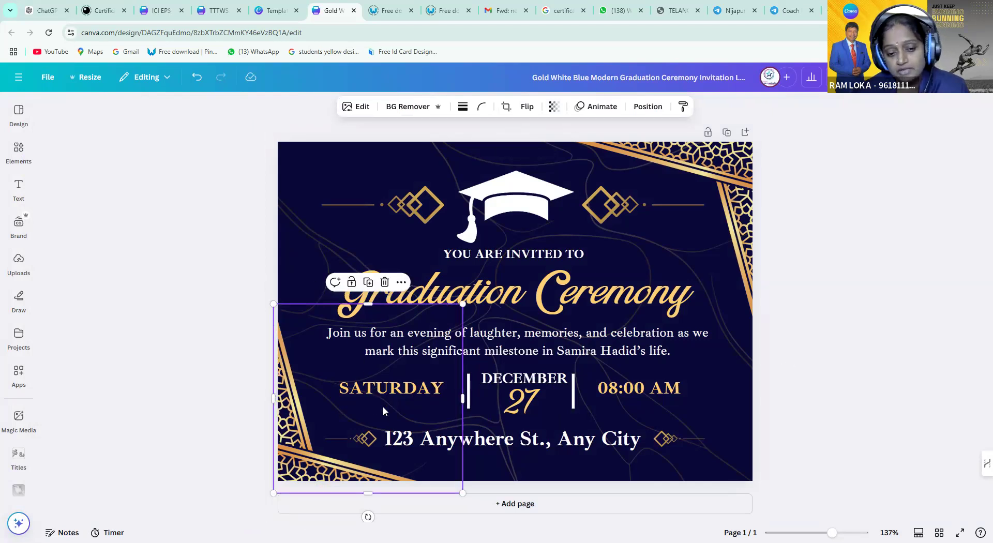
{"action": "left_click_drag", "start_coordinate": [383, 410], "coordinate": [248, 341]}
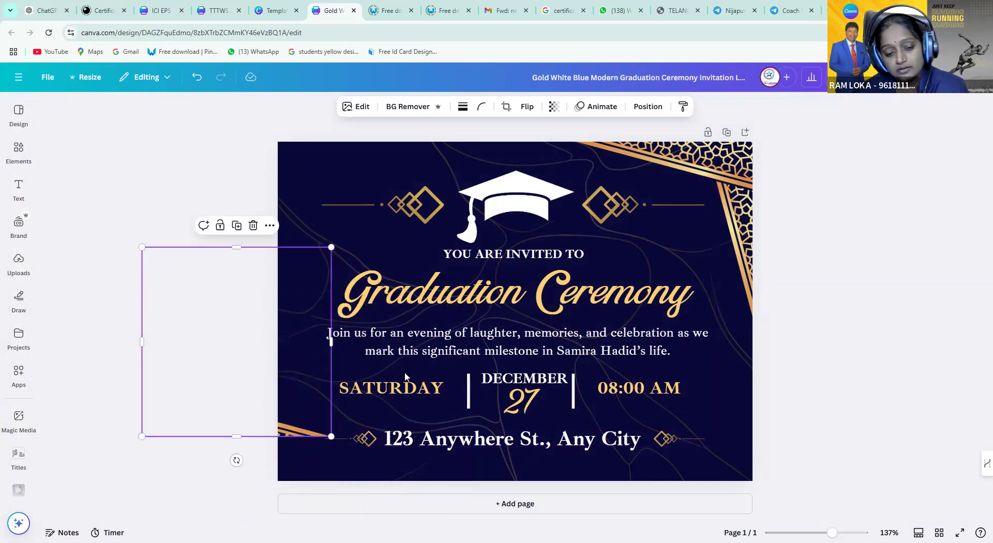
{"action": "left_click", "coordinate": [404, 394]}
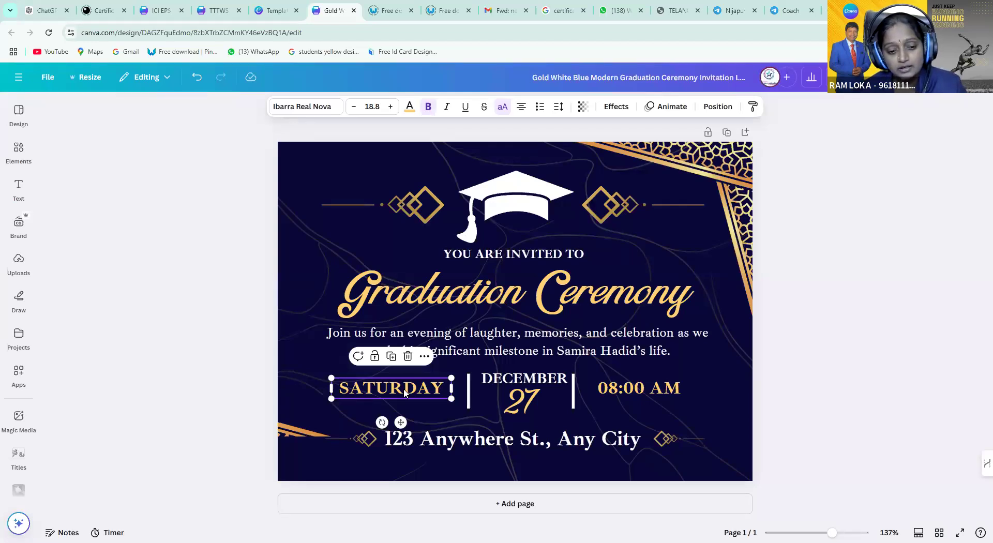
{"action": "key", "text": "ctrl+z"}
{"action": "left_click", "coordinate": [325, 430]}
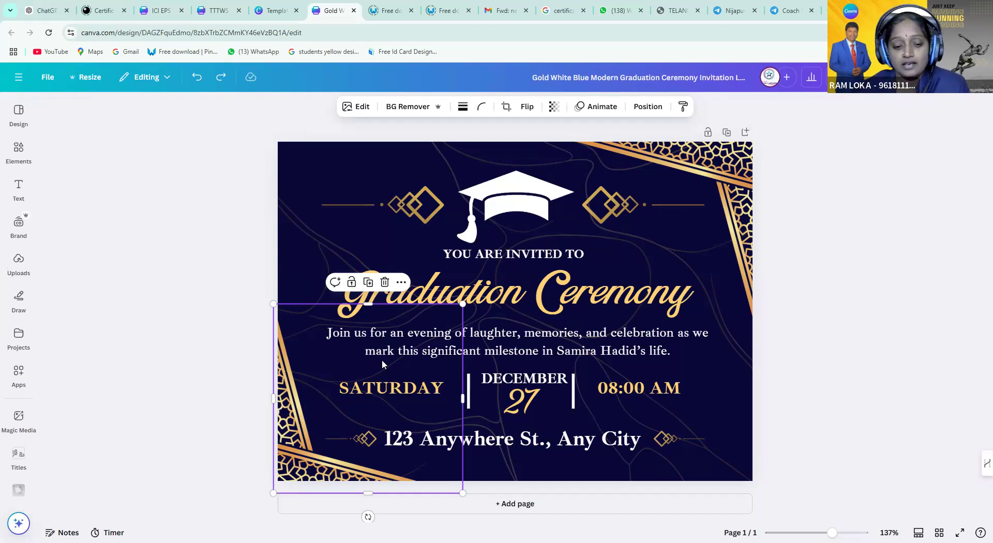
{"action": "right_click", "coordinate": [383, 365]}
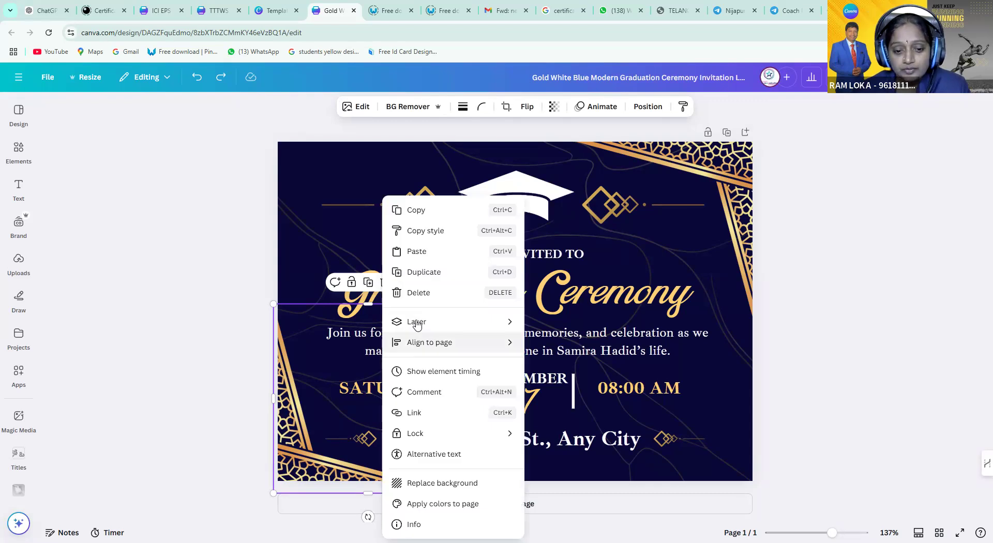
{"action": "mouse_move", "coordinate": [417, 324]}
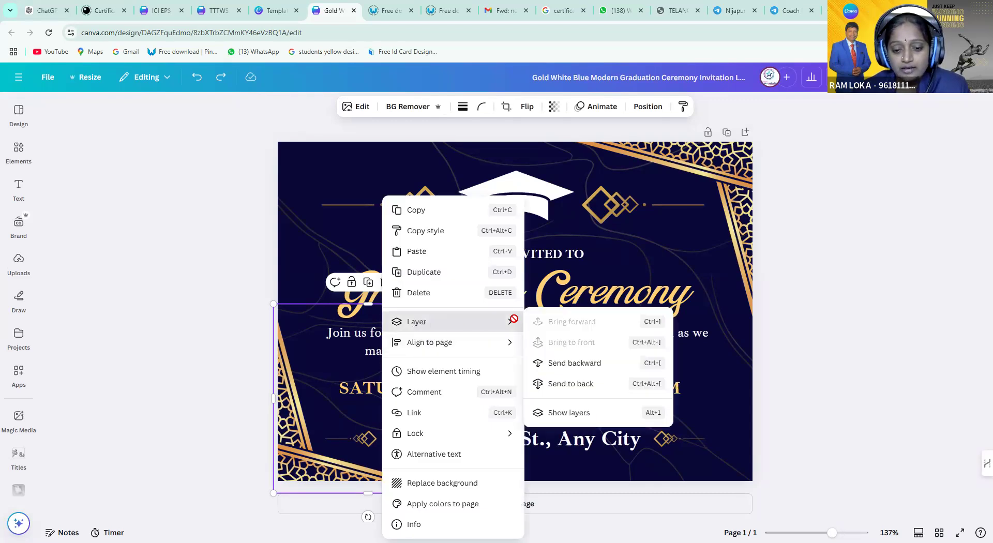
{"action": "left_click", "coordinate": [569, 364]}
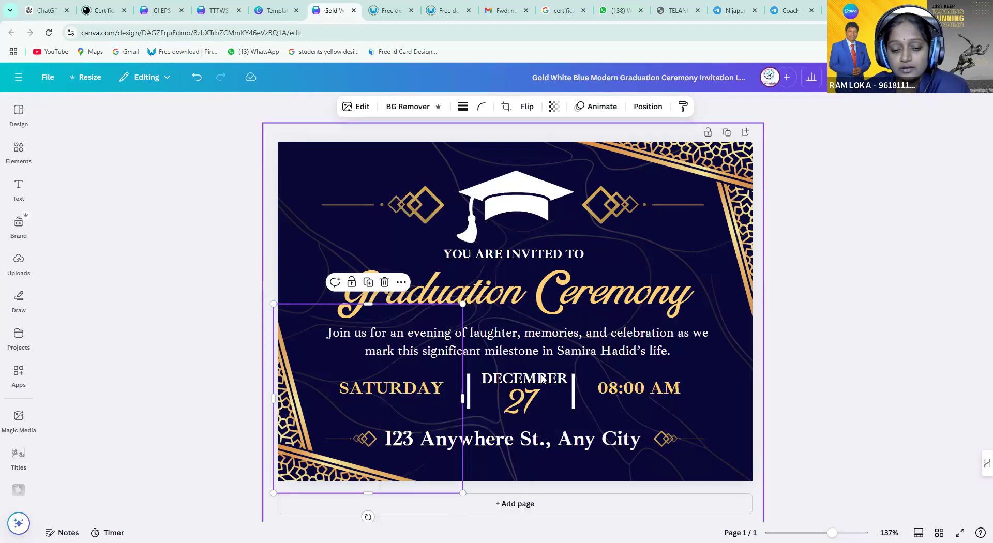
{"action": "left_click", "coordinate": [390, 393]}
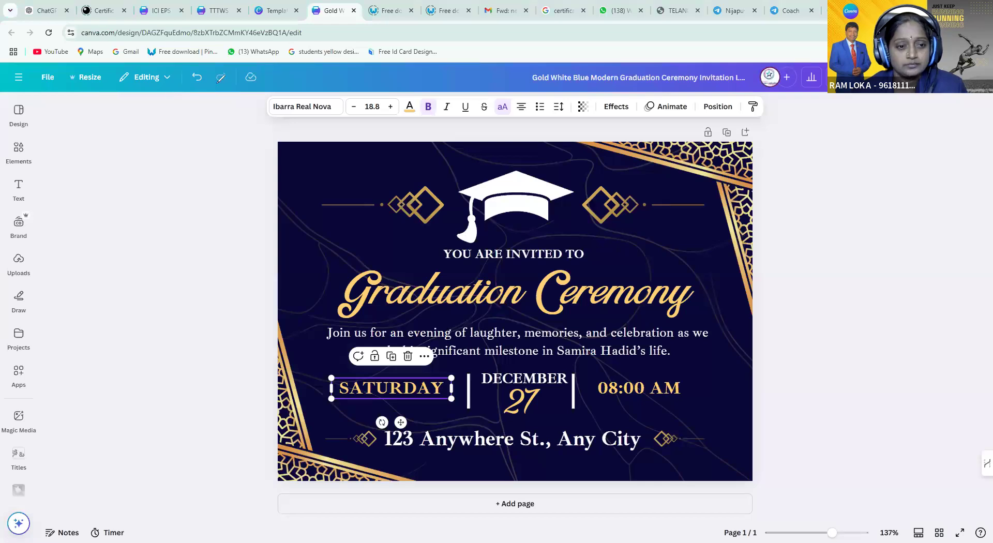
{"action": "mouse_move", "coordinate": [202, 67]}
{"action": "left_mouse_down"}
{"action": "mouse_move", "coordinate": [189, 90]}
{"action": "mouse_move", "coordinate": [205, 95]}
{"action": "mouse_move", "coordinate": [209, 67]}
{"action": "left_mouse_up"}
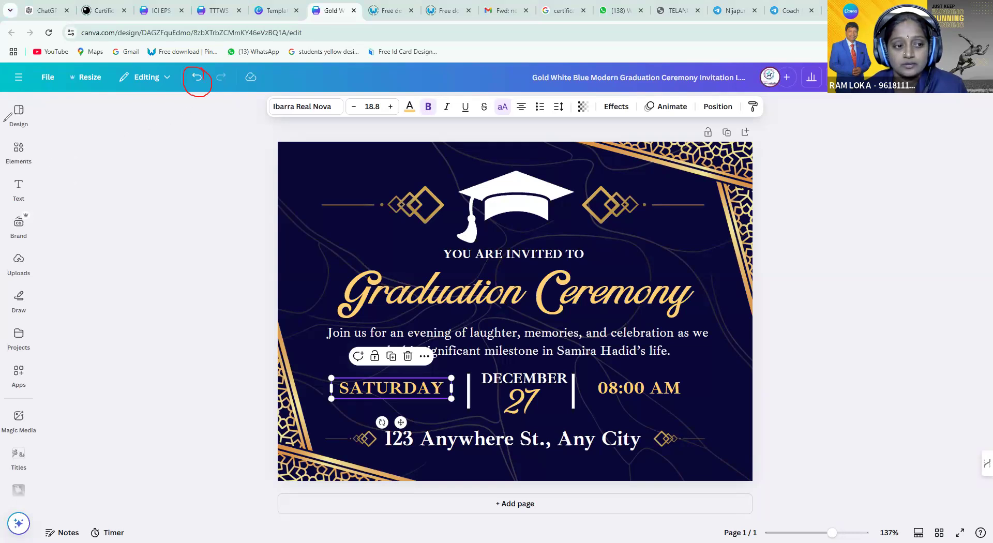
{"action": "left_click", "coordinate": [196, 81]}
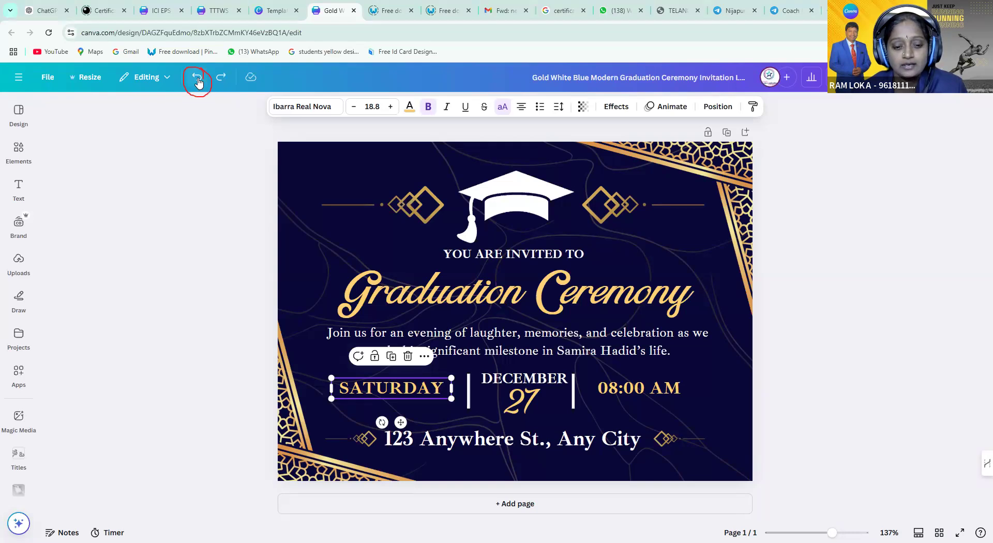
{"action": "left_click", "coordinate": [301, 427]}
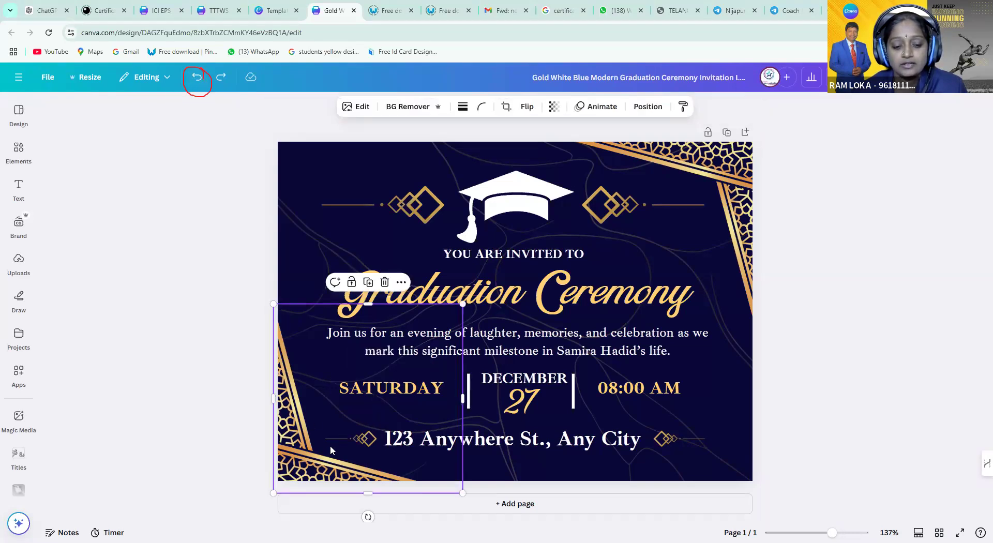
Send the bottom-left gold corner ornament one layer backward using Layer > Send backward
{"action": "double_click", "coordinate": [385, 392]}
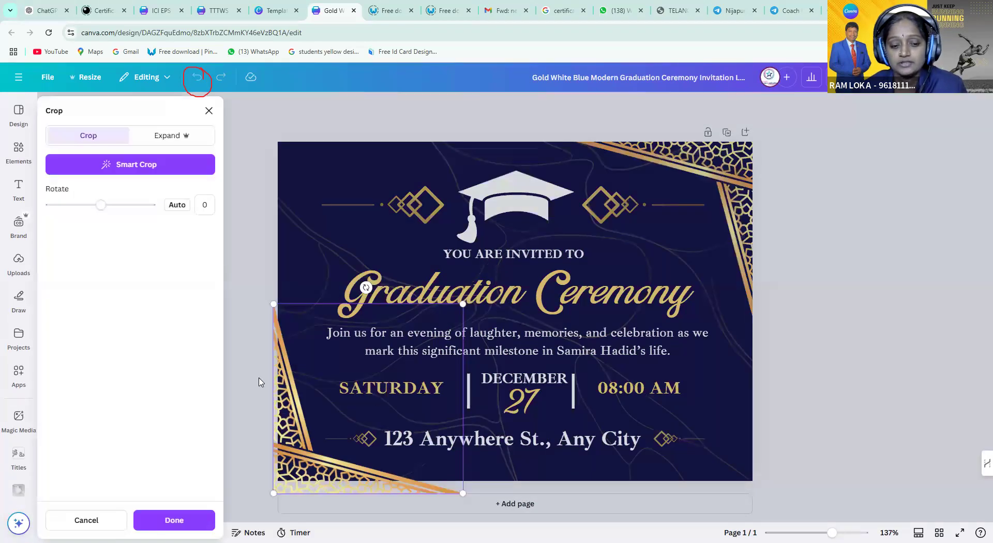
{"action": "left_click", "coordinate": [261, 383]}
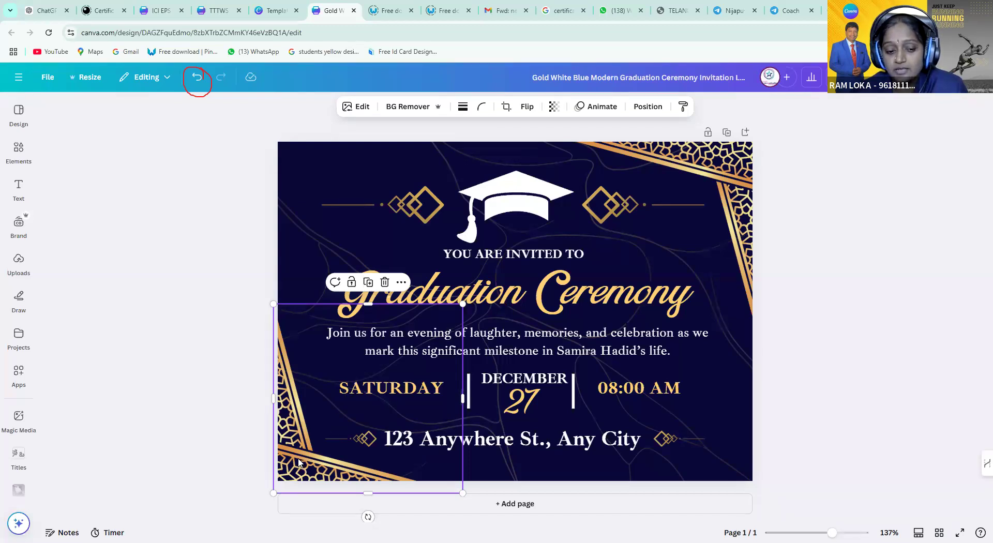
{"action": "right_click", "coordinate": [324, 401]}
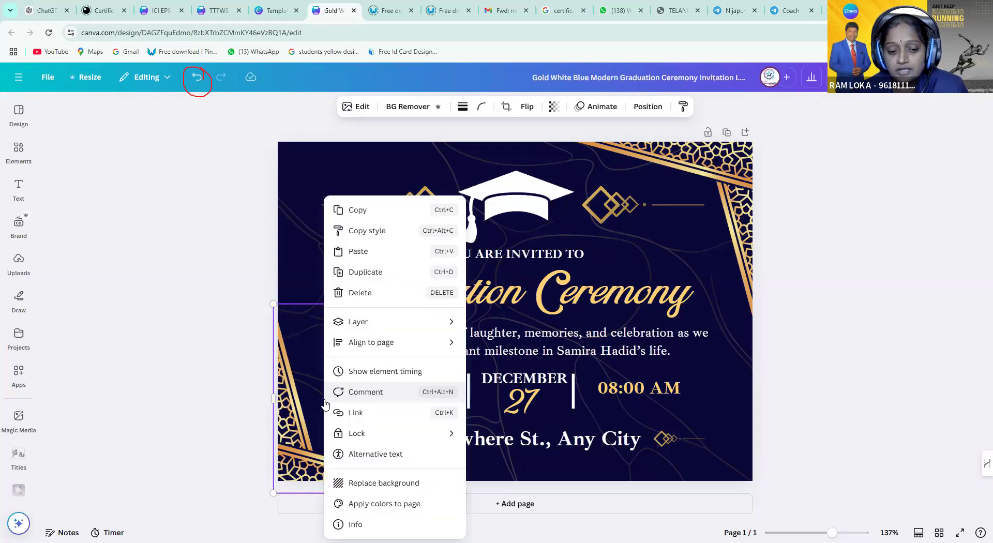
{"action": "left_click", "coordinate": [305, 403]}
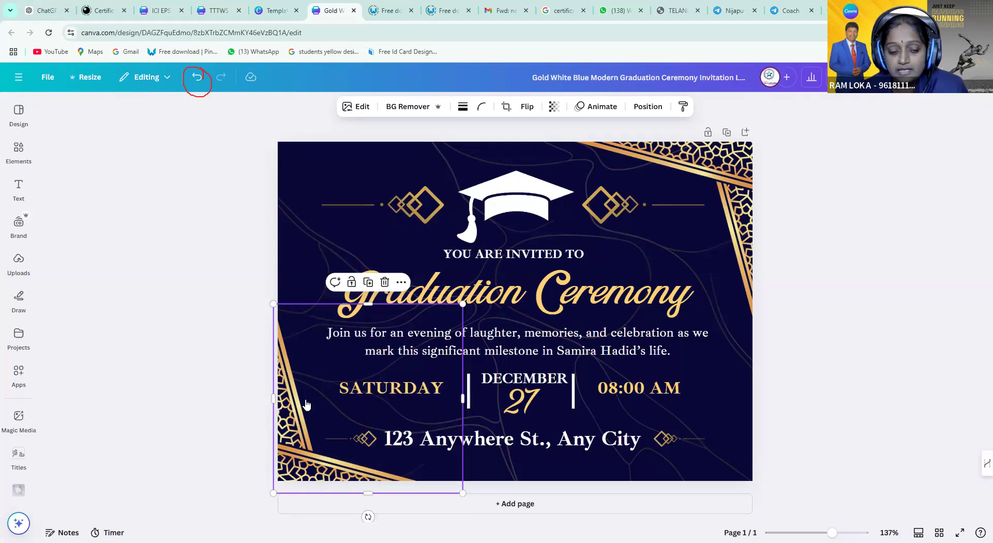
{"action": "right_click", "coordinate": [306, 403]}
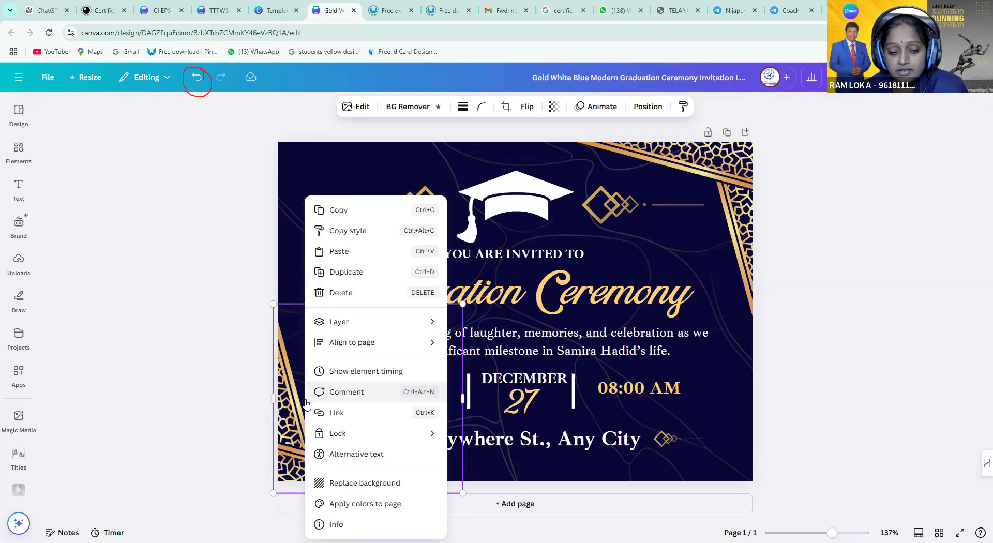
{"action": "left_click", "coordinate": [293, 431]}
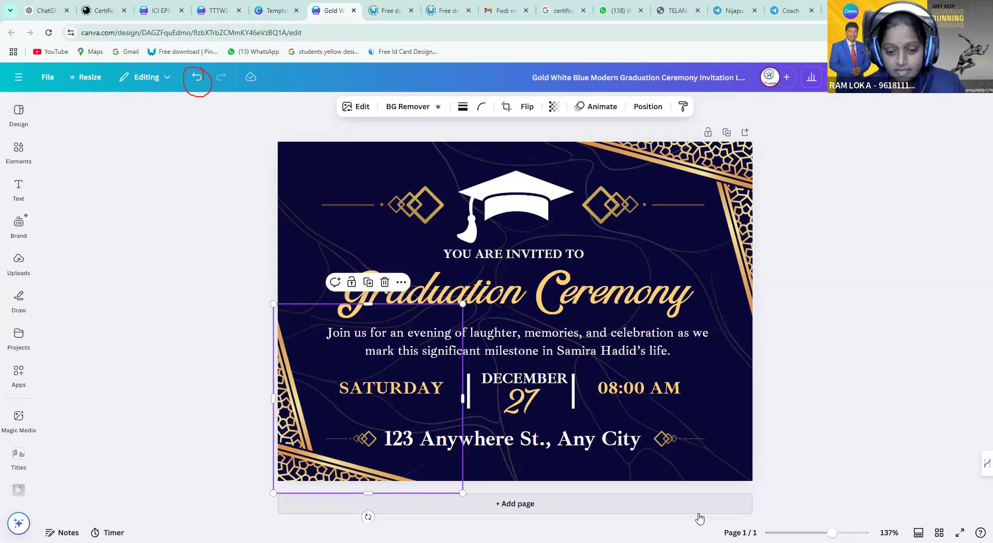
{"action": "right_click", "coordinate": [412, 410]}
{"action": "mouse_move", "coordinate": [450, 323]}
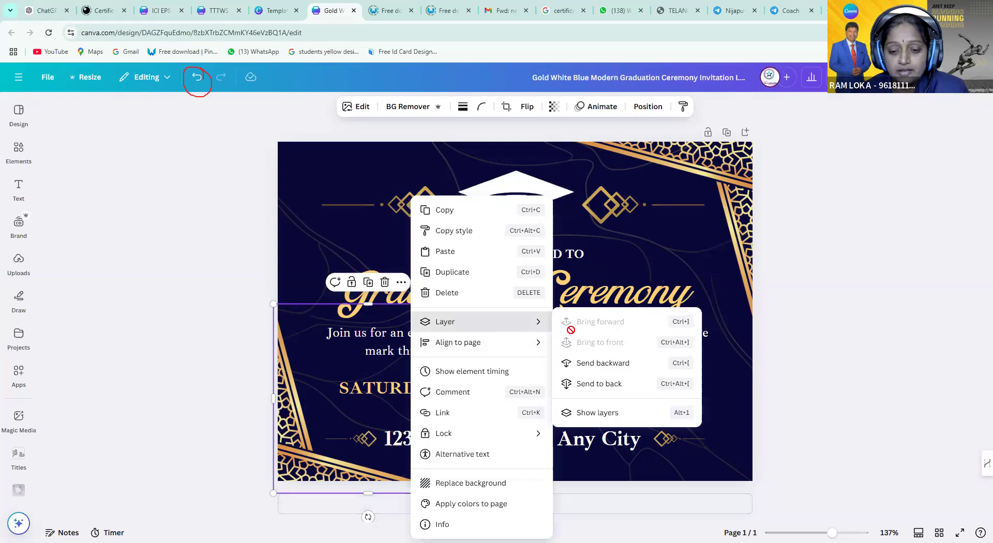
{"action": "left_click", "coordinate": [600, 362]}
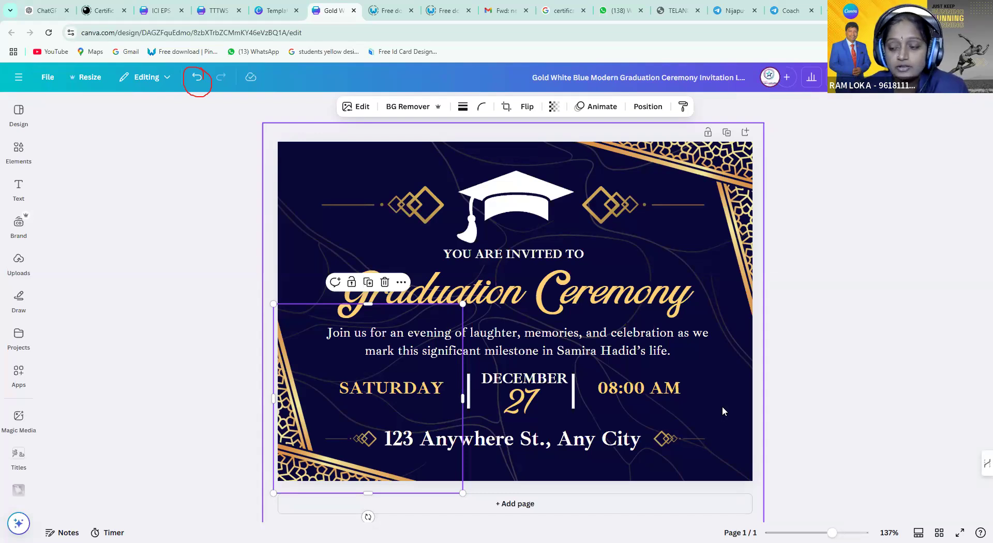
Change the day from SATURDAY to FRIDAY
{"action": "left_click", "coordinate": [384, 390]}
{"action": "double_click", "coordinate": [390, 388]}
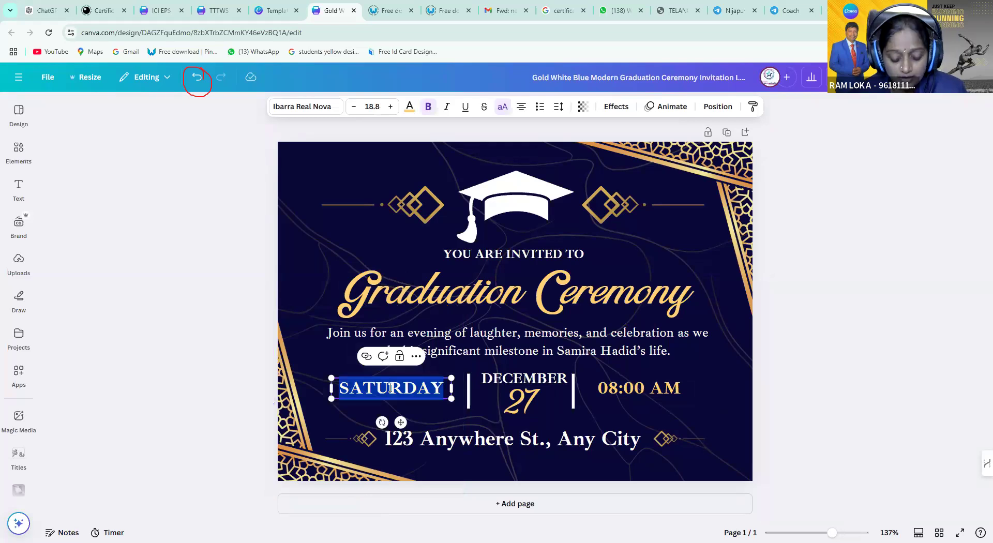
{"action": "type", "text": "FRI"}
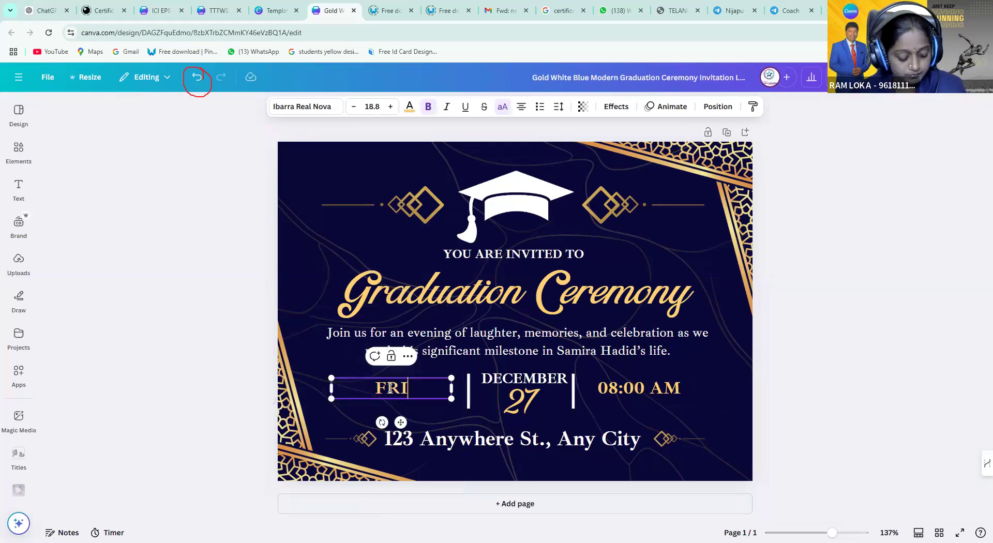
{"action": "type", "text": "DAY"}
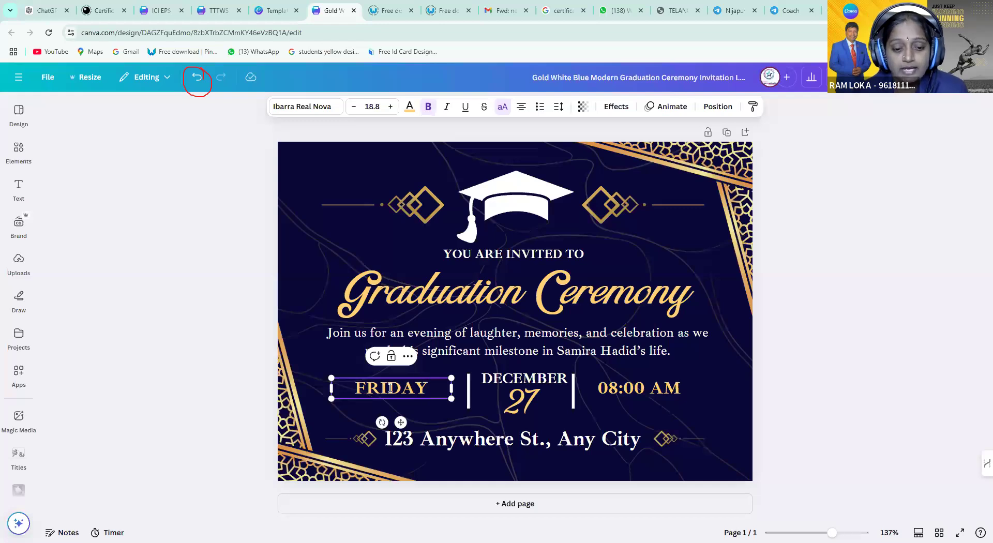
{"action": "left_click", "coordinate": [449, 354]}
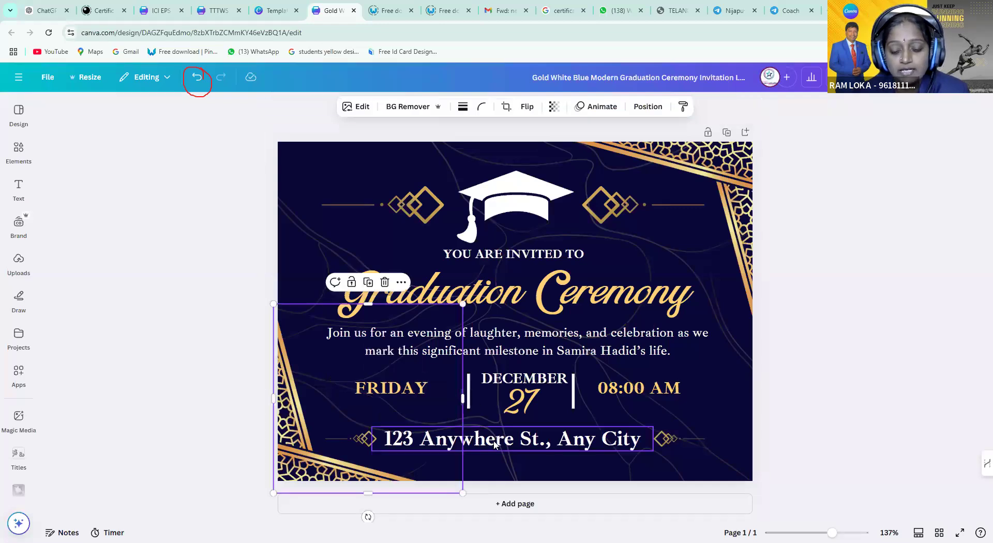
Replace the address line with HYDERABAD
{"action": "left_click", "coordinate": [495, 441]}
{"action": "double_click", "coordinate": [495, 441]}
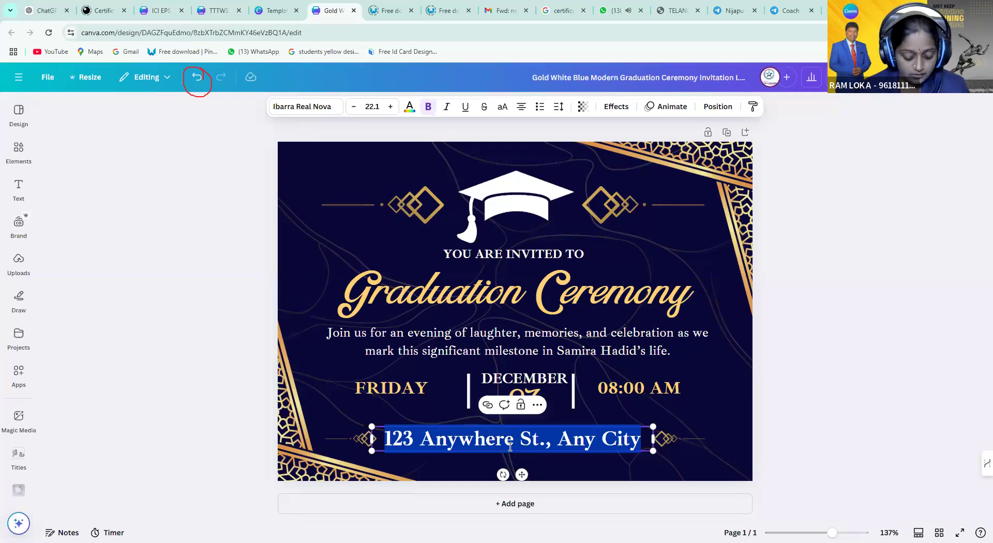
{"action": "type", "text": "hYDERA"}
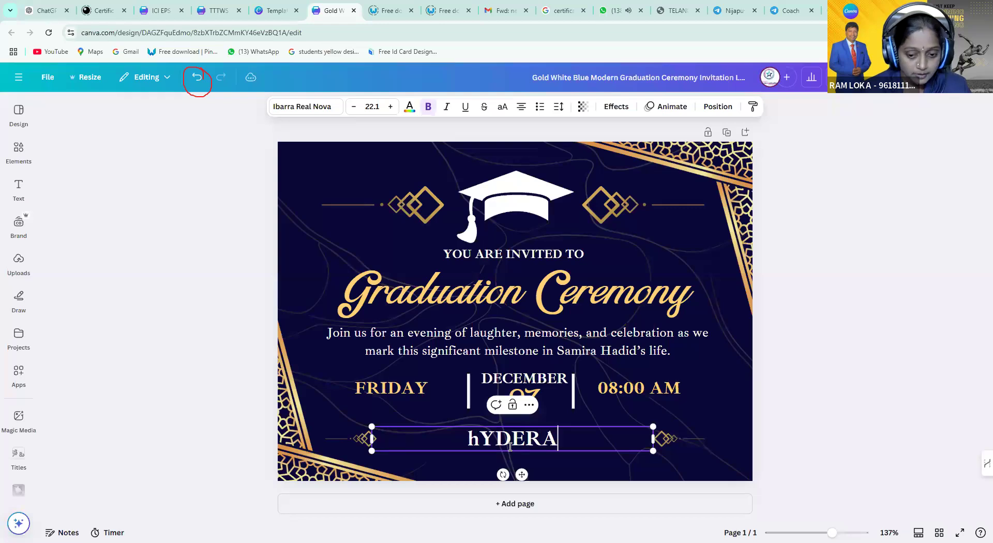
{"action": "key", "text": "BackSpace"}
{"action": "key", "text": "BackSpace"}
{"action": "key", "text": "BackSpace"}
{"action": "key", "text": "BackSpace"}
{"action": "key", "text": "BackSpace"}
{"action": "key", "text": "BackSpace"}
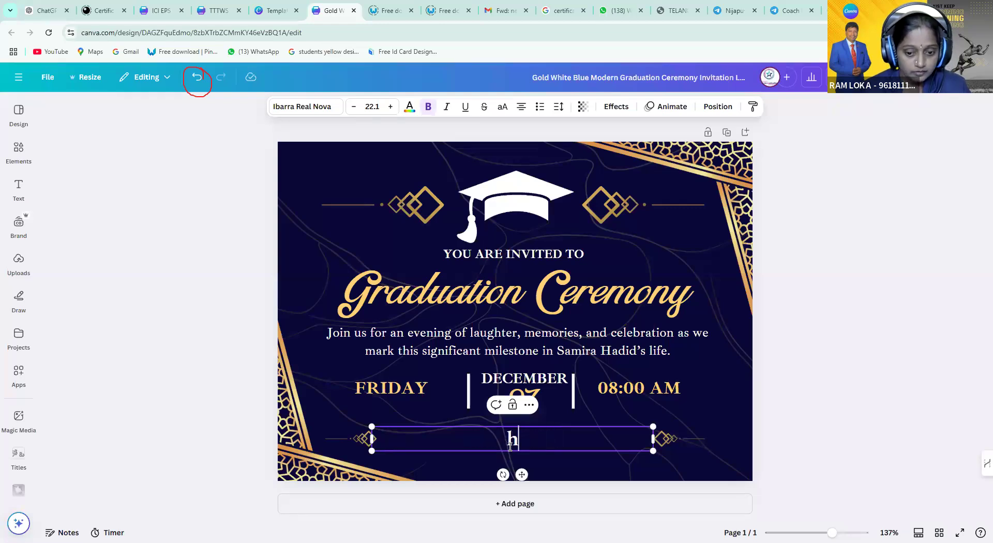
{"action": "type", "text": "HYD"}
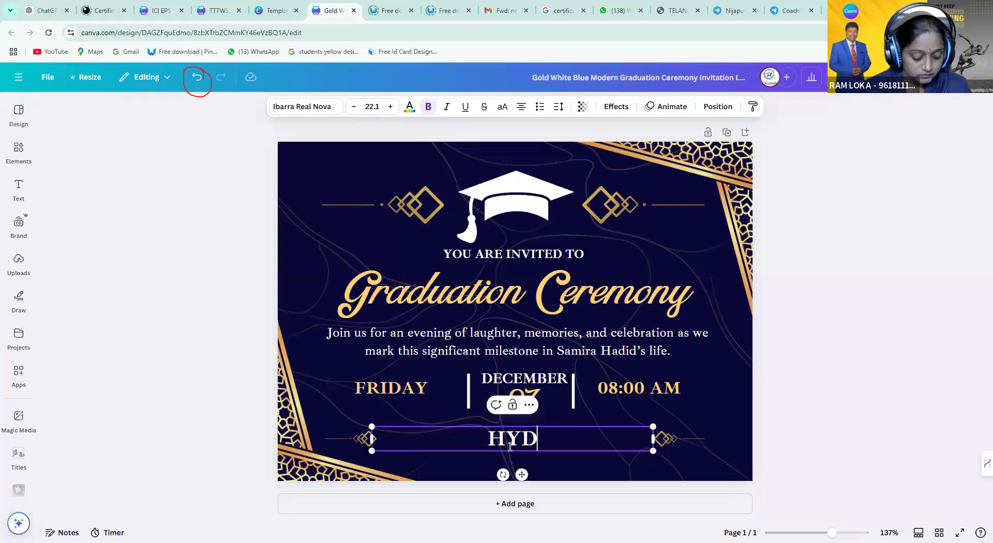
{"action": "type", "text": "ERABAD"}
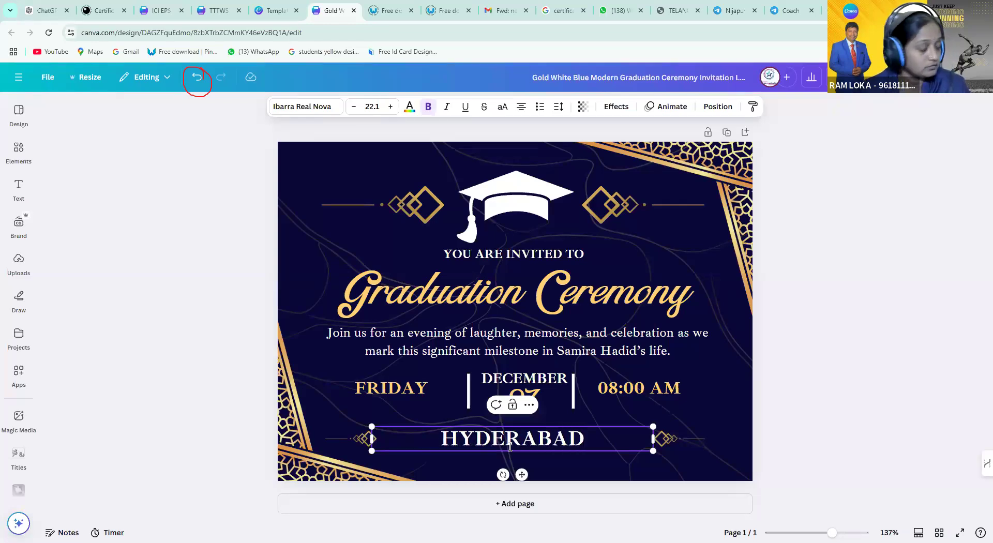
{"action": "left_click", "coordinate": [773, 346]}
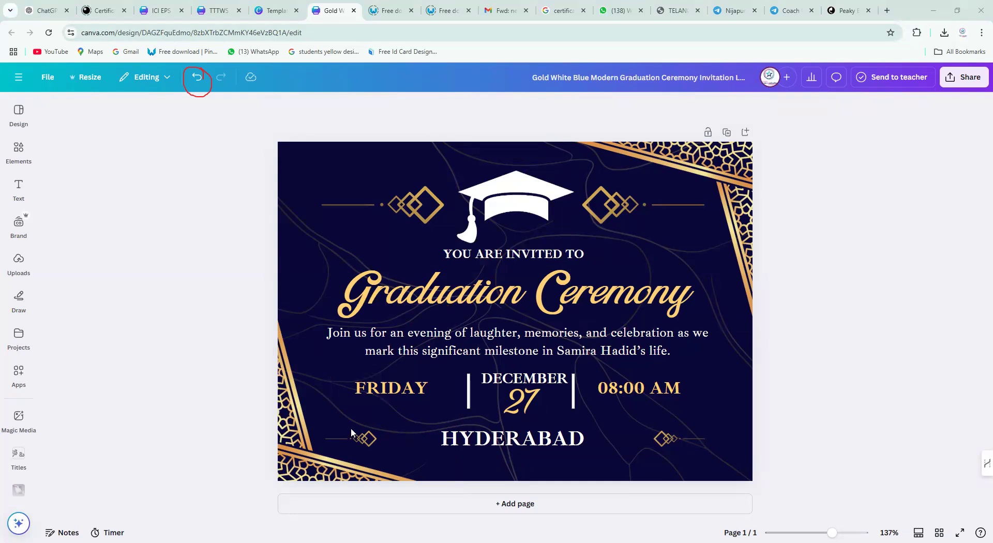
Bring up the side panel listing recent designs
{"action": "left_click", "coordinate": [538, 335]}
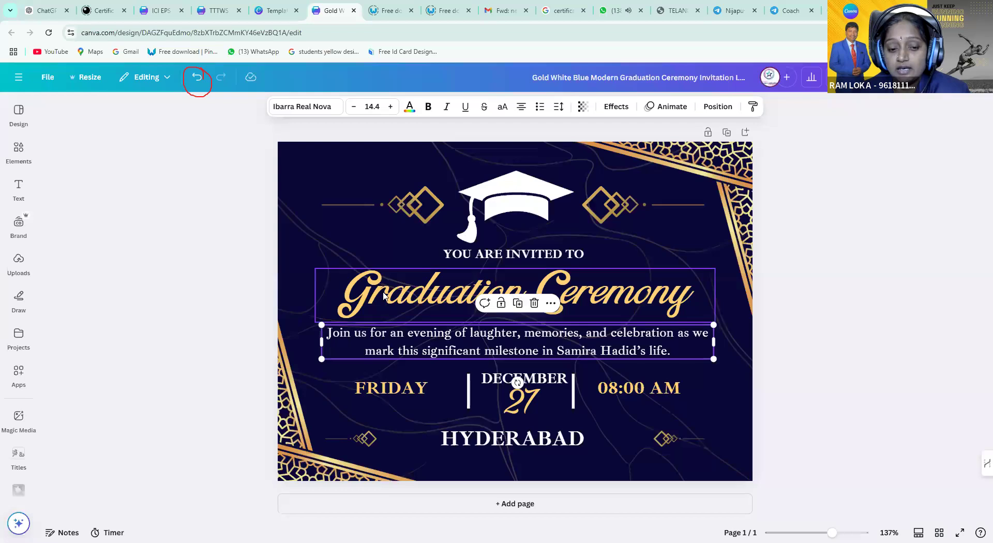
{"action": "left_click", "coordinate": [384, 296]}
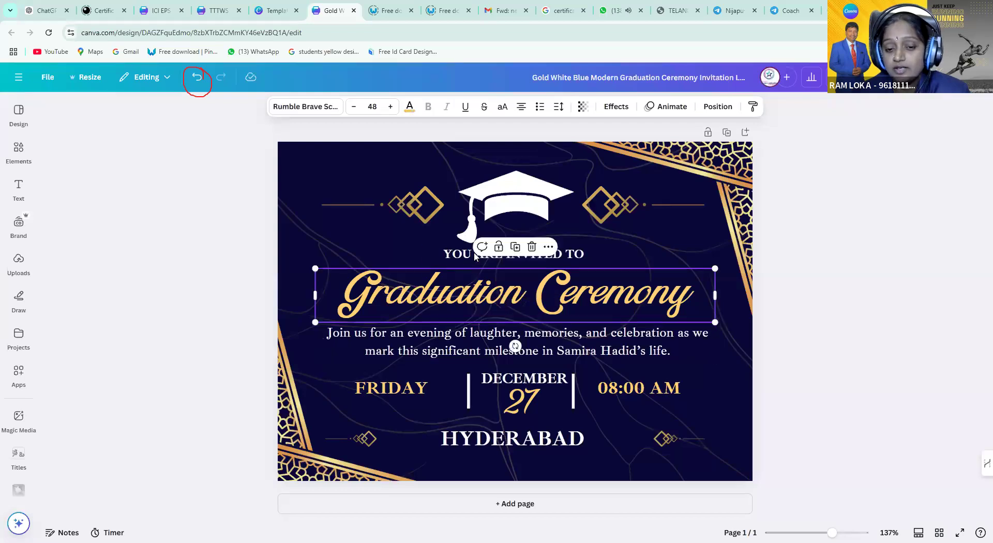
{"action": "left_click", "coordinate": [20, 77]}
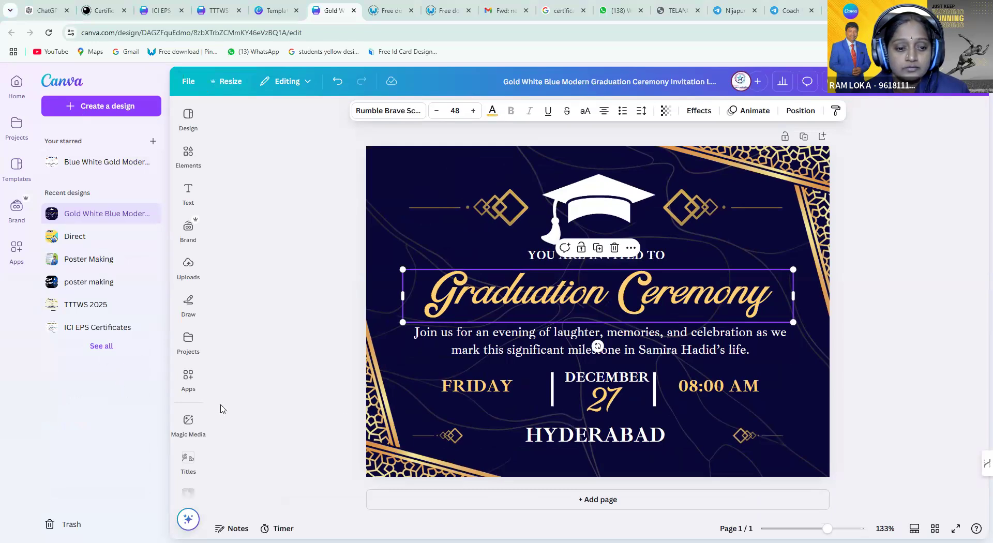
Open the Direct design from the recent designs on the home page
{"action": "left_click", "coordinate": [19, 98]}
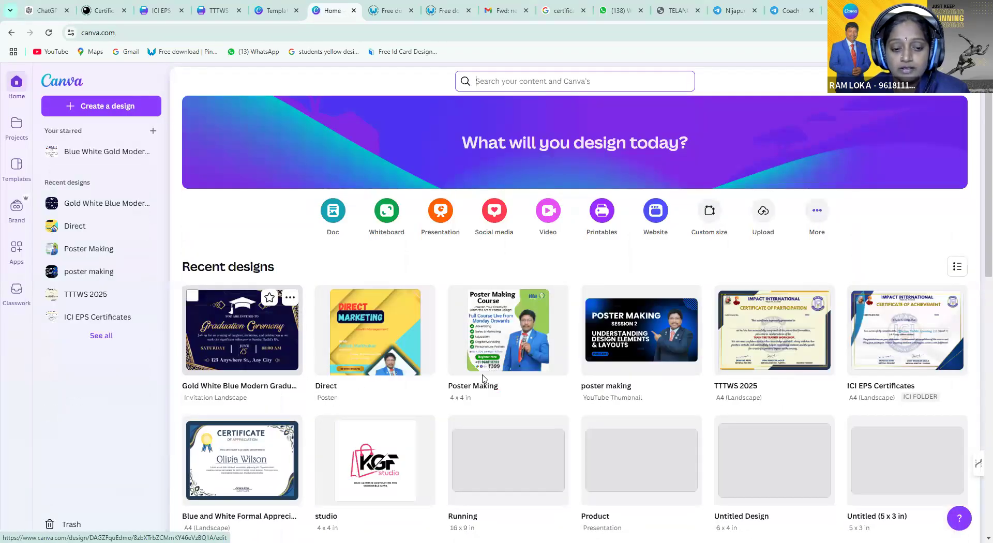
{"action": "scroll", "coordinate": [483, 378], "scroll_direction": "down", "scroll_amount": 6}
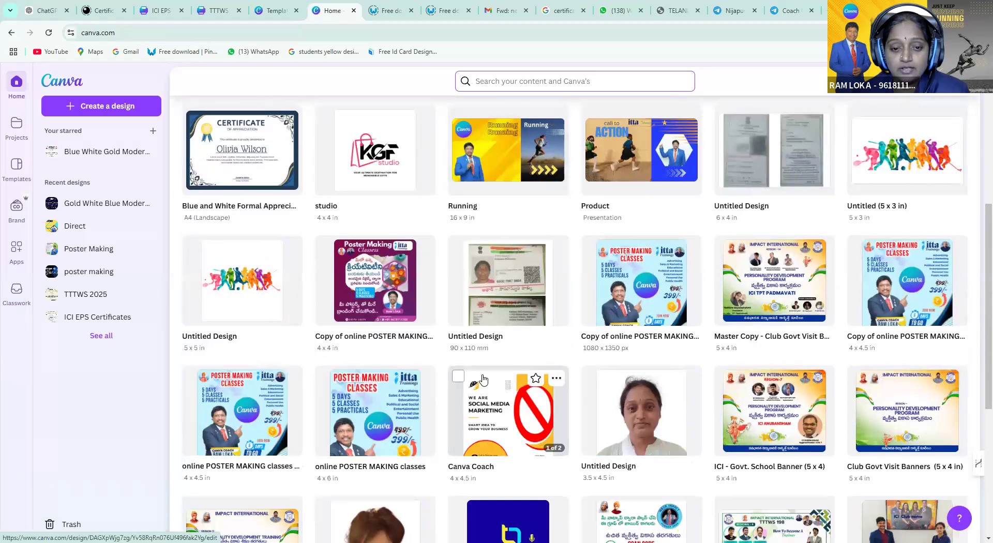
{"action": "scroll", "coordinate": [483, 380], "scroll_direction": "up", "scroll_amount": 6}
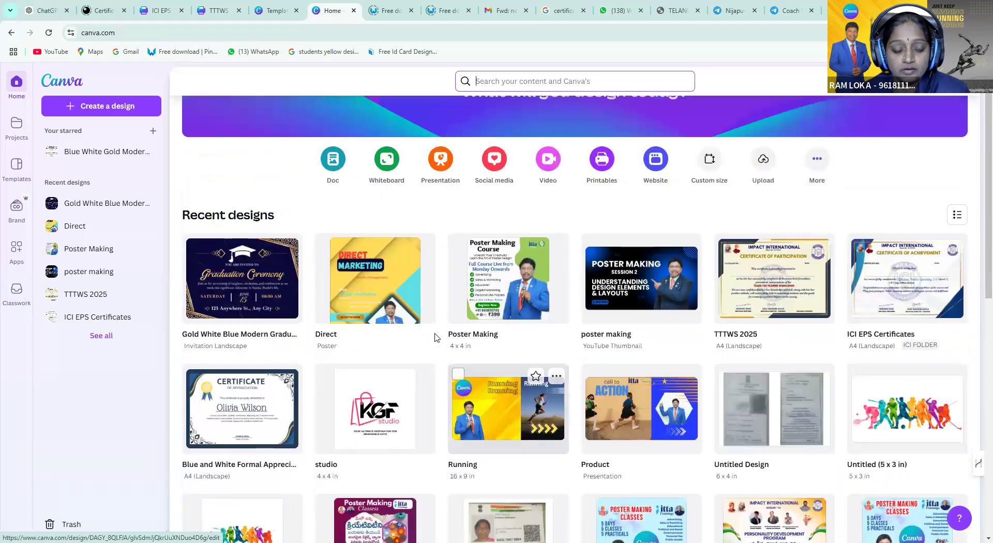
{"action": "left_click", "coordinate": [356, 288]}
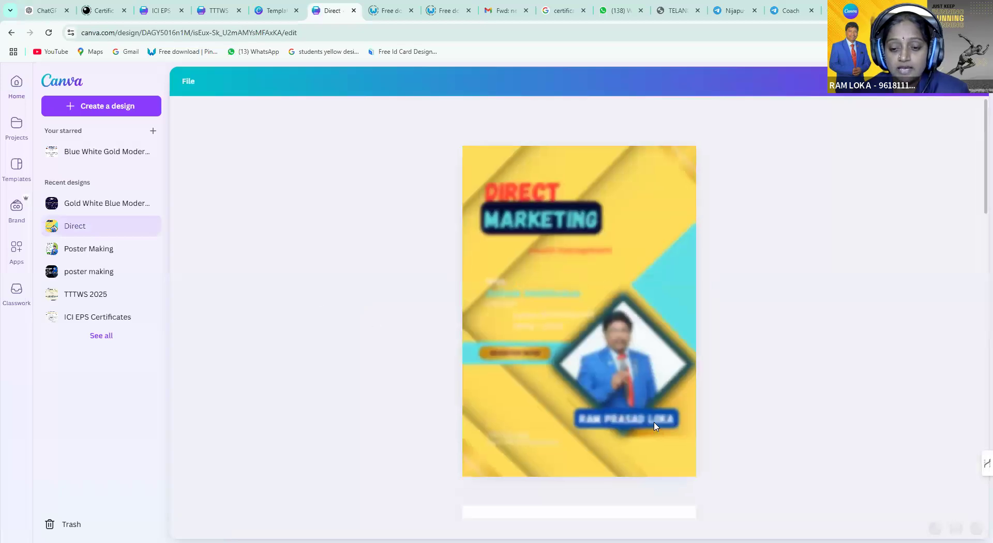
Scroll down to page 4 and select its poster image
{"action": "scroll", "coordinate": [654, 426], "scroll_direction": "down", "scroll_amount": 8}
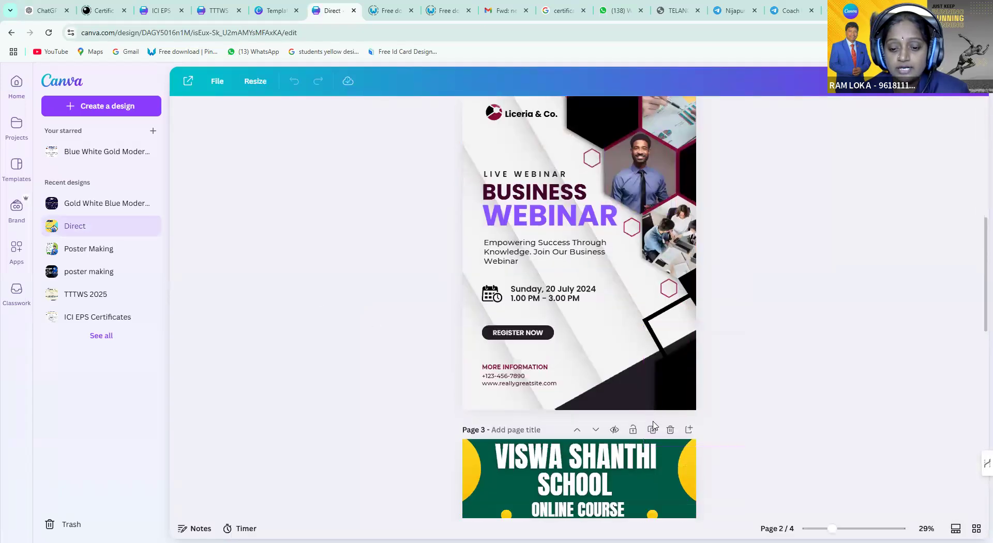
{"action": "scroll", "coordinate": [653, 423], "scroll_direction": "down", "scroll_amount": 5}
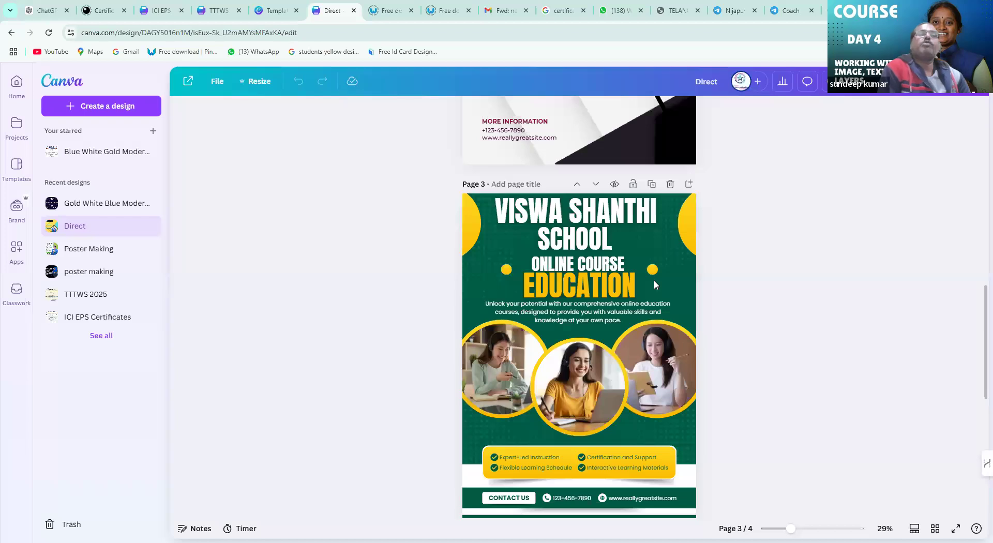
{"action": "scroll", "coordinate": [654, 280], "scroll_direction": "down", "scroll_amount": 7}
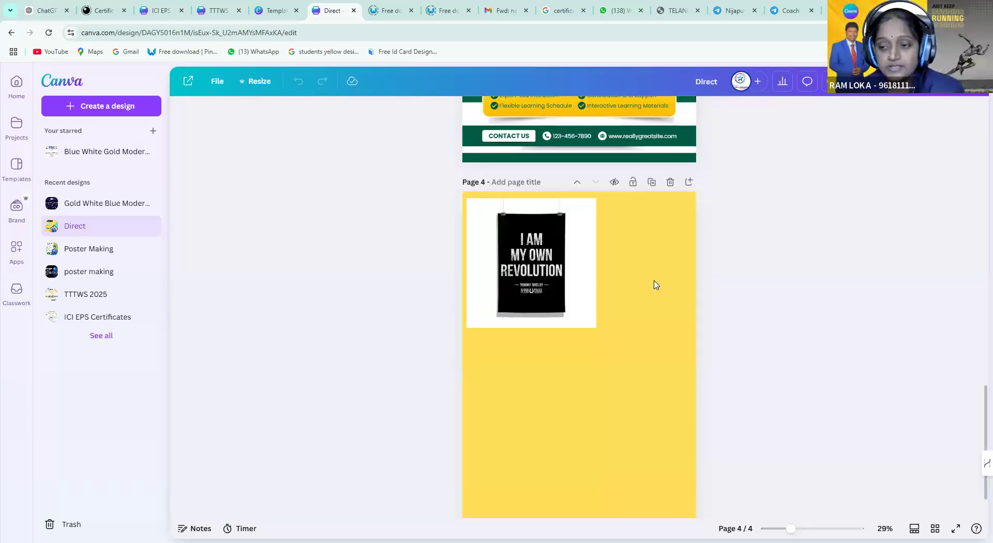
{"action": "left_click", "coordinate": [559, 272]}
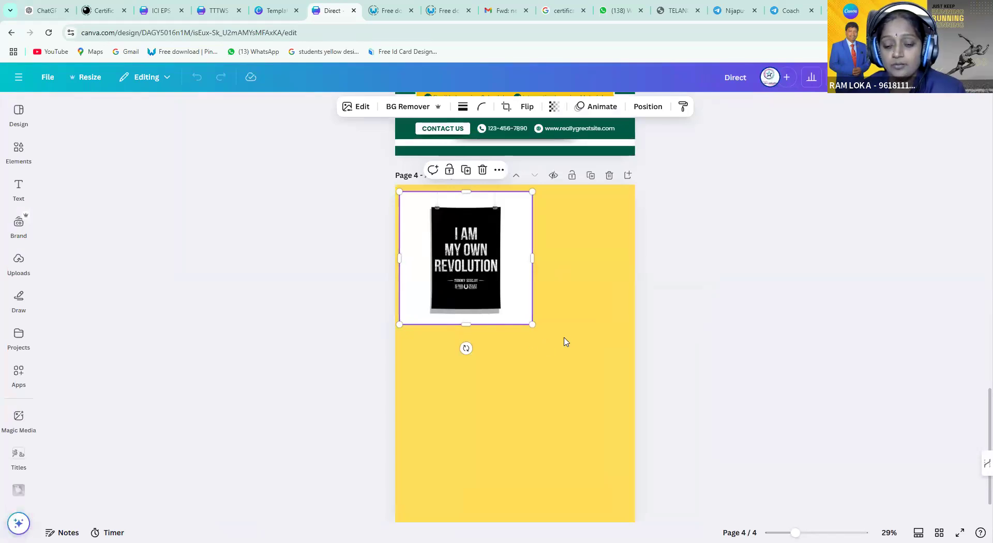
Make page 4's background black and shrink the poster image toward the top-left corner
{"action": "left_click", "coordinate": [573, 370]}
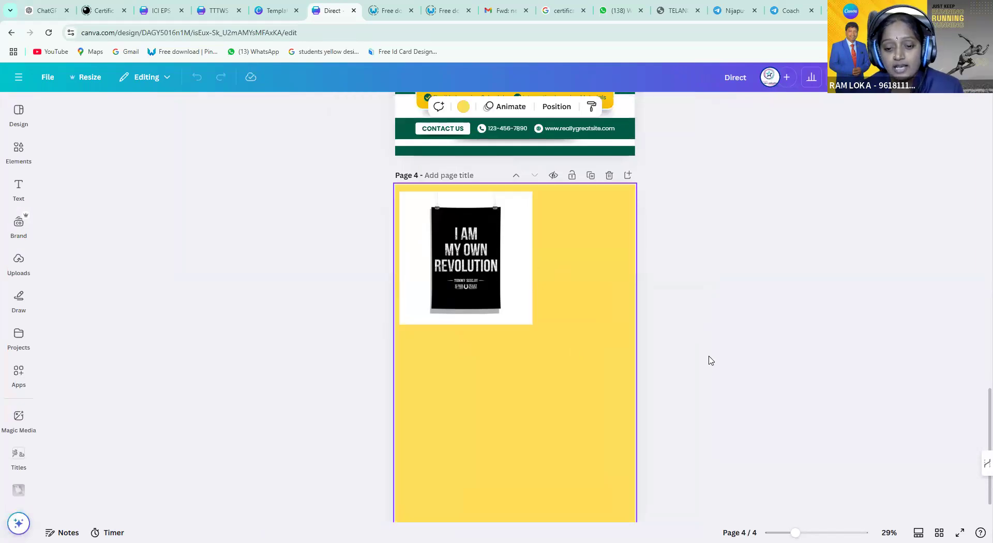
{"action": "scroll", "coordinate": [708, 361], "scroll_direction": "down", "scroll_amount": 1}
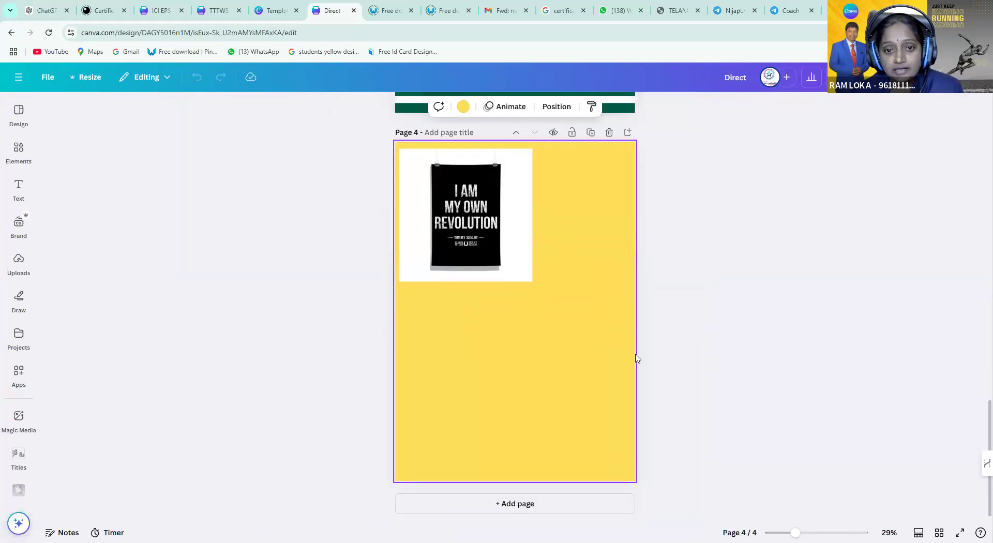
{"action": "left_click", "coordinate": [463, 108]}
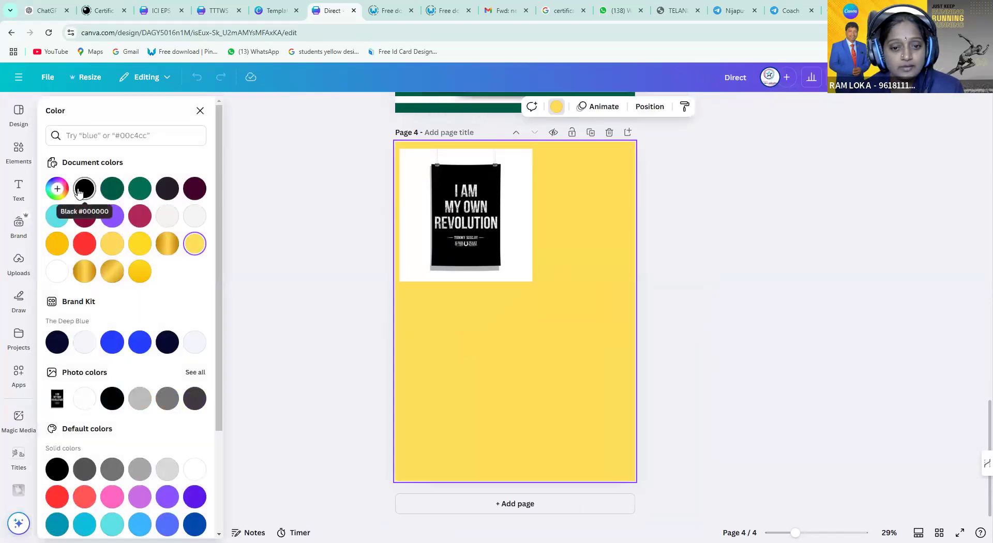
{"action": "left_click", "coordinate": [82, 189]}
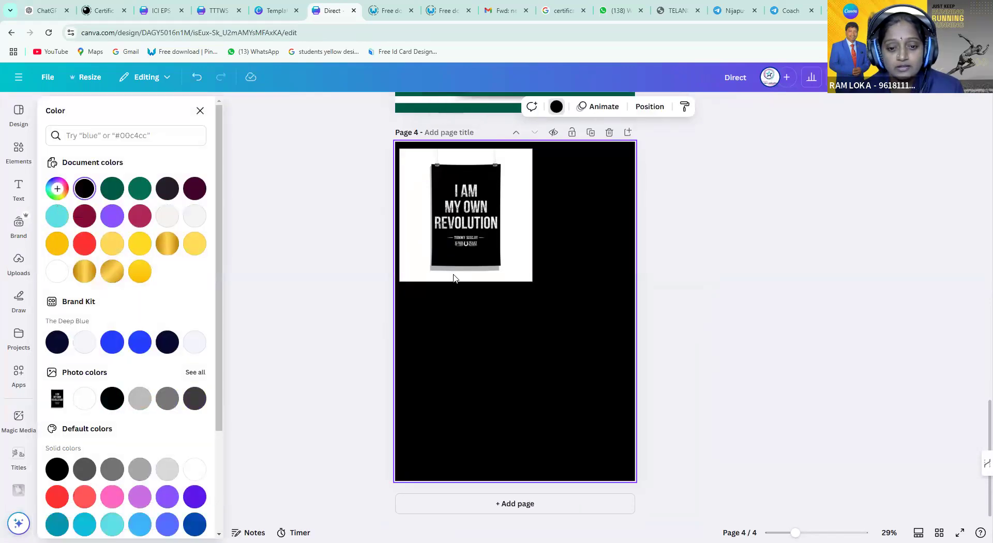
{"action": "left_click", "coordinate": [461, 247]}
{"action": "left_click_drag", "start_coordinate": [532, 282], "coordinate": [500, 250]}
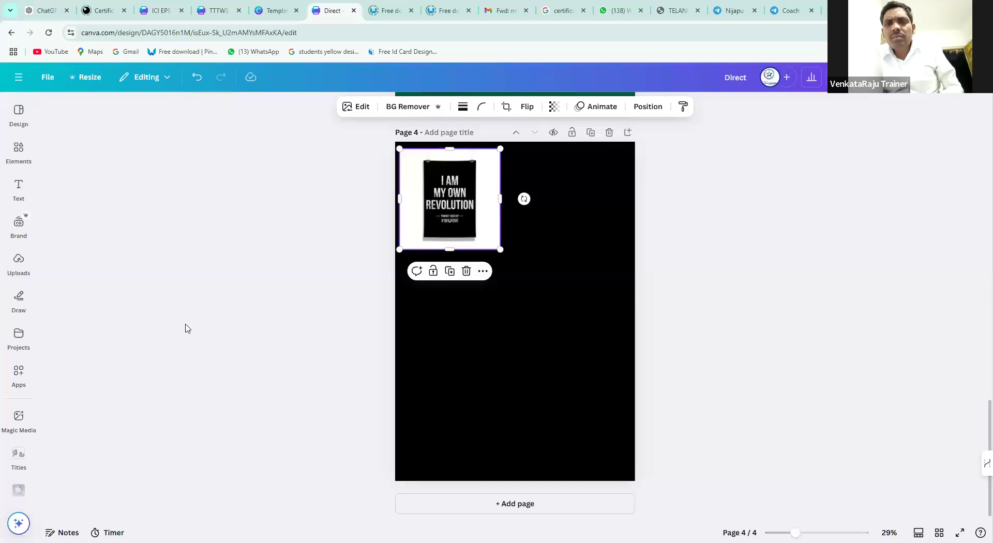
Open the Text panel and scroll through the ready-made font combination thumbnails
{"action": "left_click", "coordinate": [19, 199]}
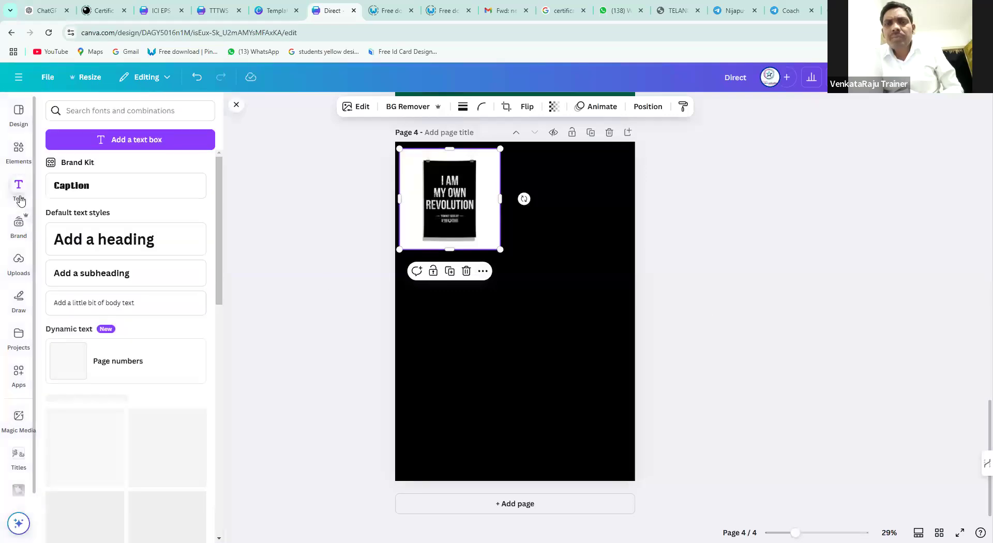
{"action": "scroll", "coordinate": [139, 341], "scroll_direction": "down", "scroll_amount": 1}
{"action": "scroll", "coordinate": [138, 342], "scroll_direction": "down", "scroll_amount": 10}
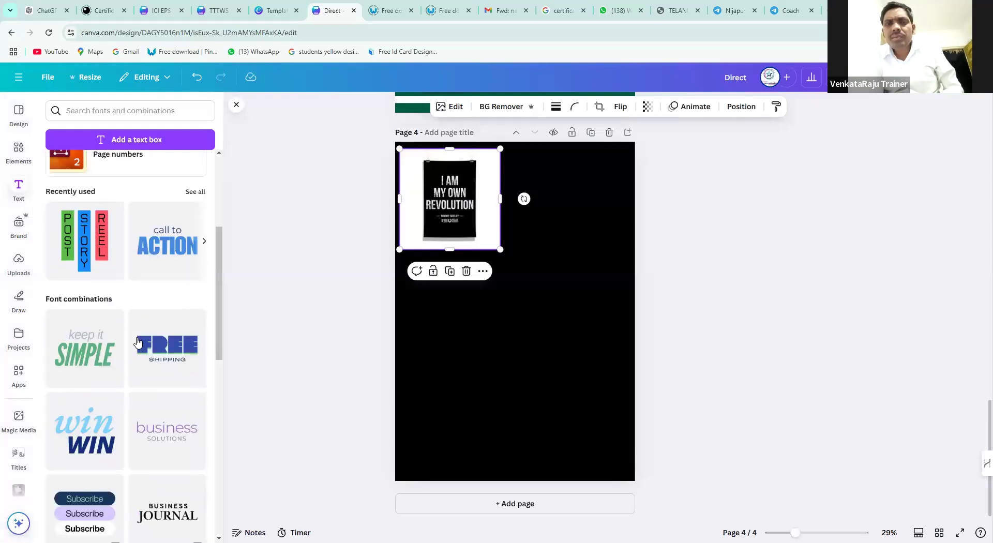
{"action": "scroll", "coordinate": [137, 342], "scroll_direction": "down", "scroll_amount": 10}
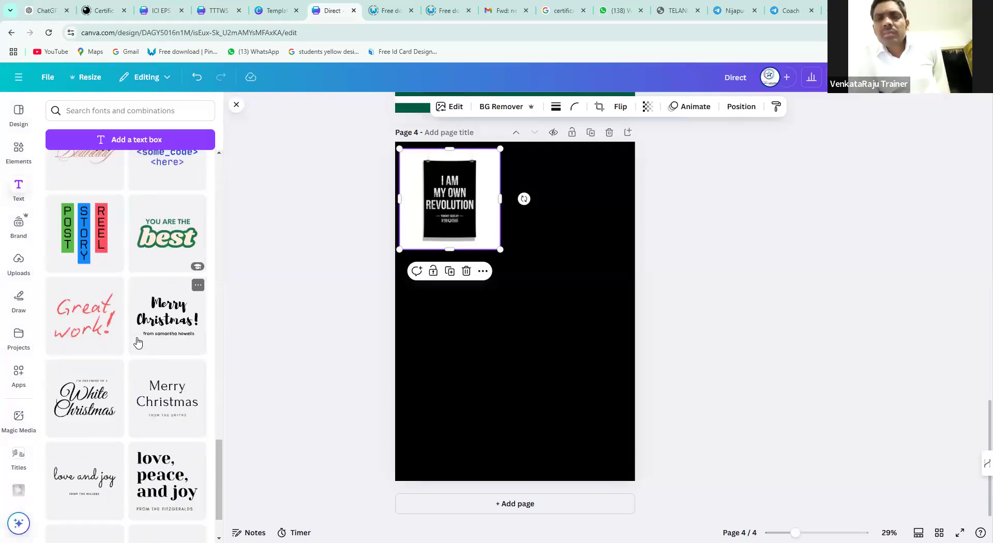
{"action": "scroll", "coordinate": [138, 342], "scroll_direction": "down", "scroll_amount": 6}
{"action": "scroll", "coordinate": [138, 342], "scroll_direction": "down", "scroll_amount": 10}
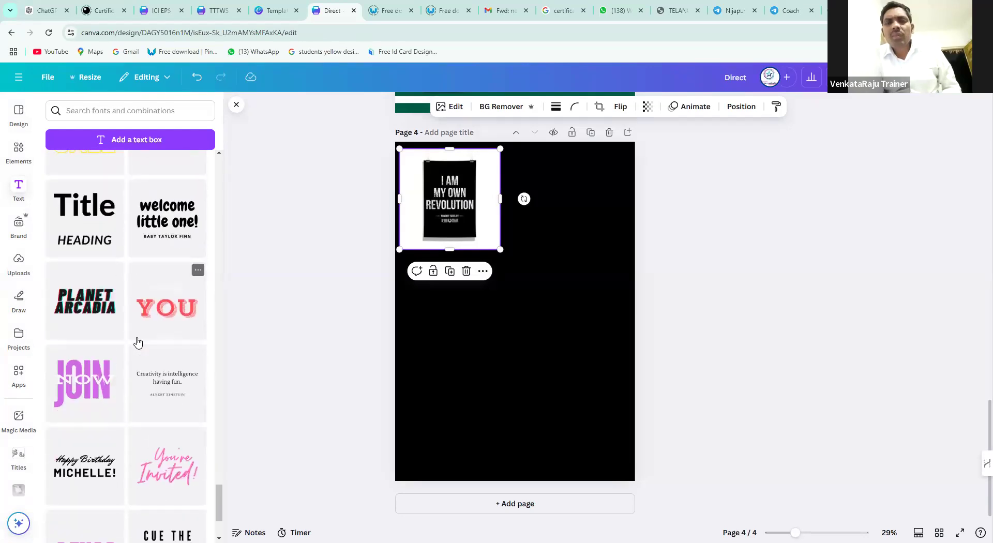
{"action": "scroll", "coordinate": [137, 343], "scroll_direction": "down", "scroll_amount": 8}
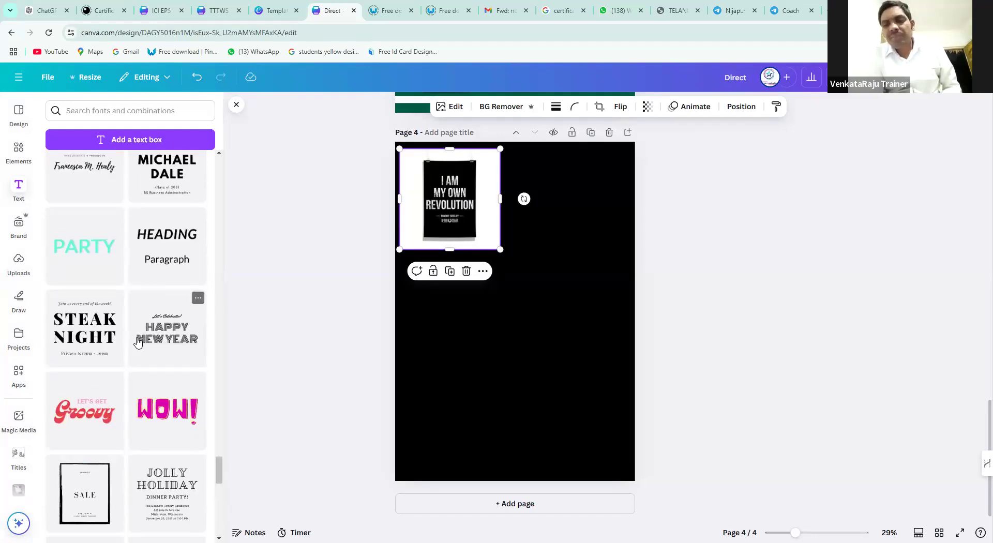
{"action": "scroll", "coordinate": [138, 342], "scroll_direction": "down", "scroll_amount": 5}
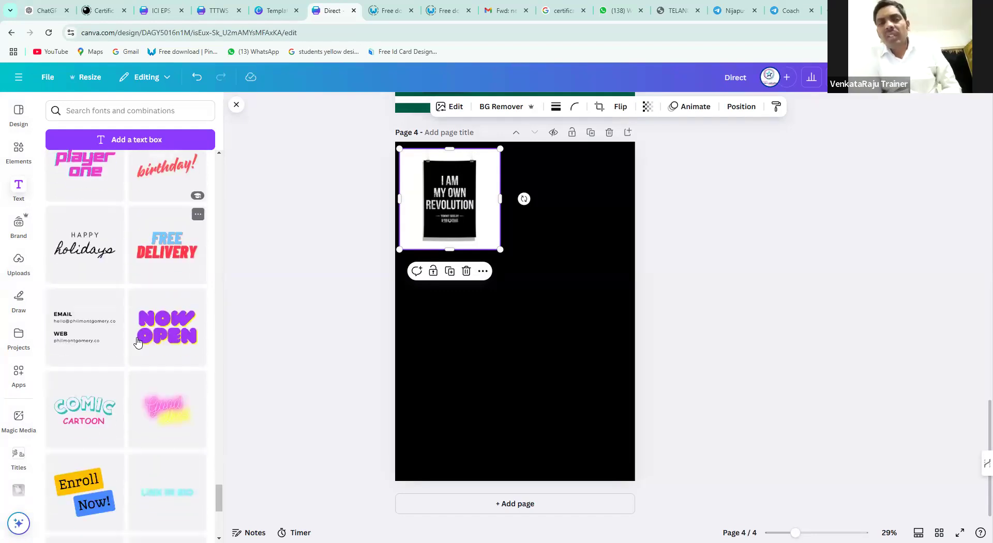
{"action": "scroll", "coordinate": [137, 343], "scroll_direction": "down", "scroll_amount": 8}
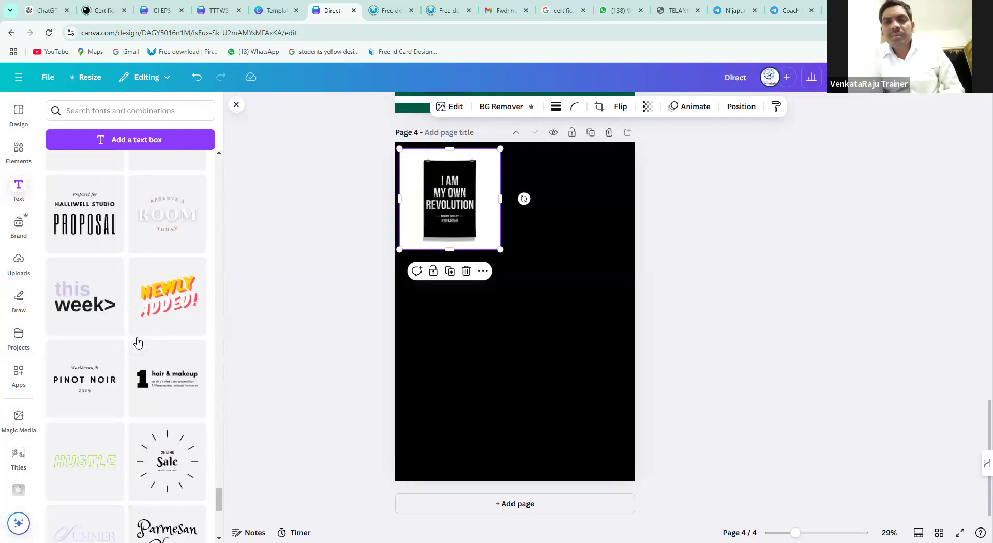
{"action": "scroll", "coordinate": [138, 342], "scroll_direction": "down", "scroll_amount": 10}
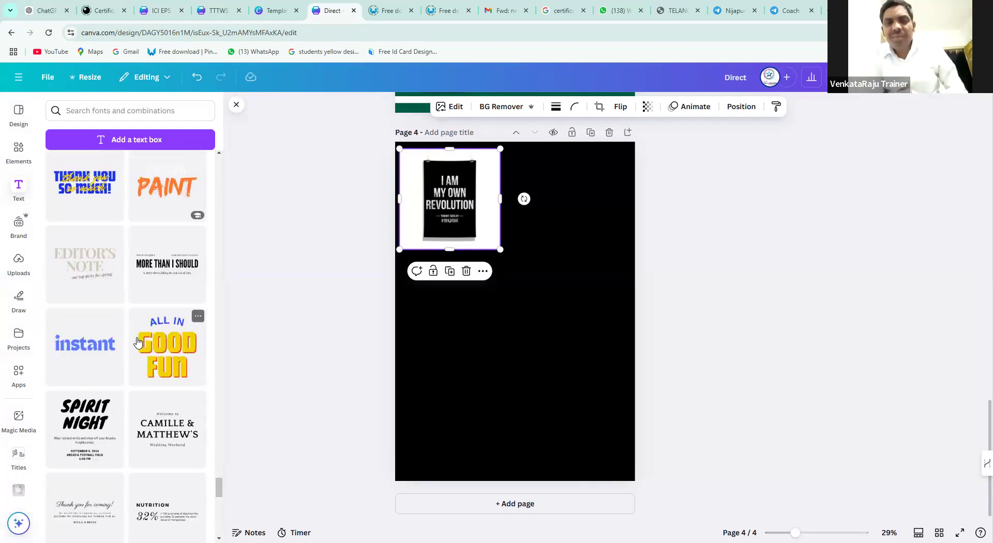
{"action": "scroll", "coordinate": [137, 343], "scroll_direction": "down", "scroll_amount": 5}
{"action": "scroll", "coordinate": [138, 343], "scroll_direction": "down", "scroll_amount": 7}
{"action": "scroll", "coordinate": [138, 342], "scroll_direction": "down", "scroll_amount": 3}
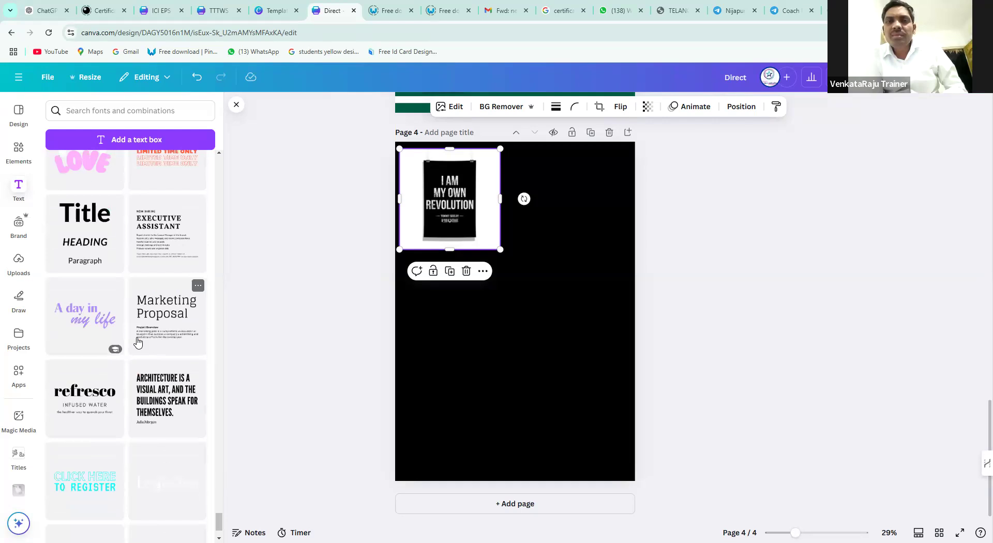
{"action": "scroll", "coordinate": [137, 342], "scroll_direction": "down", "scroll_amount": 4}
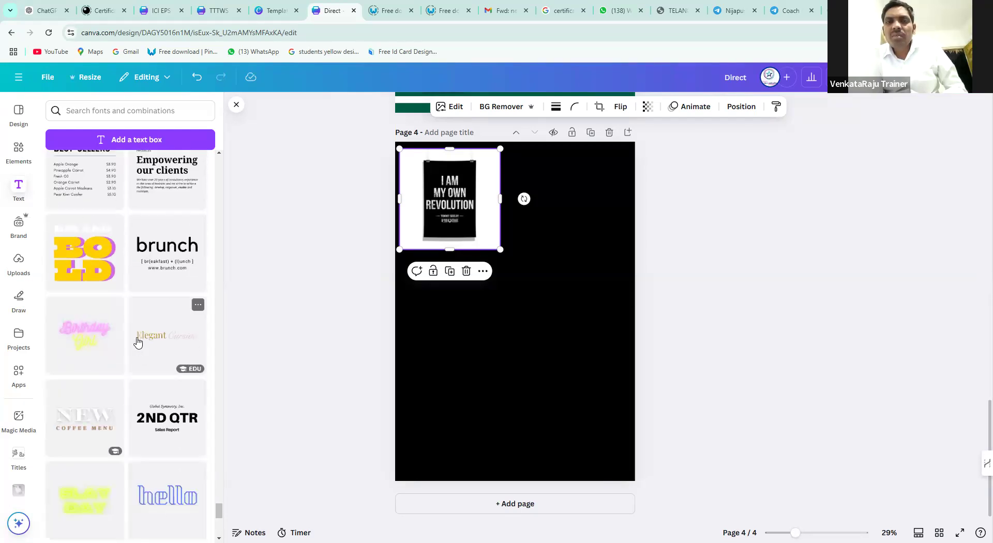
{"action": "scroll", "coordinate": [138, 343], "scroll_direction": "down", "scroll_amount": 7}
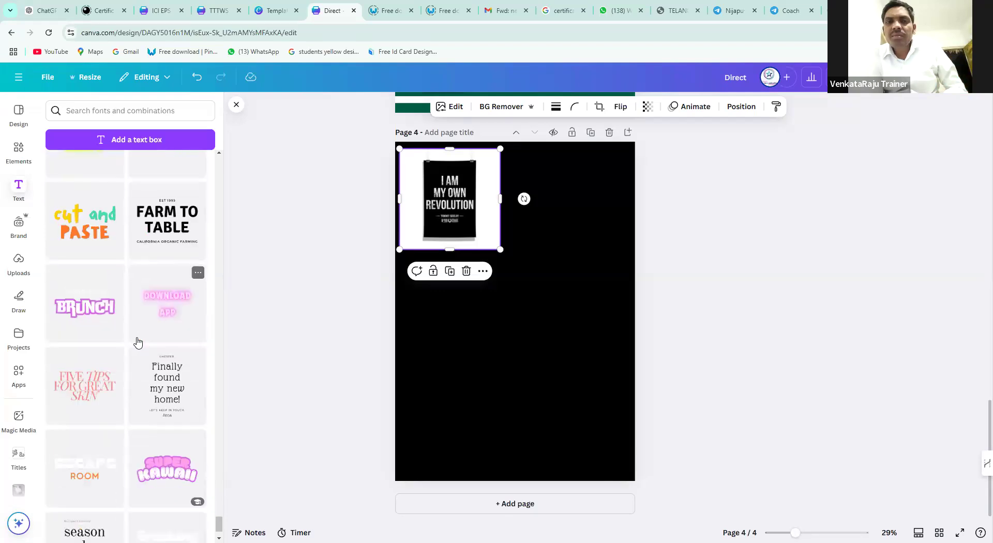
{"action": "scroll", "coordinate": [138, 342], "scroll_direction": "down", "scroll_amount": 6}
{"action": "scroll", "coordinate": [138, 343], "scroll_direction": "up", "scroll_amount": 10}
{"action": "scroll", "coordinate": [138, 343], "scroll_direction": "up", "scroll_amount": 10}
{"action": "scroll", "coordinate": [137, 343], "scroll_direction": "up", "scroll_amount": 10}
{"action": "scroll", "coordinate": [137, 342], "scroll_direction": "up", "scroll_amount": 10}
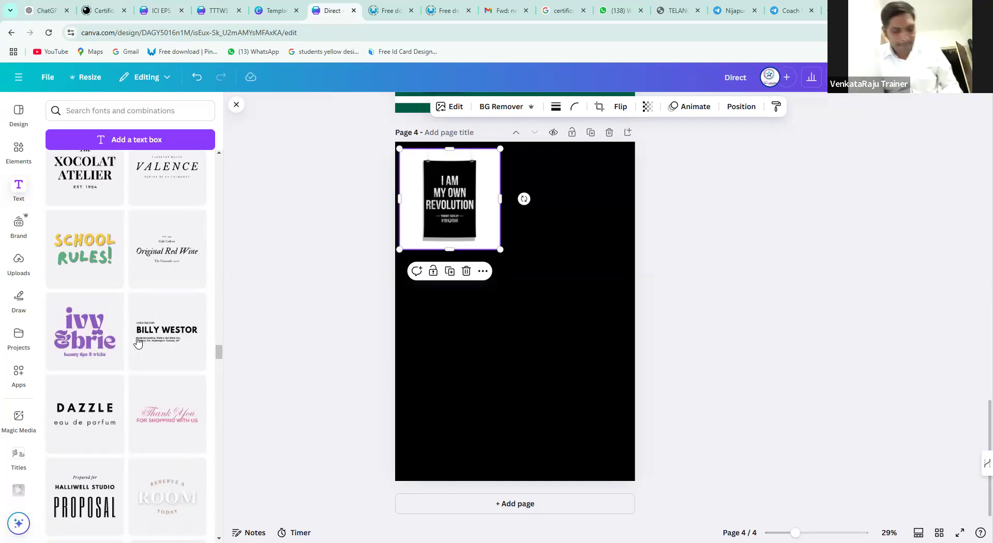
{"action": "scroll", "coordinate": [137, 342], "scroll_direction": "up", "scroll_amount": 5}
Add the XOCOLAT ATELIER combination and retype its title as I AM / MY OWN / REVOLUTION
{"action": "left_click", "coordinate": [109, 415]}
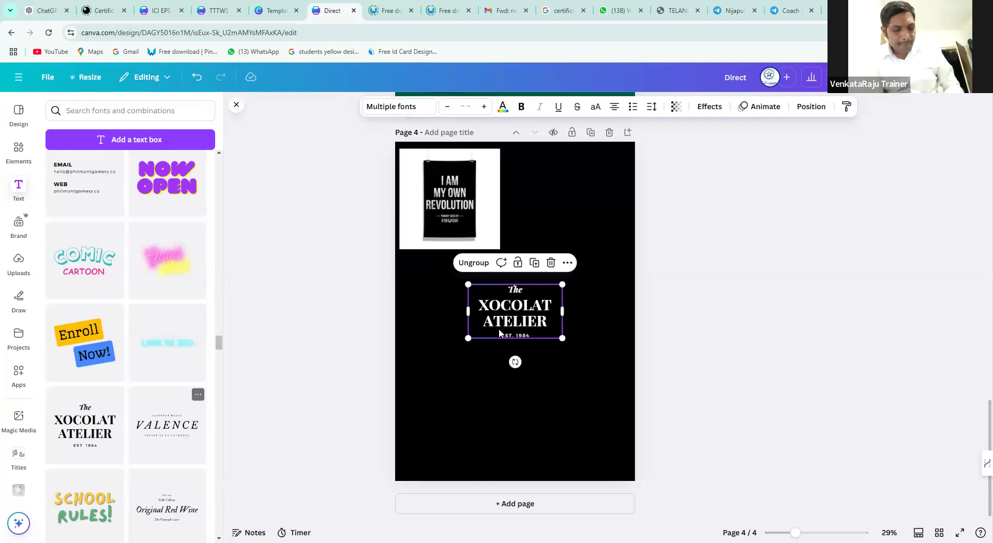
{"action": "double_click", "coordinate": [525, 301]}
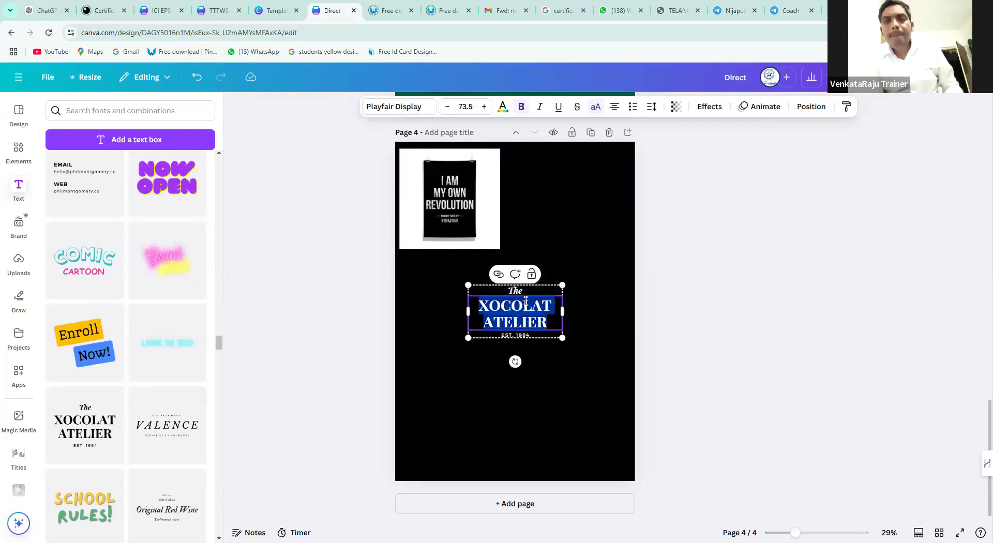
{"action": "type", "text": "I"}
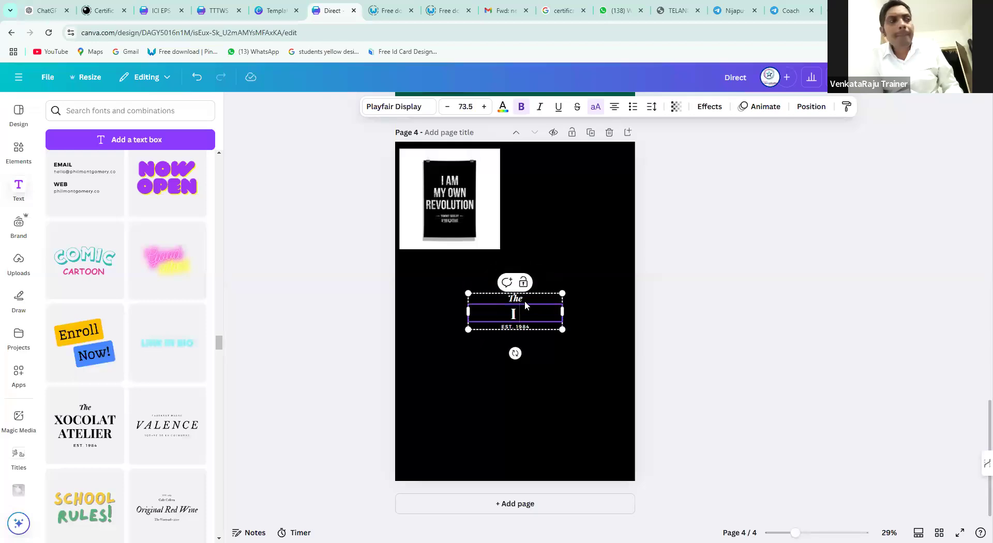
{"action": "type", "text": " AM"}
{"action": "key", "text": "Return"}
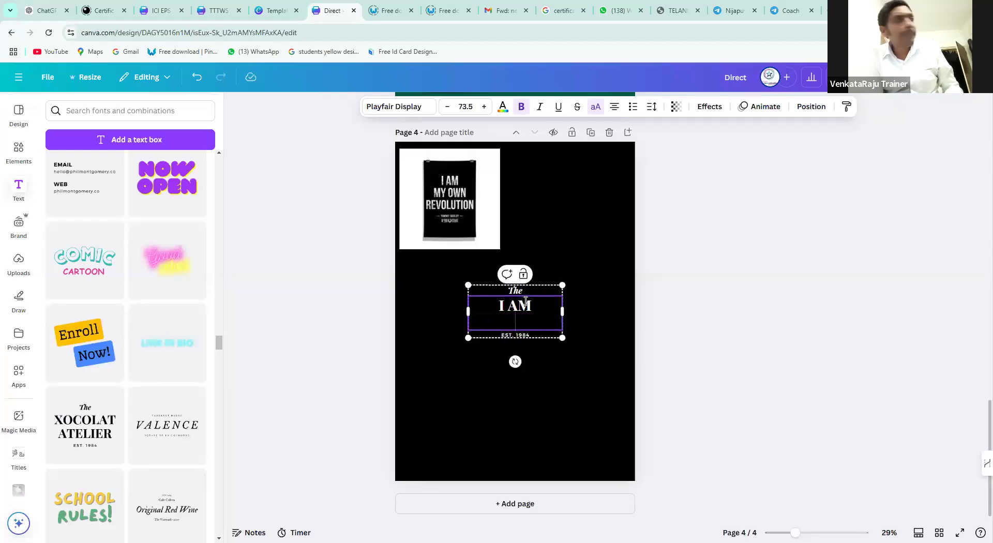
{"action": "type", "text": "MY"}
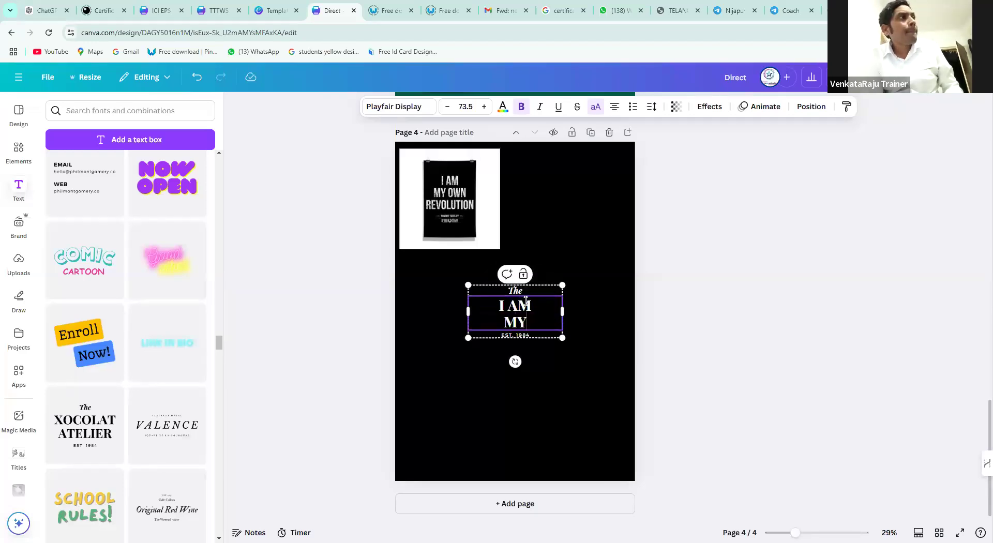
{"action": "type", "text": " OWN"}
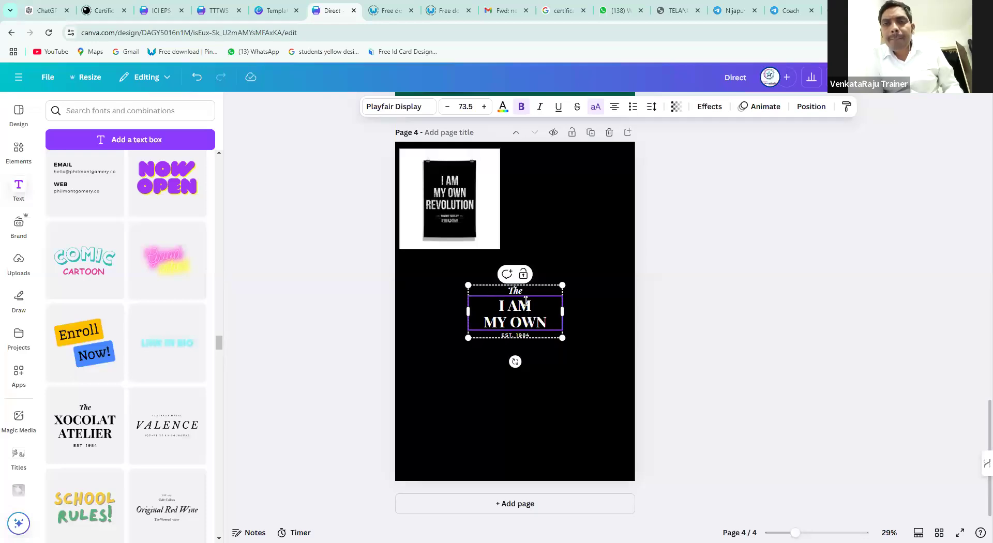
{"action": "key", "text": "Return"}
{"action": "type", "text": "REV"}
{"action": "type", "text": "OLUTION"}
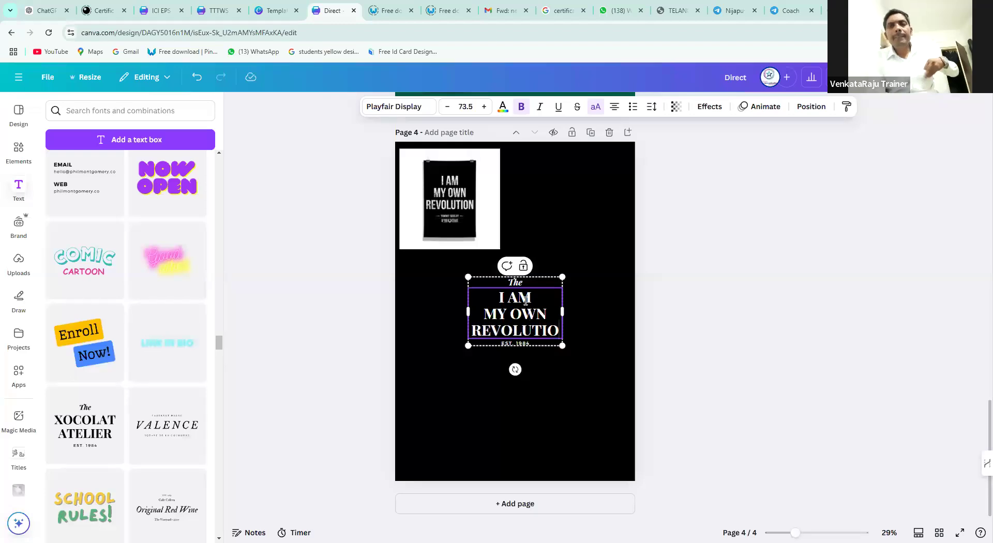
{"action": "left_click", "coordinate": [445, 281]}
Enlarge the headline group, move it right and down, and widen it so REVOLUTION fits one line
{"action": "left_click", "coordinate": [518, 277]}
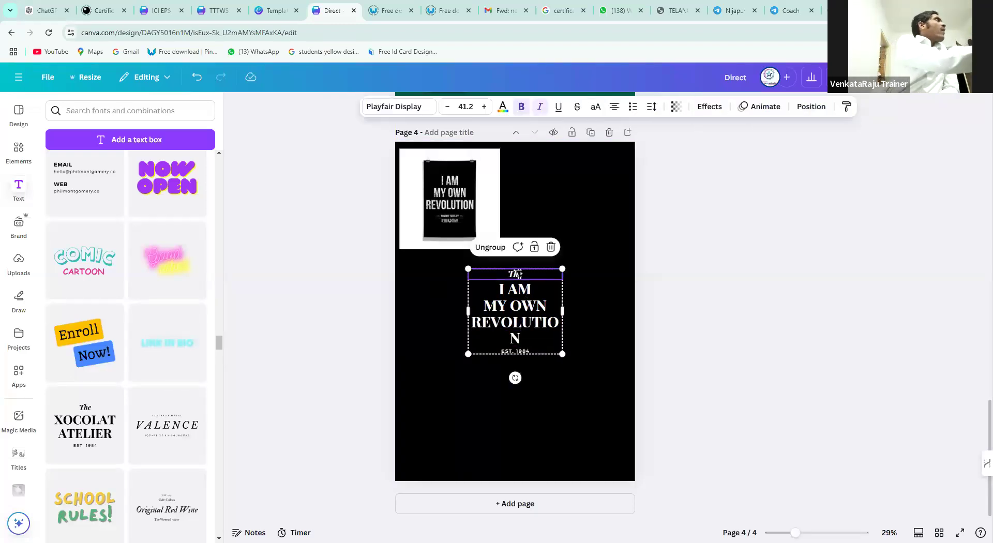
{"action": "double_click", "coordinate": [517, 275]}
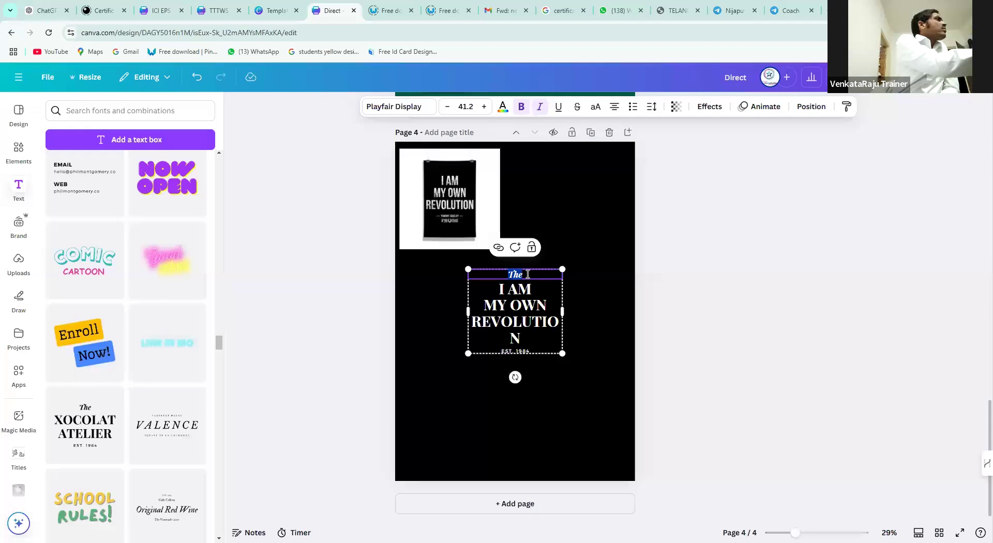
{"action": "triple_click", "coordinate": [528, 351]}
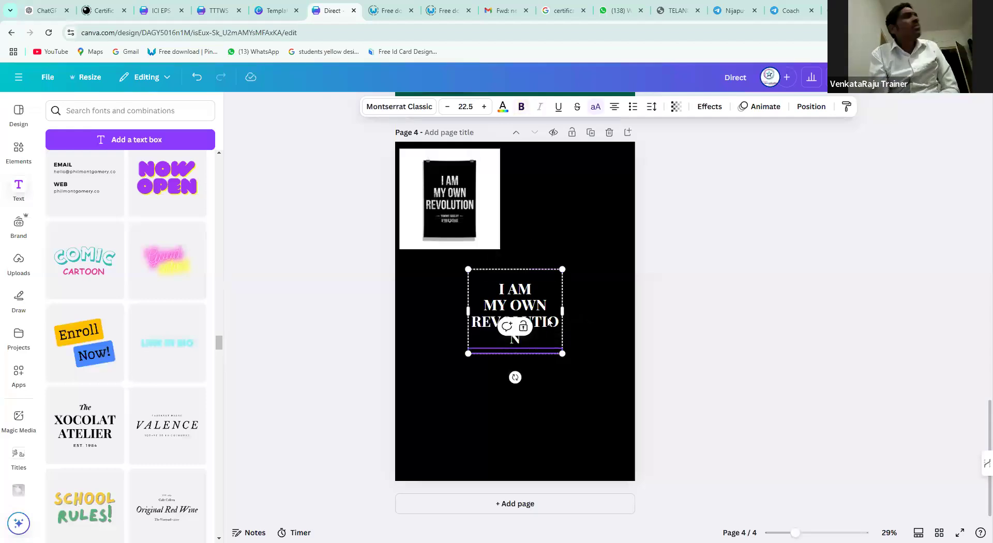
{"action": "left_click", "coordinate": [500, 293]}
{"action": "left_click_drag", "start_coordinate": [468, 270], "coordinate": [395, 203]}
{"action": "left_click_drag", "start_coordinate": [533, 314], "coordinate": [566, 341]}
{"action": "left_click_drag", "start_coordinate": [594, 304], "coordinate": [612, 305]}
Enlarge the headline text further and shift the group left and slightly down
{"action": "left_click", "coordinate": [562, 316]}
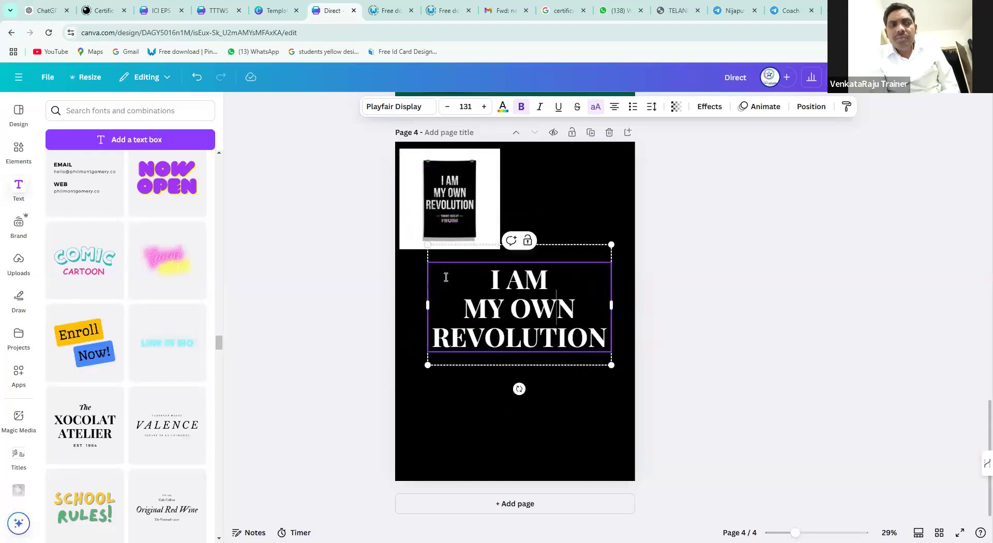
{"action": "left_click_drag", "start_coordinate": [609, 244], "coordinate": [654, 216]}
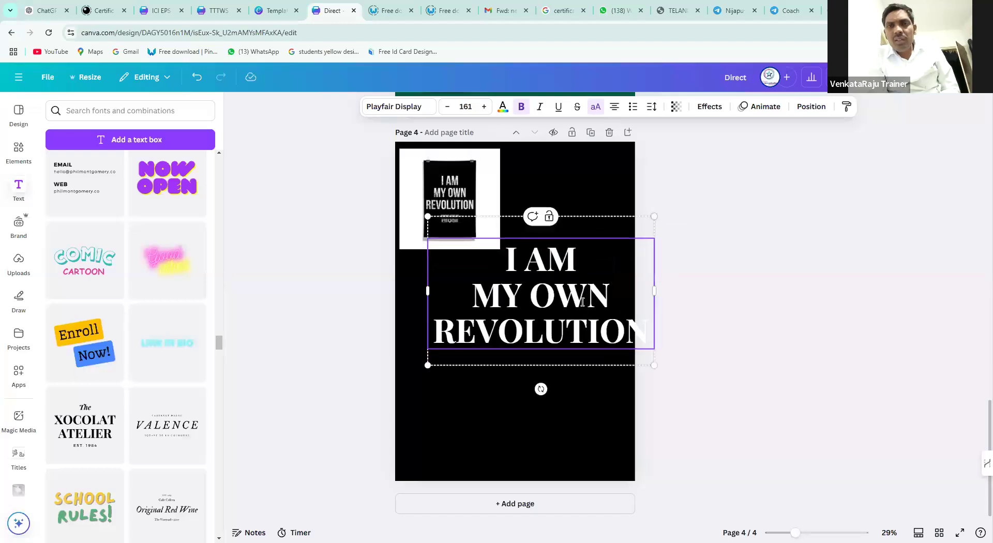
{"action": "left_click", "coordinate": [580, 193]}
{"action": "left_click_drag", "start_coordinate": [564, 293], "coordinate": [539, 295]}
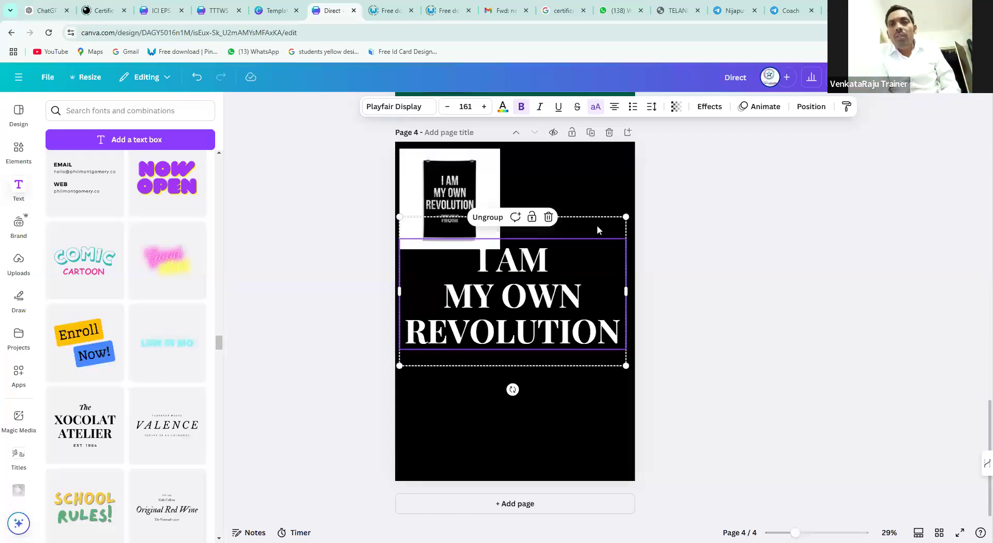
{"action": "left_click", "coordinate": [516, 364]}
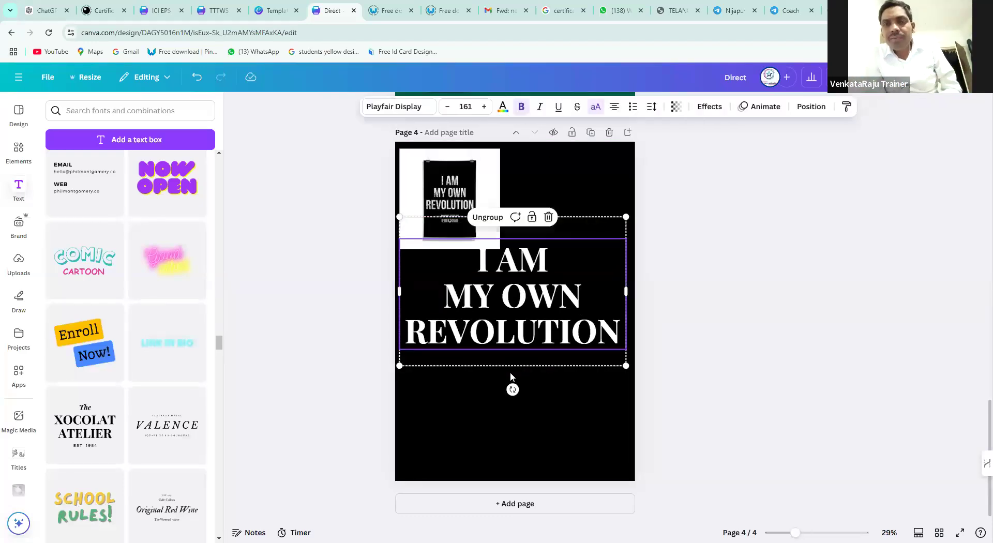
{"action": "left_click_drag", "start_coordinate": [516, 352], "coordinate": [515, 360]}
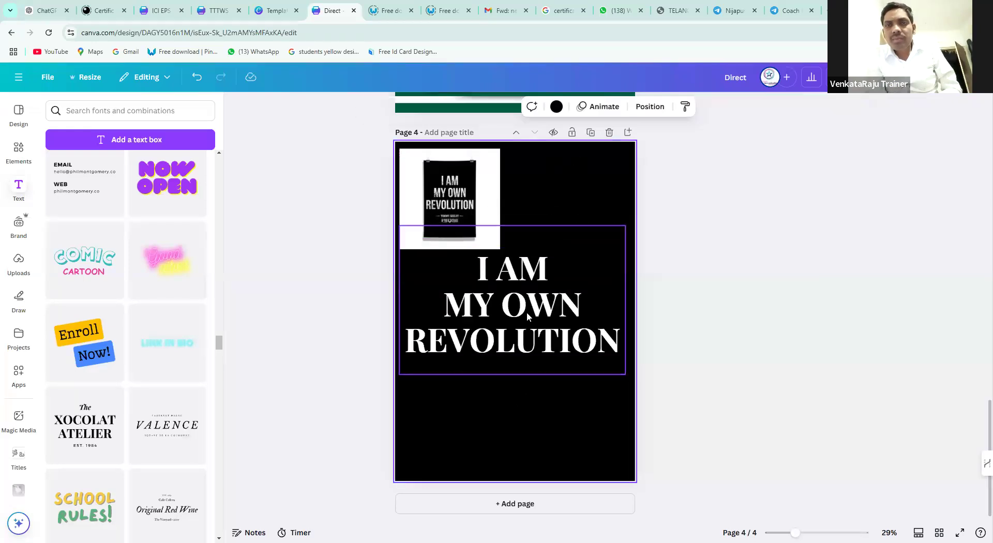
{"action": "left_click", "coordinate": [448, 223]}
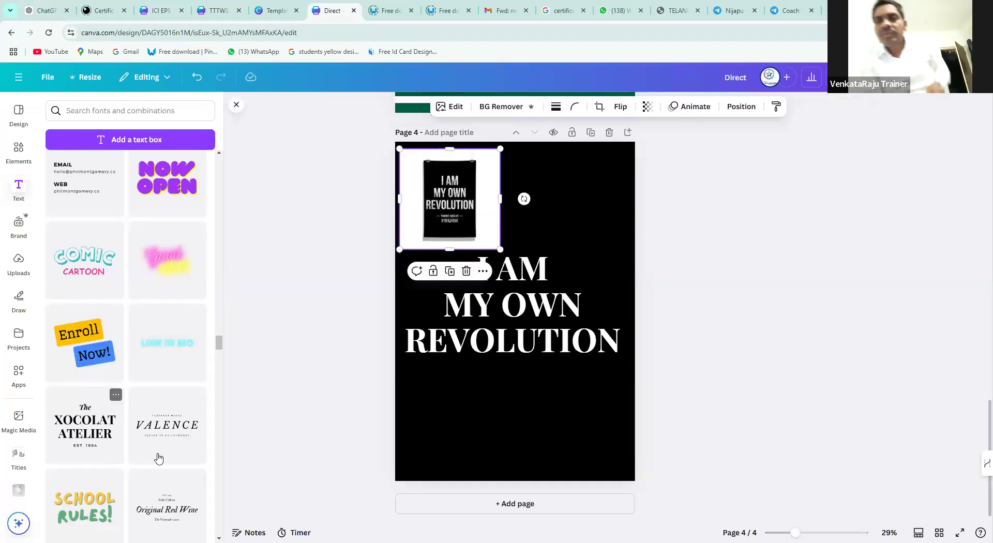
Enlarge the poster image and move it up to the top of page 4
{"action": "scroll", "coordinate": [176, 430], "scroll_direction": "down", "scroll_amount": 1}
{"action": "scroll", "coordinate": [176, 430], "scroll_direction": "down", "scroll_amount": 1}
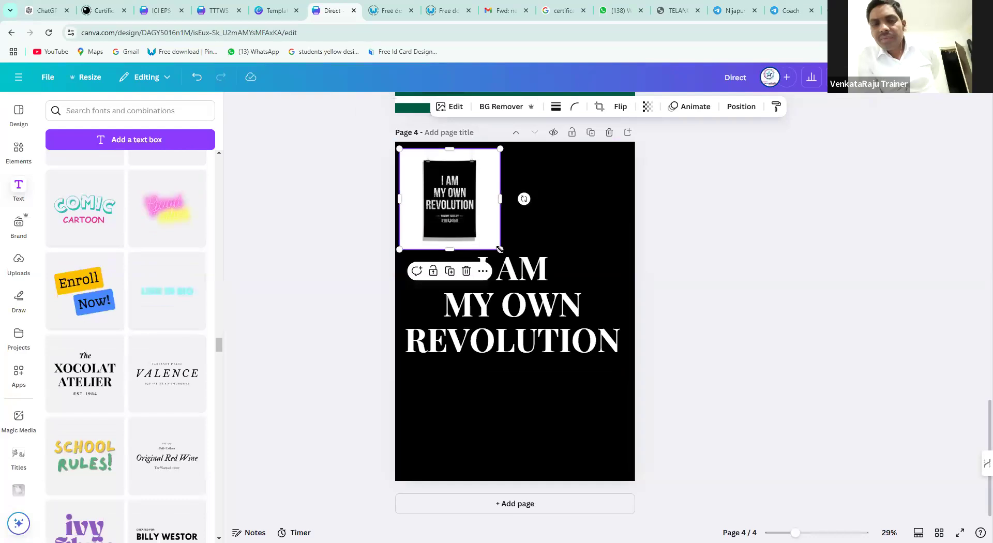
{"action": "left_click_drag", "start_coordinate": [538, 285], "coordinate": [641, 418]}
{"action": "left_click_drag", "start_coordinate": [532, 206], "coordinate": [521, 107]}
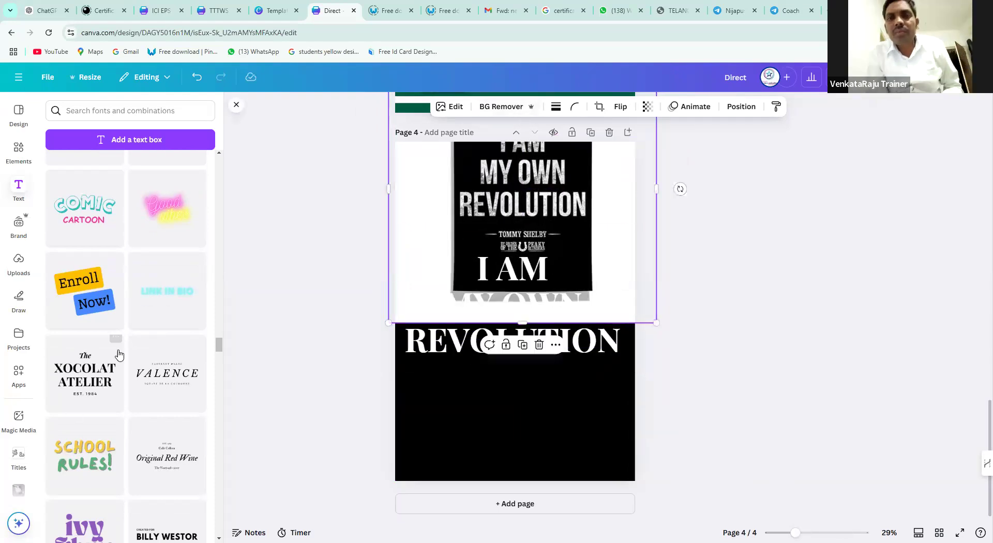
Add the Title/HEADING text combination onto the black area below REVOLUTION
{"action": "scroll", "coordinate": [124, 349], "scroll_direction": "up", "scroll_amount": 10}
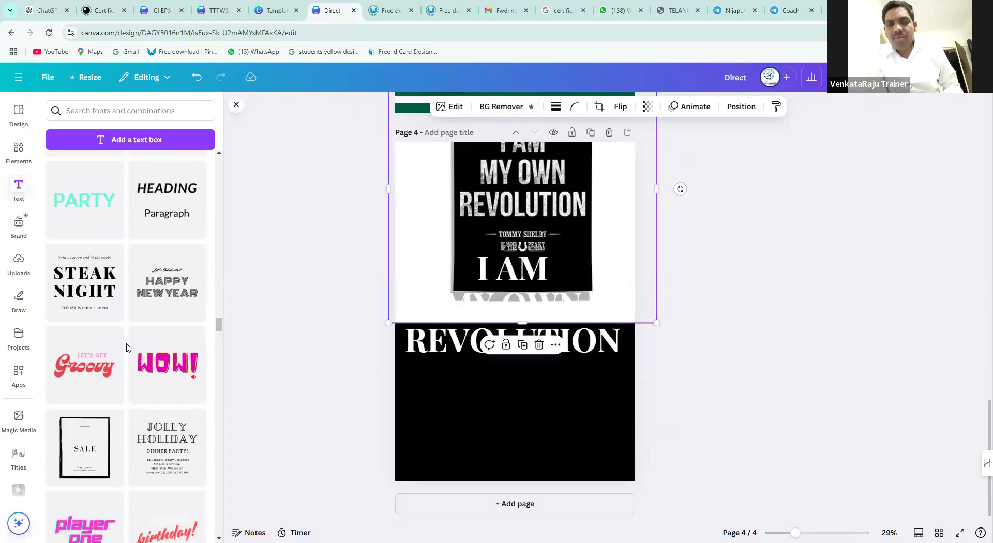
{"action": "scroll", "coordinate": [127, 348], "scroll_direction": "up", "scroll_amount": 5}
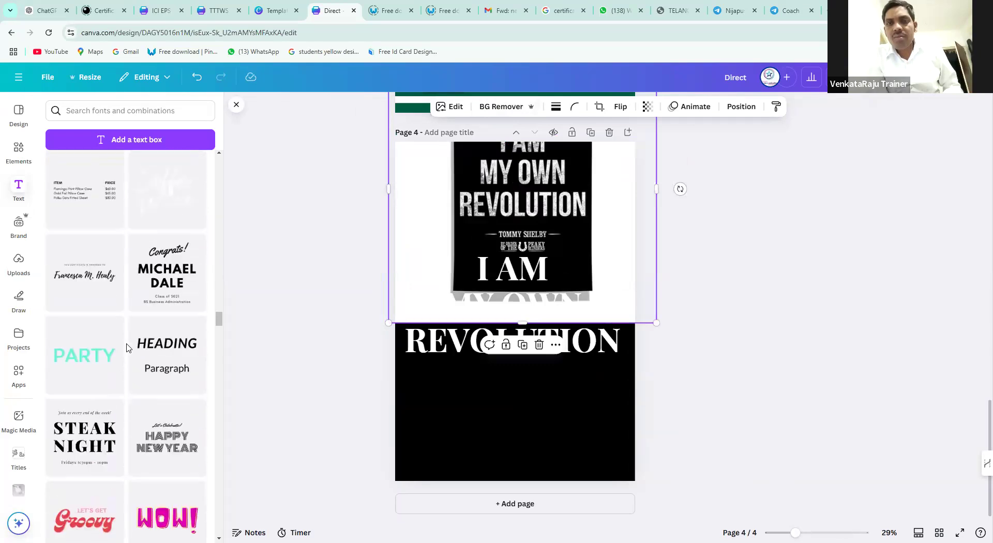
{"action": "scroll", "coordinate": [127, 346], "scroll_direction": "up", "scroll_amount": 6}
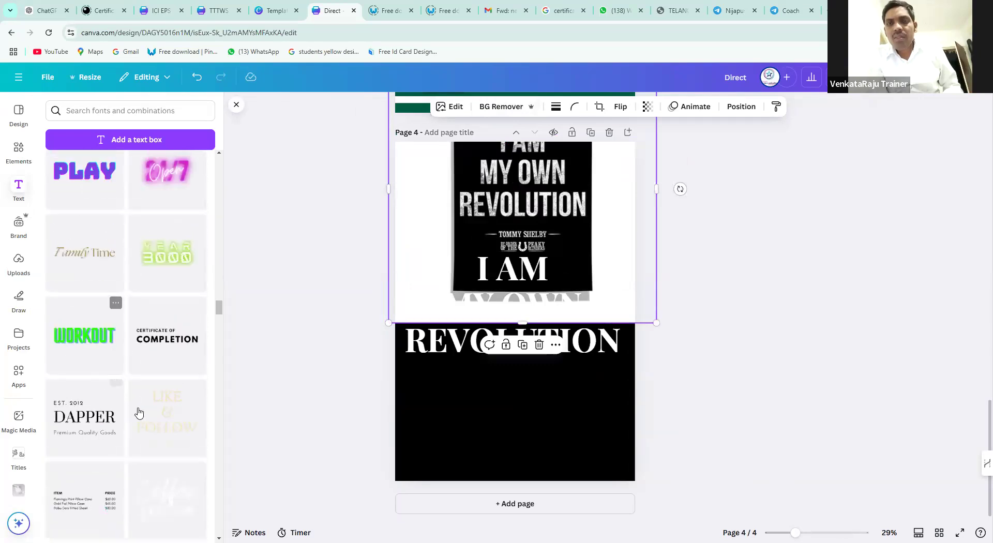
{"action": "scroll", "coordinate": [165, 402], "scroll_direction": "up", "scroll_amount": 3}
{"action": "scroll", "coordinate": [158, 400], "scroll_direction": "up", "scroll_amount": 2}
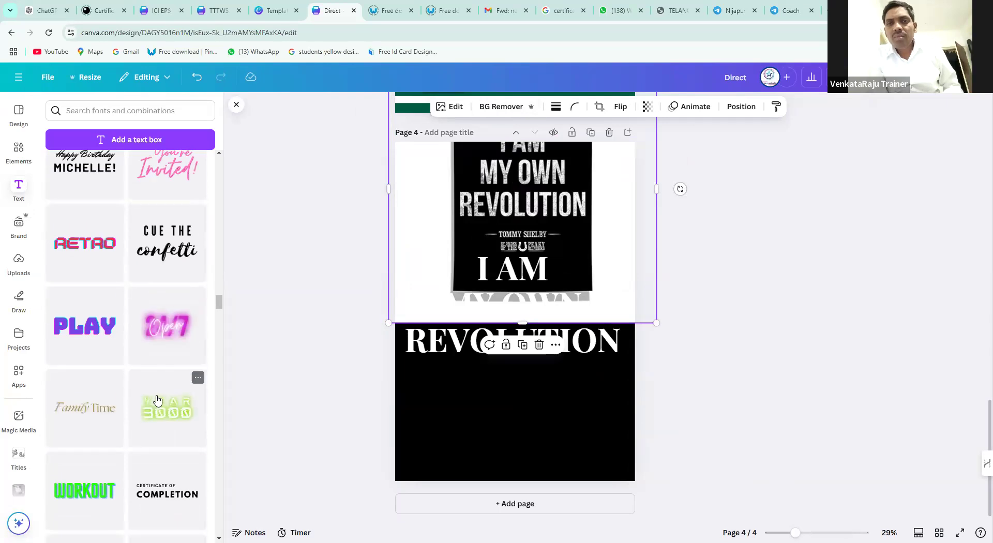
{"action": "scroll", "coordinate": [156, 399], "scroll_direction": "up", "scroll_amount": 3}
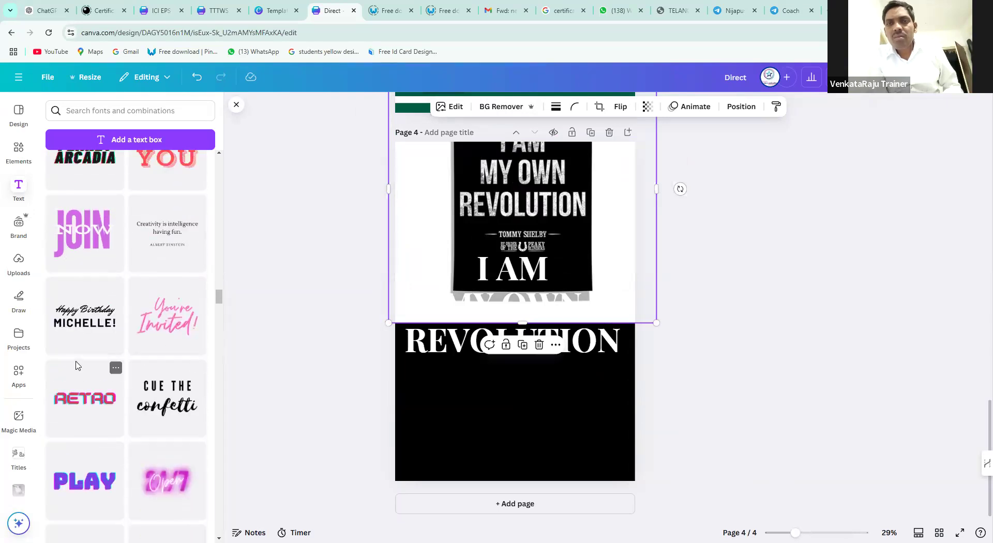
{"action": "scroll", "coordinate": [76, 365], "scroll_direction": "up", "scroll_amount": 3}
{"action": "scroll", "coordinate": [76, 365], "scroll_direction": "up", "scroll_amount": 4}
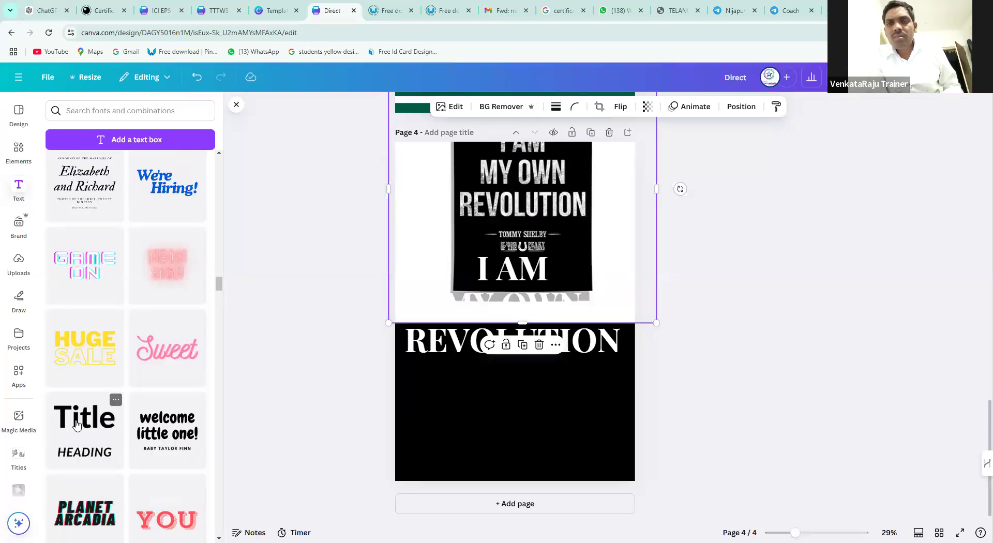
{"action": "left_click_drag", "start_coordinate": [84, 424], "coordinate": [508, 376]}
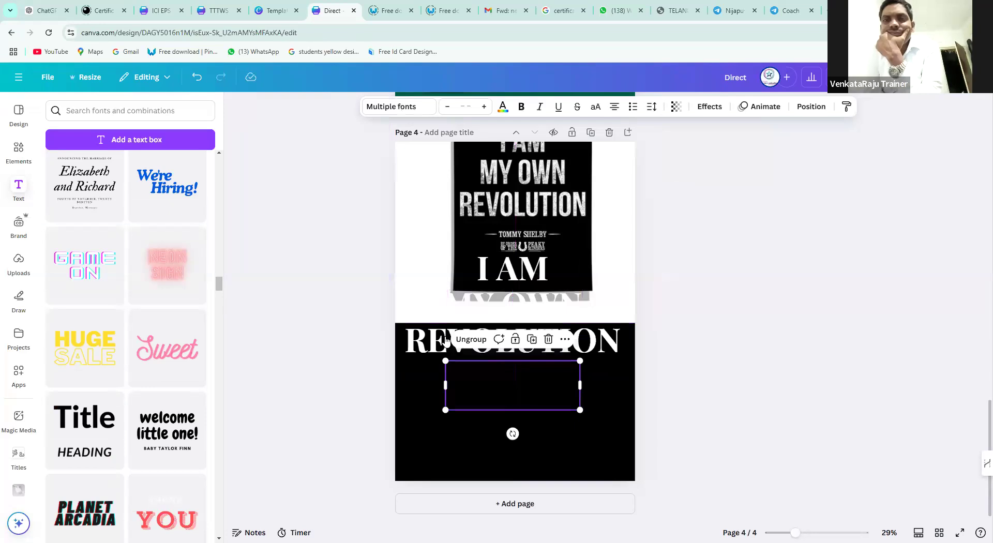
Make the Title/HEADING text white and delete the HEADING line
{"action": "left_click", "coordinate": [502, 106]}
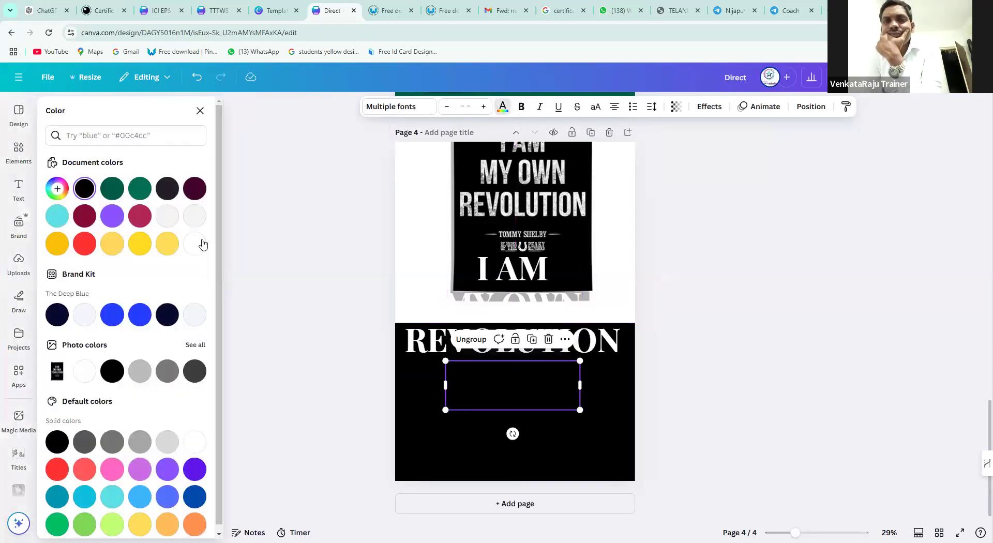
{"action": "left_click", "coordinate": [168, 216]}
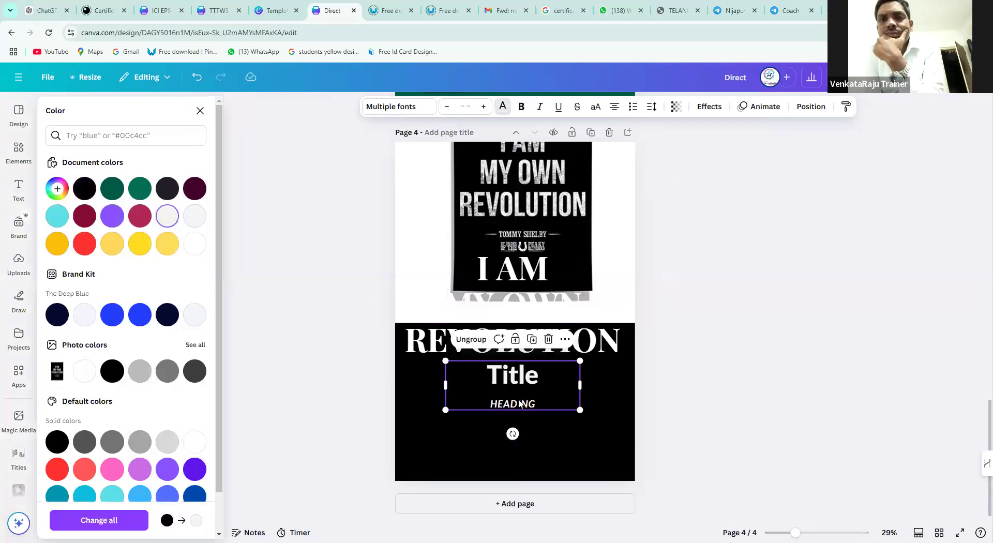
{"action": "double_click", "coordinate": [520, 404]}
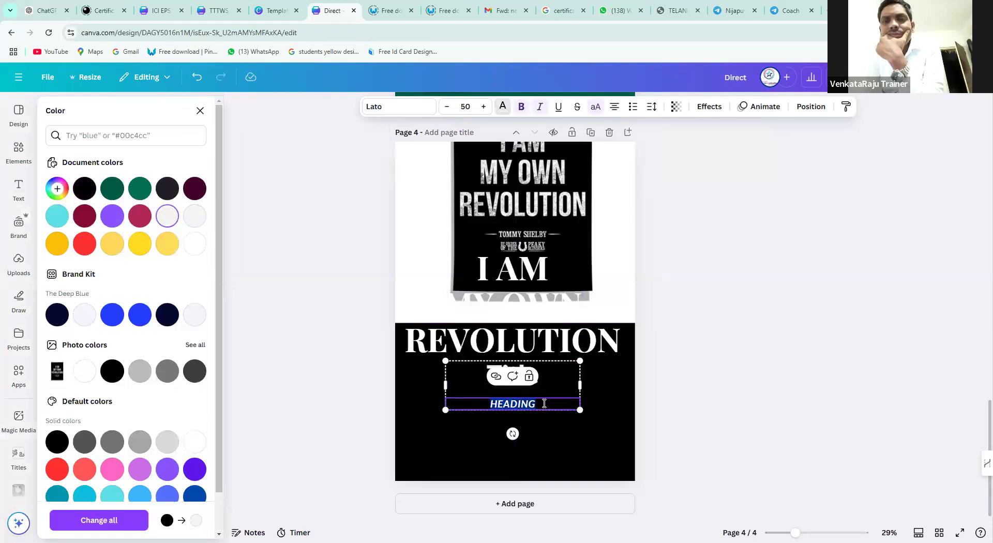
{"action": "key", "text": "BackSpace"}
Replace Title with the character's name, widen the box, and centre it below REVOLUTION
{"action": "left_click", "coordinate": [511, 376]}
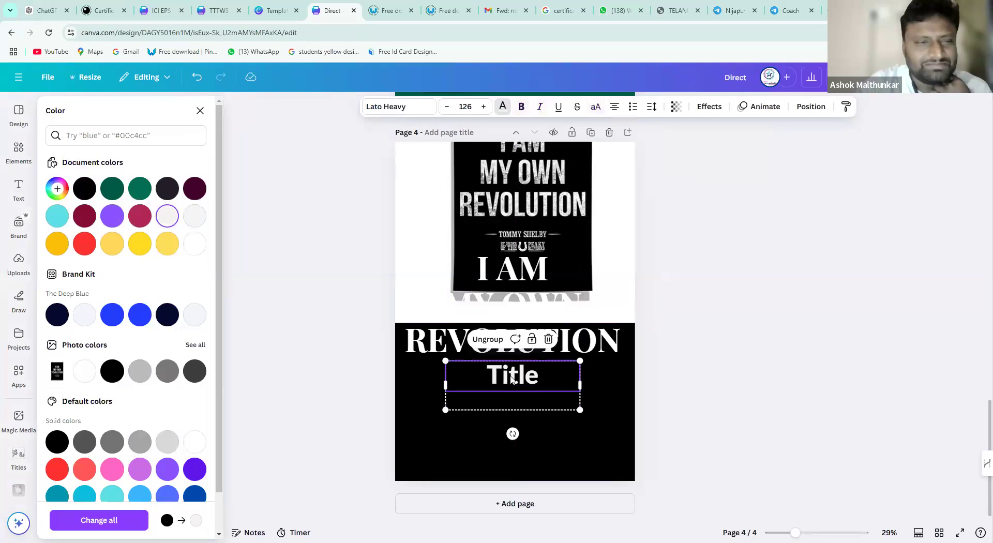
{"action": "double_click", "coordinate": [511, 376]}
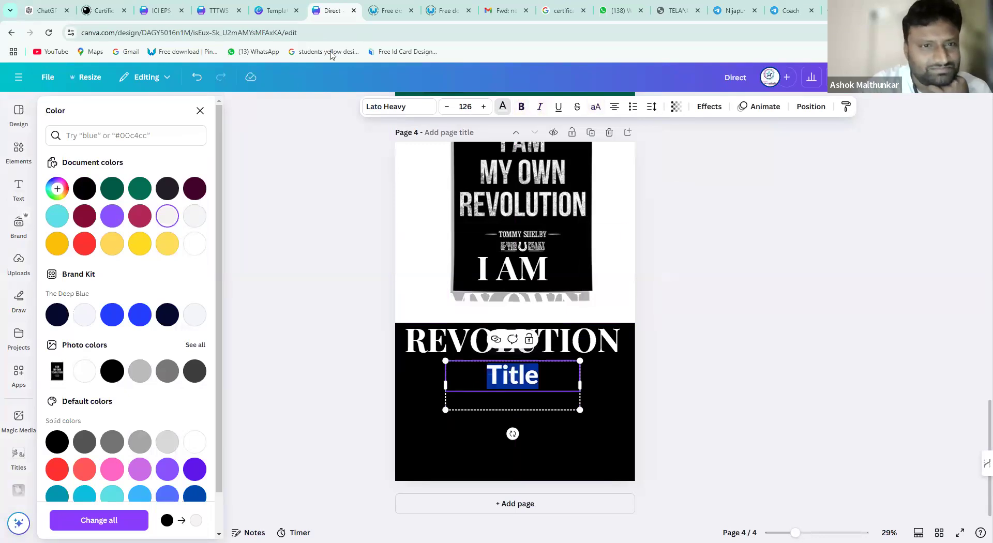
{"action": "key", "text": "Escape"}
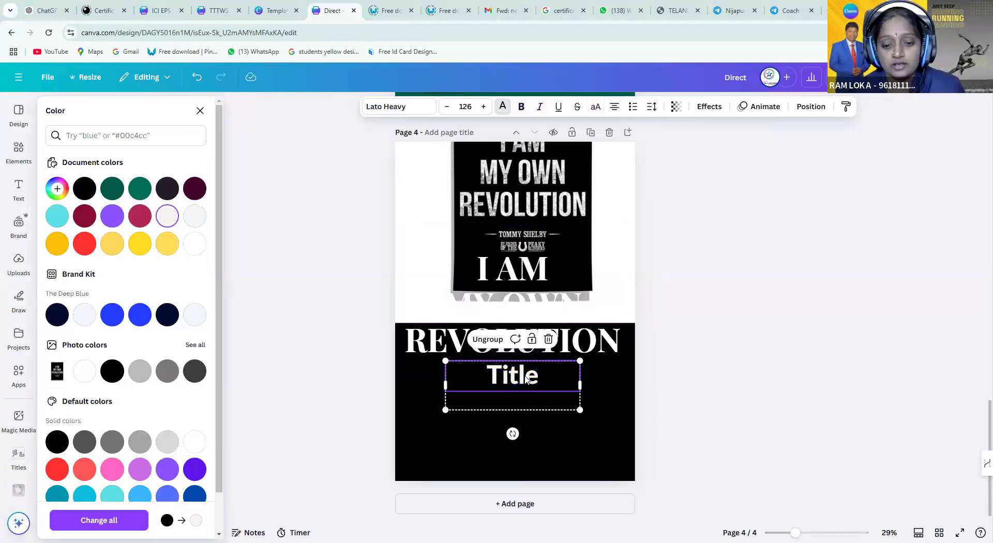
{"action": "double_click", "coordinate": [525, 376]}
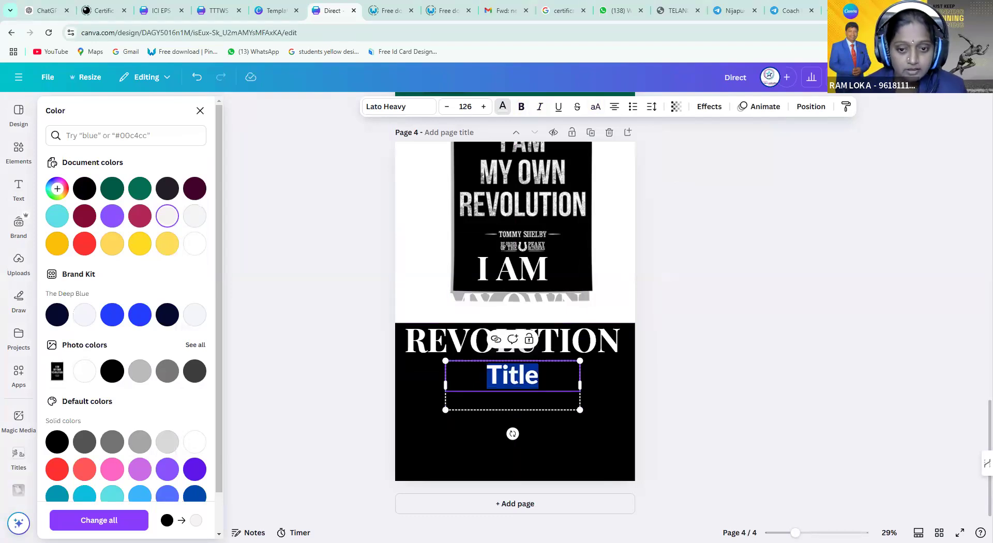
{"action": "type", "text": "TOM"}
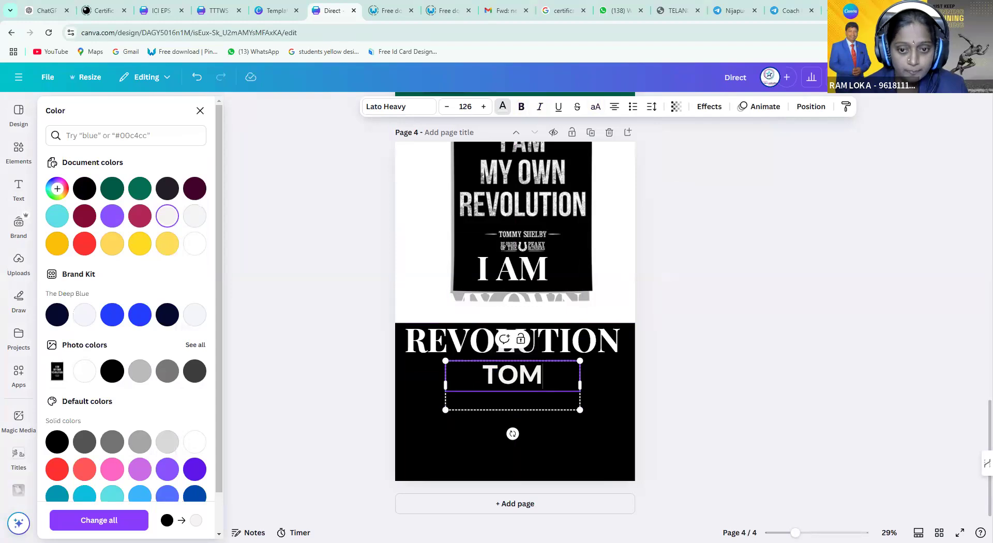
{"action": "type", "text": "MY"}
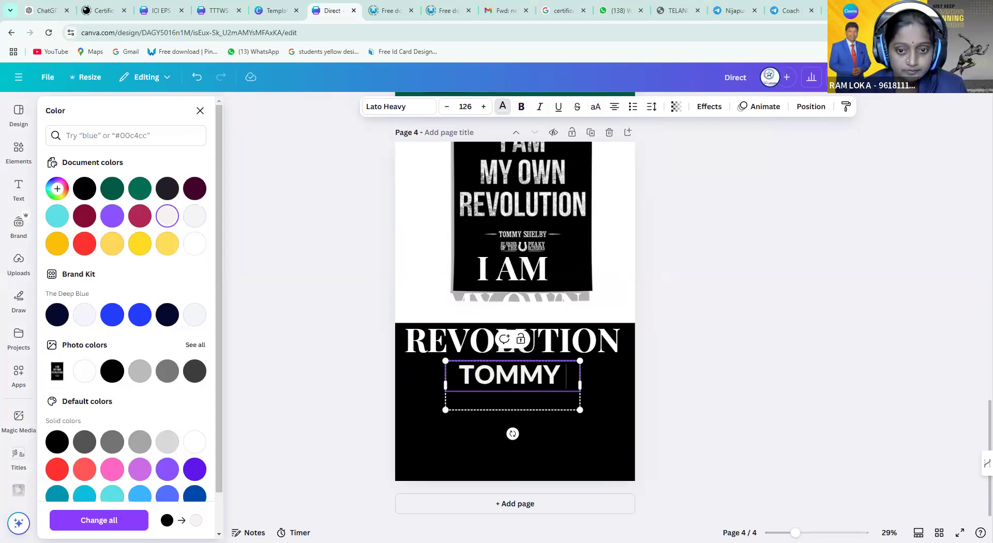
{"action": "type", "text": " SHE"}
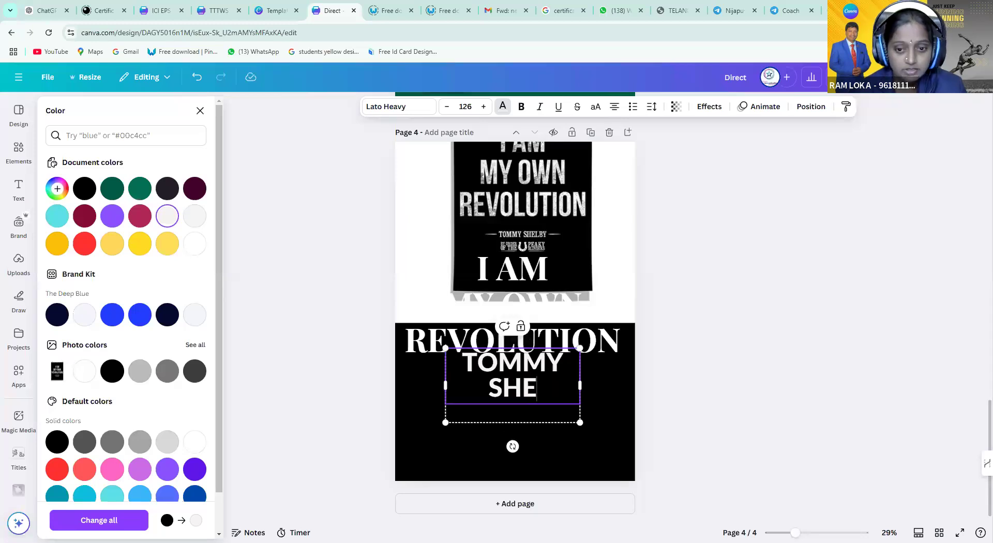
{"action": "type", "text": "LBY"}
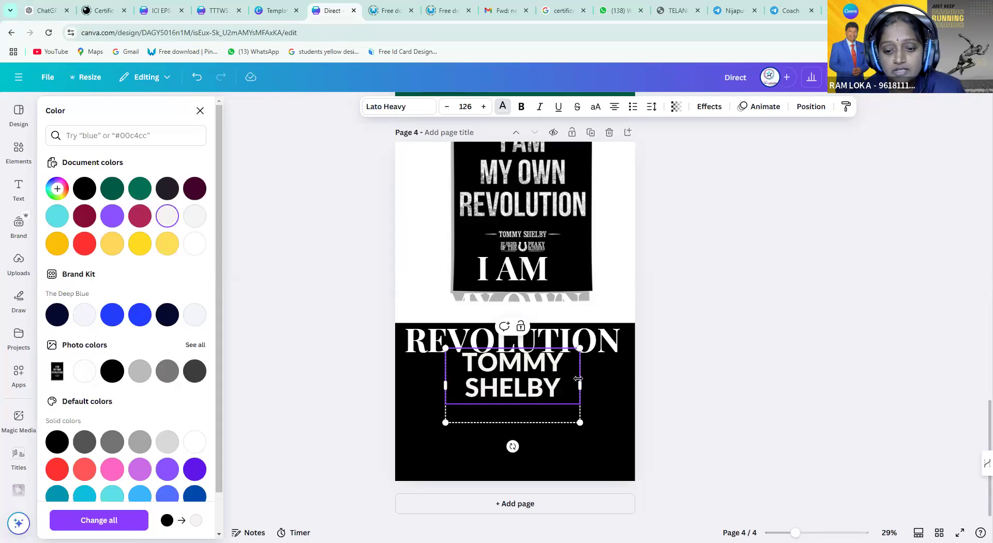
{"action": "left_click_drag", "start_coordinate": [580, 385], "coordinate": [611, 387]}
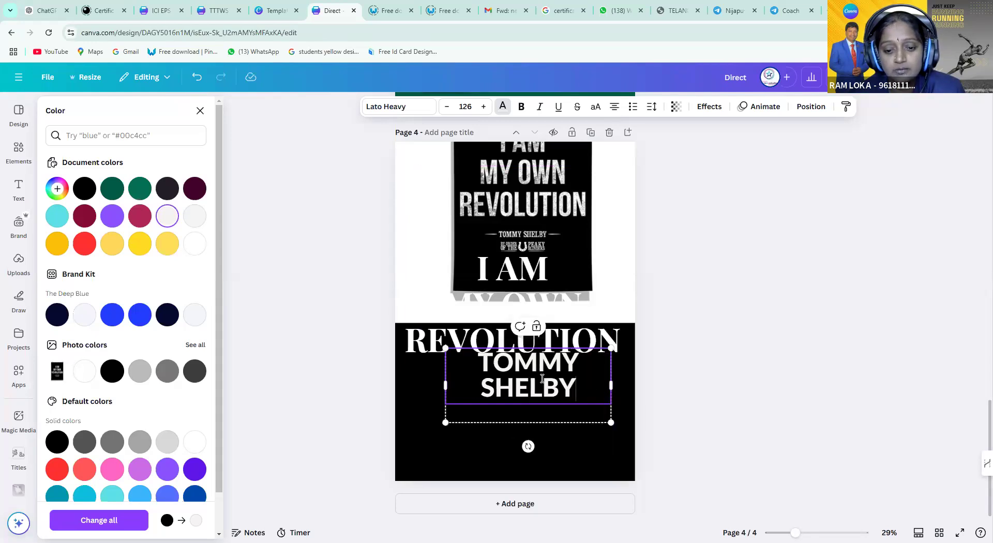
{"action": "key", "text": "Escape"}
{"action": "left_click_drag", "start_coordinate": [522, 364], "coordinate": [509, 380]}
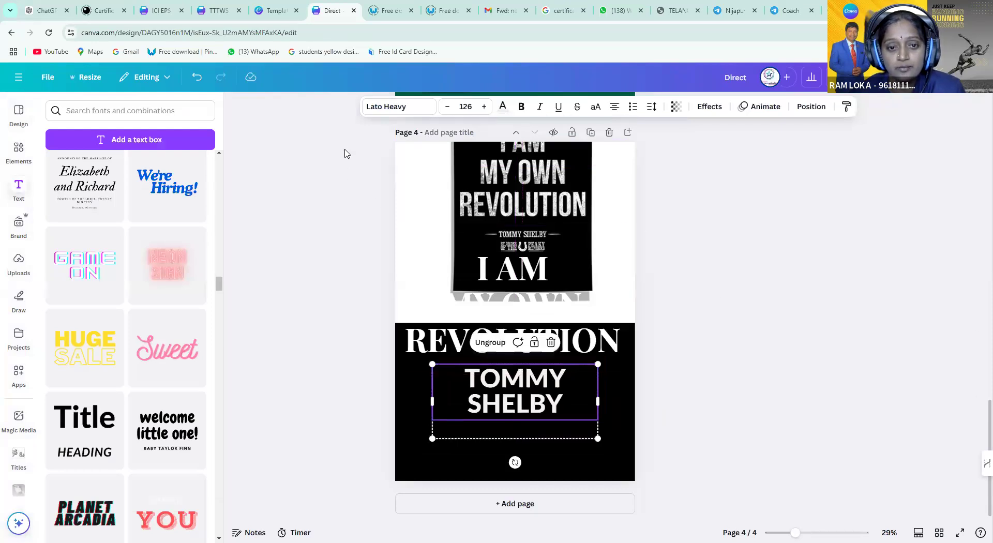
Fit the name onto one line and set its font size to 50
{"action": "left_click_drag", "start_coordinate": [432, 364], "coordinate": [420, 412]}
{"action": "left_click_drag", "start_coordinate": [533, 414], "coordinate": [538, 371]}
{"action": "left_click", "coordinate": [447, 107]}
{"action": "left_click", "coordinate": [448, 107]}
{"action": "left_click", "coordinate": [448, 107]}
{"action": "left_click", "coordinate": [448, 107]}
{"action": "left_click", "coordinate": [448, 107]}
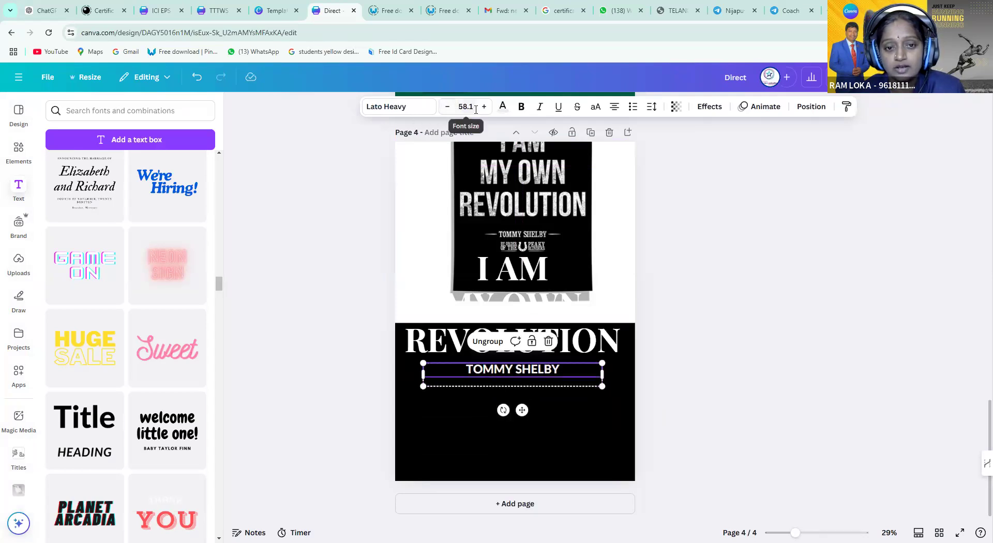
{"action": "left_click", "coordinate": [457, 107]}
{"action": "type", "text": "5"}
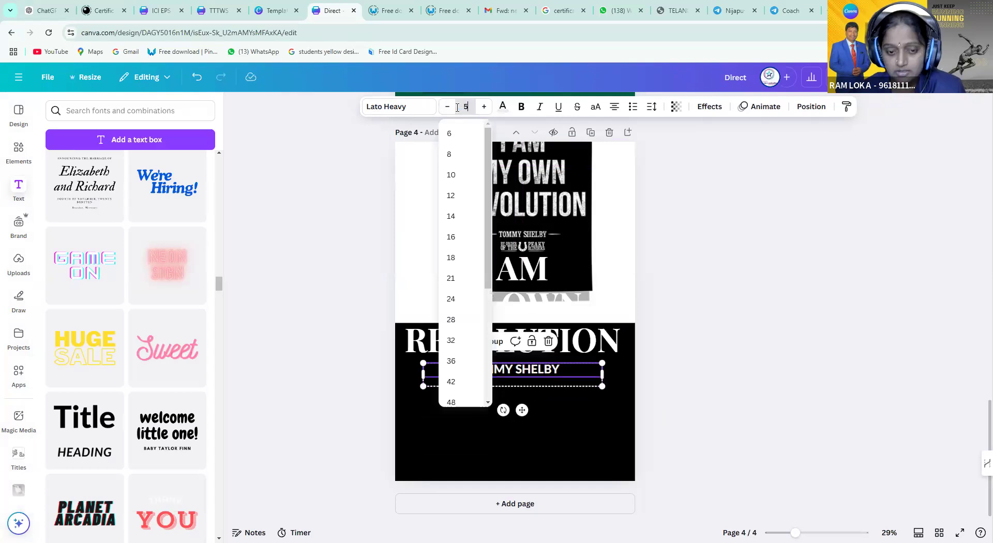
{"action": "type", "text": "0"}
{"action": "key", "text": "Return"}
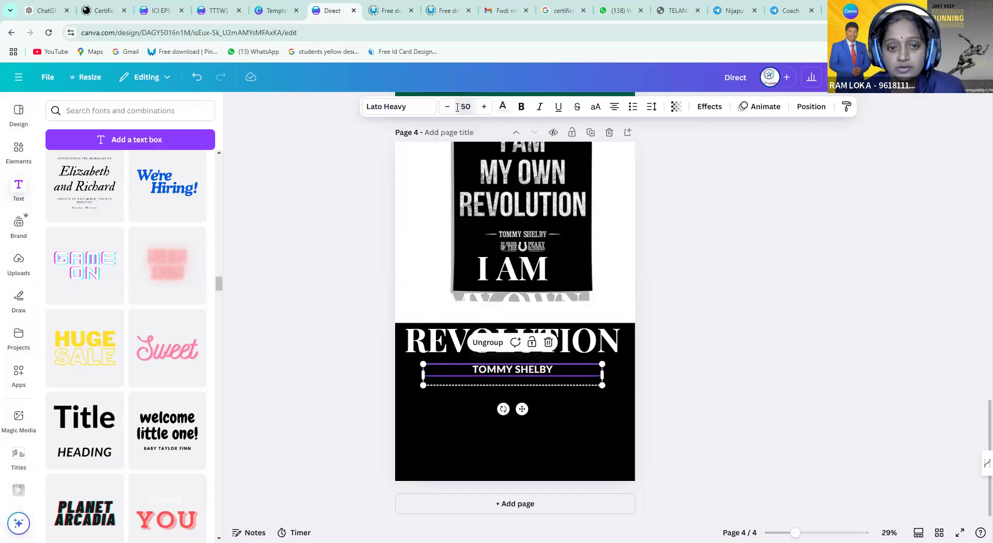
Change the name's font to Solomon Sans
{"action": "left_click", "coordinate": [424, 111]}
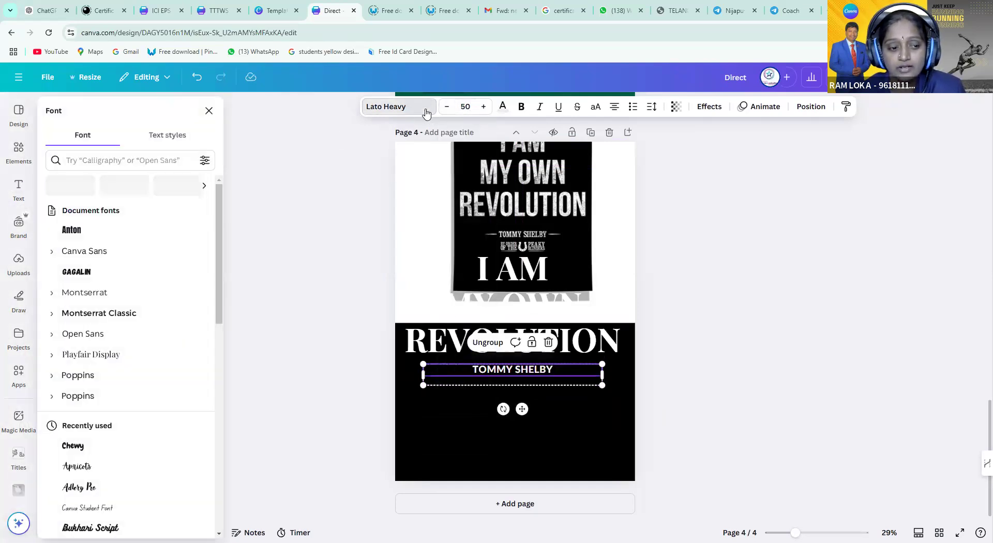
{"action": "left_click", "coordinate": [76, 380]}
{"action": "left_click", "coordinate": [74, 419]}
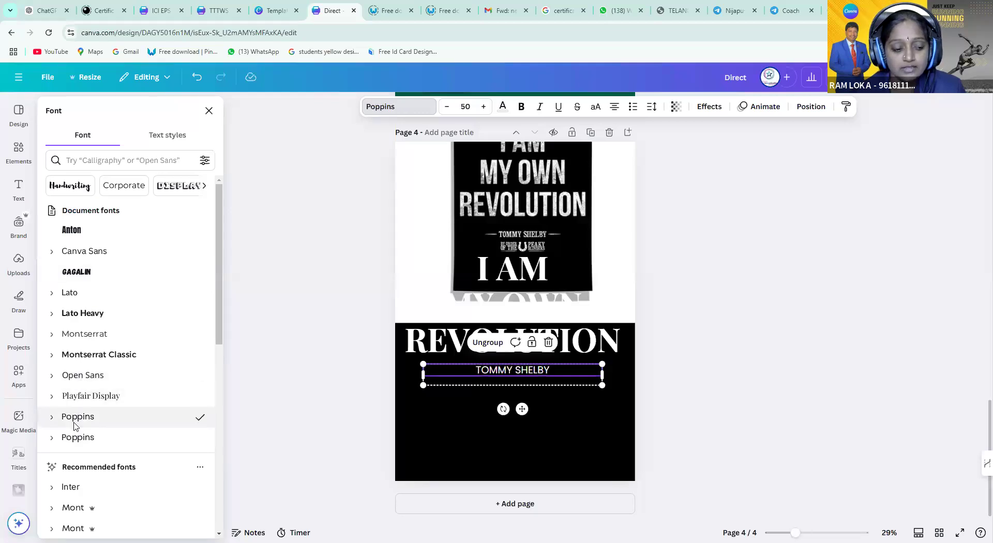
{"action": "scroll", "coordinate": [73, 425], "scroll_direction": "down", "scroll_amount": 3}
{"action": "left_click", "coordinate": [97, 398]}
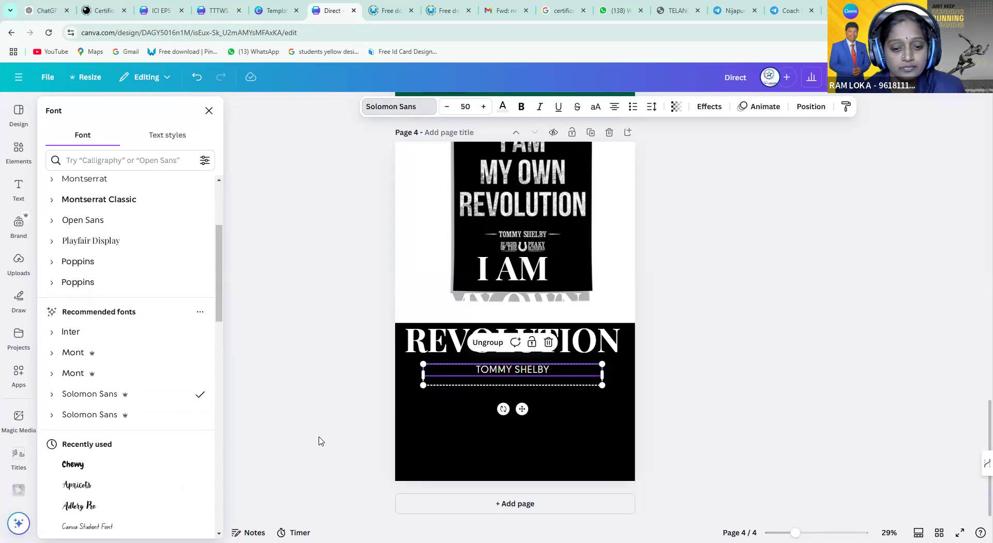
{"action": "key", "text": "Escape"}
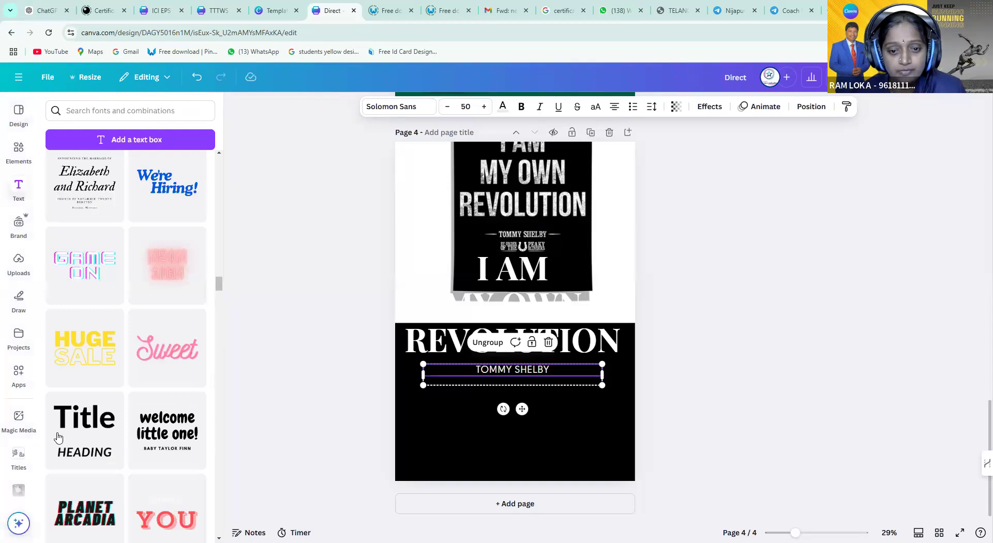
{"action": "key", "text": "Escape"}
{"action": "left_click", "coordinate": [20, 148]}
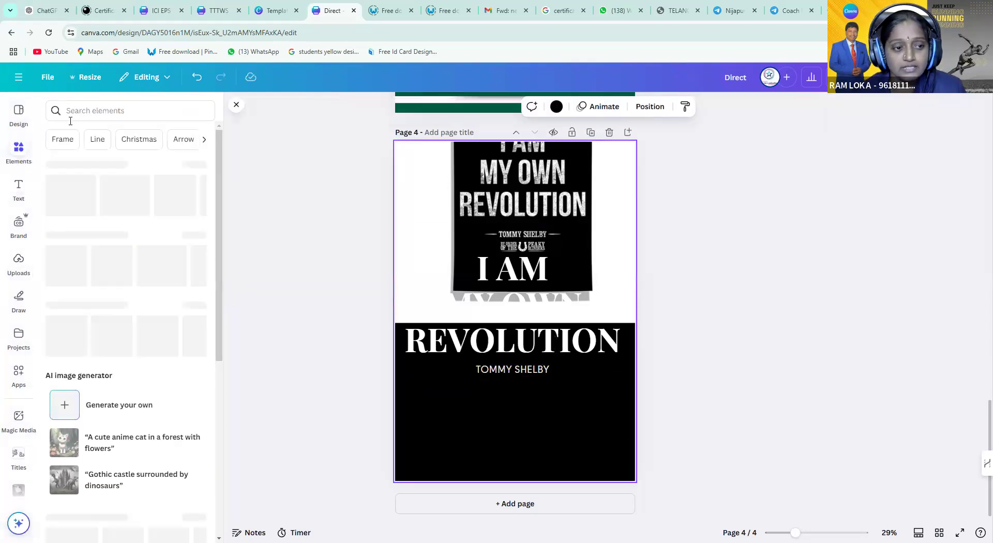
Search the elements for SHAPES and browse all the shape results
{"action": "left_click", "coordinate": [89, 111]}
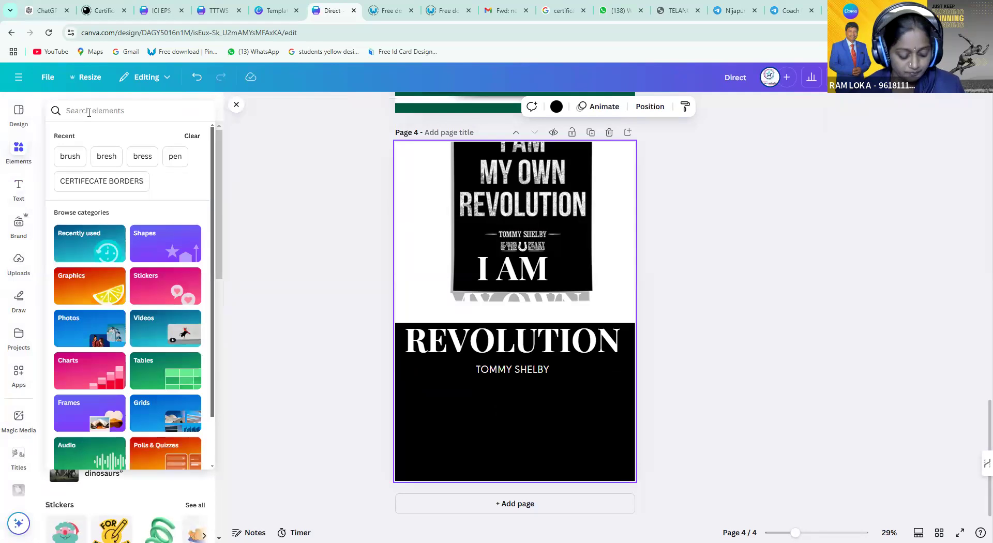
{"action": "type", "text": "SHAPES"}
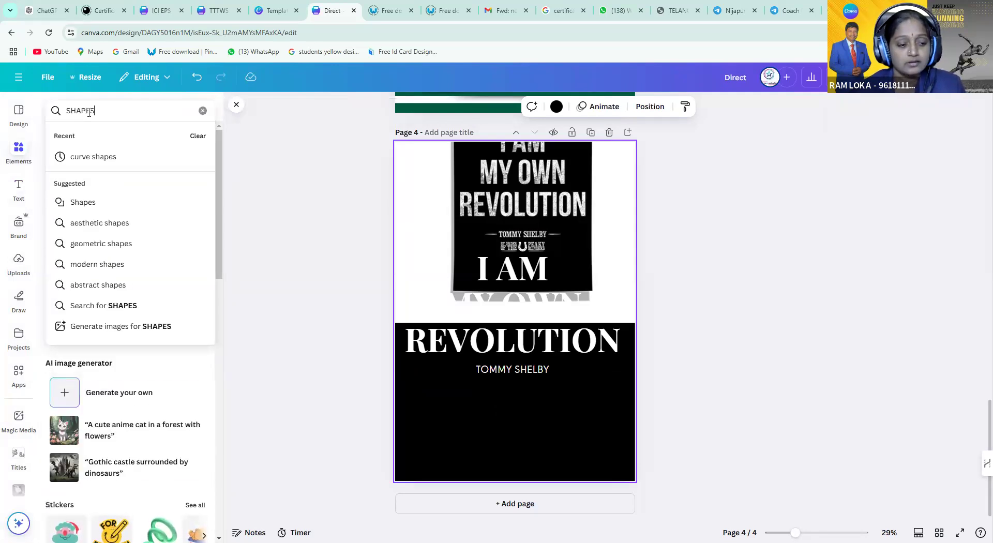
{"action": "key", "text": "Return"}
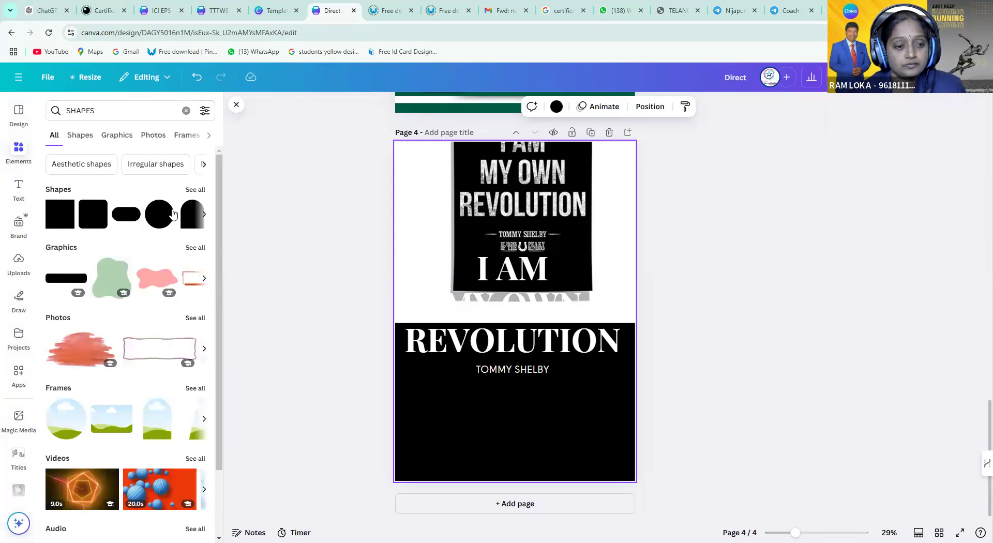
{"action": "left_click", "coordinate": [196, 190]}
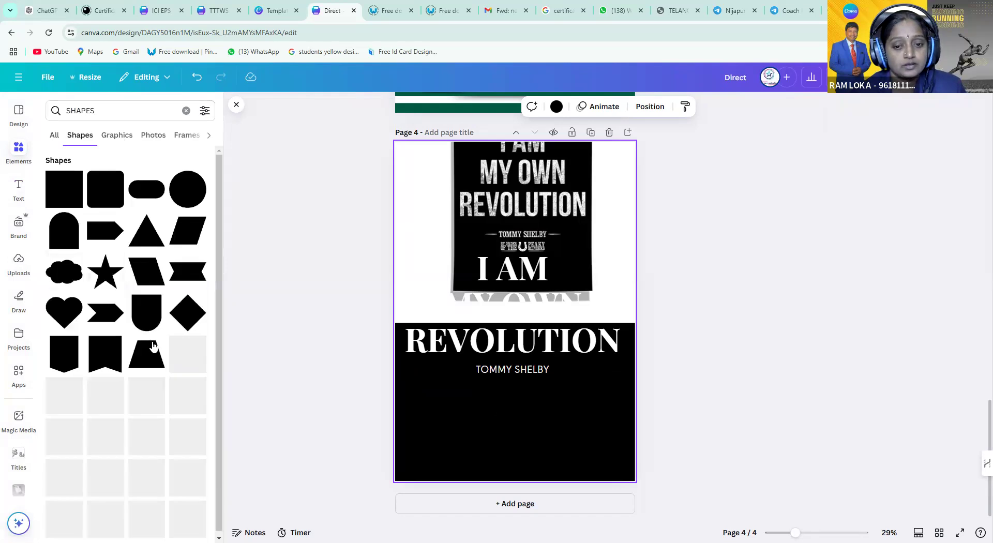
{"action": "scroll", "coordinate": [153, 345], "scroll_direction": "down", "scroll_amount": 1}
{"action": "scroll", "coordinate": [153, 346], "scroll_direction": "down", "scroll_amount": 2}
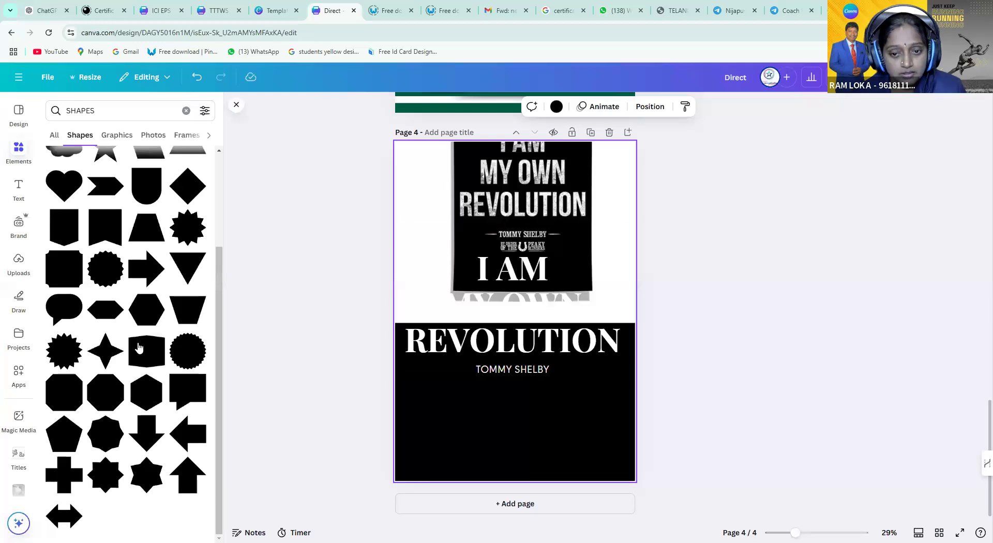
{"action": "scroll", "coordinate": [150, 341], "scroll_direction": "up", "scroll_amount": 3}
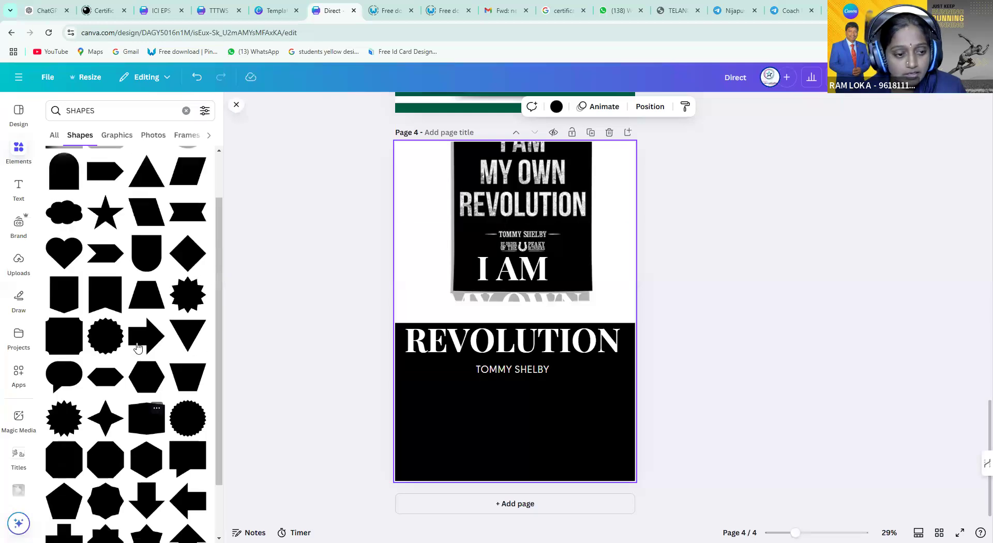
{"action": "left_click", "coordinate": [55, 137]}
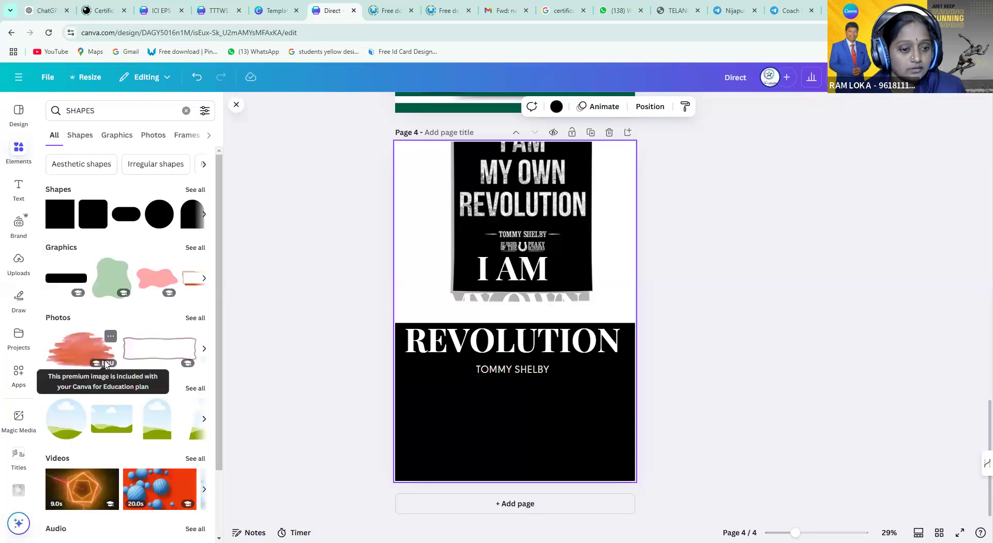
{"action": "scroll", "coordinate": [106, 364], "scroll_direction": "down", "scroll_amount": 2}
{"action": "scroll", "coordinate": [106, 365], "scroll_direction": "up", "scroll_amount": 2}
Search for LINE SHAPES and view all the line and shape results
{"action": "left_click", "coordinate": [116, 107]}
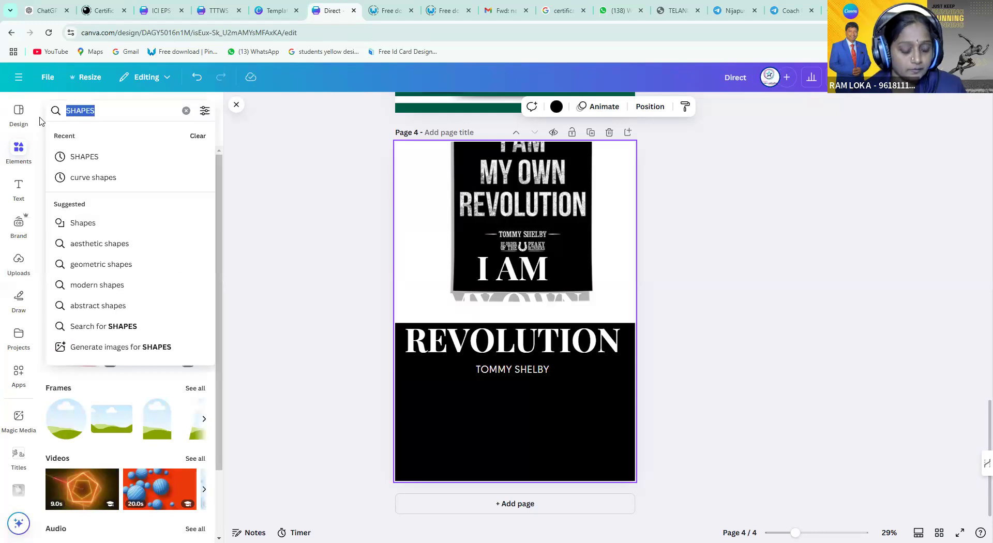
{"action": "type", "text": "LINE "}
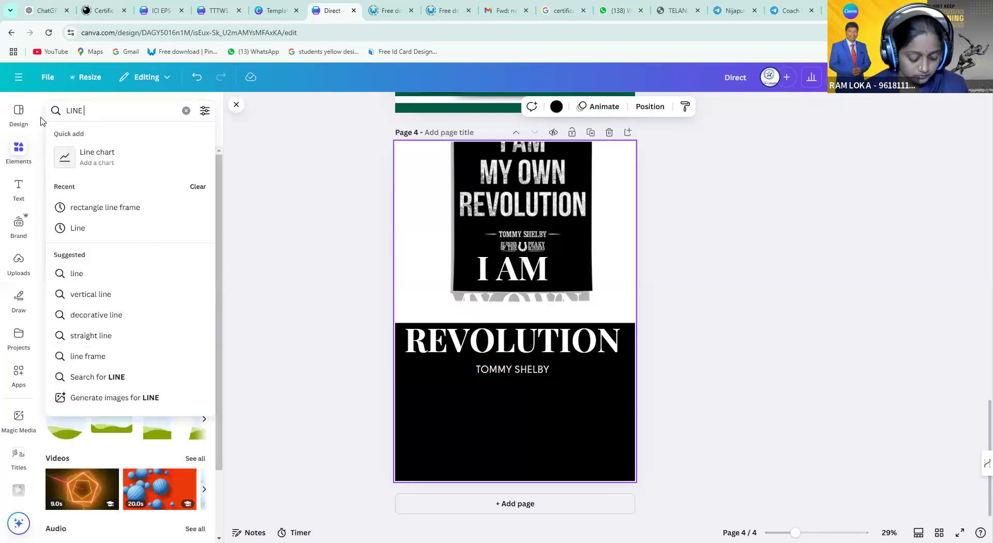
{"action": "type", "text": "SHAP"}
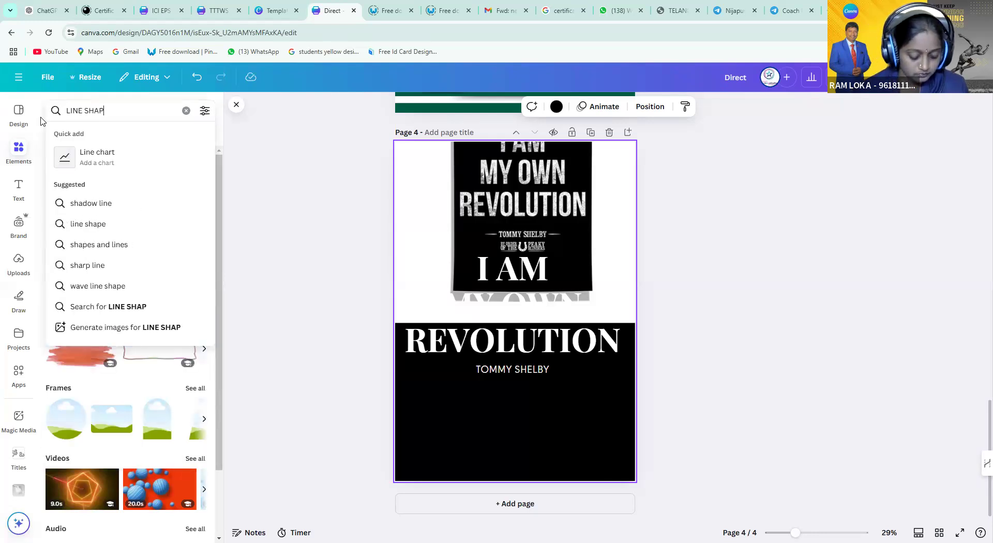
{"action": "type", "text": "ES"}
{"action": "key", "text": "Return"}
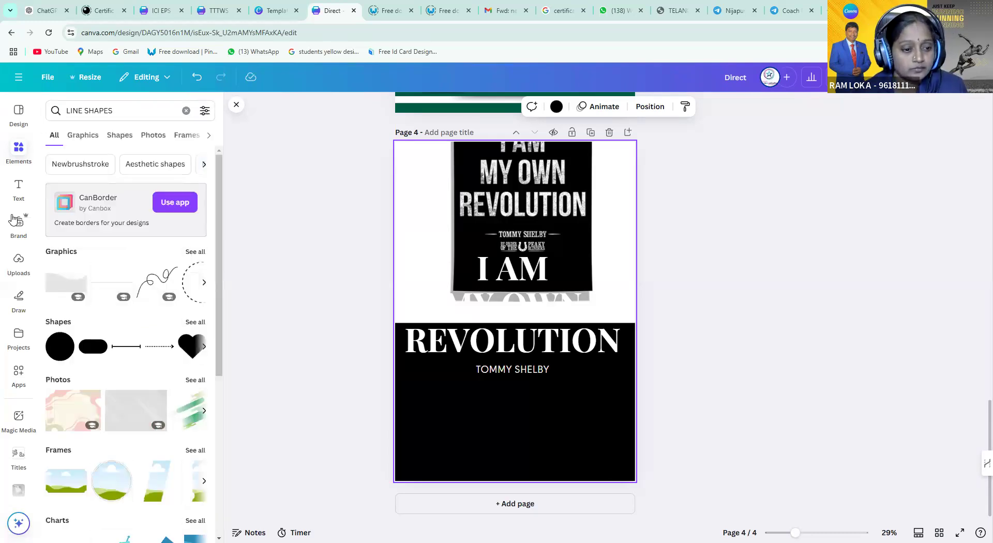
{"action": "left_click", "coordinate": [195, 322]}
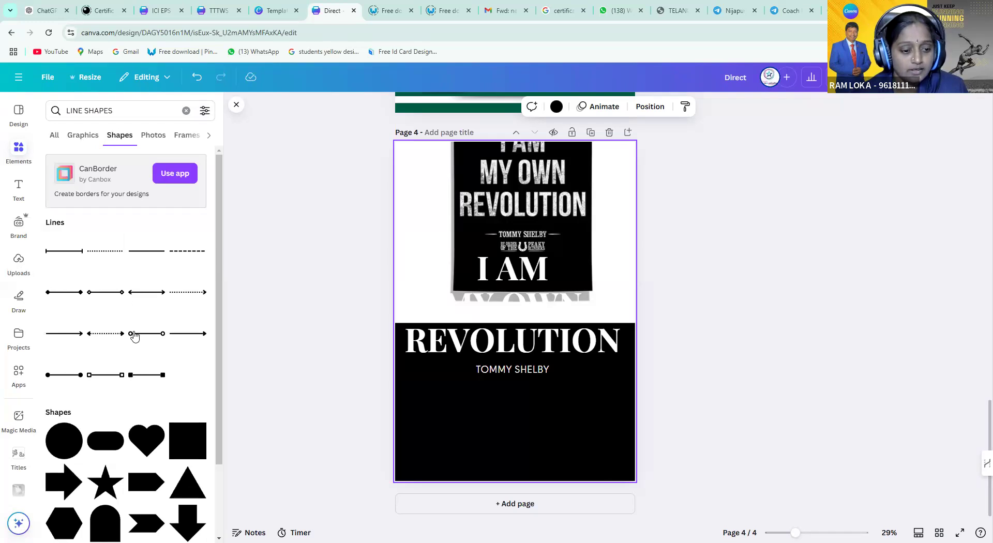
{"action": "scroll", "coordinate": [136, 362], "scroll_direction": "down", "scroll_amount": 10}
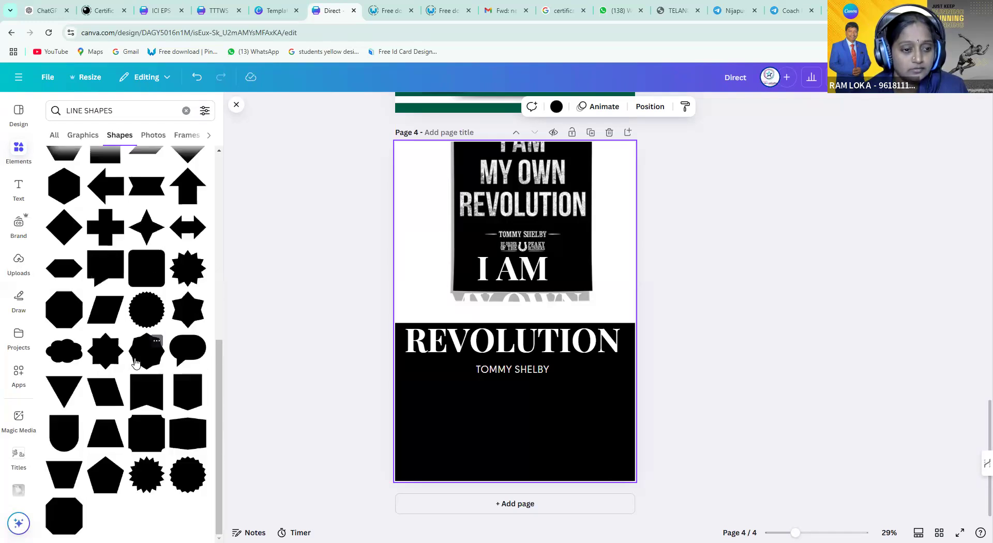
{"action": "scroll", "coordinate": [135, 362], "scroll_direction": "up", "scroll_amount": 10}
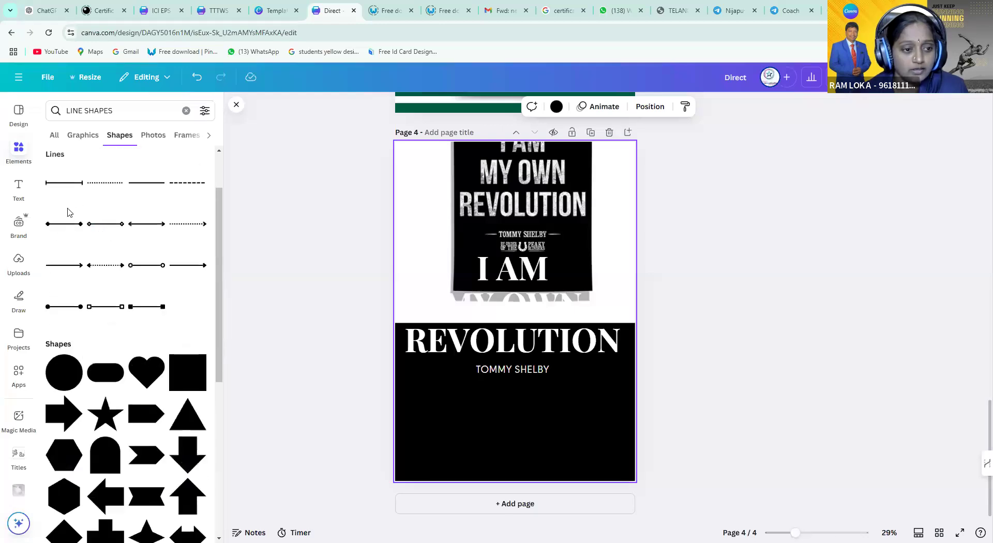
Add a plain line below REVOLUTION, colour it light grey and make it much thicker
{"action": "left_click", "coordinate": [155, 197]}
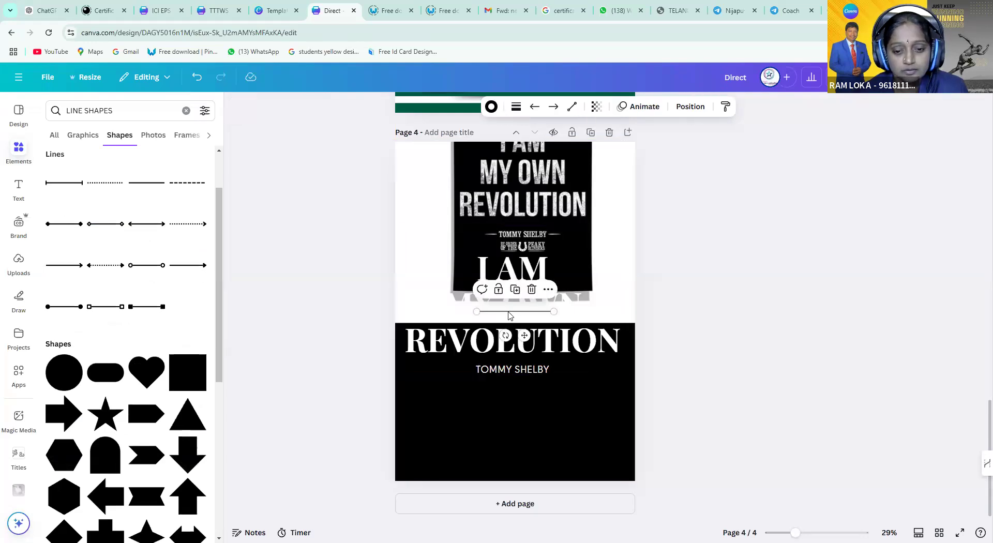
{"action": "left_click_drag", "start_coordinate": [510, 318], "coordinate": [506, 397]}
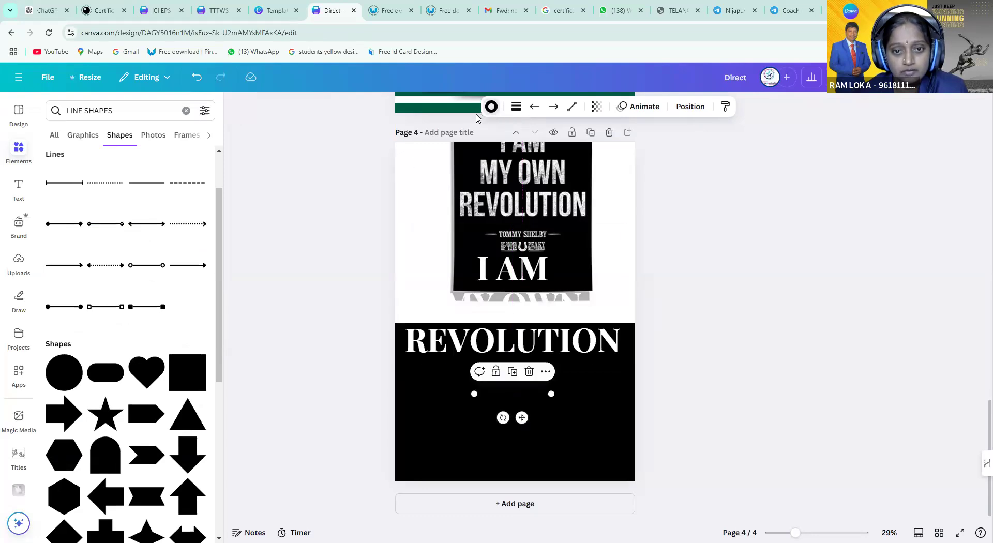
{"action": "left_click", "coordinate": [491, 107]}
{"action": "left_click", "coordinate": [167, 222]}
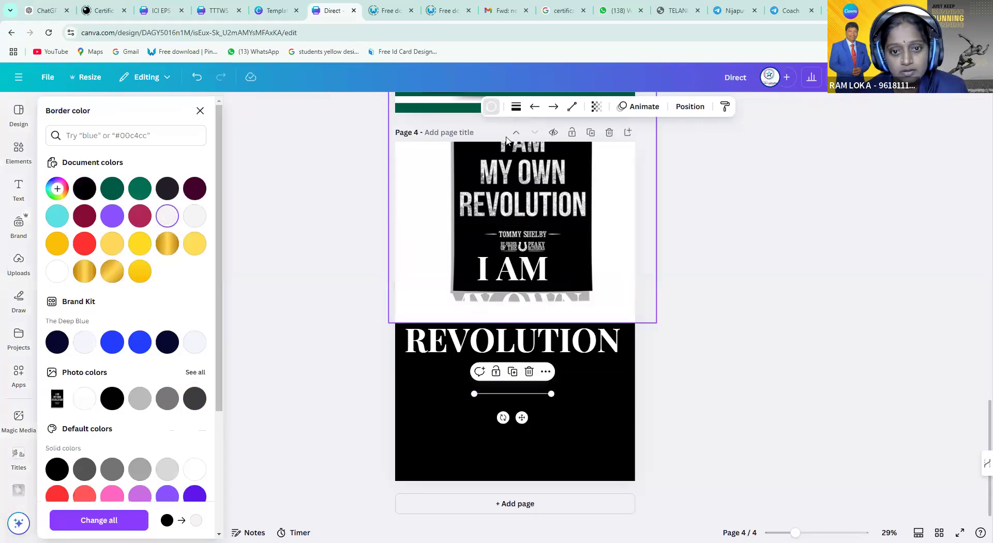
{"action": "left_click", "coordinate": [517, 107]}
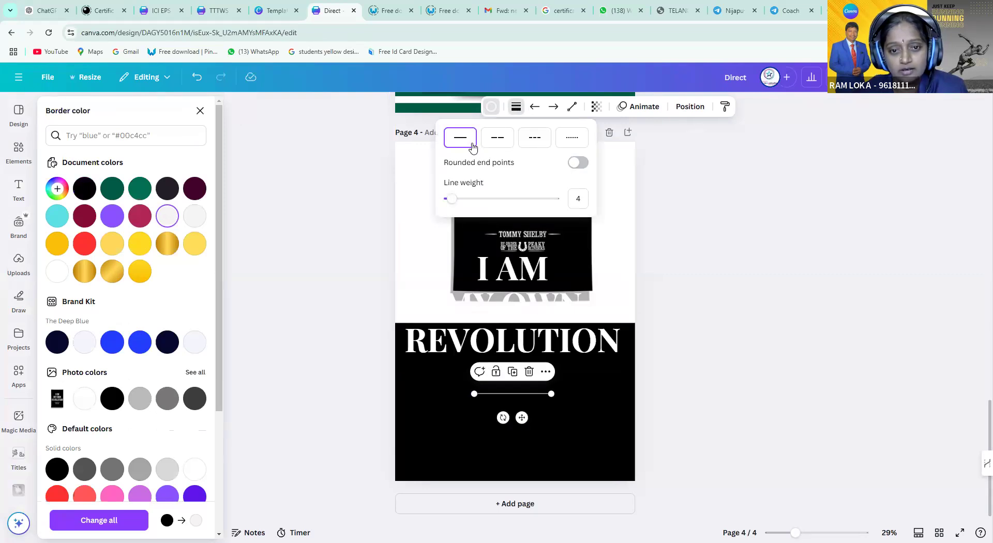
{"action": "left_click_drag", "start_coordinate": [451, 199], "coordinate": [486, 211]}
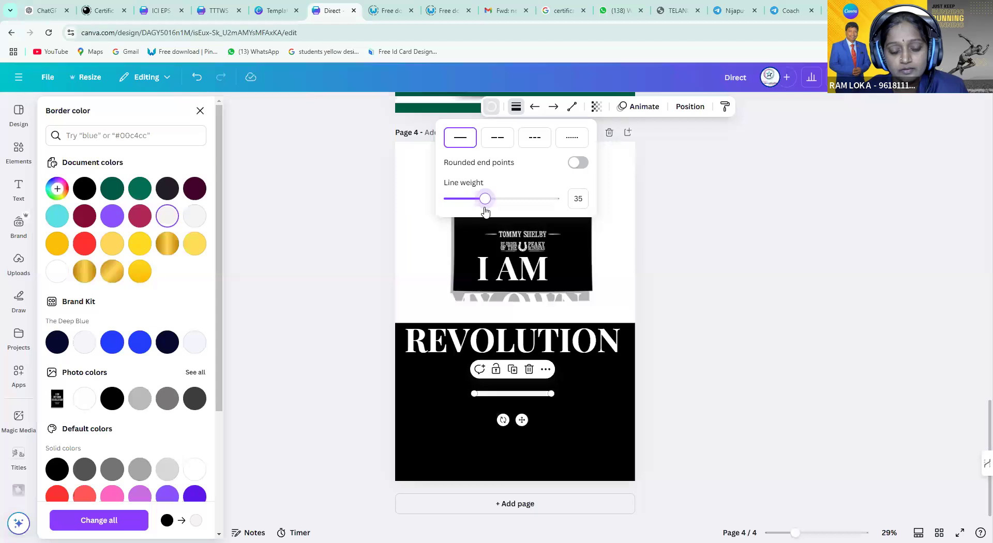
Shorten the line and place a copy on the other side of TOMMY SHELBY
{"action": "left_click", "coordinate": [554, 394]}
{"action": "left_click_drag", "start_coordinate": [554, 393], "coordinate": [574, 370]}
{"action": "left_click", "coordinate": [499, 400]}
{"action": "left_click", "coordinate": [455, 345]}
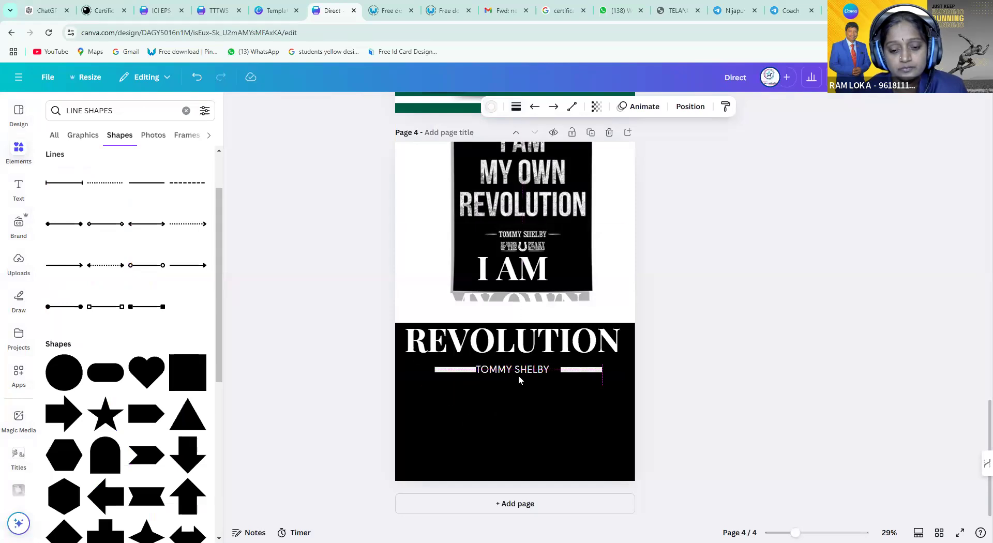
Nudge the left line beside TOMMY SHELBY, try a circle end cap, then undo it
{"action": "left_click", "coordinate": [446, 369]}
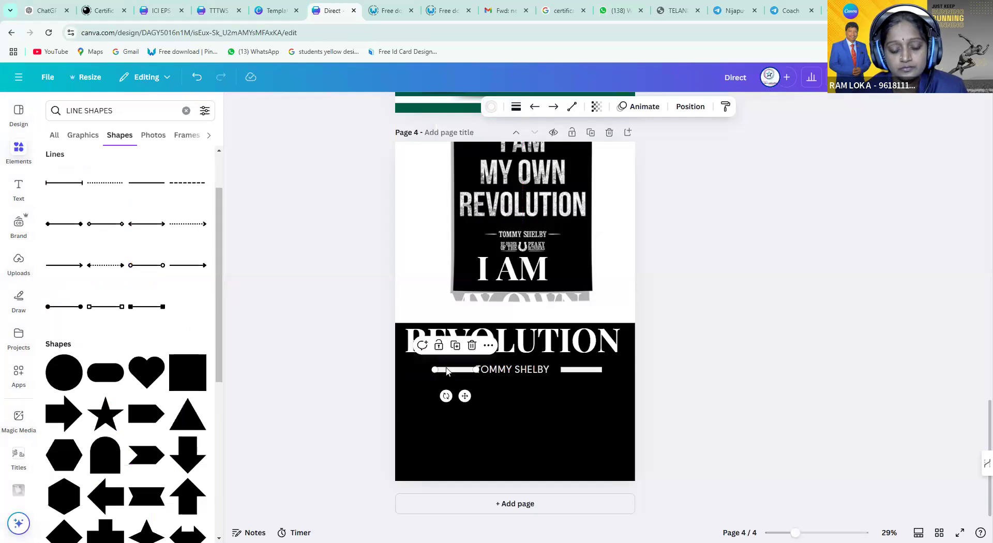
{"action": "left_click_drag", "start_coordinate": [446, 372], "coordinate": [433, 369]}
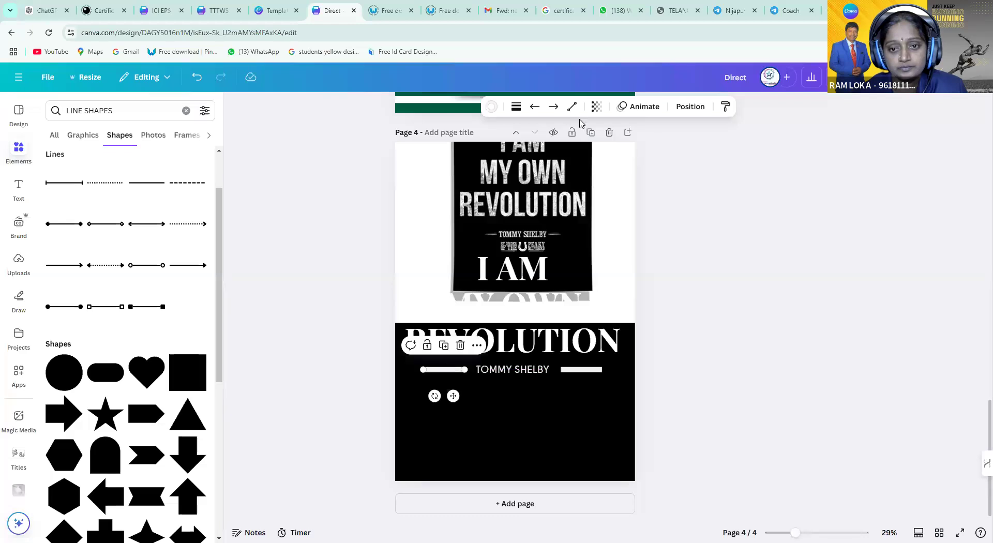
{"action": "left_click", "coordinate": [554, 108]}
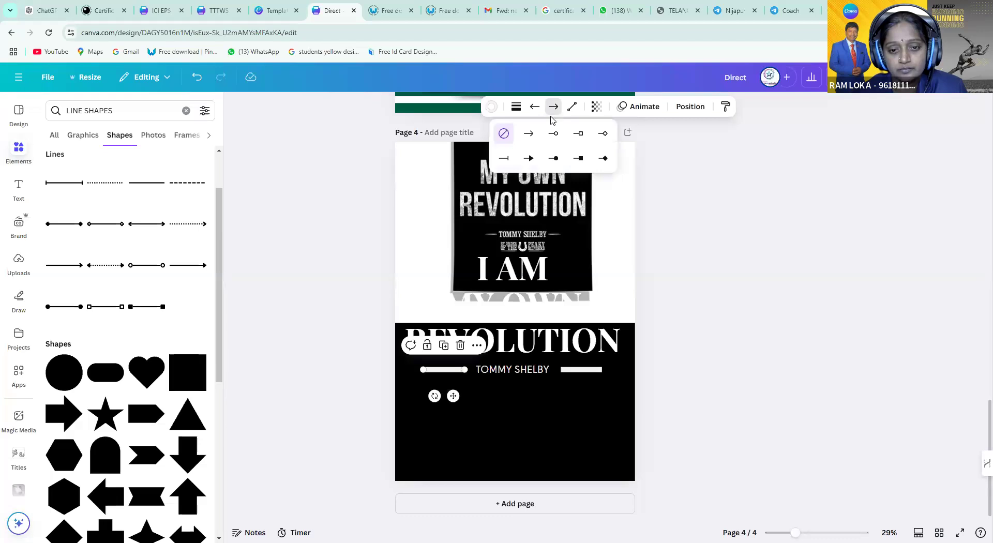
{"action": "left_click", "coordinate": [553, 137]}
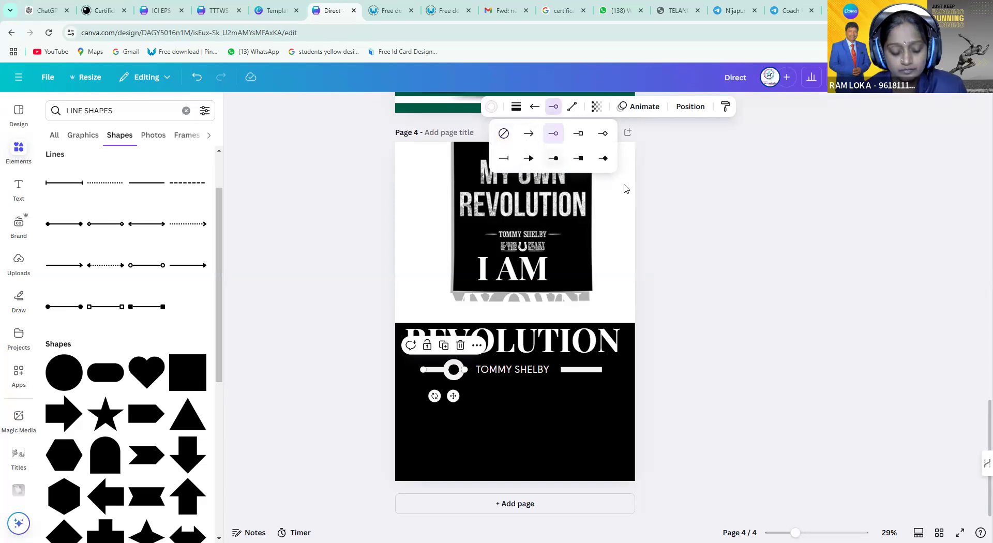
{"action": "key", "text": "BackSpace"}
{"action": "left_click", "coordinate": [519, 421]}
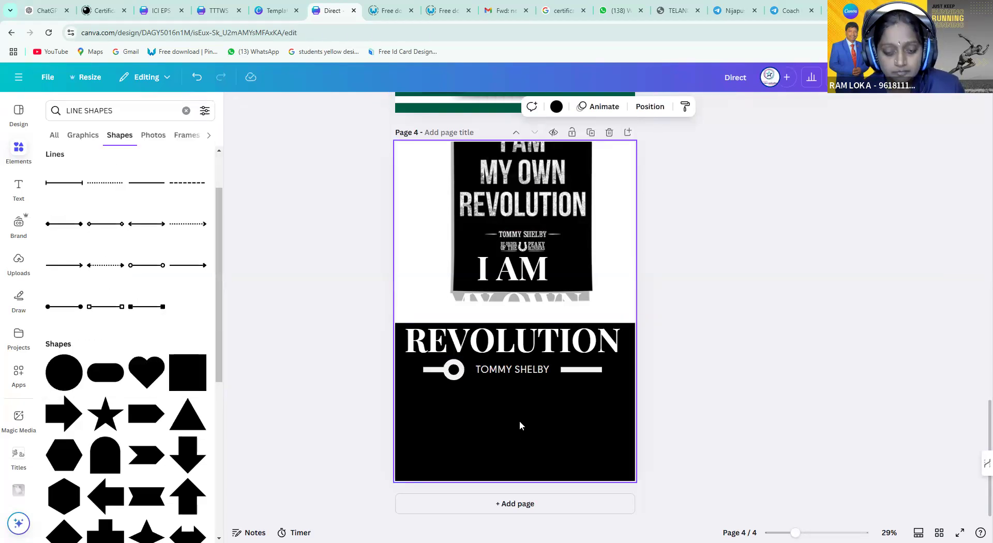
{"action": "key", "text": "ctrl+z"}
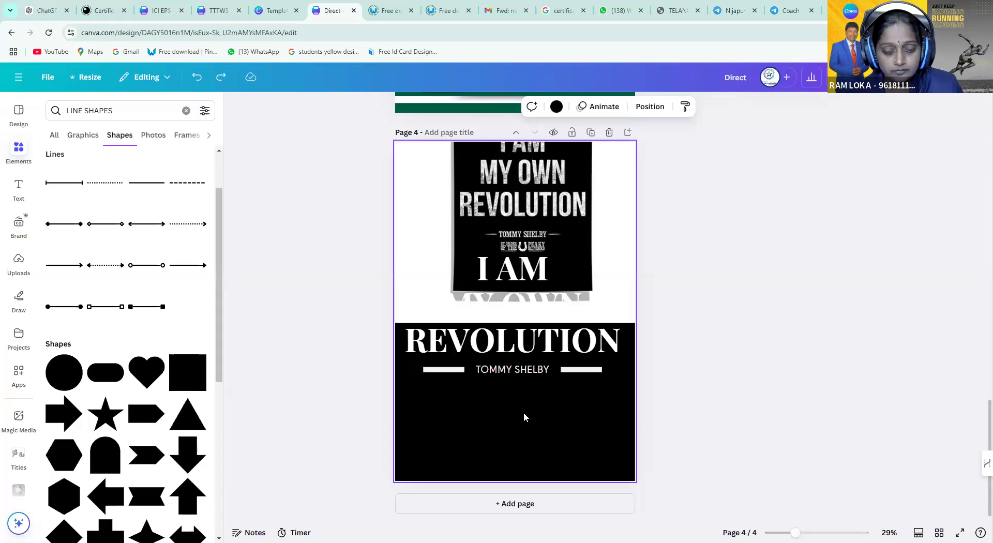
{"action": "left_click", "coordinate": [445, 373]}
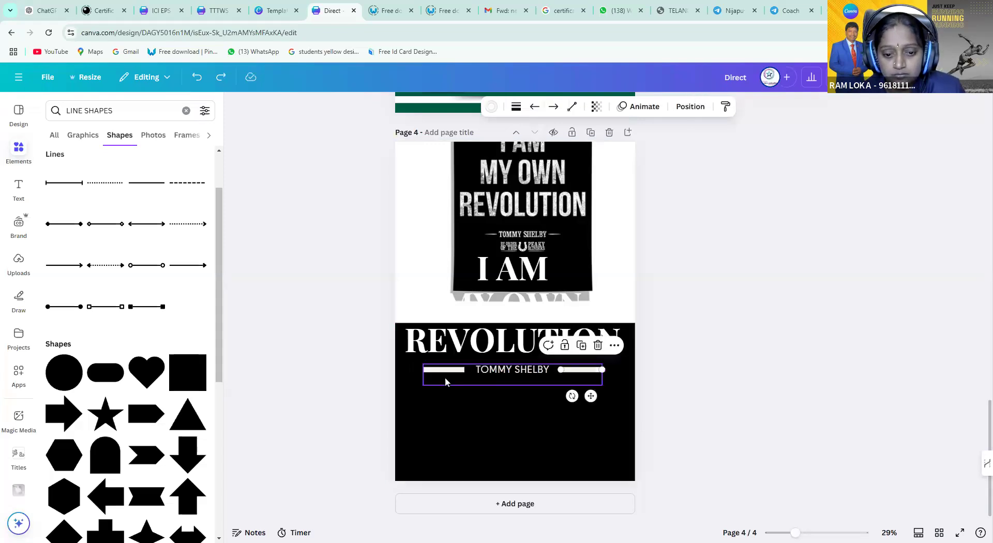
{"action": "left_click", "coordinate": [447, 372]}
Move the reference poster image aside and delete it from page 4
{"action": "left_click", "coordinate": [578, 199]}
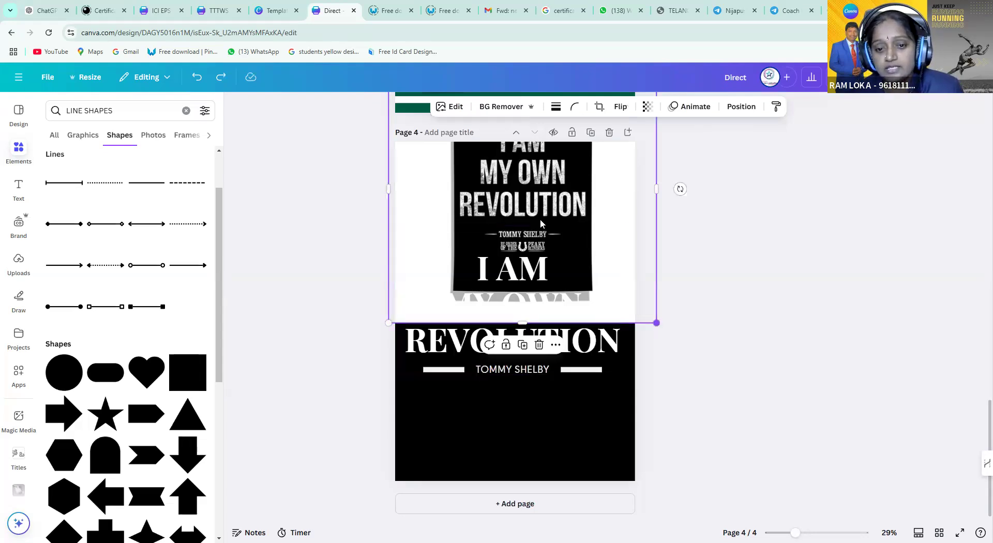
{"action": "left_click_drag", "start_coordinate": [544, 209], "coordinate": [495, 227]}
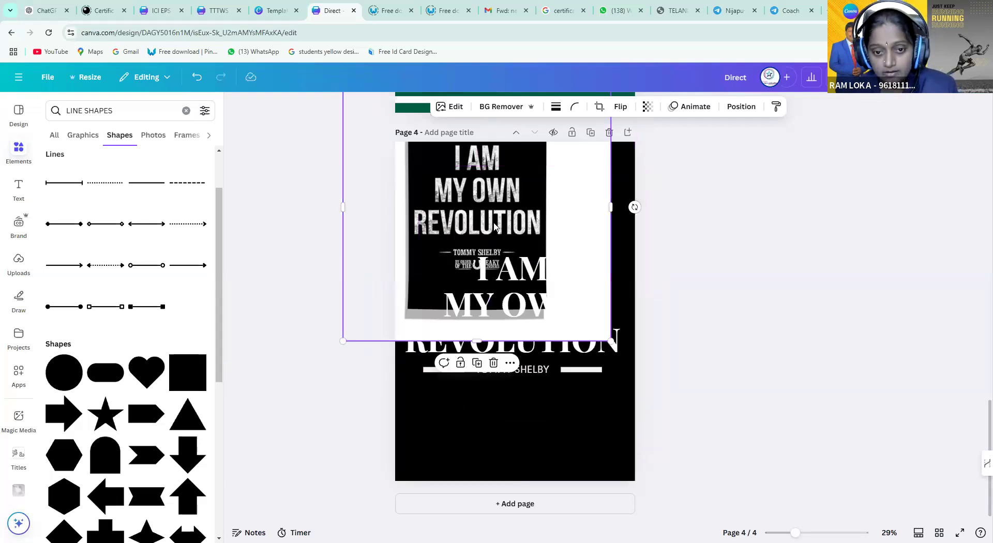
{"action": "key", "text": "Delete"}
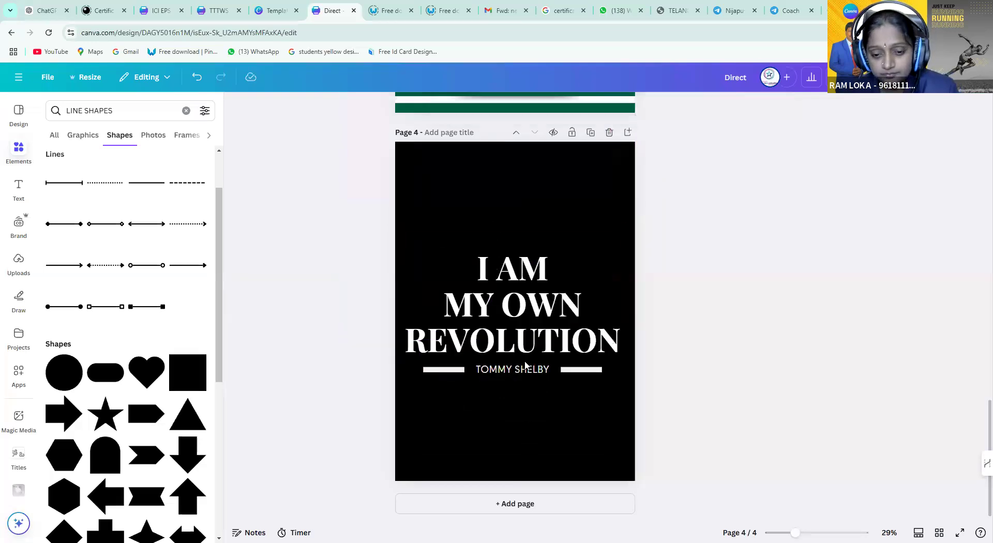
{"action": "left_click", "coordinate": [531, 353]}
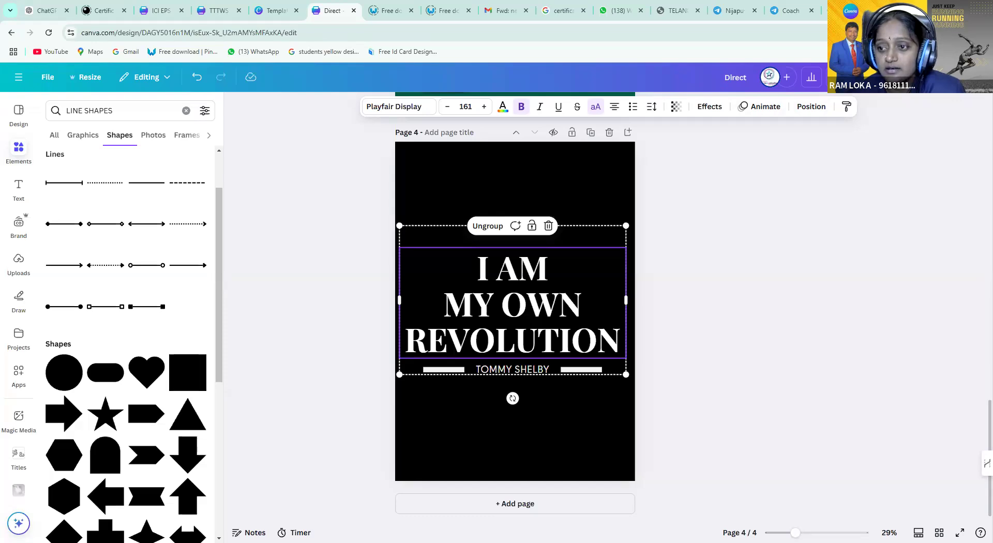
Download the design with the file type switched from PNG to JPG
{"action": "left_click", "coordinate": [963, 77]}
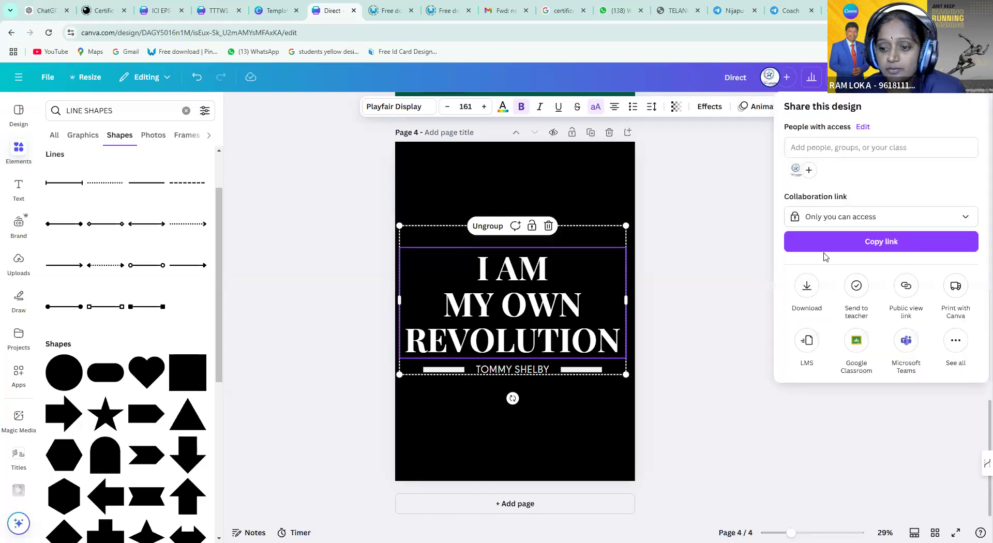
{"action": "left_click", "coordinate": [808, 296]}
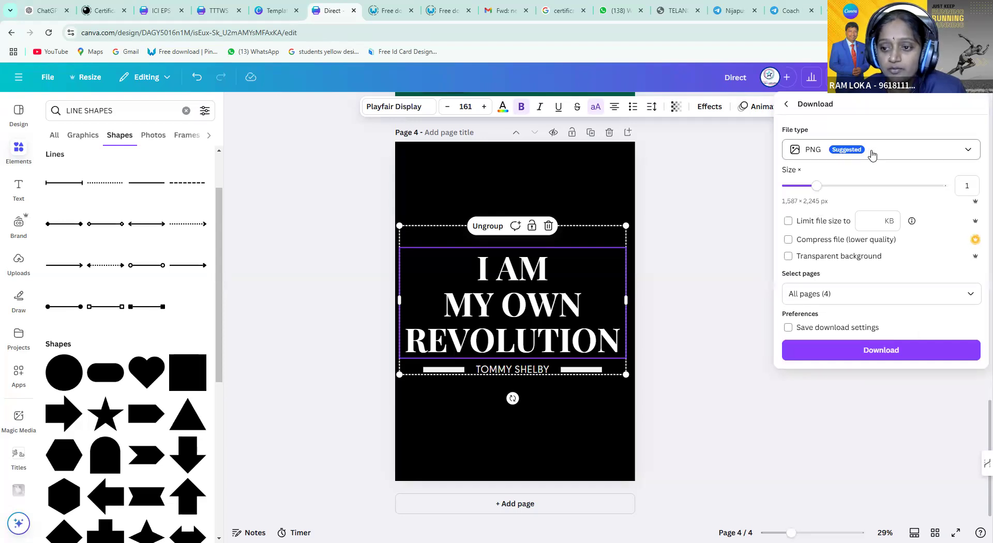
{"action": "left_click", "coordinate": [872, 153]}
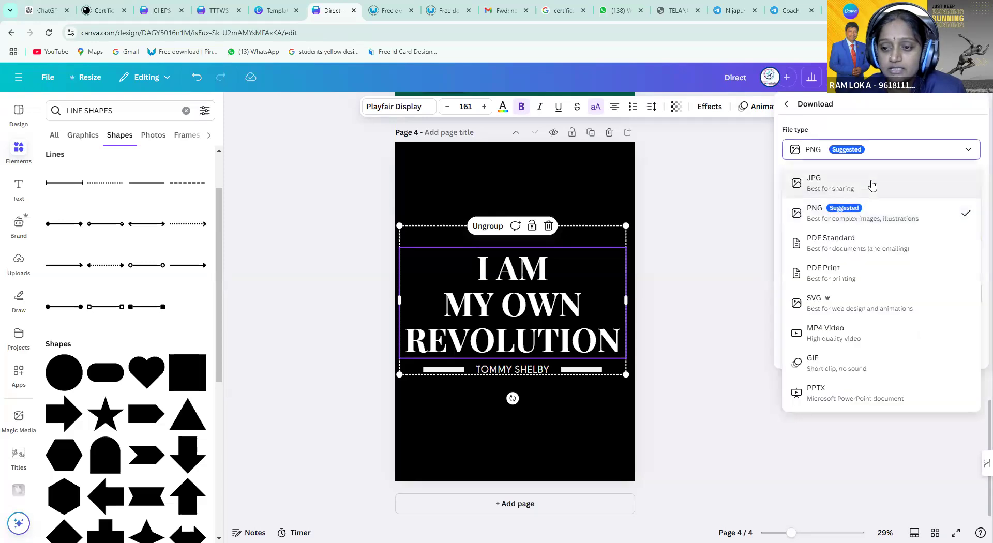
{"action": "left_click", "coordinate": [872, 189]}
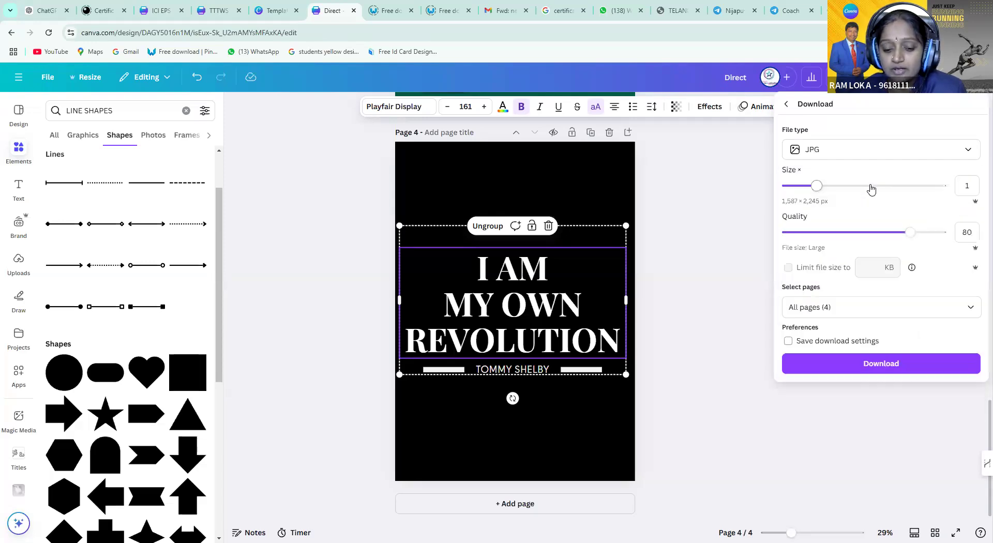
{"action": "left_click", "coordinate": [862, 158]}
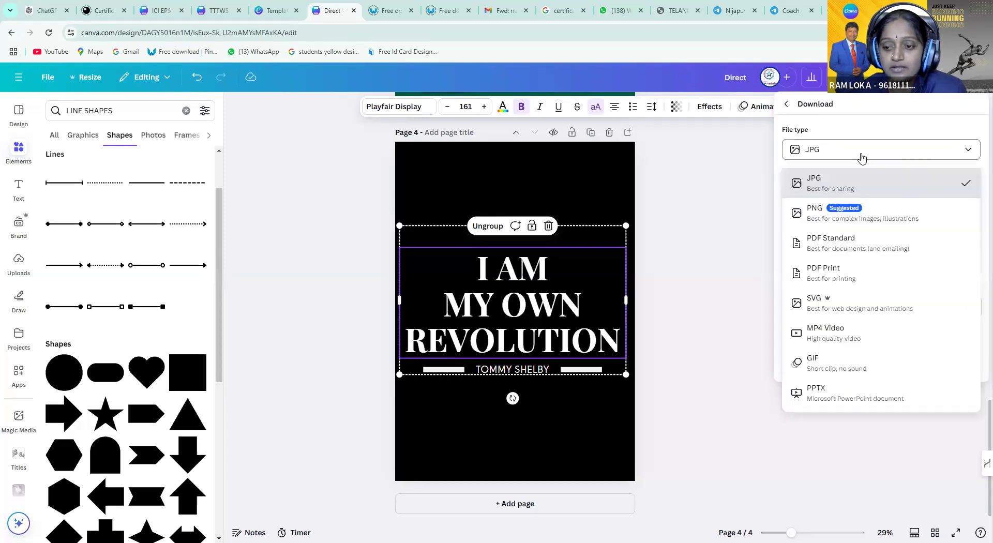
{"action": "left_click", "coordinate": [859, 188]}
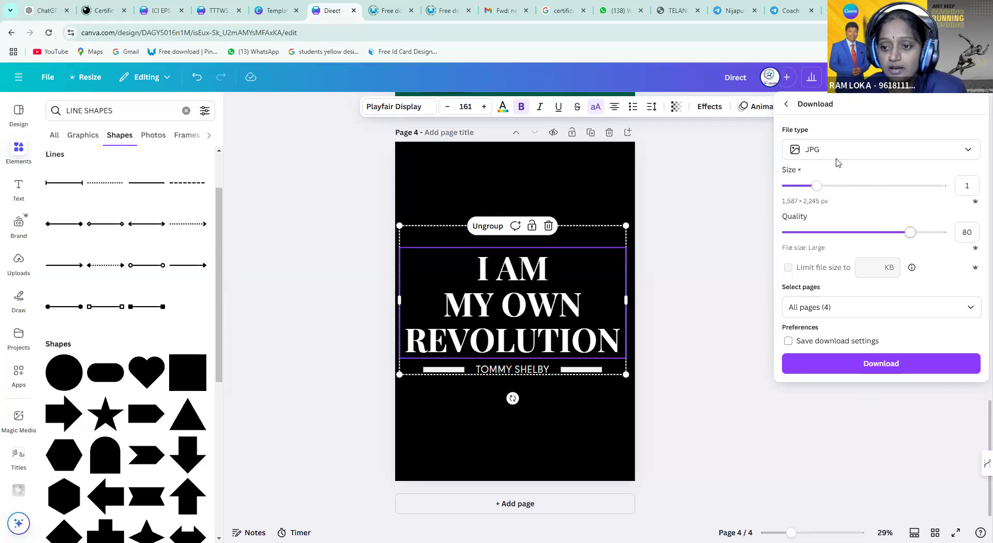
{"action": "left_click", "coordinate": [878, 365]}
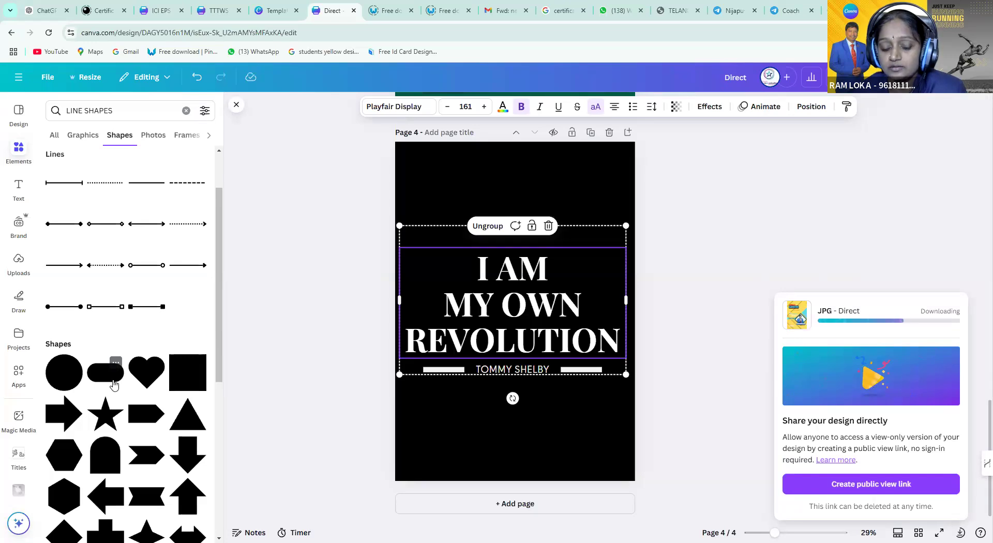
{"action": "left_click", "coordinate": [277, 329]}
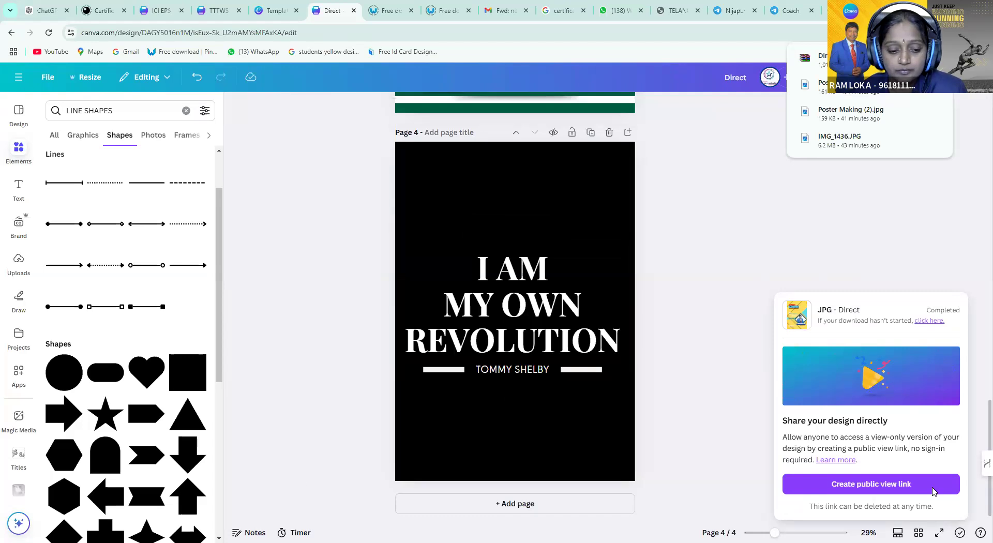
Close the download-complete panel and reselect the I AM MY OWN REVOLUTION heading group
{"action": "left_click", "coordinate": [294, 361]}
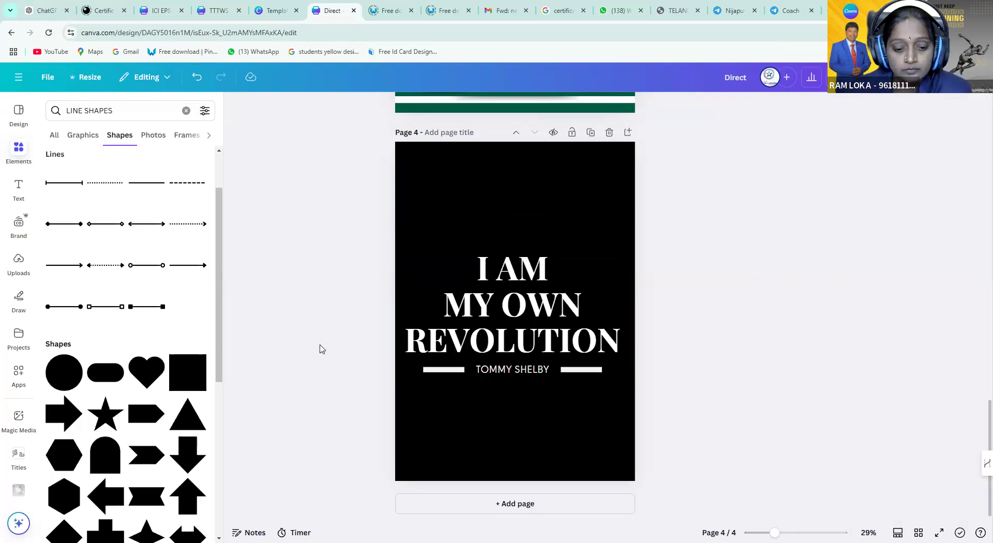
{"action": "left_click", "coordinate": [540, 345]}
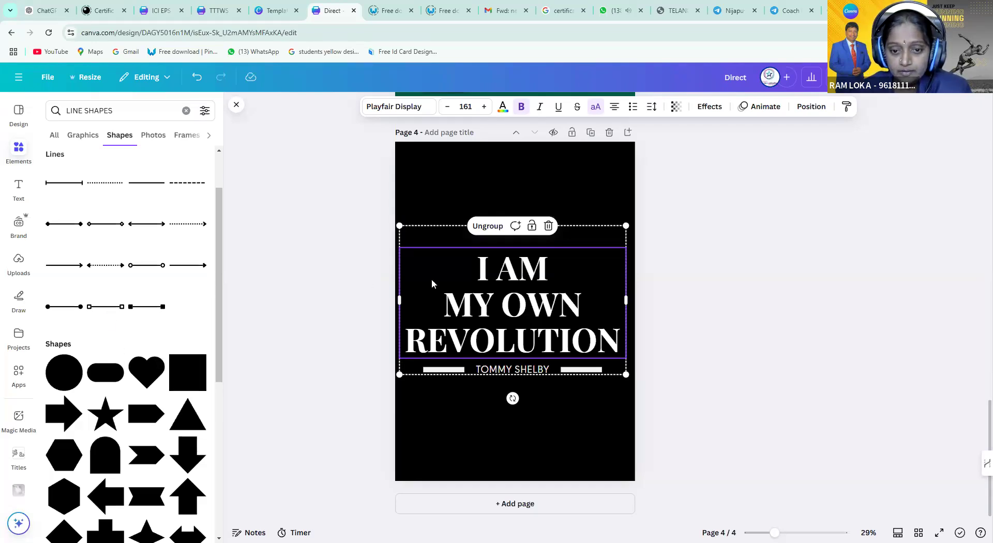
{"action": "left_click", "coordinate": [490, 310]}
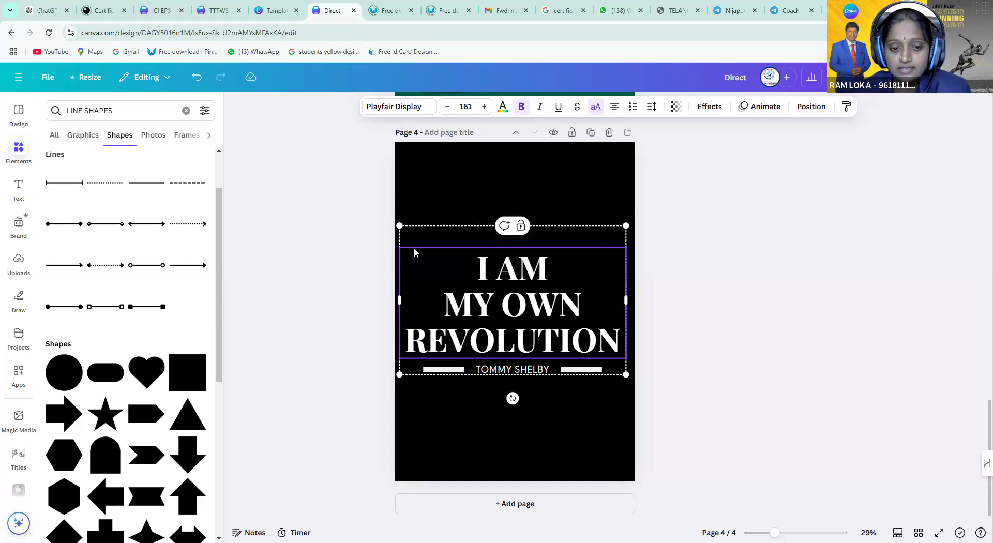
{"action": "left_click", "coordinate": [431, 191]}
{"action": "left_click", "coordinate": [429, 291]}
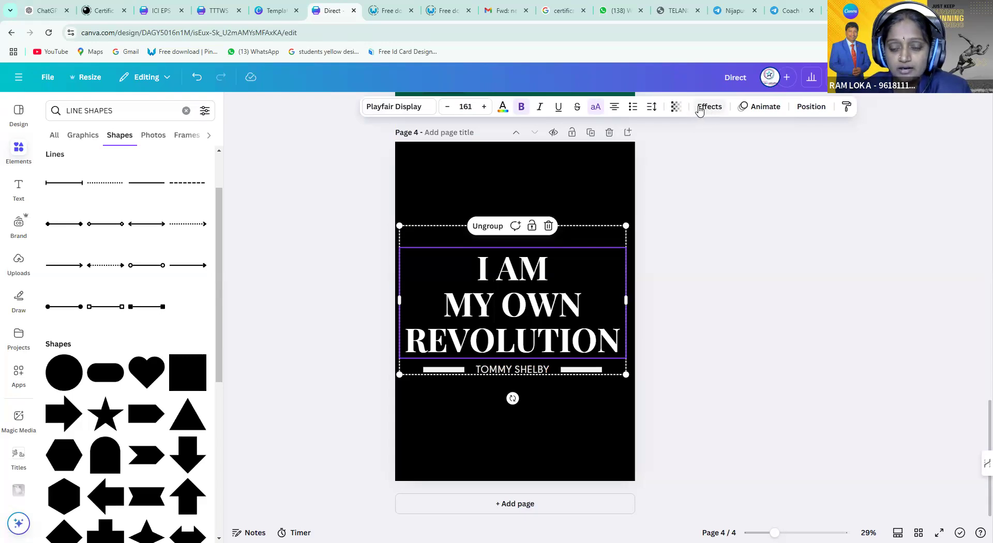
{"action": "left_click", "coordinate": [586, 170]}
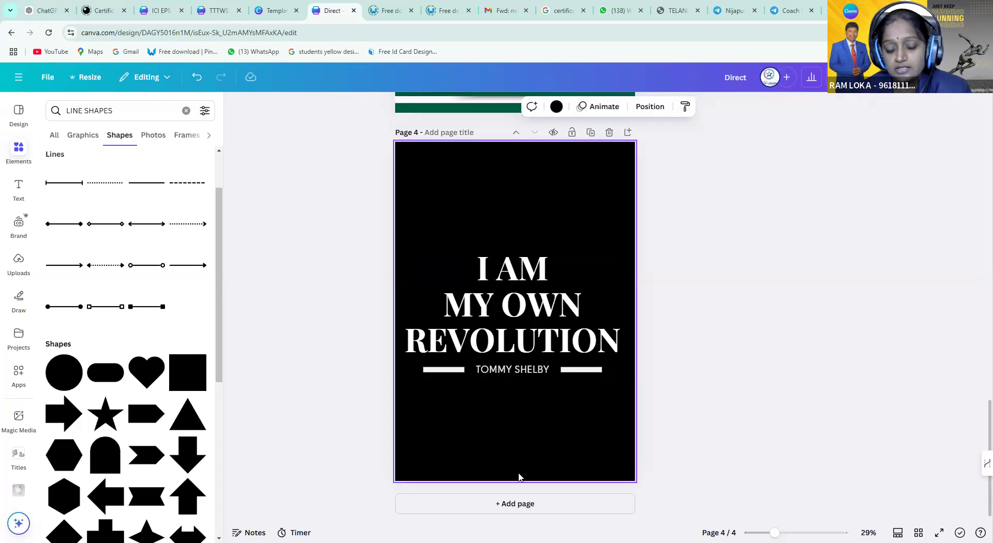
{"action": "left_click", "coordinate": [572, 304]}
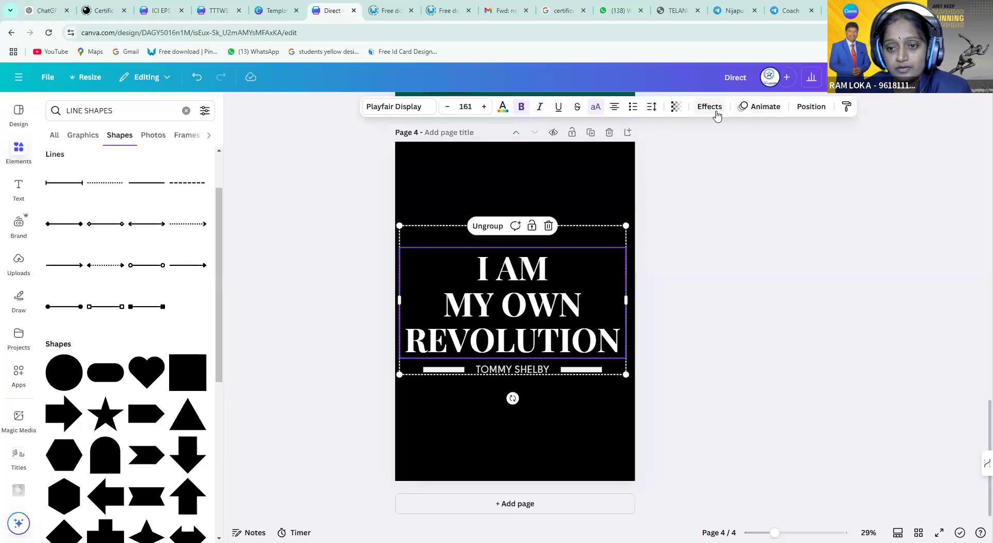
Go to the Canva home page through the main navigation menu
{"action": "scroll", "coordinate": [346, 392], "scroll_direction": "up", "scroll_amount": 8}
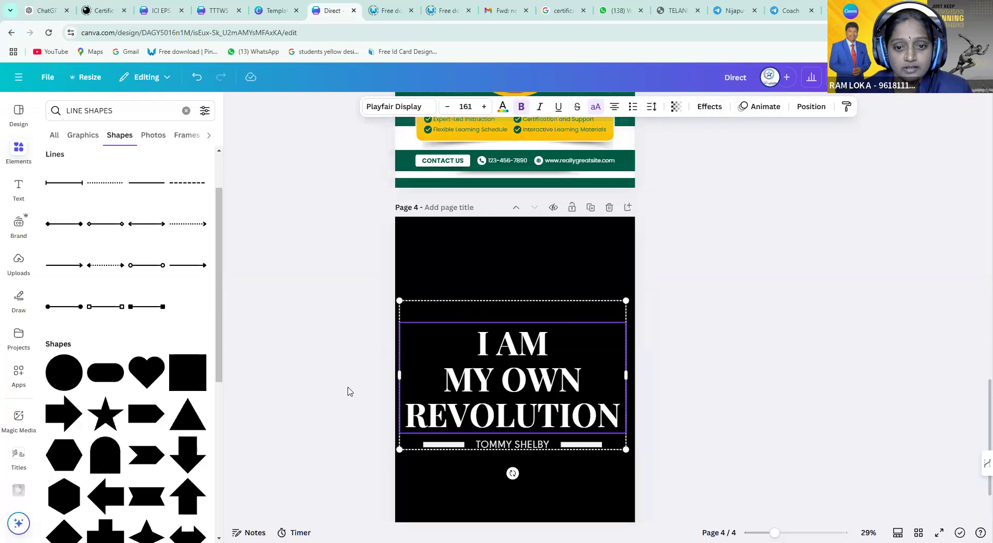
{"action": "scroll", "coordinate": [262, 357], "scroll_direction": "up", "scroll_amount": 10}
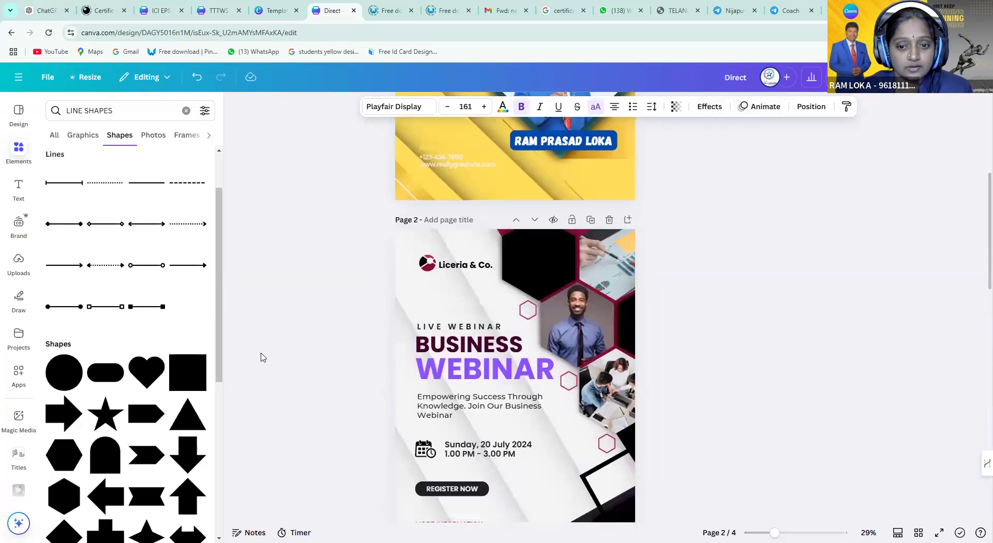
{"action": "left_click", "coordinate": [18, 77]}
{"action": "left_click", "coordinate": [19, 89]}
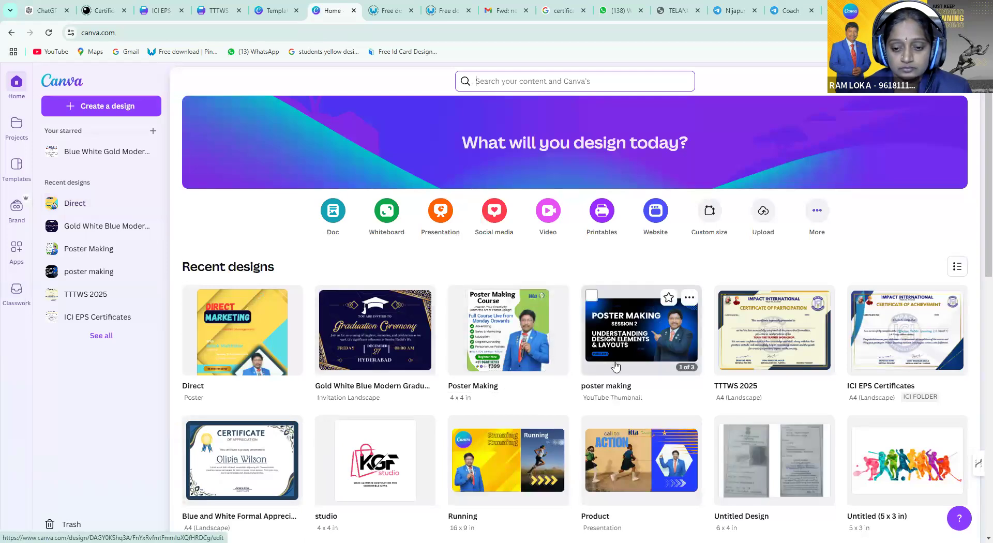
Scroll through Recent designs and open the Running design
{"action": "scroll", "coordinate": [615, 366], "scroll_direction": "down", "scroll_amount": 1}
{"action": "scroll", "coordinate": [616, 366], "scroll_direction": "down", "scroll_amount": 2}
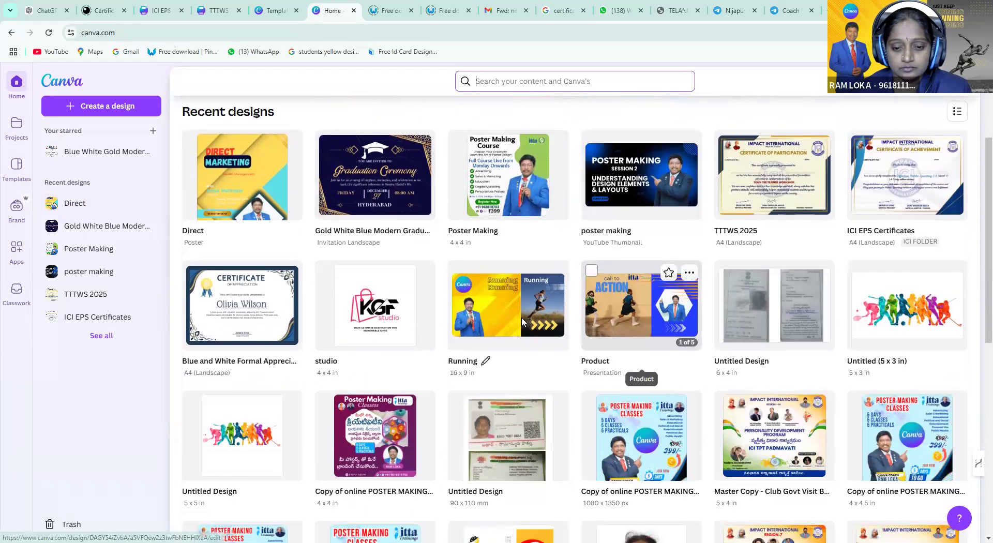
{"action": "left_click", "coordinate": [522, 318]}
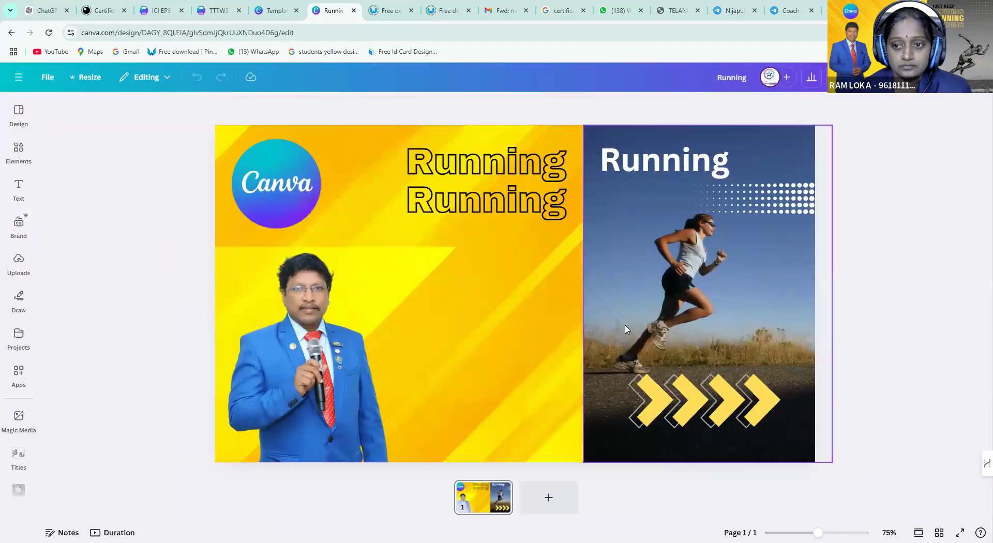
Add a blank page 2 after the yellow Running cover page
{"action": "left_click", "coordinate": [579, 317]}
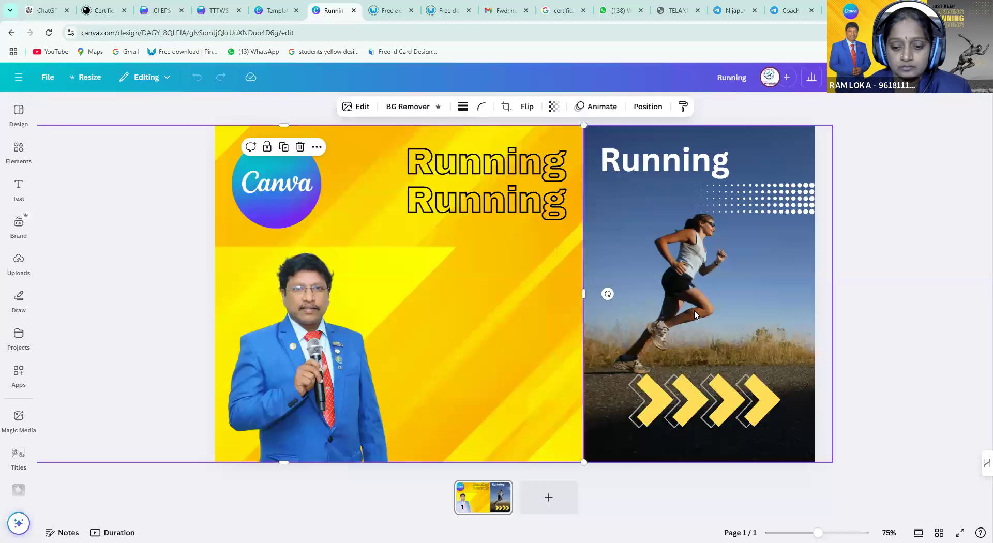
{"action": "left_click", "coordinate": [886, 384]}
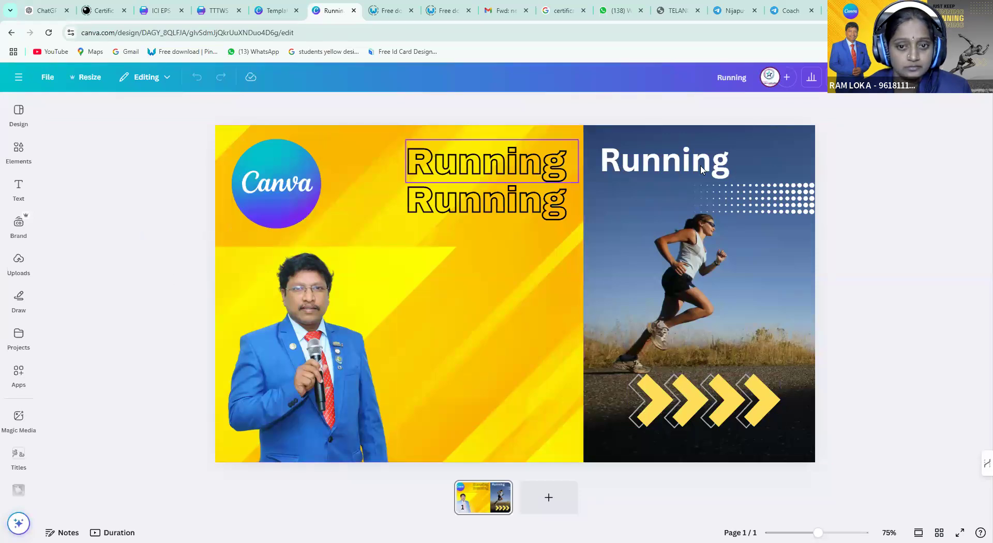
{"action": "left_click", "coordinate": [786, 197]}
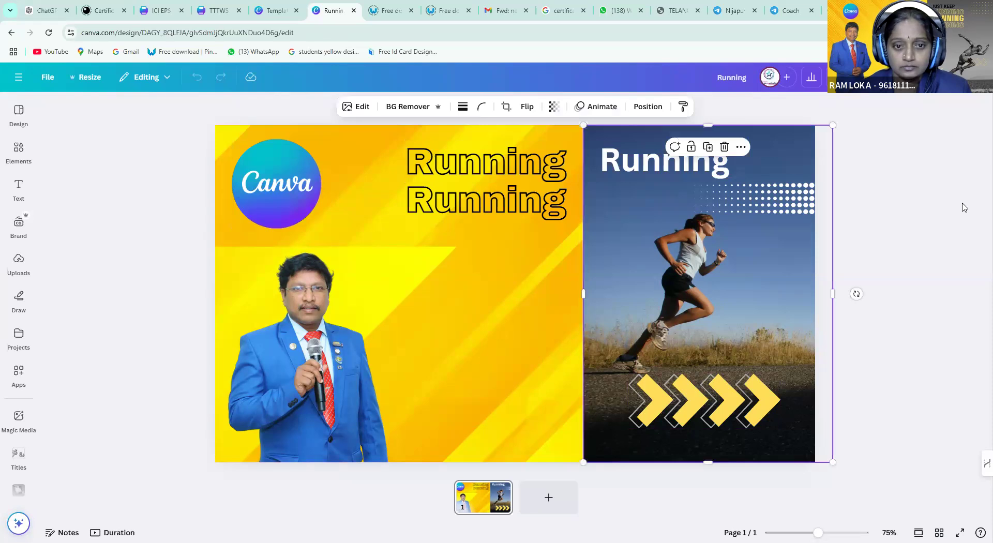
{"action": "left_click", "coordinate": [964, 207]}
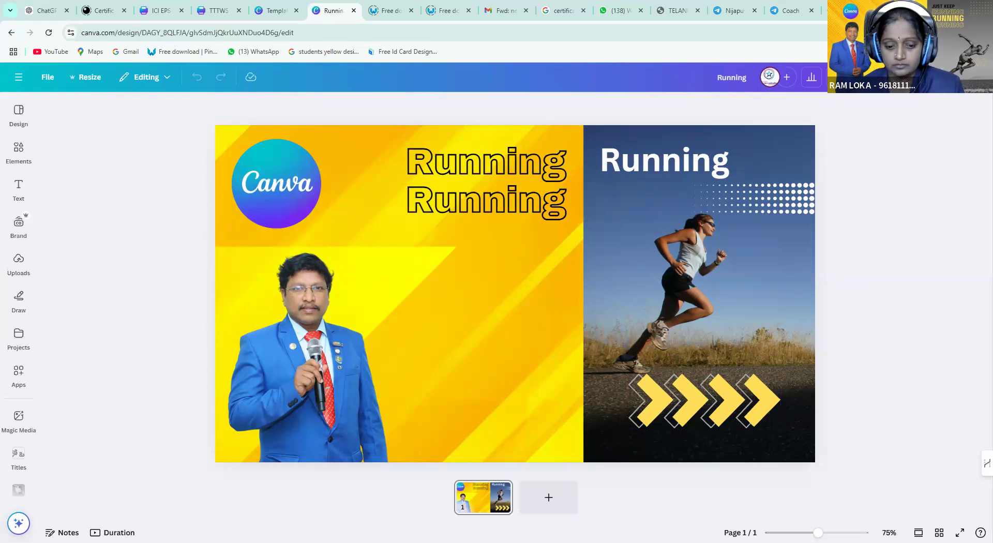
{"action": "left_click", "coordinate": [564, 510]}
{"action": "left_click", "coordinate": [456, 508]}
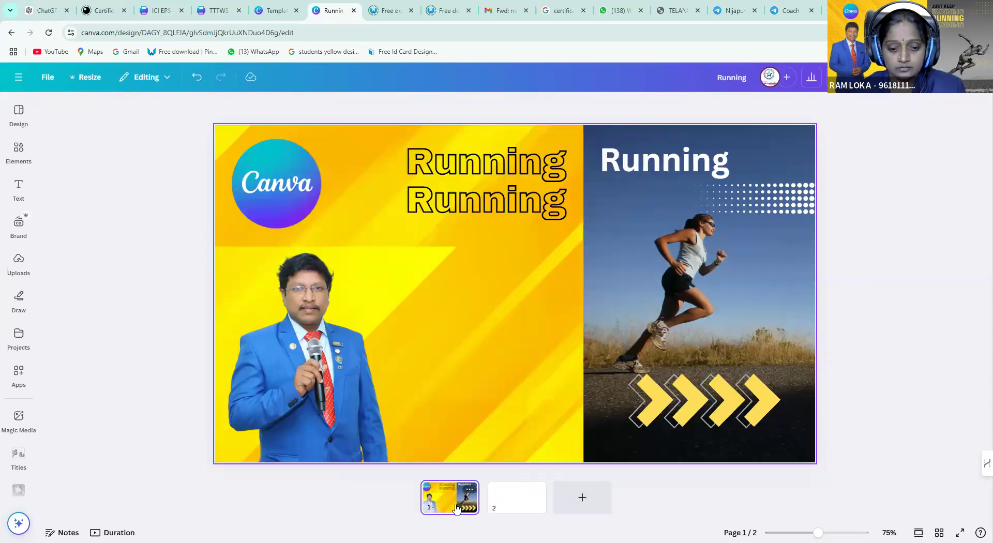
{"action": "left_click", "coordinate": [523, 508]}
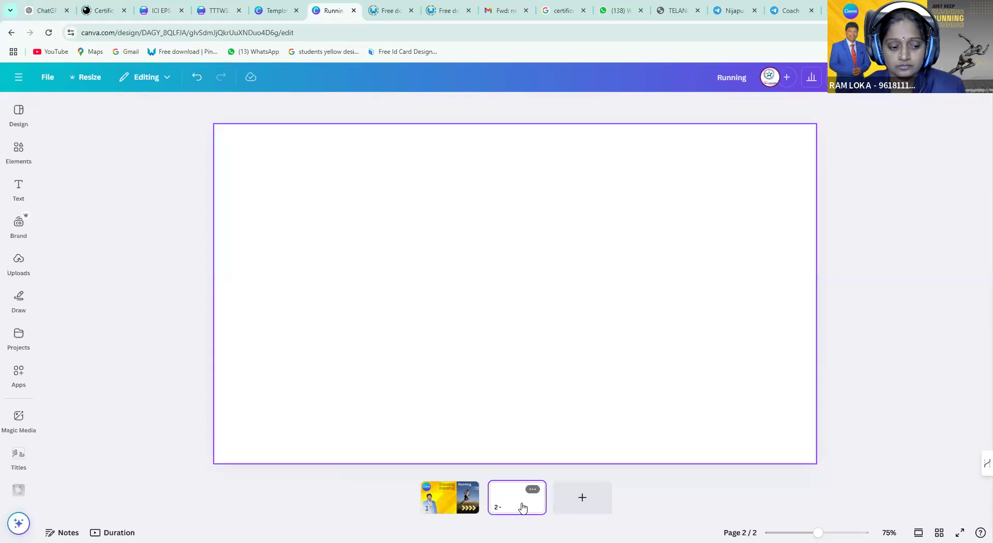
Head back to the Canva home page from the main menu
{"action": "left_click", "coordinate": [18, 77]}
{"action": "left_click", "coordinate": [19, 77]}
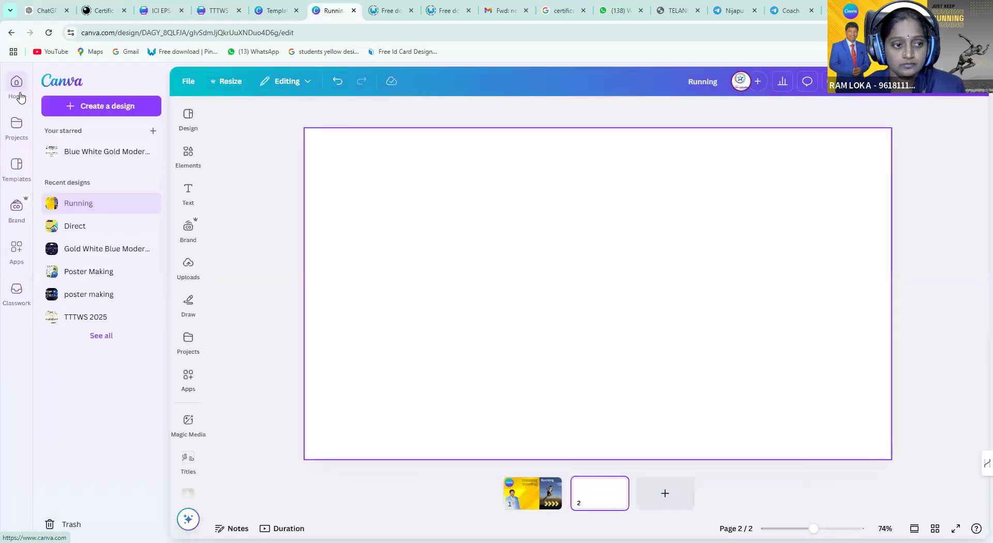
{"action": "left_click", "coordinate": [19, 94]}
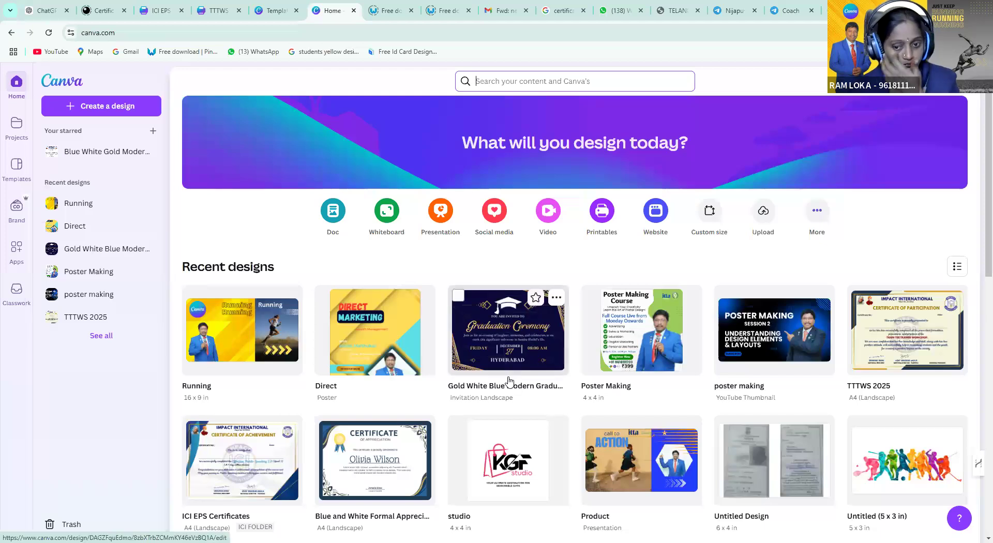
From Templates, use Create a design to start a new blank Poster
{"action": "scroll", "coordinate": [509, 382], "scroll_direction": "down", "scroll_amount": 2}
{"action": "scroll", "coordinate": [510, 381], "scroll_direction": "down", "scroll_amount": 2}
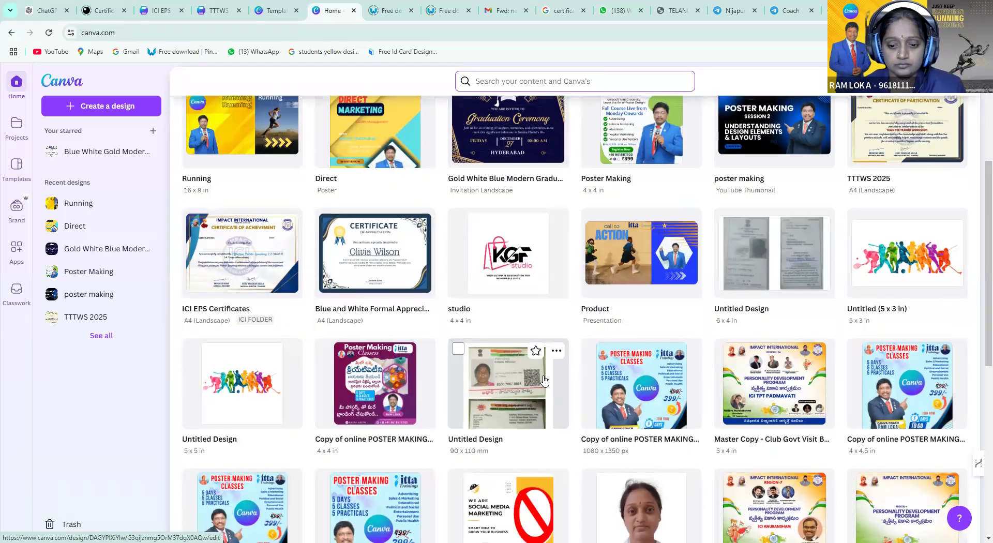
{"action": "scroll", "coordinate": [545, 381], "scroll_direction": "down", "scroll_amount": 3}
{"action": "scroll", "coordinate": [544, 380], "scroll_direction": "up", "scroll_amount": 8}
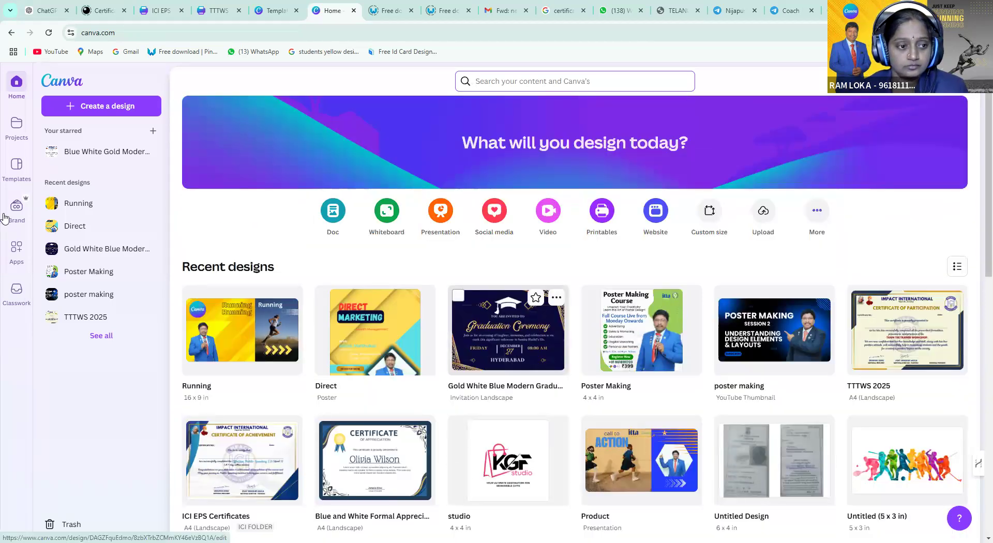
{"action": "left_click", "coordinate": [16, 165]}
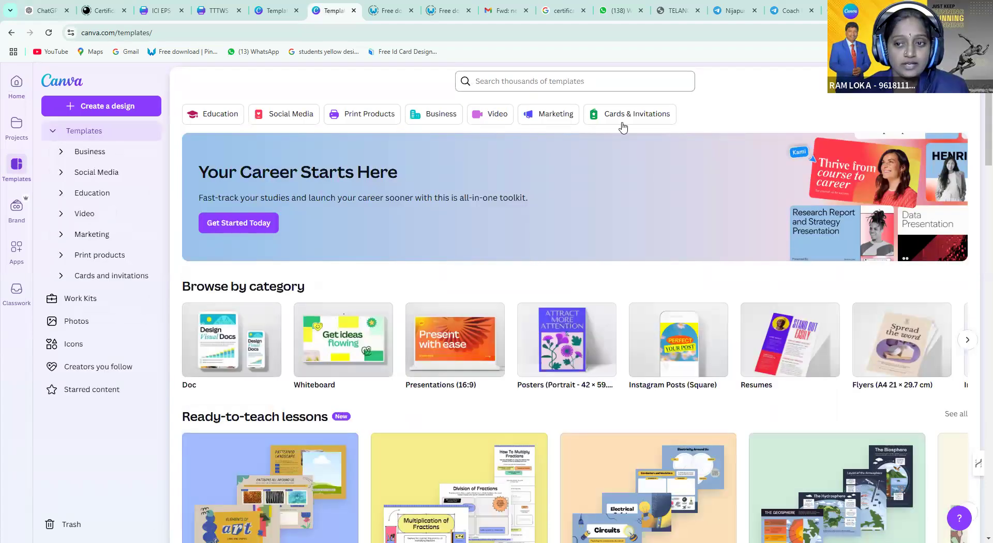
{"action": "left_click", "coordinate": [109, 106]}
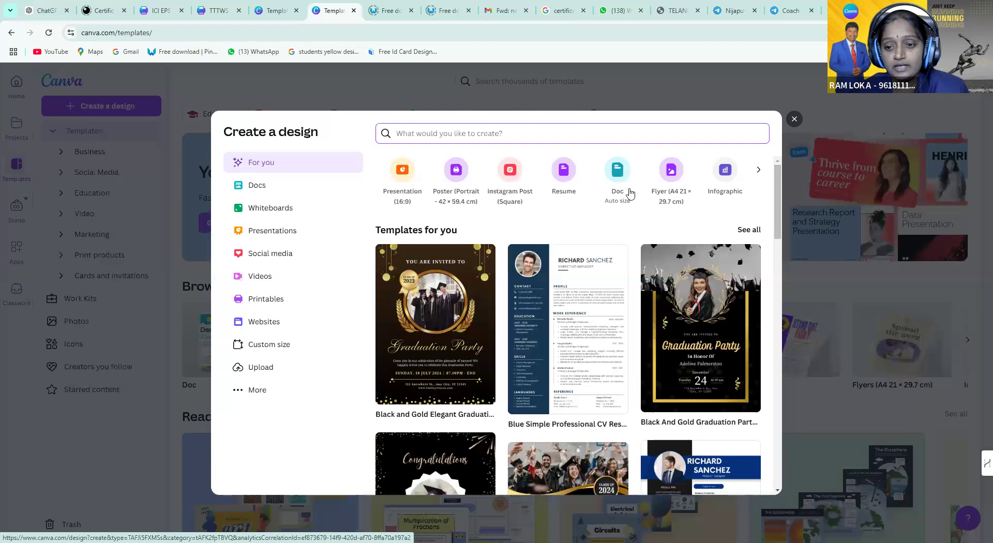
{"action": "left_click", "coordinate": [758, 173]}
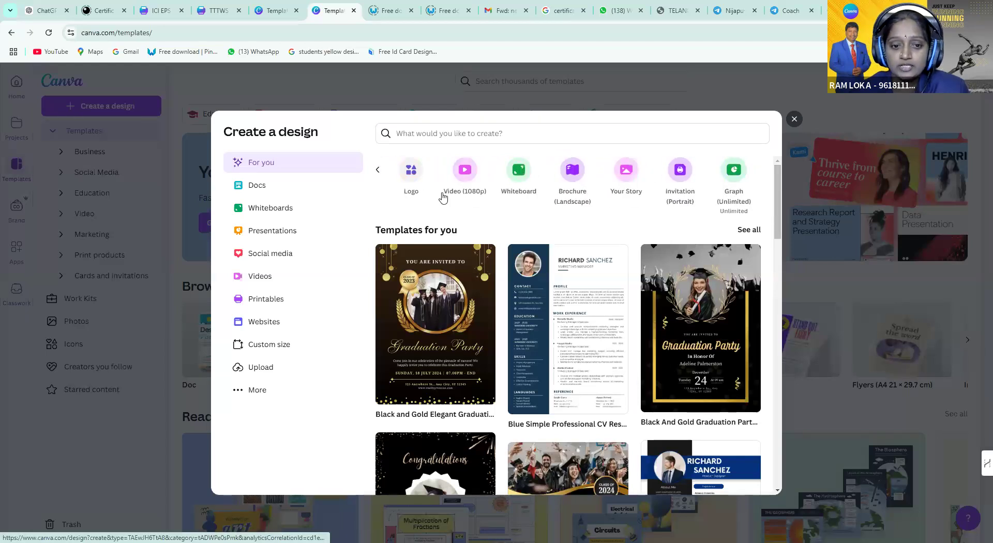
{"action": "left_click", "coordinate": [379, 172]}
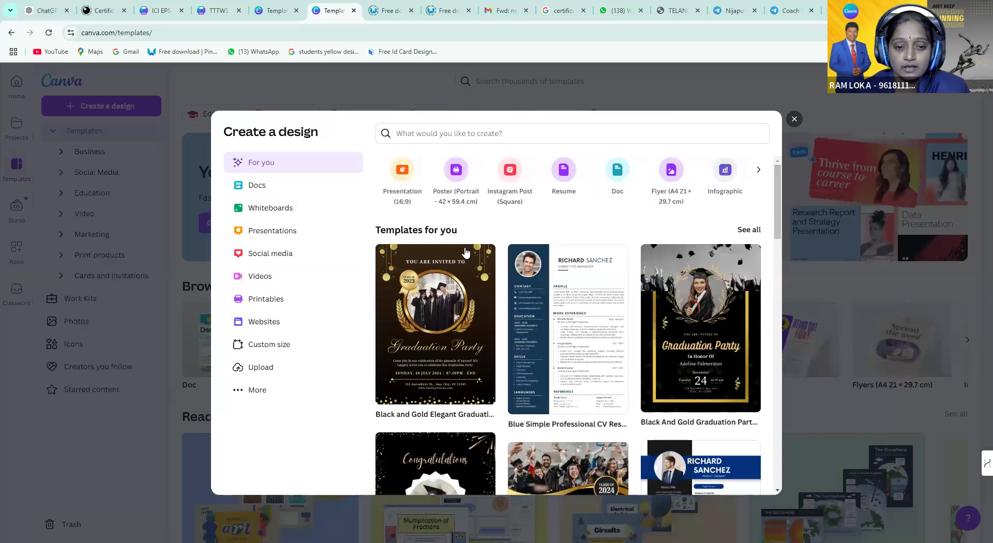
{"action": "left_click", "coordinate": [458, 178]}
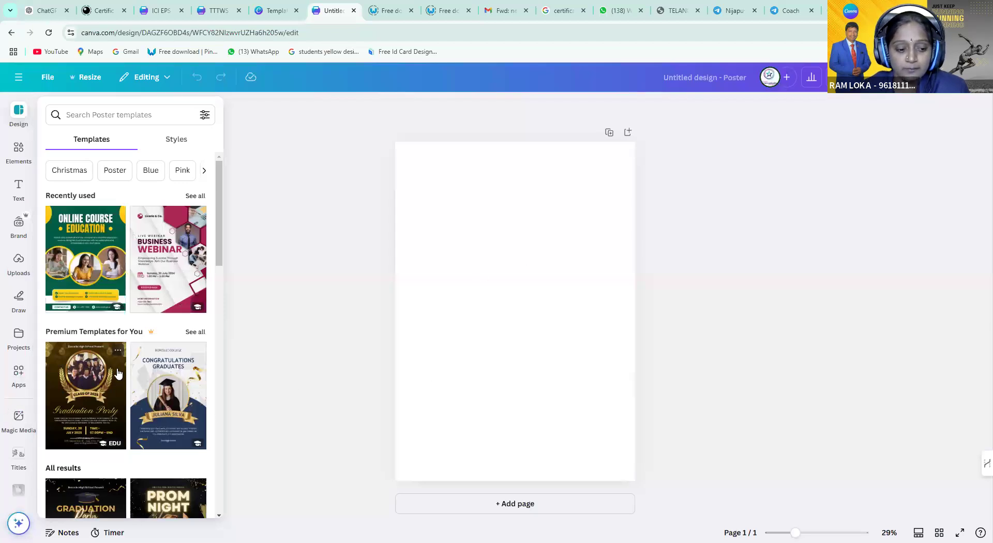
Apply the Blue Gold Modern Page Border A3 Portrait template to the poster
{"action": "scroll", "coordinate": [118, 374], "scroll_direction": "down", "scroll_amount": 6}
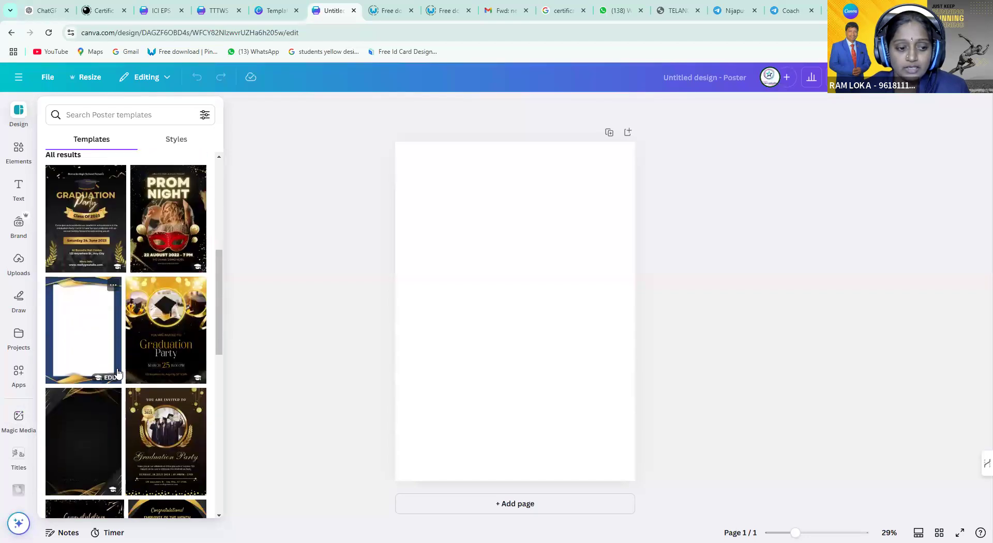
{"action": "scroll", "coordinate": [118, 374], "scroll_direction": "down", "scroll_amount": 4}
{"action": "scroll", "coordinate": [118, 373], "scroll_direction": "down", "scroll_amount": 2}
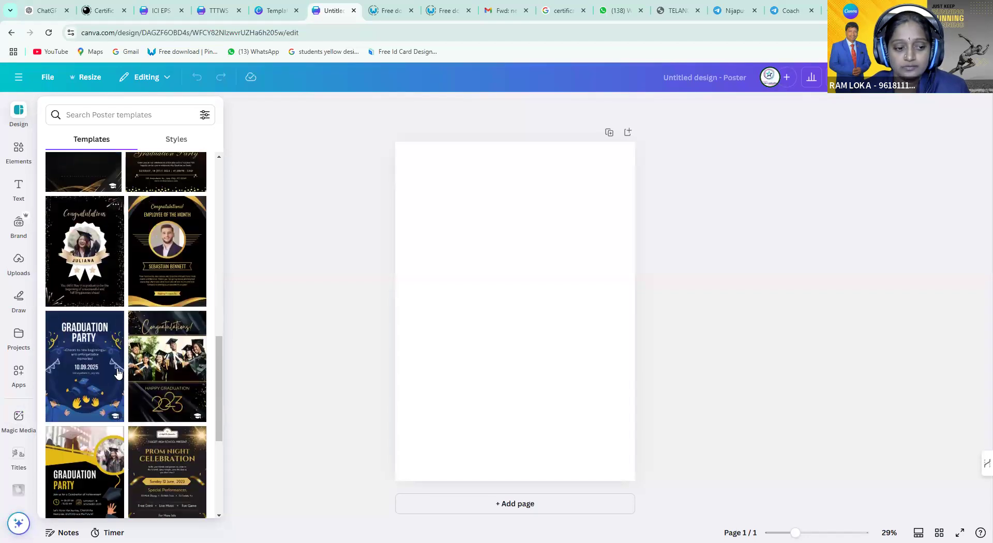
{"action": "scroll", "coordinate": [118, 373], "scroll_direction": "up", "scroll_amount": 6}
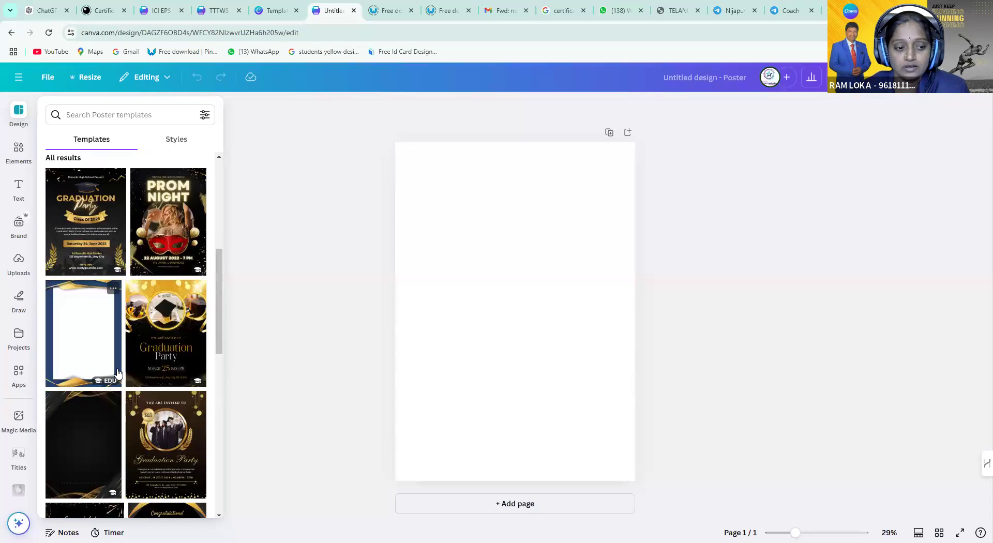
{"action": "scroll", "coordinate": [89, 394], "scroll_direction": "up", "scroll_amount": 1}
{"action": "left_click", "coordinate": [88, 392]}
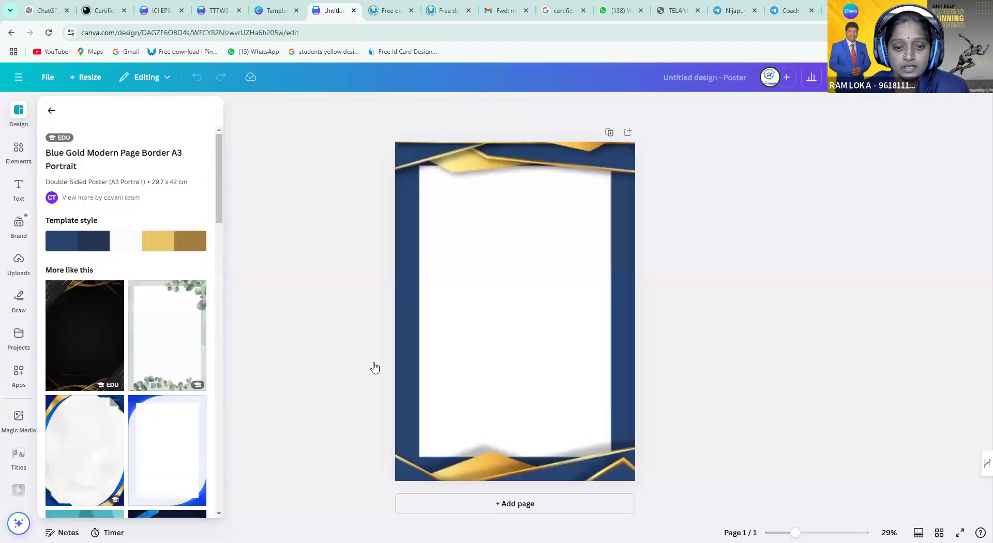
Check the border's inner white frame and blue background layers, then deselect
{"action": "left_click", "coordinate": [561, 290]}
{"action": "left_click", "coordinate": [563, 292]}
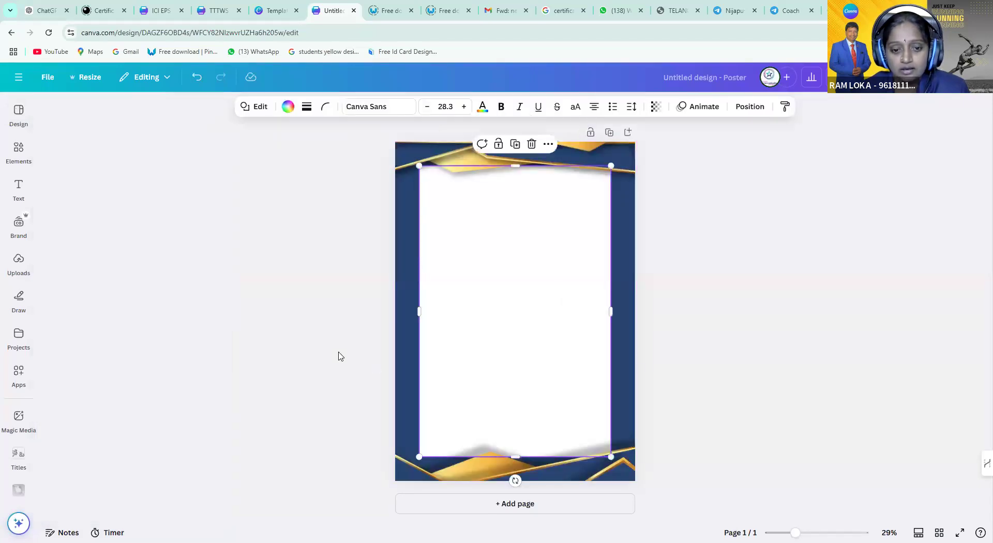
{"action": "left_click", "coordinate": [408, 237]}
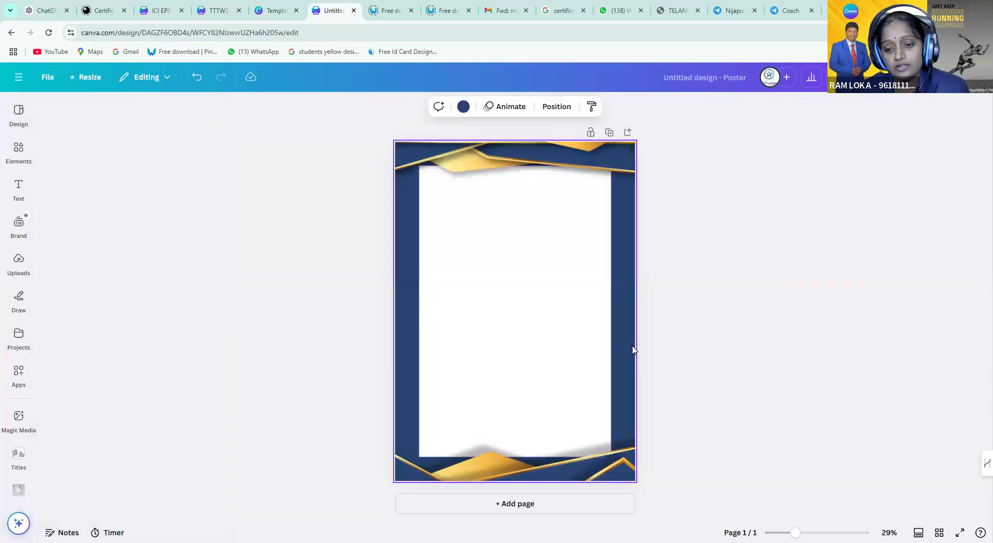
{"action": "left_click", "coordinate": [536, 351]}
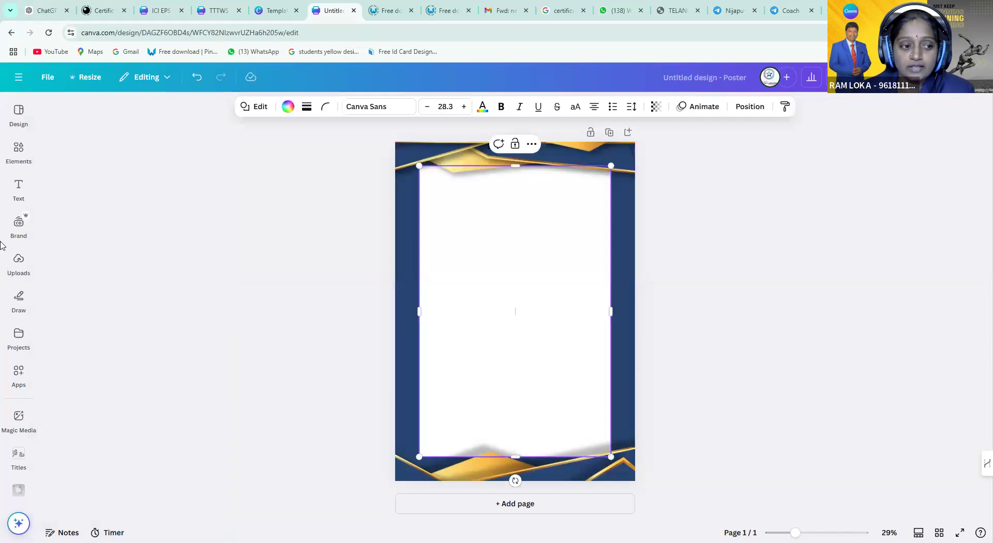
{"action": "mouse_move", "coordinate": [16, 298]}
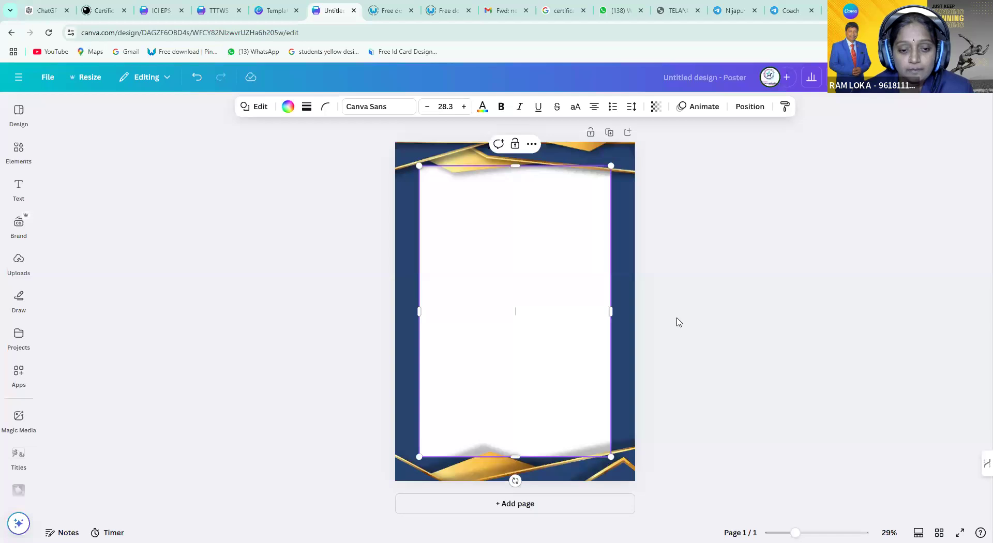
{"action": "mouse_move", "coordinate": [19, 191]}
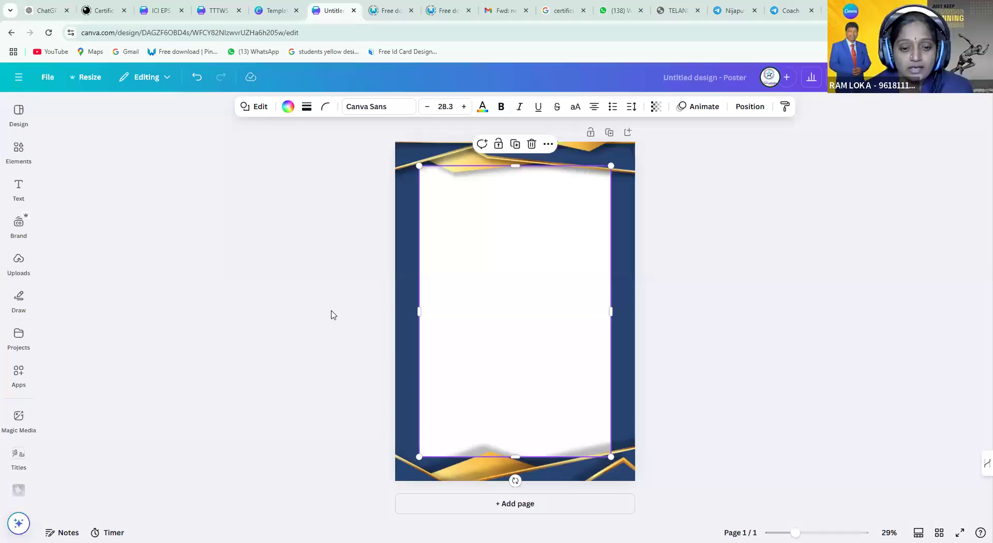
{"action": "key", "text": "Escape"}
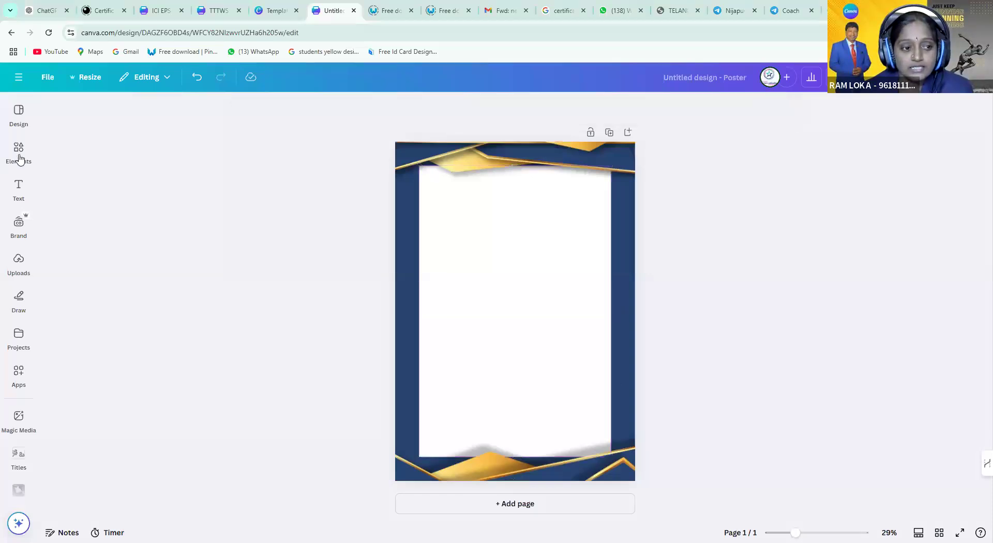
Add a default heading and drag it to the top of the poster's white area
{"action": "left_click", "coordinate": [19, 155]}
{"action": "left_click", "coordinate": [19, 150]}
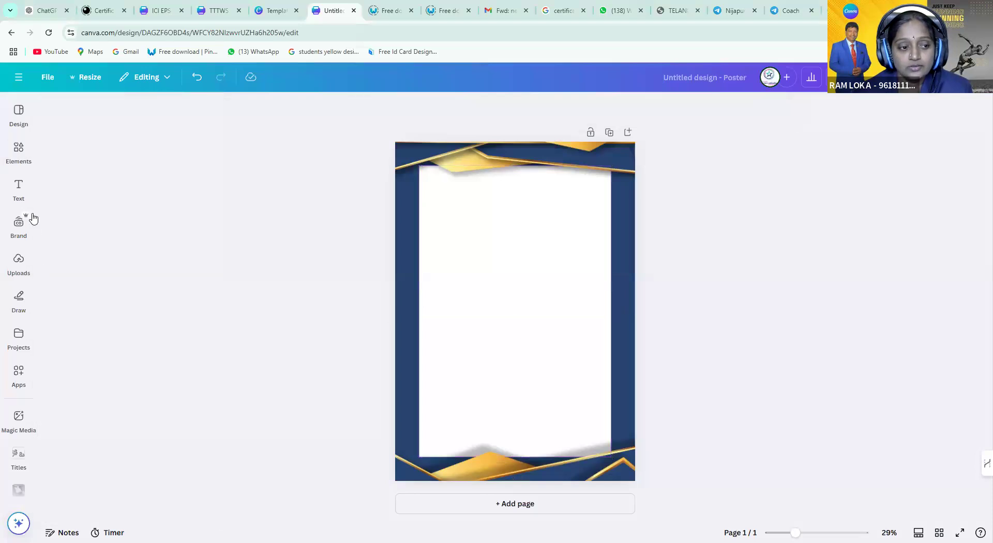
{"action": "left_click", "coordinate": [18, 223]}
{"action": "left_click", "coordinate": [11, 196]}
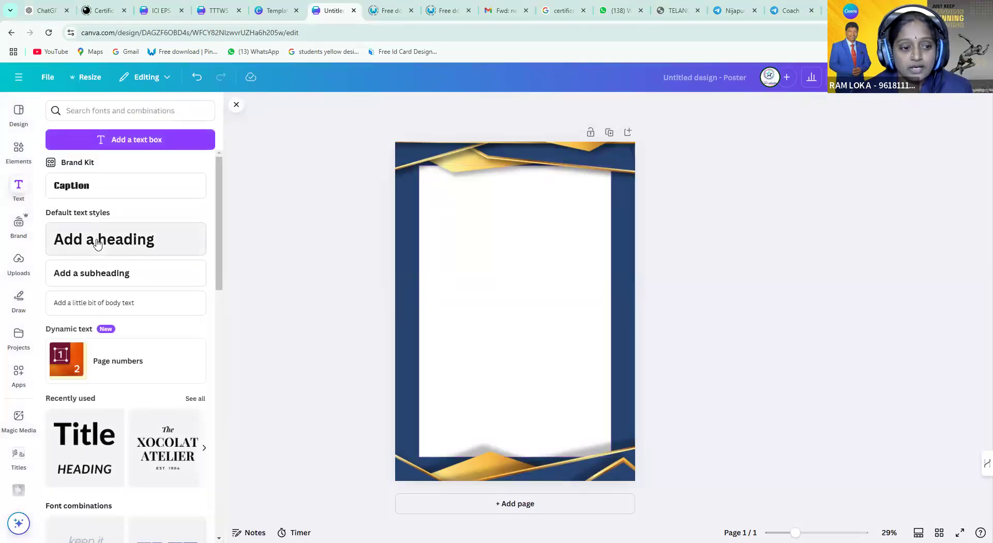
{"action": "left_click", "coordinate": [140, 241]}
{"action": "left_click", "coordinate": [461, 383]}
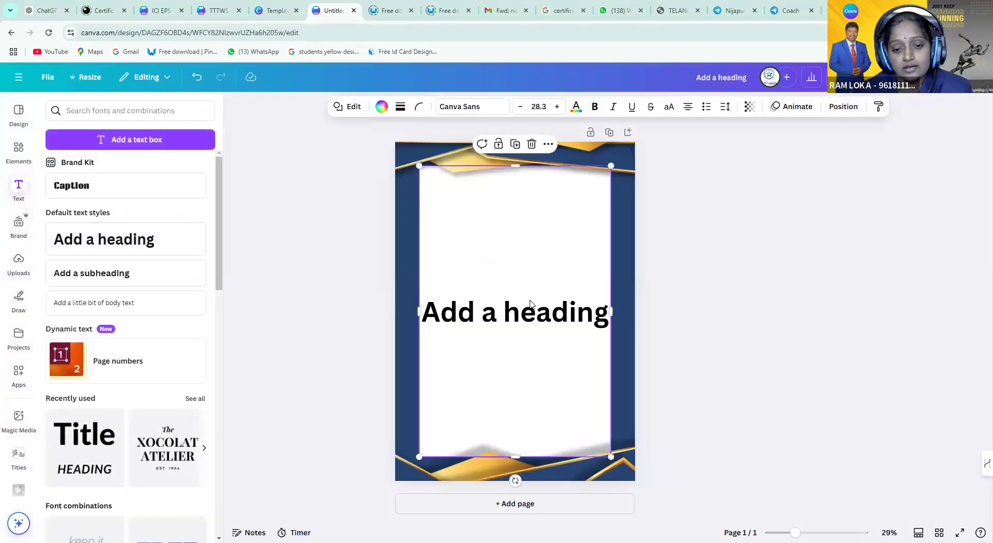
{"action": "left_click", "coordinate": [524, 316]}
{"action": "left_click_drag", "start_coordinate": [524, 315], "coordinate": [524, 207]}
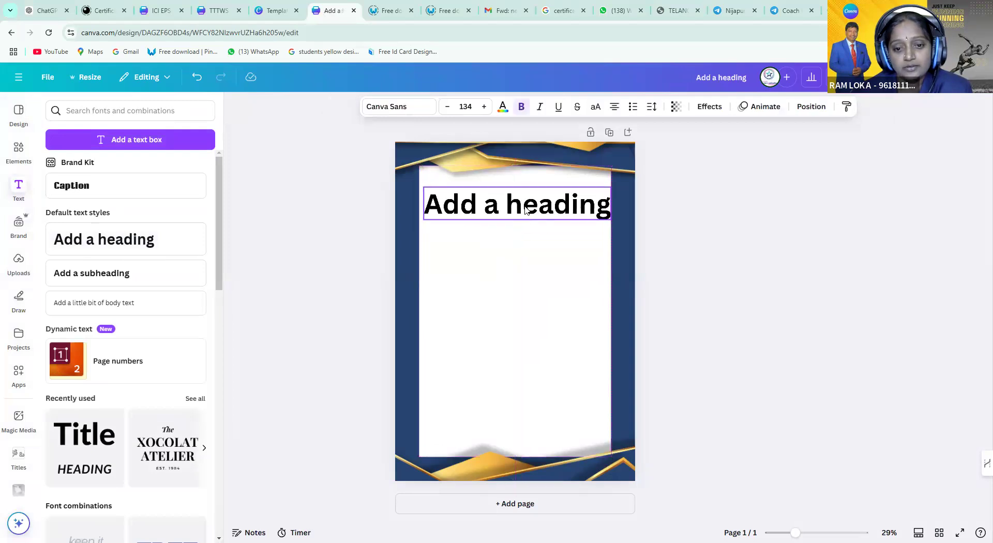
Replace the heading text with 'INVITATION', correcting the lowercase first letter to a capital I
{"action": "double_click", "coordinate": [526, 205]}
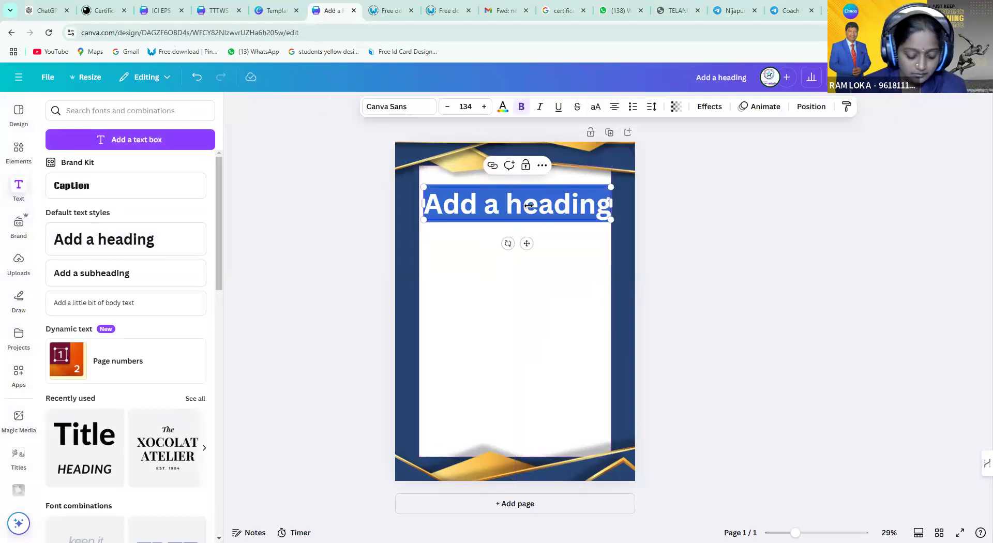
{"action": "type", "text": "iNVITATION"}
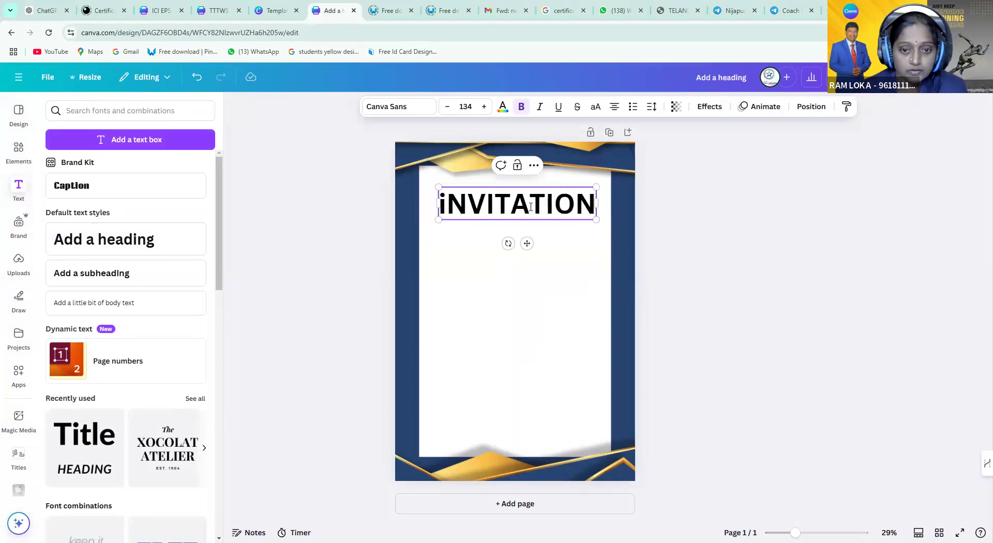
{"action": "key", "text": "Home"}
{"action": "key", "text": "Delete"}
{"action": "type", "text": "I"}
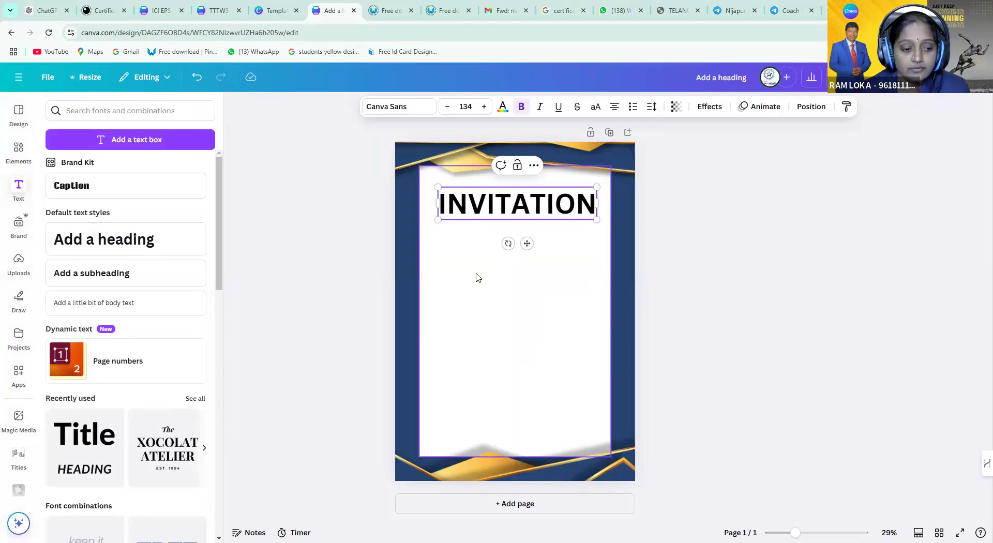
Switch the INVITATION heading from Poppins to Open Sans and colour it the Brand Kit blue
{"action": "left_click", "coordinate": [409, 108]}
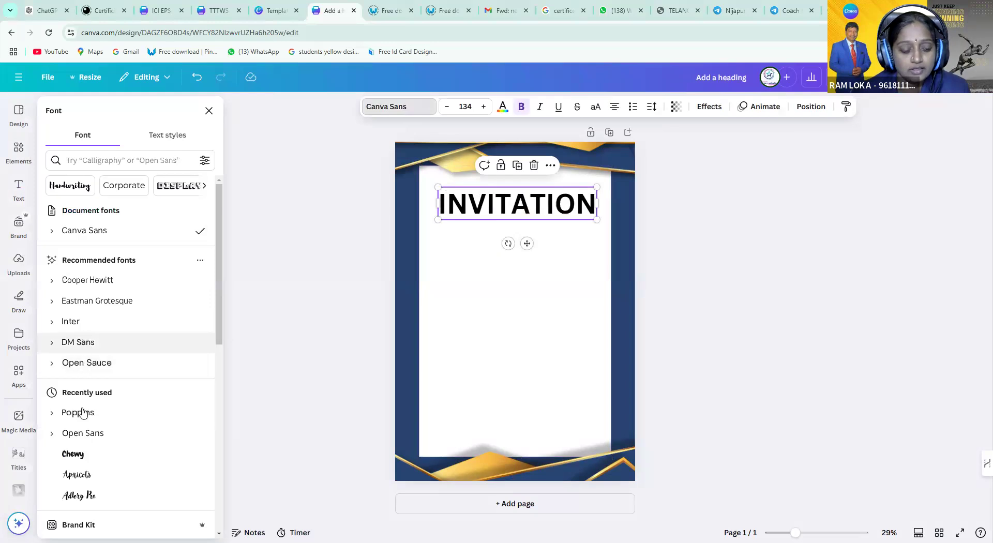
{"action": "left_click", "coordinate": [79, 413]}
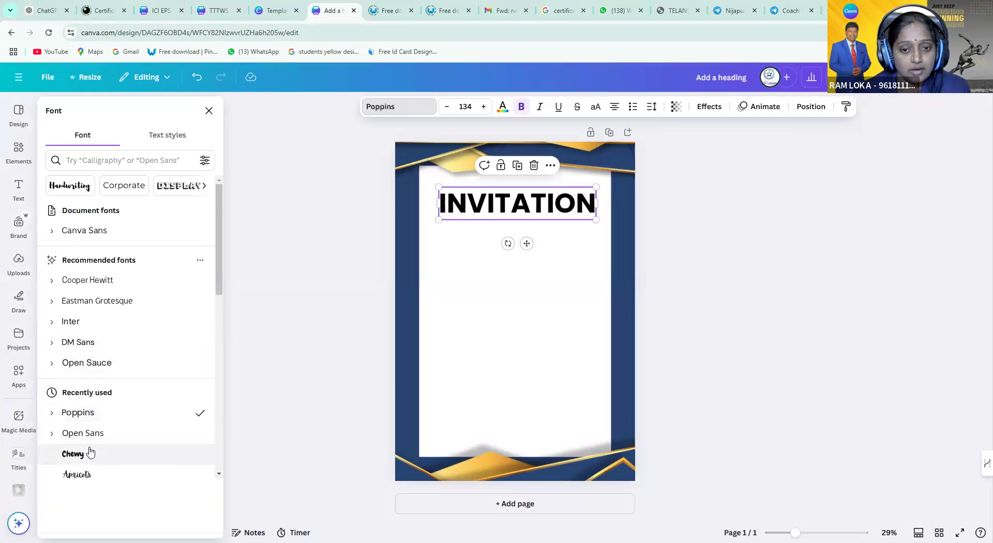
{"action": "left_click", "coordinate": [75, 433]}
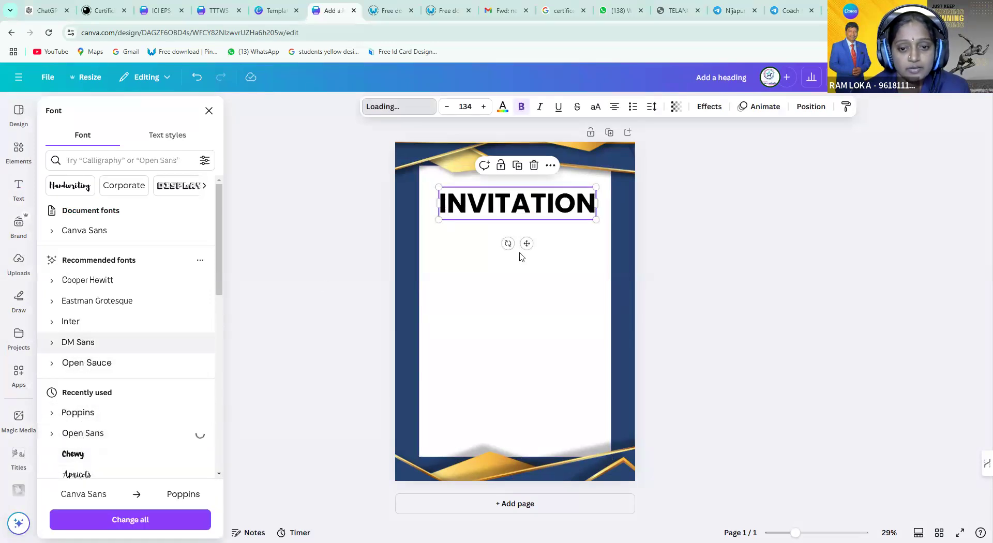
{"action": "left_click", "coordinate": [503, 107]}
{"action": "left_click", "coordinate": [112, 262]}
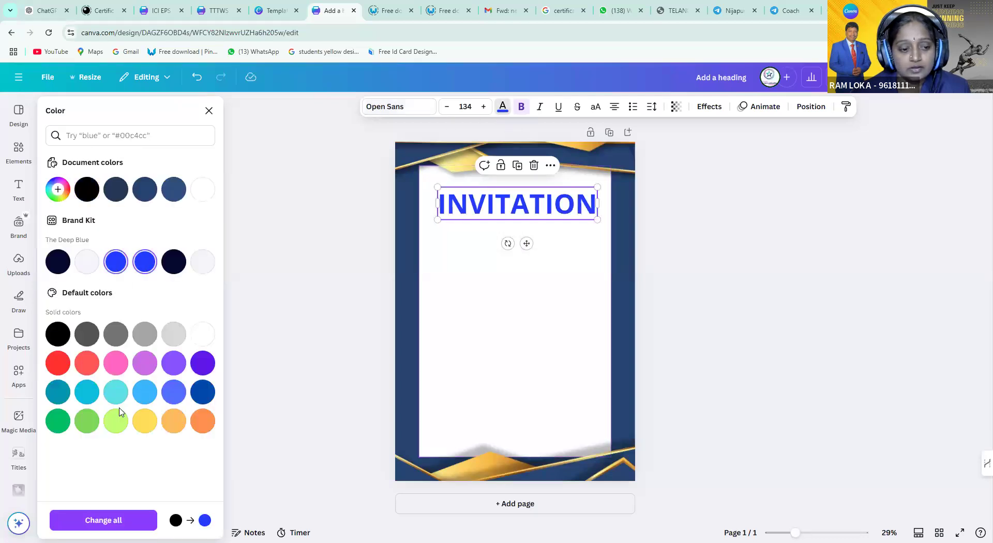
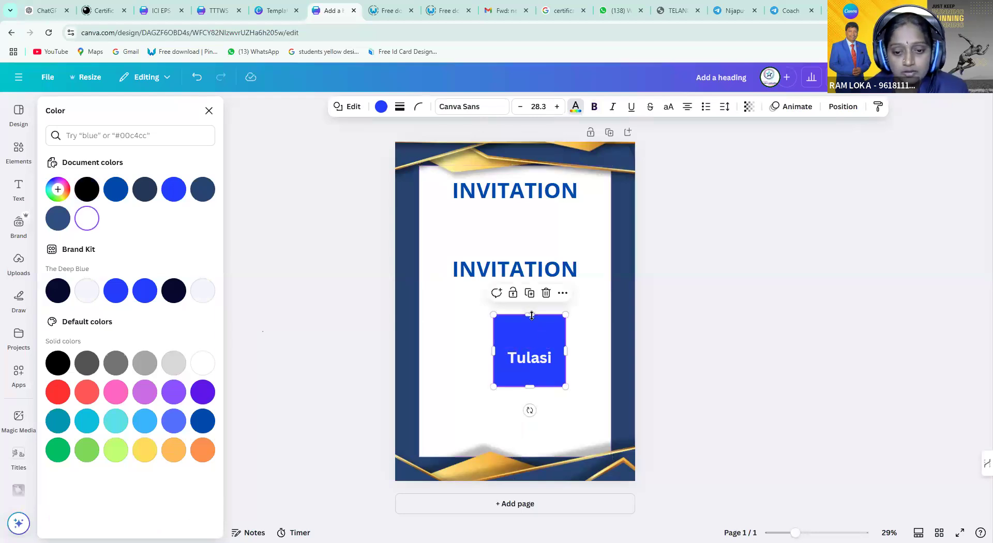
Shrink the blue box's top, bottom and right edges into a narrow band around Tulasi
{"action": "left_click_drag", "start_coordinate": [530, 330], "coordinate": [533, 345]}
{"action": "left_click_drag", "start_coordinate": [532, 392], "coordinate": [533, 370]}
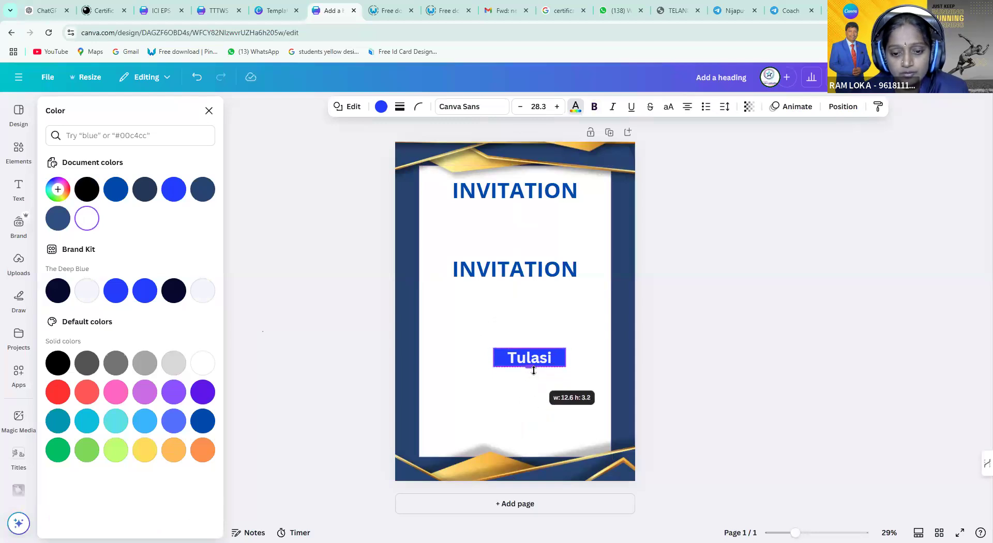
{"action": "left_click_drag", "start_coordinate": [533, 371], "coordinate": [502, 356]}
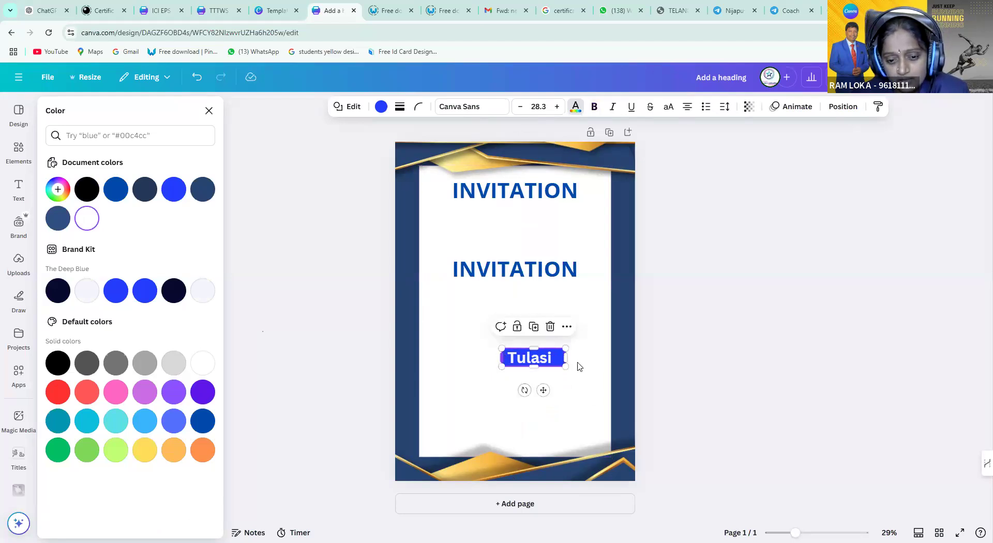
{"action": "left_click_drag", "start_coordinate": [562, 361], "coordinate": [559, 362]}
Nudge the Tulasi text box into place on the band and close the colour options
{"action": "left_click", "coordinate": [580, 335]}
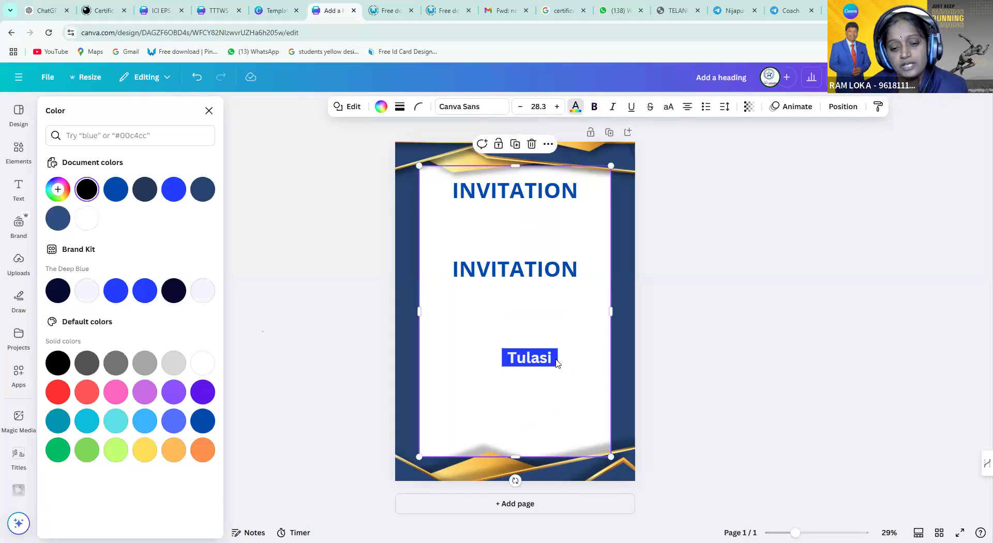
{"action": "left_click", "coordinate": [556, 363]}
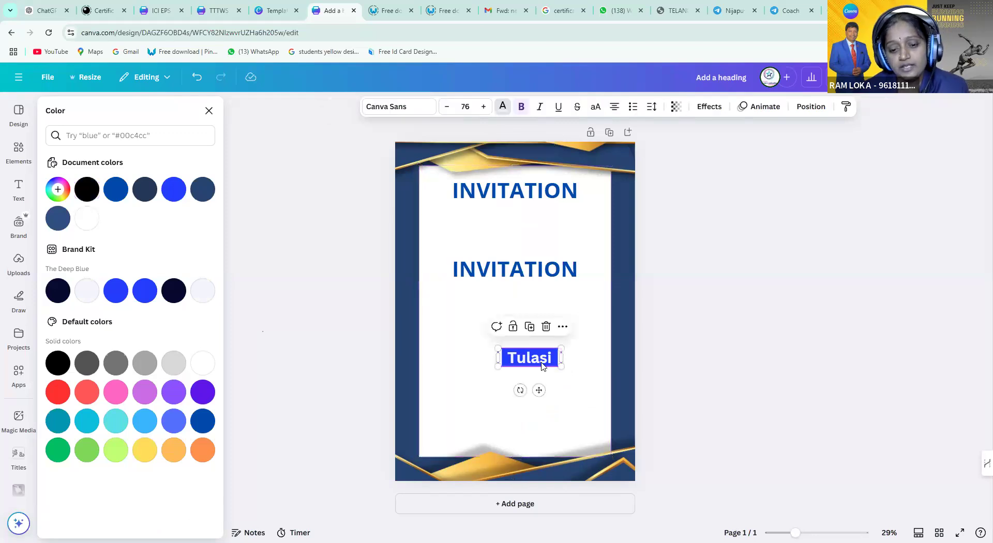
{"action": "left_click", "coordinate": [491, 369]}
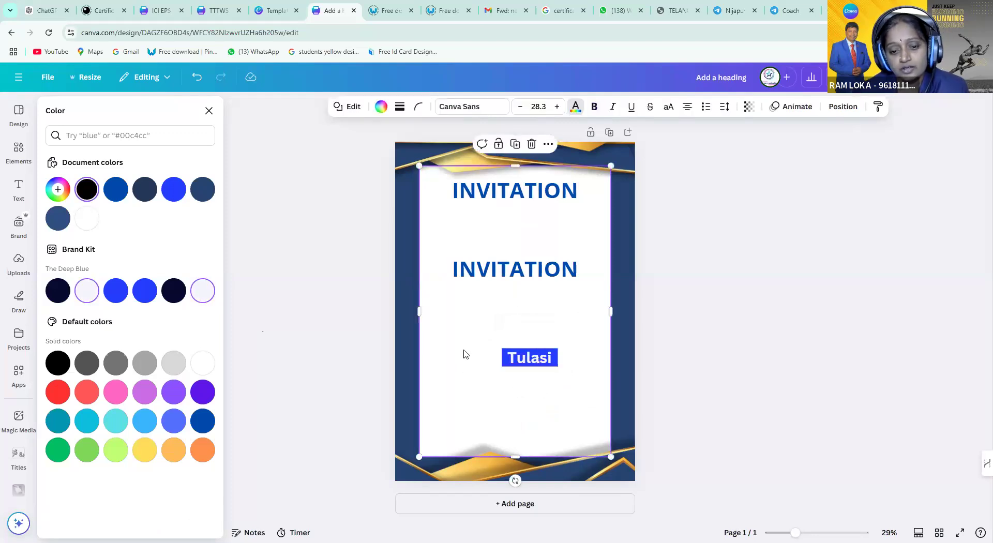
{"action": "left_click", "coordinate": [525, 363]}
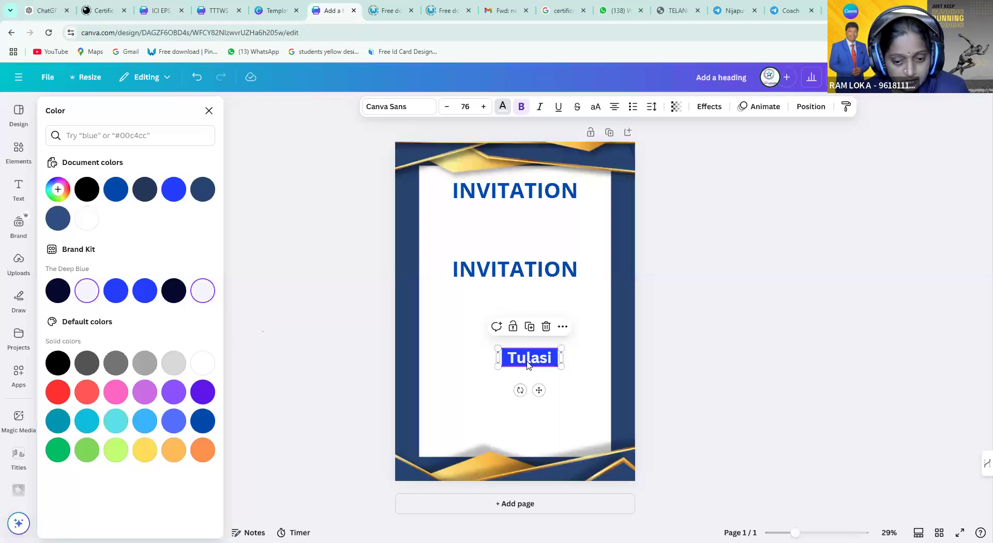
{"action": "left_click", "coordinate": [486, 376]}
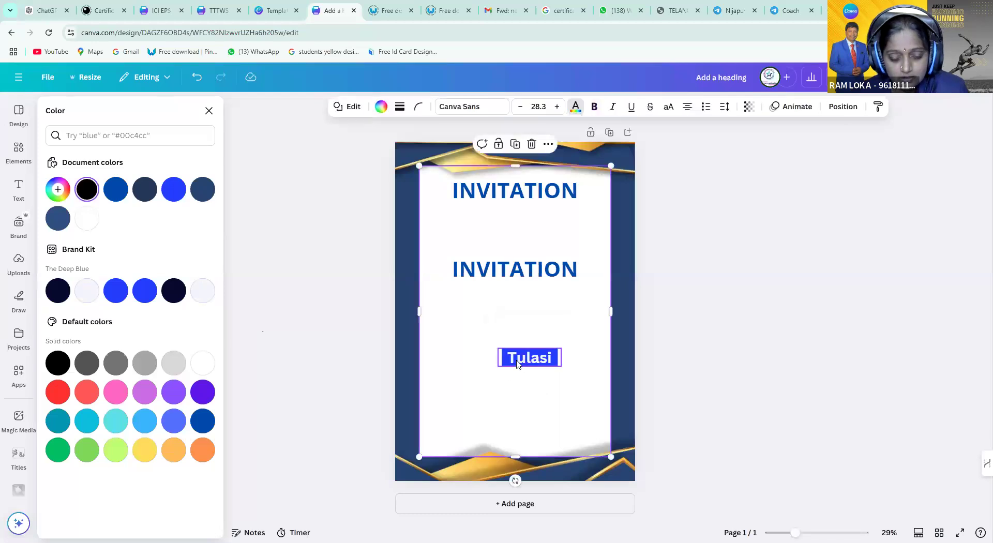
{"action": "left_click", "coordinate": [519, 365]}
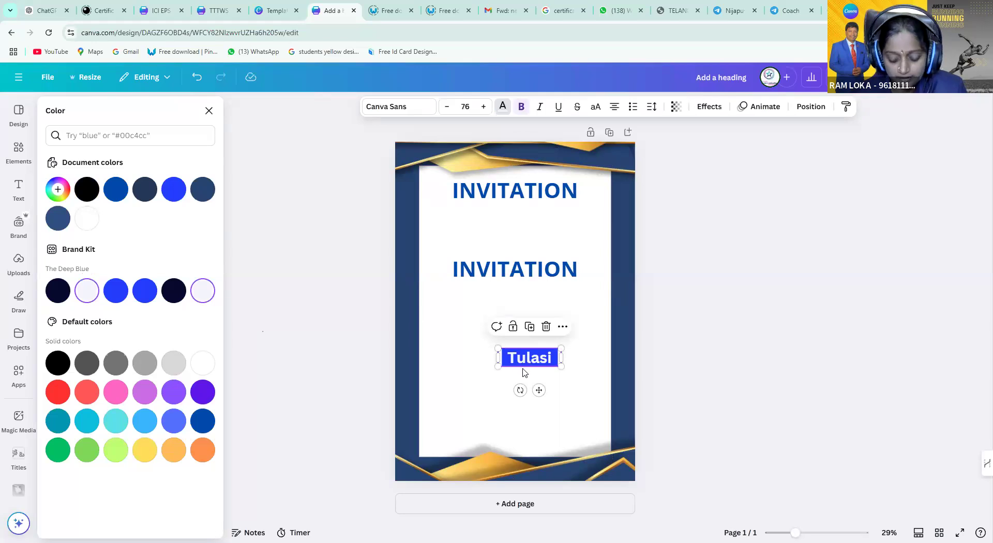
{"action": "left_click", "coordinate": [526, 360]}
{"action": "left_click_drag", "start_coordinate": [527, 360], "coordinate": [527, 353]}
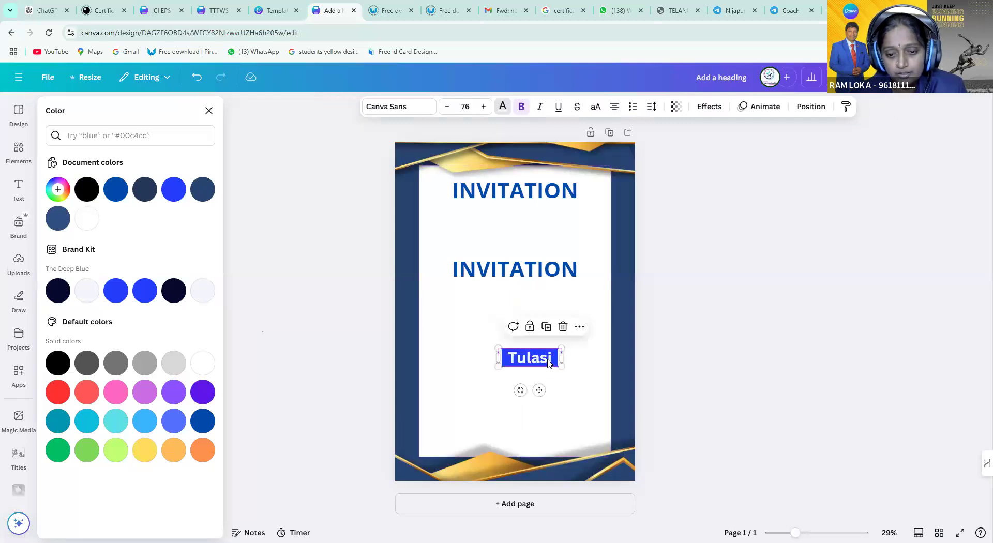
{"action": "key", "text": "Escape"}
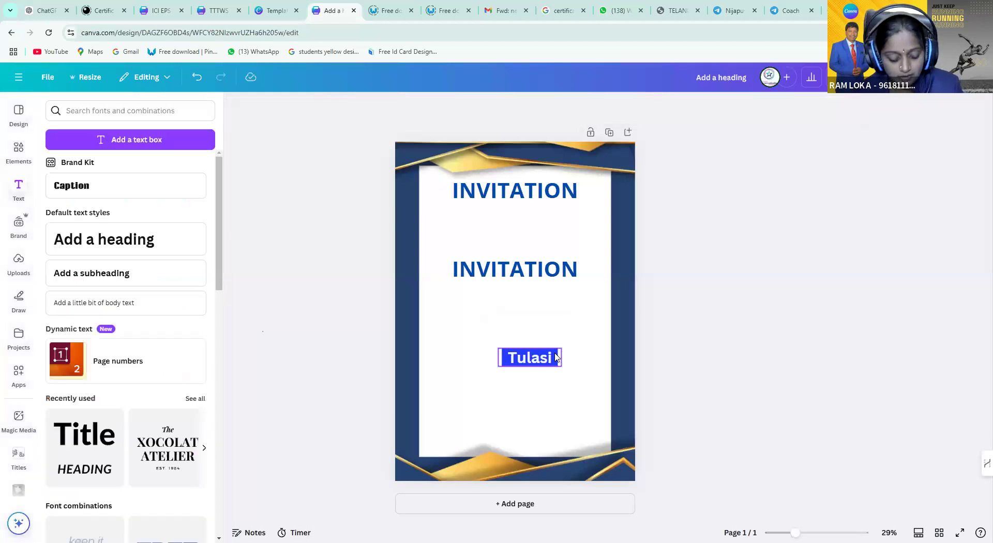
Move Tulasi below the INVITATION headings and slide the blue box down behind it
{"action": "left_click", "coordinate": [547, 364]}
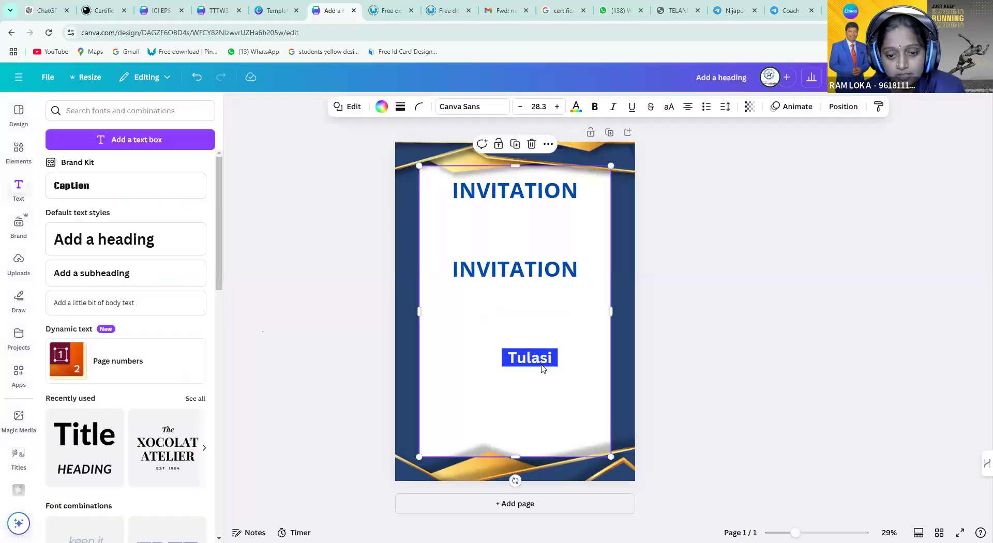
{"action": "left_click_drag", "start_coordinate": [540, 373], "coordinate": [562, 345]}
{"action": "left_click", "coordinate": [540, 365]}
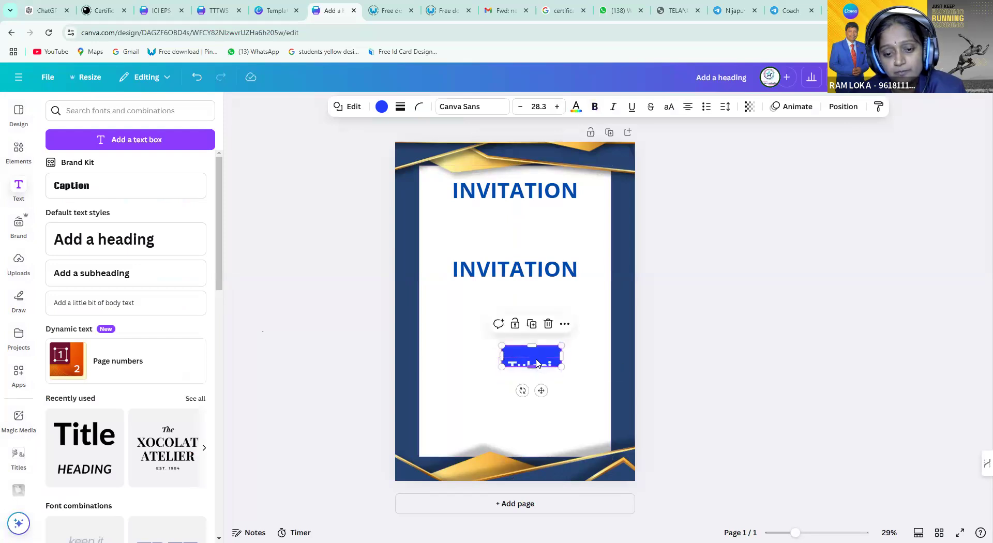
{"action": "left_click_drag", "start_coordinate": [519, 363], "coordinate": [531, 368]}
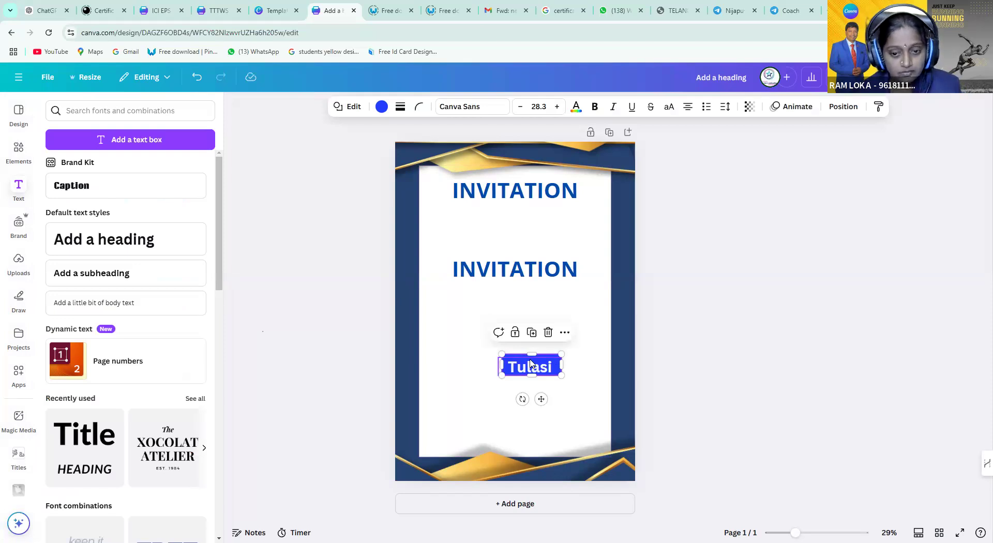
{"action": "left_click", "coordinate": [514, 333]}
{"action": "left_click", "coordinate": [525, 369]}
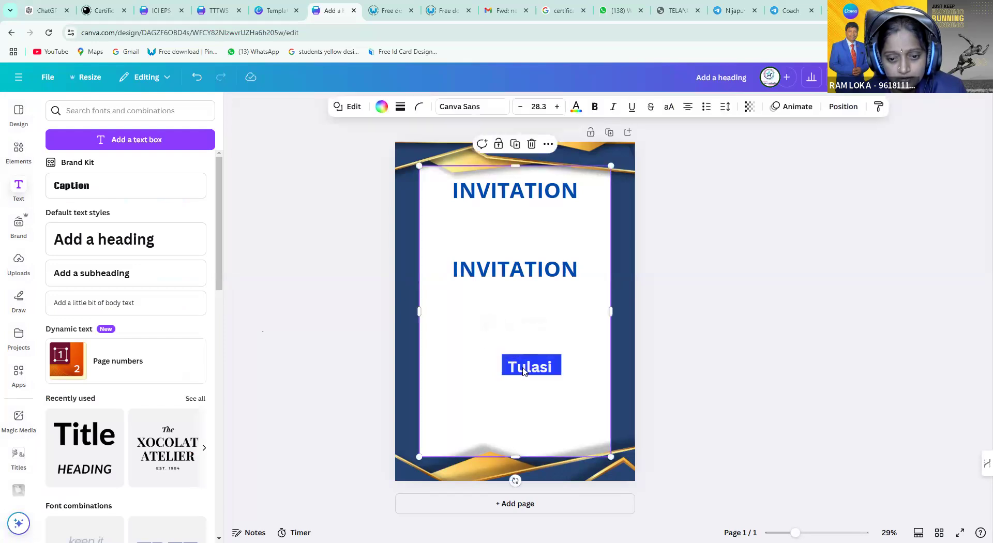
{"action": "mouse_move", "coordinate": [527, 366]}
{"action": "left_mouse_down"}
{"action": "mouse_move", "coordinate": [547, 331]}
{"action": "mouse_move", "coordinate": [527, 369]}
{"action": "left_mouse_up"}
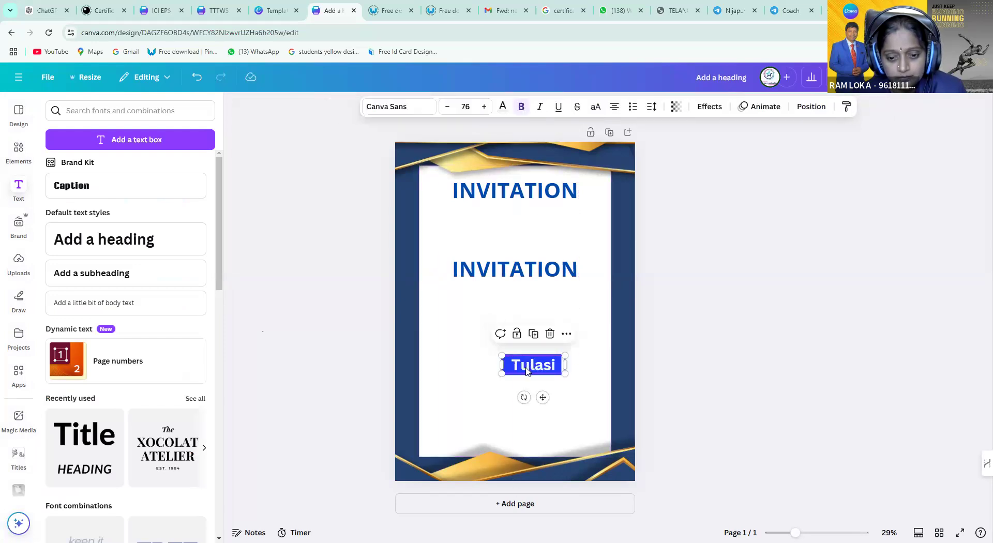
Fine-tune the Tulasi text's position over the blue box
{"action": "left_click", "coordinate": [549, 367]}
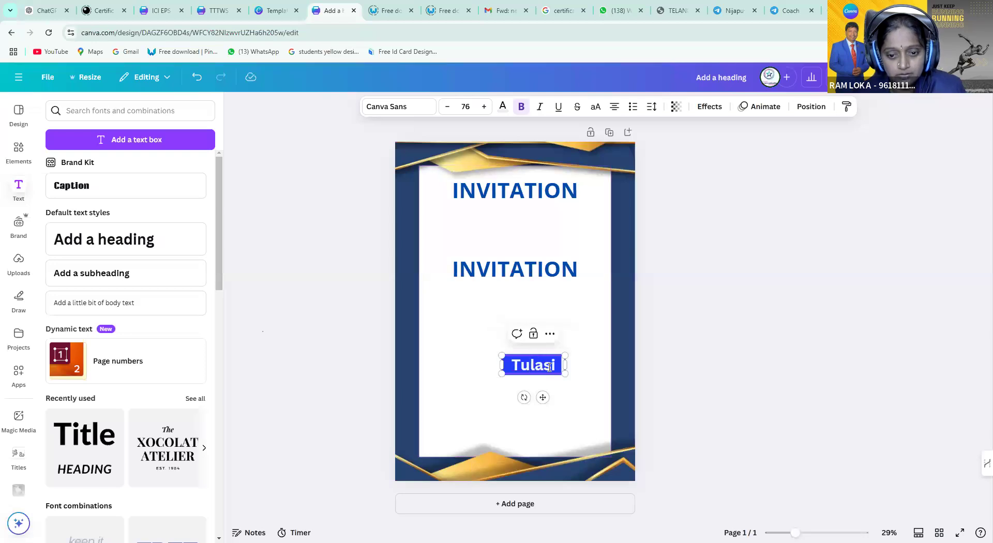
{"action": "left_click", "coordinate": [498, 397]}
{"action": "left_click", "coordinate": [525, 368]}
{"action": "left_click_drag", "start_coordinate": [521, 368], "coordinate": [528, 367]}
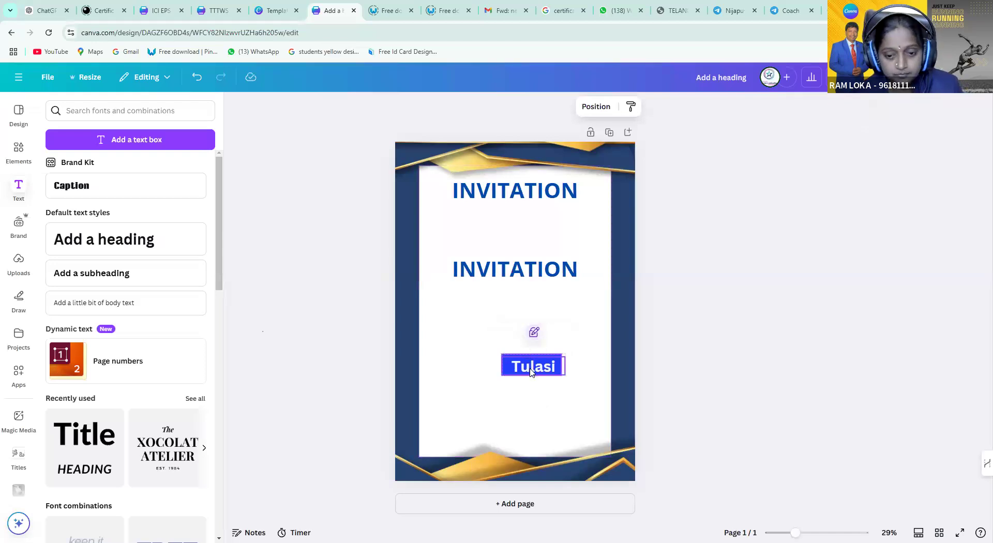
{"action": "left_click", "coordinate": [530, 378]}
{"action": "mouse_move", "coordinate": [530, 376]}
{"action": "left_mouse_down"}
{"action": "mouse_move", "coordinate": [530, 349]}
{"action": "mouse_move", "coordinate": [535, 367]}
{"action": "left_mouse_up"}
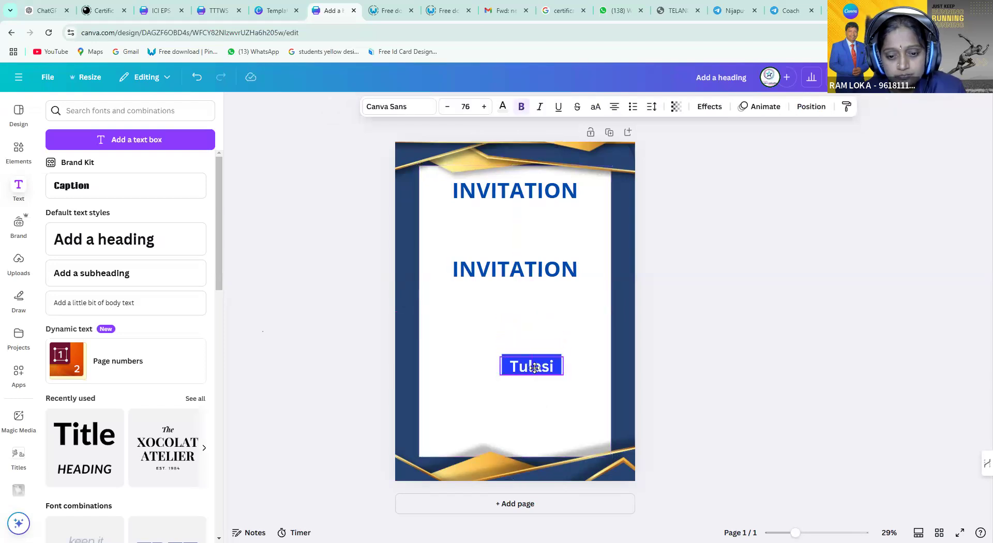
{"action": "left_click", "coordinate": [535, 369]}
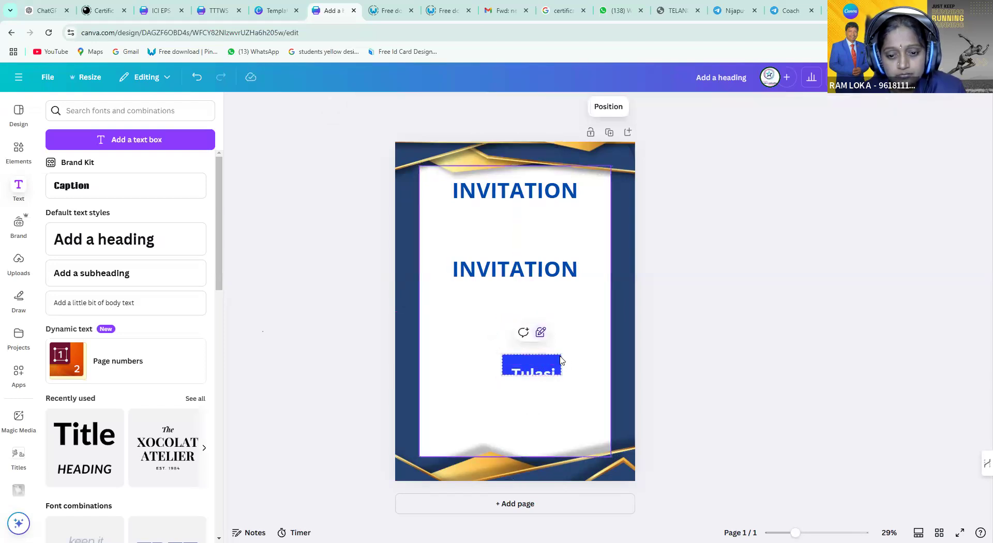
Shift the white inner frame to the right so it stops interfering with the Tulasi label
{"action": "left_click", "coordinate": [520, 361]}
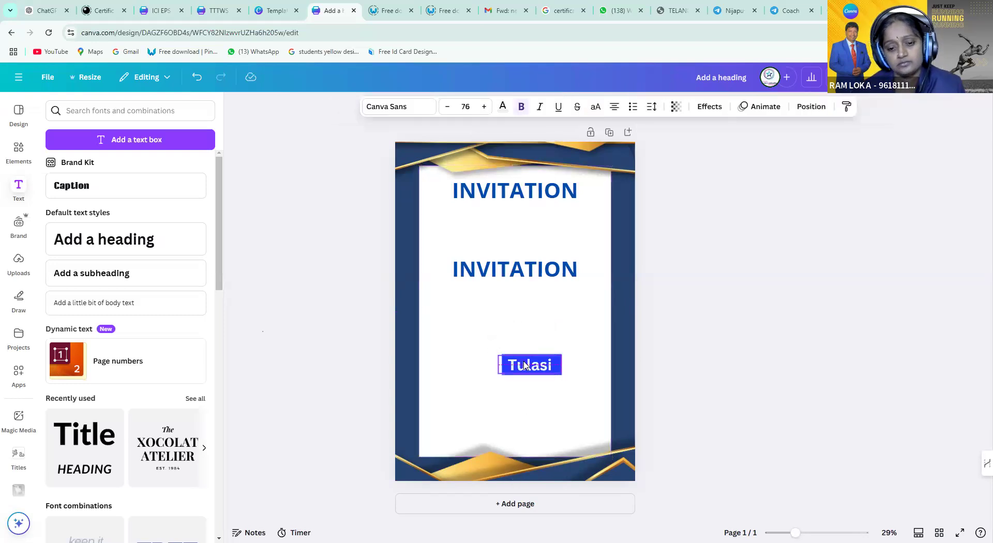
{"action": "left_click", "coordinate": [526, 366]}
{"action": "left_click", "coordinate": [507, 388]}
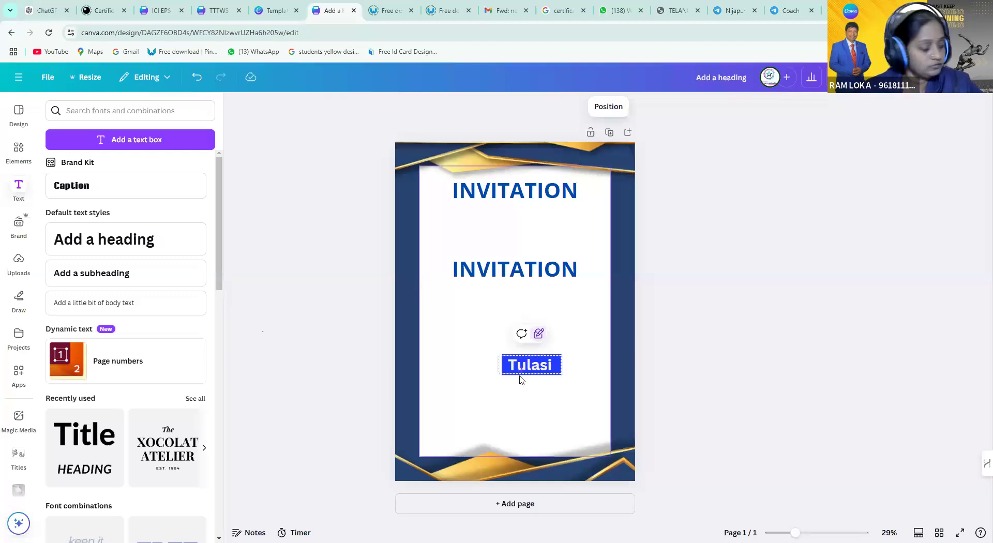
{"action": "left_click", "coordinate": [521, 381]}
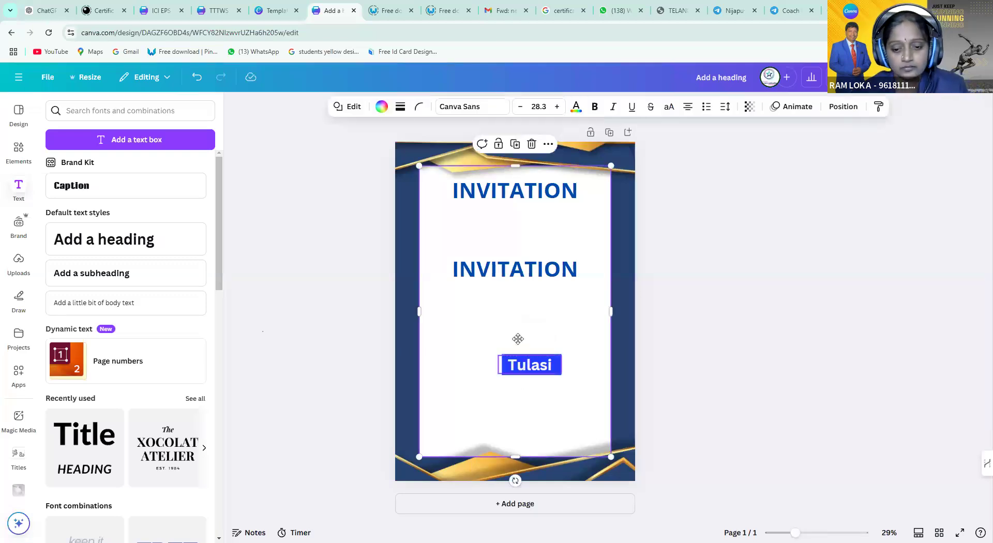
{"action": "left_click_drag", "start_coordinate": [532, 370], "coordinate": [562, 366]}
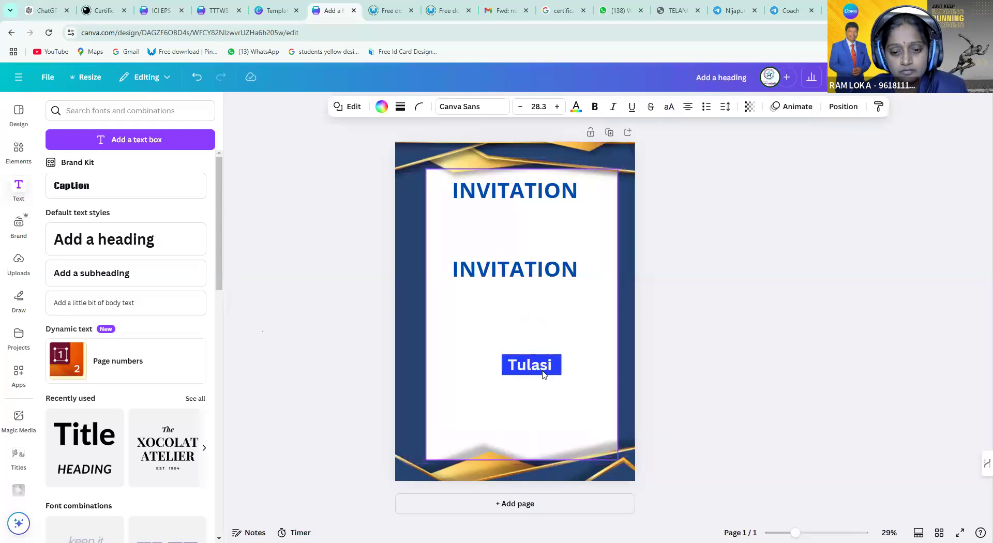
{"action": "left_click", "coordinate": [522, 397]}
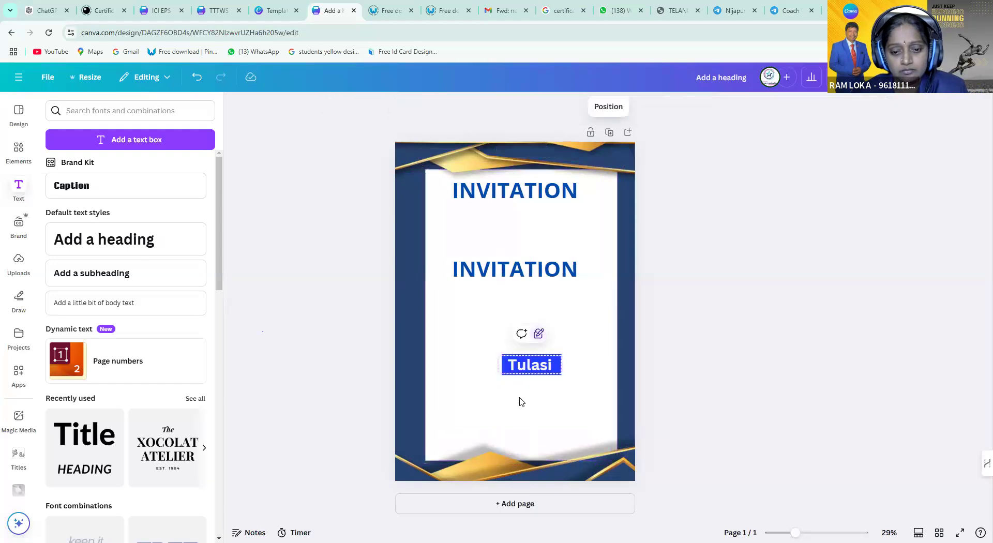
{"action": "left_click_drag", "start_coordinate": [511, 373], "coordinate": [590, 390]}
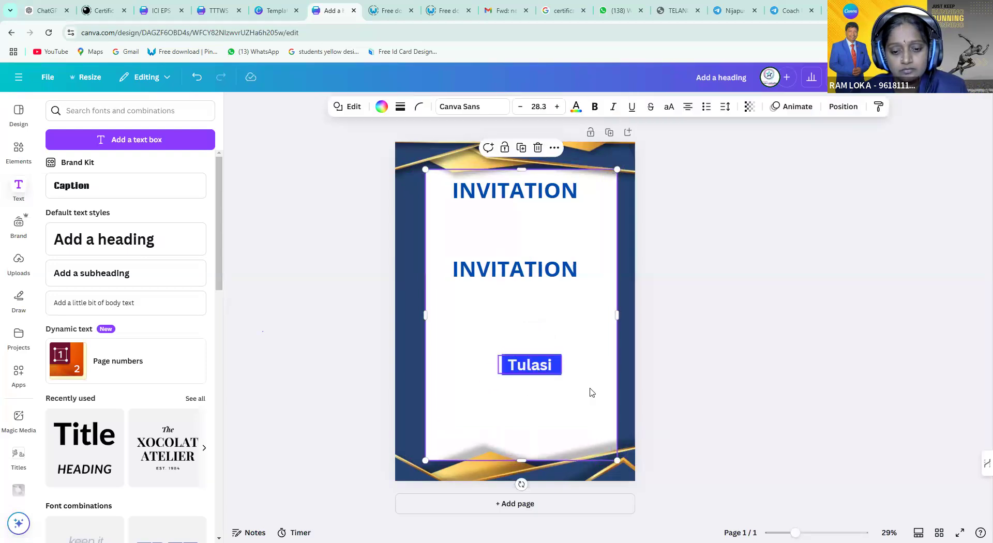
{"action": "left_click", "coordinate": [534, 367]}
{"action": "left_click", "coordinate": [519, 372]}
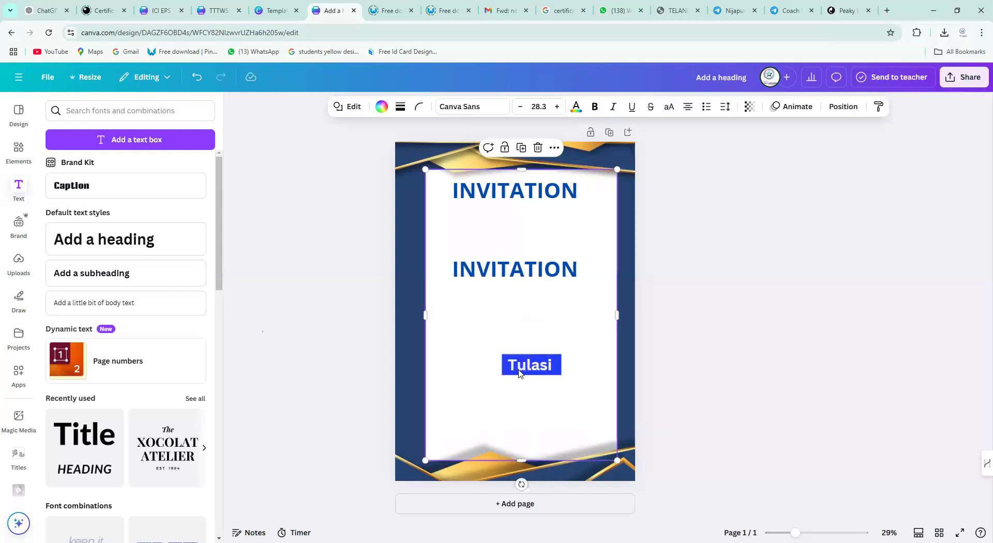
{"action": "left_click", "coordinate": [559, 403]}
{"action": "left_click_drag", "start_coordinate": [603, 410], "coordinate": [559, 401]}
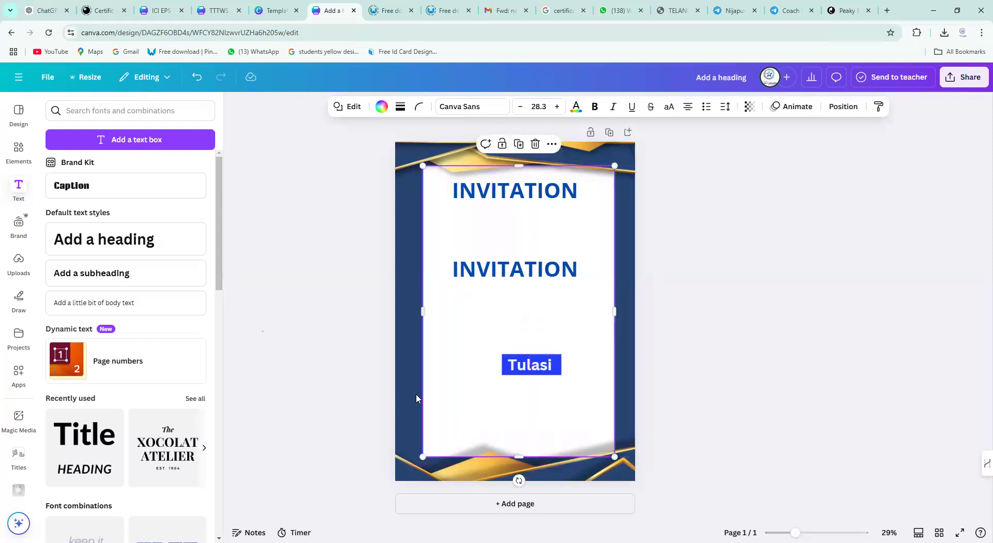
Lock the Tulasi text in place, then unlock it so it can move again
{"action": "left_click", "coordinate": [532, 375]}
{"action": "left_click", "coordinate": [532, 376]}
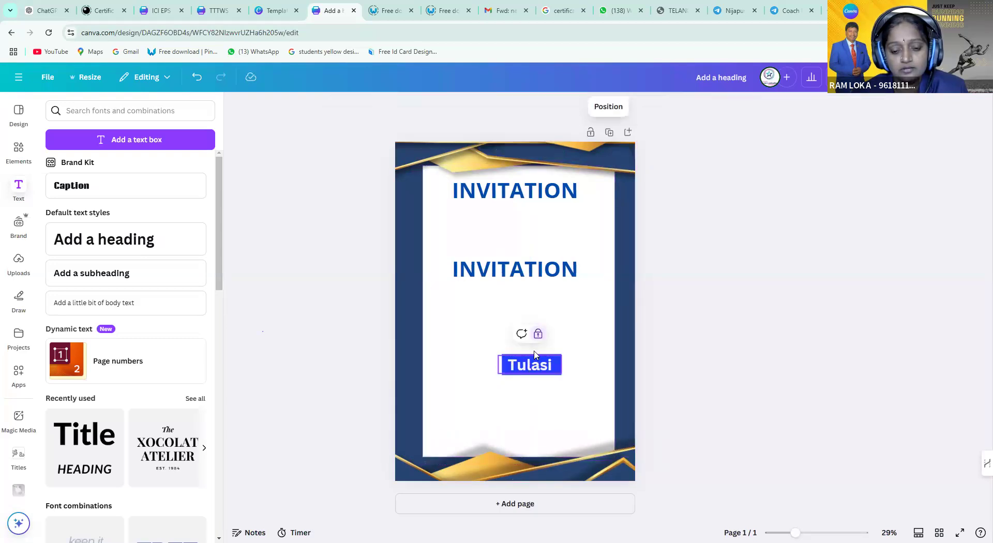
{"action": "left_click", "coordinate": [528, 368]}
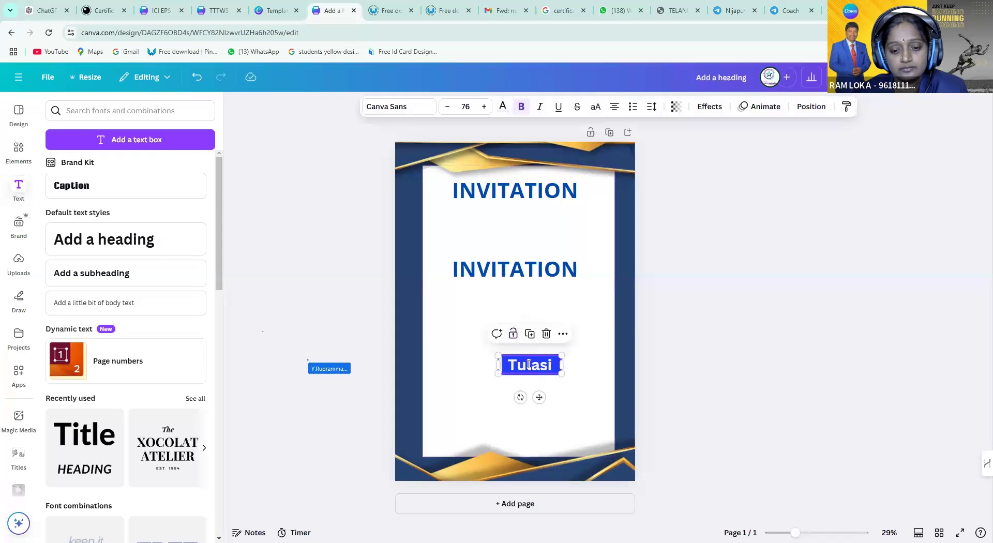
{"action": "left_click", "coordinate": [491, 394]}
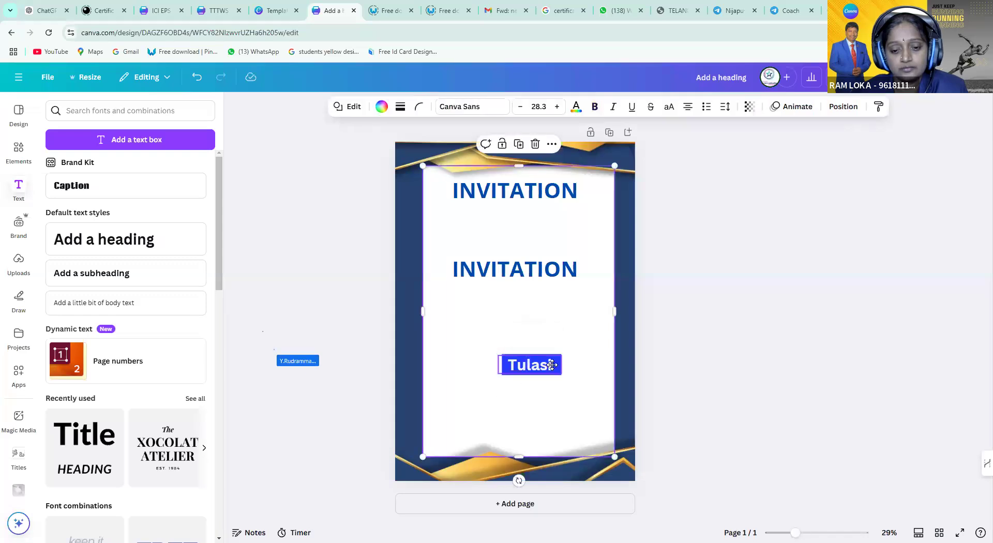
{"action": "left_click", "coordinate": [552, 366]}
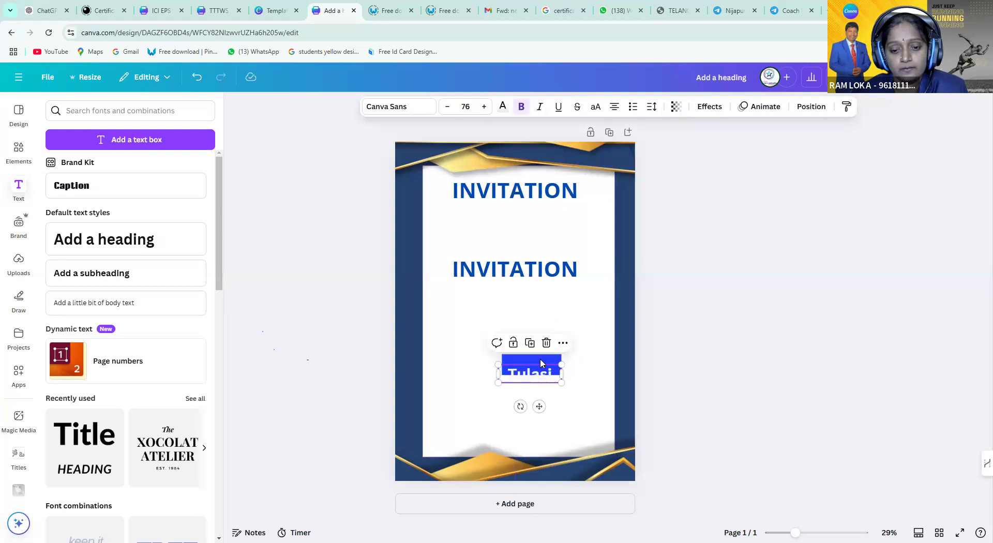
{"action": "left_click", "coordinate": [556, 359]}
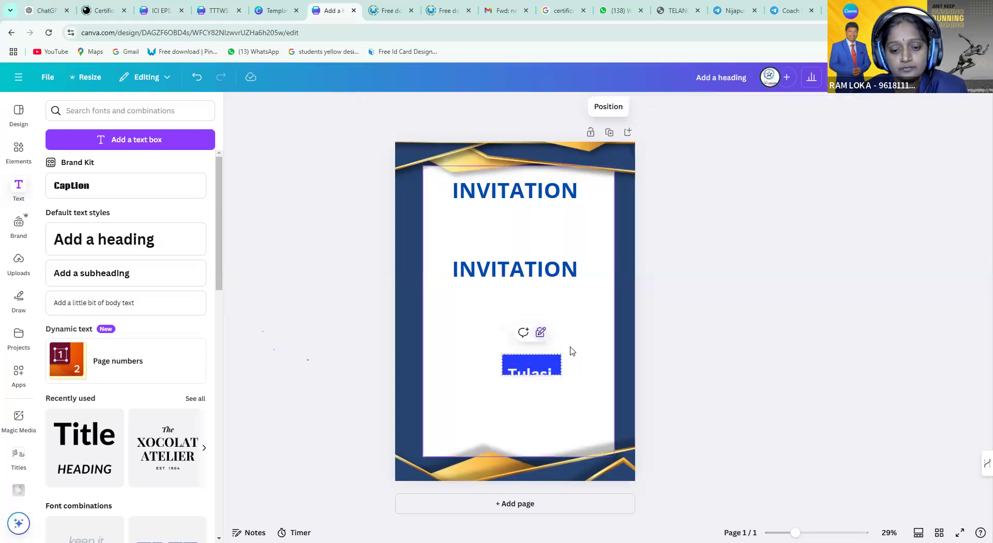
{"action": "left_click", "coordinate": [557, 358]}
{"action": "left_click", "coordinate": [554, 365]}
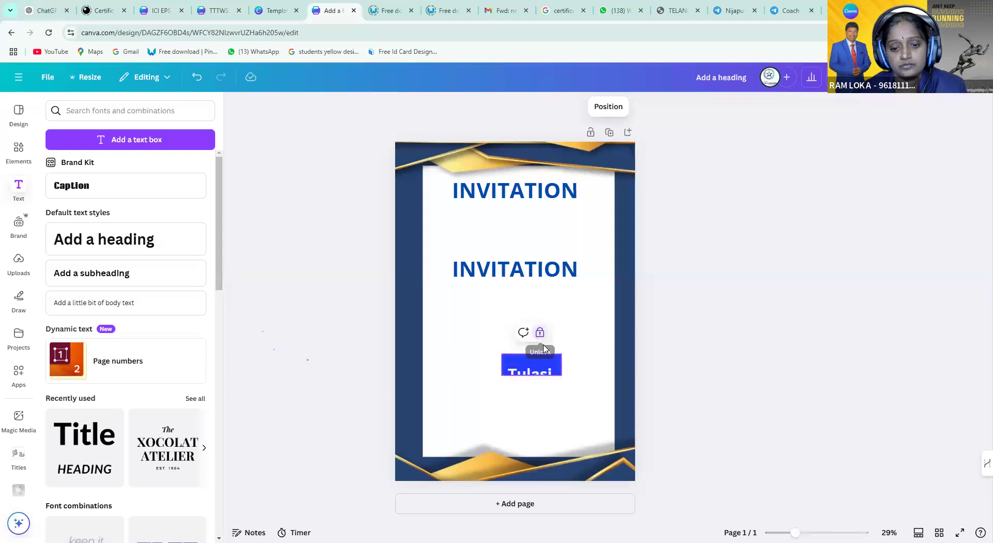
{"action": "left_click", "coordinate": [554, 354]}
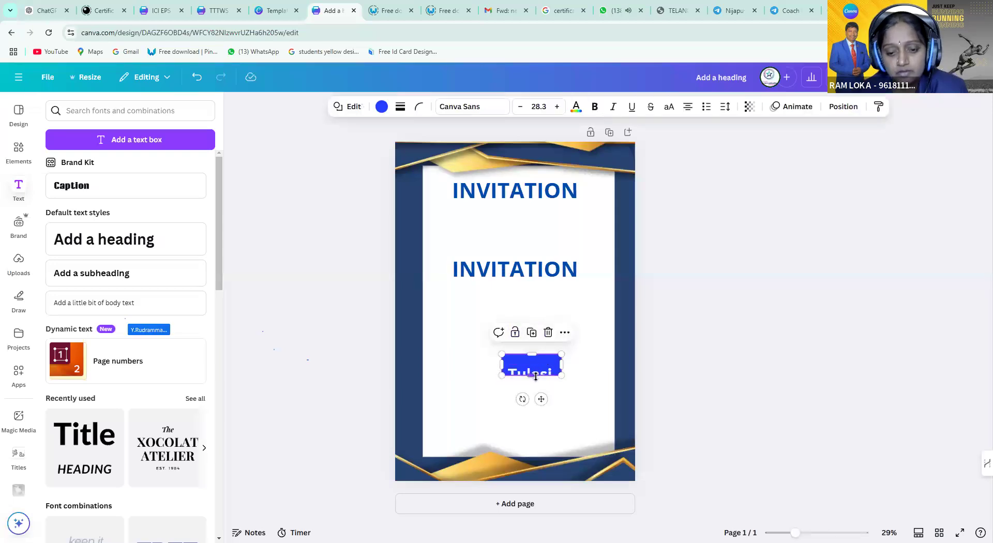
Centre the Tulasi text on the blue rectangle
{"action": "left_click", "coordinate": [563, 377]}
{"action": "left_click_drag", "start_coordinate": [524, 376], "coordinate": [576, 343]}
{"action": "left_click", "coordinate": [564, 355]}
{"action": "left_click_drag", "start_coordinate": [538, 377], "coordinate": [543, 359]}
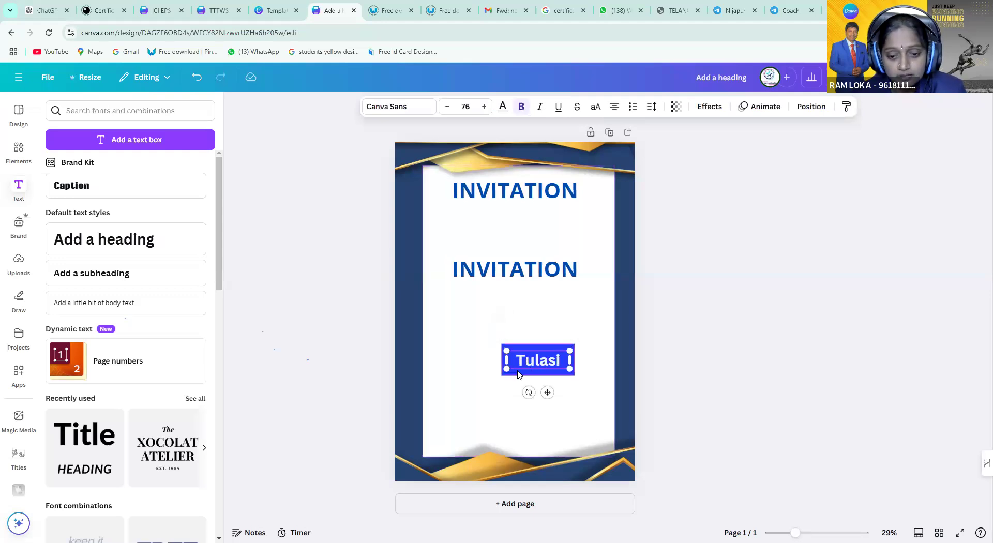
Group the Tulasi text with the blue rectangle and enlarge the group
{"action": "left_click", "coordinate": [519, 374]}
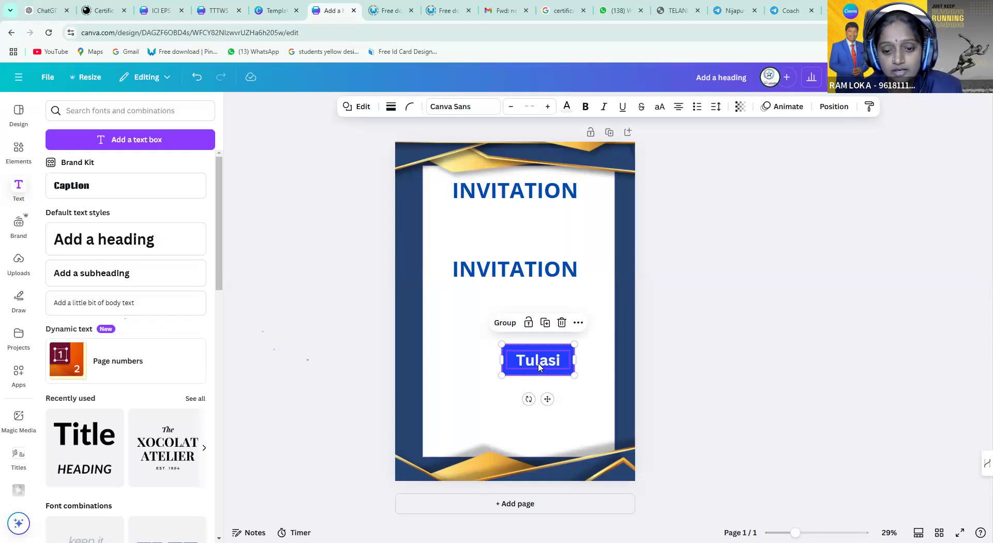
{"action": "left_click", "coordinate": [500, 323]}
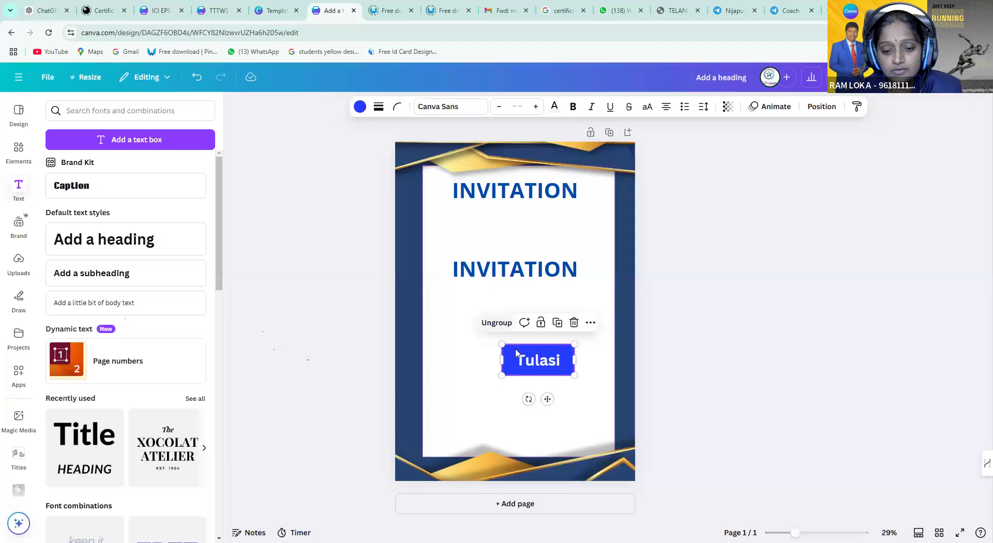
{"action": "left_click_drag", "start_coordinate": [536, 360], "coordinate": [465, 329]}
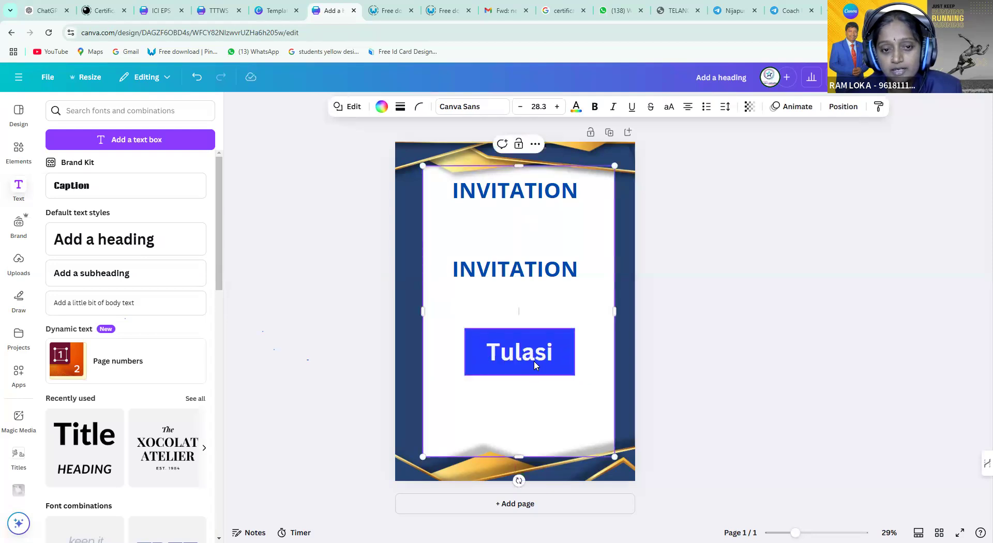
{"action": "left_click", "coordinate": [534, 361]}
{"action": "key", "text": "Escape"}
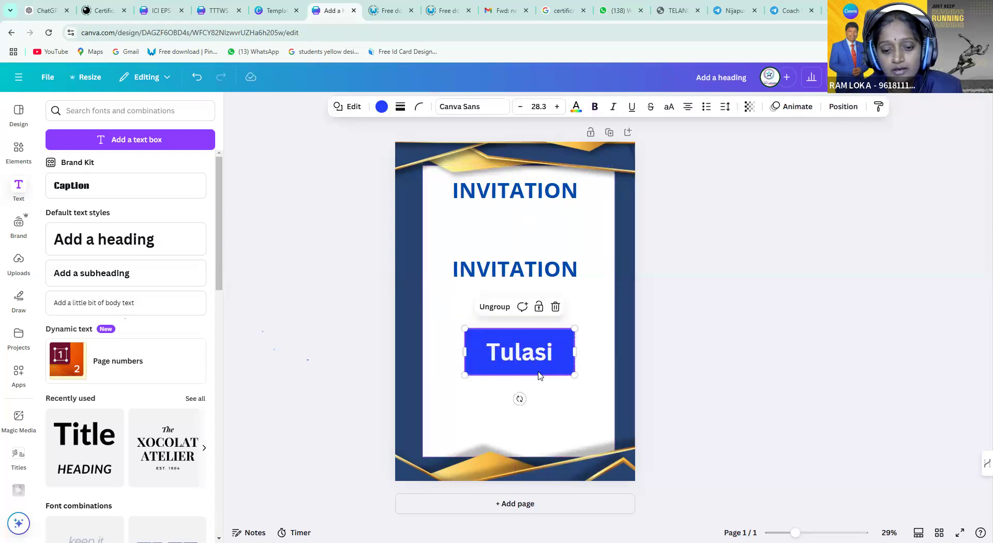
Try several fills on the Tulasi label and settle on the blue-to-pink gradient
{"action": "left_click", "coordinate": [381, 106]}
{"action": "left_click", "coordinate": [88, 360]}
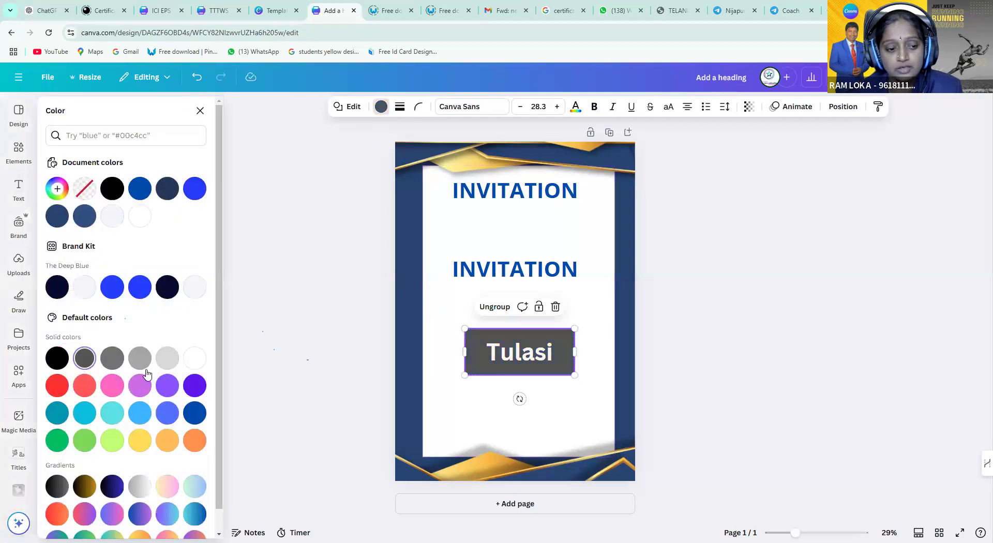
{"action": "left_click", "coordinate": [165, 362]}
{"action": "left_click", "coordinate": [139, 441]}
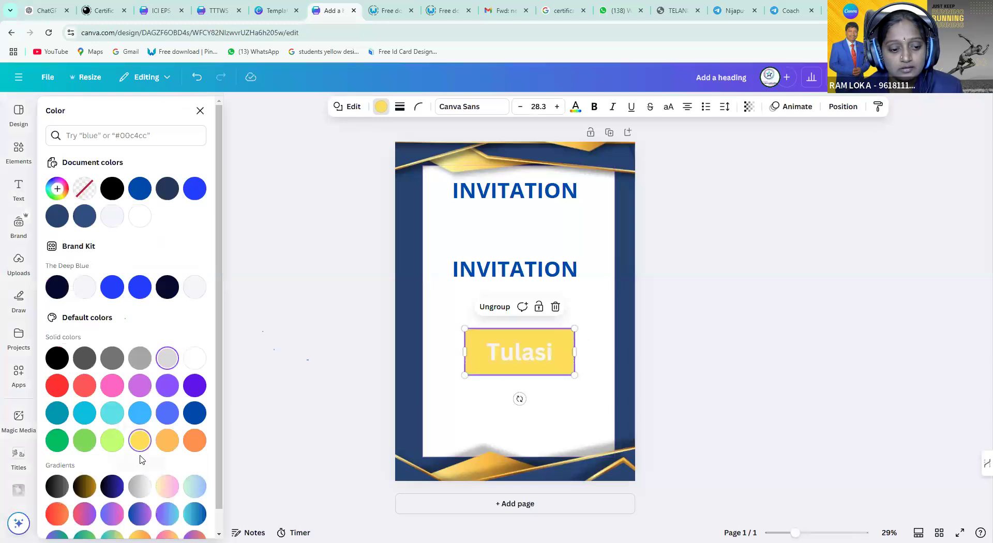
{"action": "left_click", "coordinate": [112, 487]}
{"action": "left_click", "coordinate": [85, 486]}
{"action": "scroll", "coordinate": [104, 437], "scroll_direction": "down", "scroll_amount": 1}
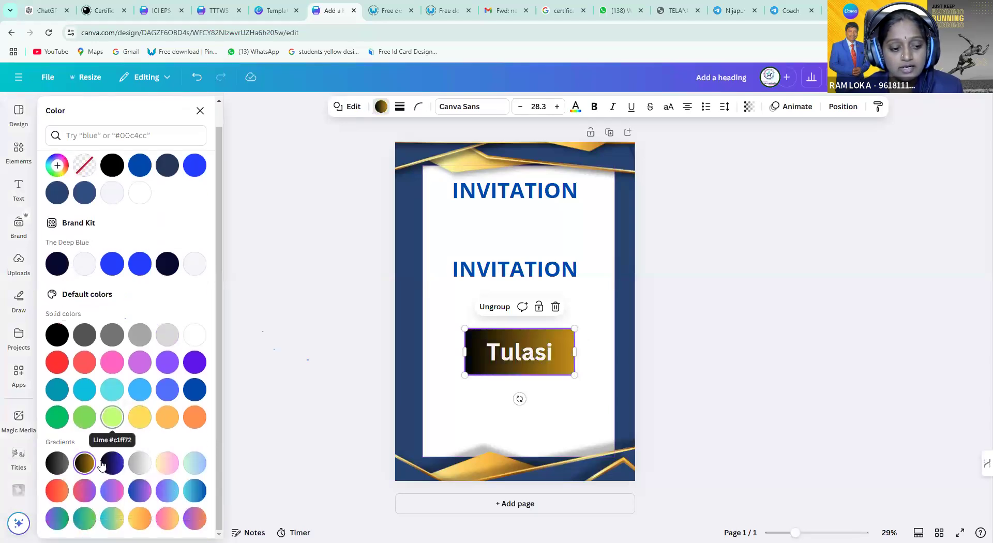
{"action": "left_click", "coordinate": [86, 497]}
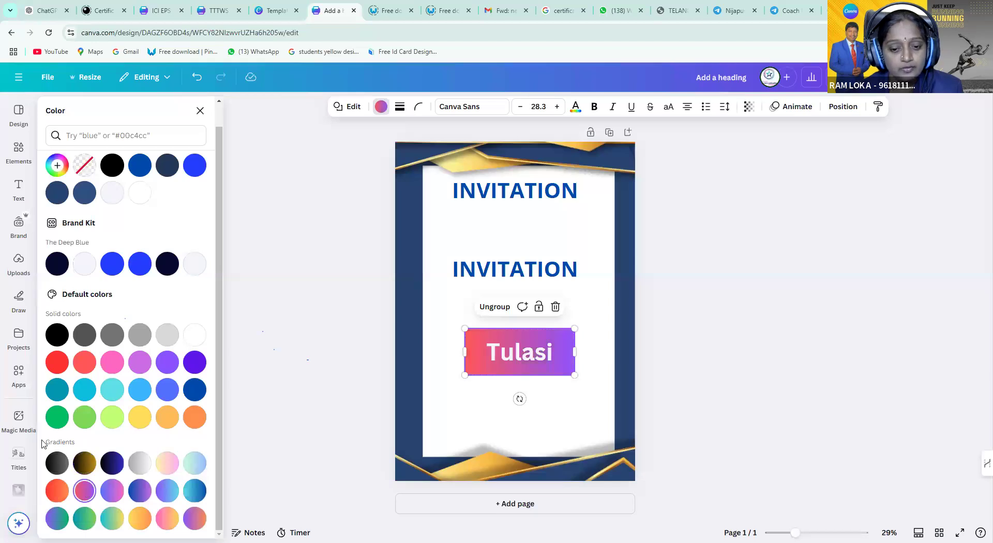
{"action": "left_click", "coordinate": [112, 490]}
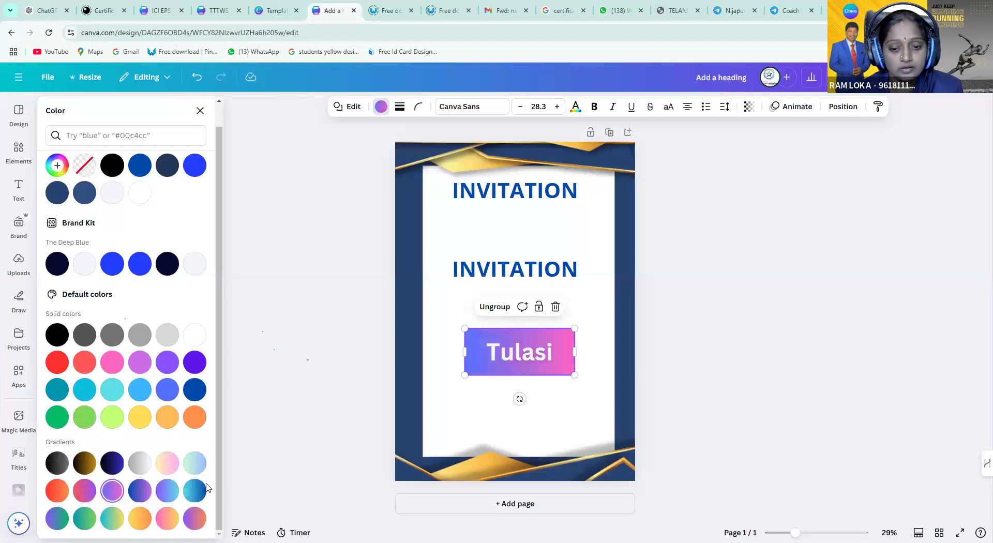
Shrink the gradient Tulasi label and move it to the page's lower-right corner
{"action": "left_click_drag", "start_coordinate": [483, 344], "coordinate": [558, 428]}
{"action": "left_click_drag", "start_coordinate": [560, 438], "coordinate": [561, 440]}
{"action": "left_click", "coordinate": [471, 354]}
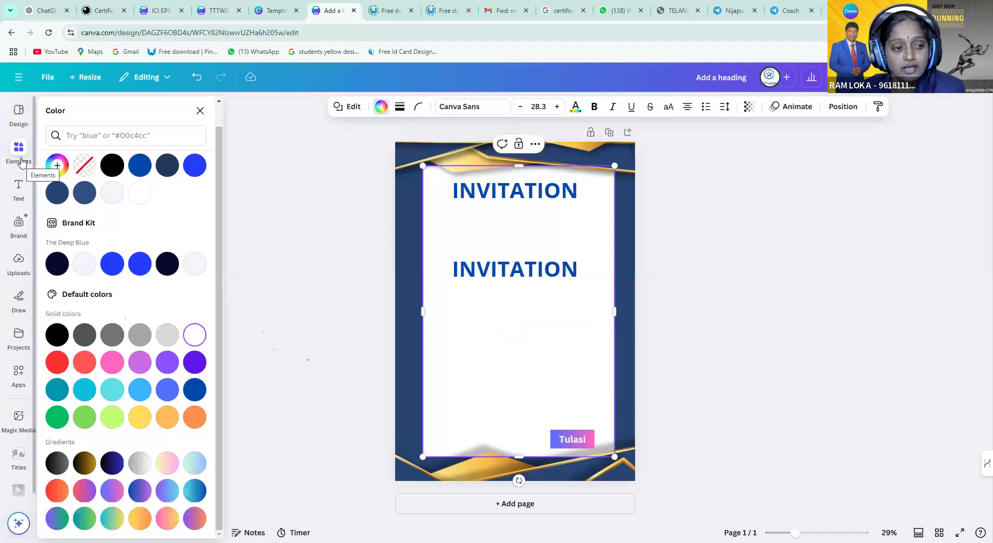
Add a frame from Elements, sized as a small square right below the second INVITATION heading
{"action": "left_click", "coordinate": [20, 162]}
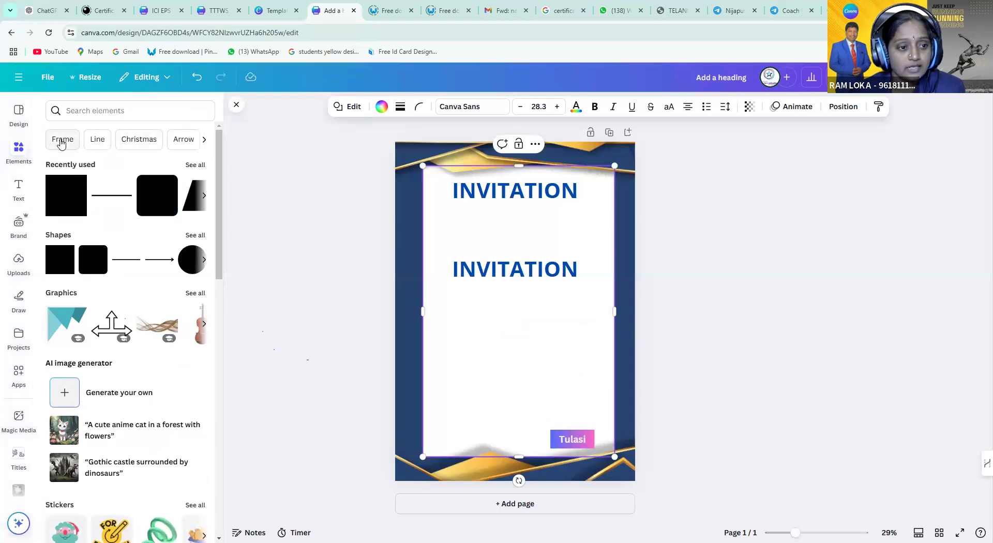
{"action": "left_click", "coordinate": [61, 139]}
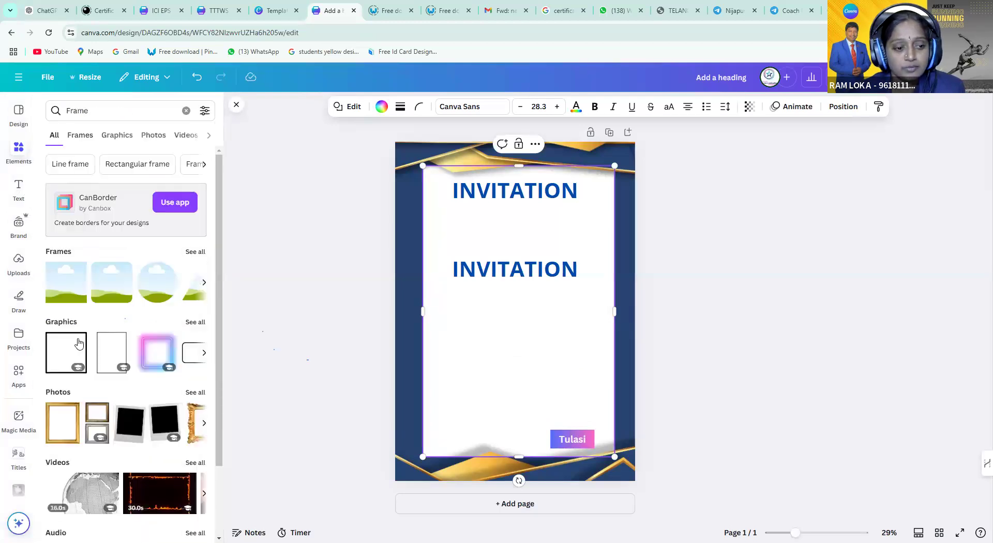
{"action": "left_click", "coordinate": [78, 299]}
{"action": "left_click_drag", "start_coordinate": [452, 247], "coordinate": [496, 284]}
{"action": "left_click_drag", "start_coordinate": [536, 340], "coordinate": [572, 333]}
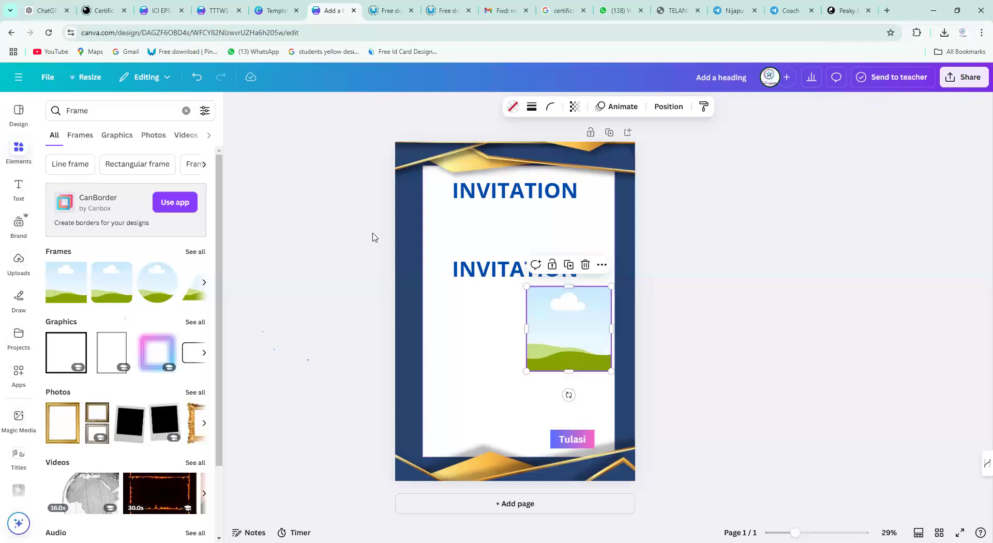
{"action": "left_click", "coordinate": [311, 397]}
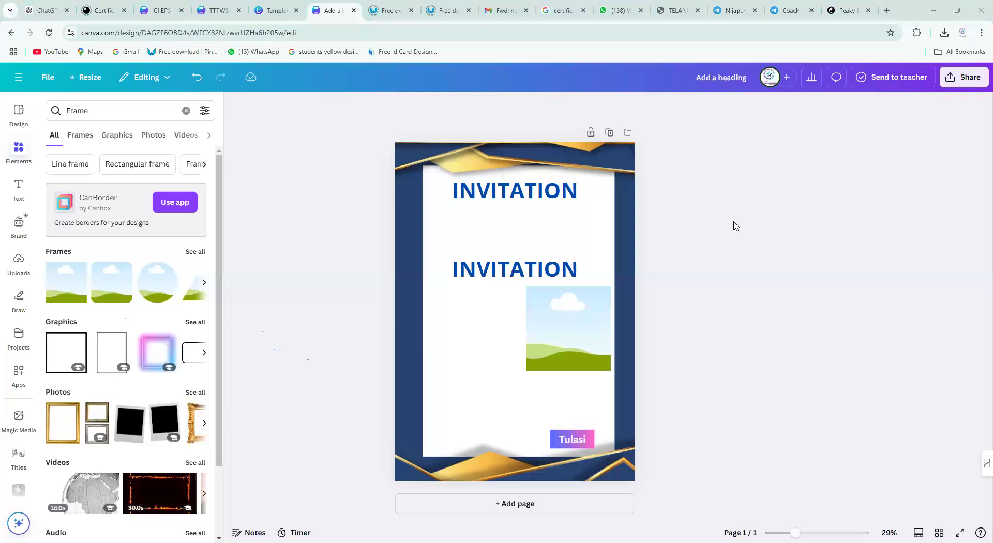
Drop the uploaded arms-spread photo of the man in a blue suit into the frame, resize and reposition it, and open its border colour options
{"action": "left_click", "coordinate": [17, 263]}
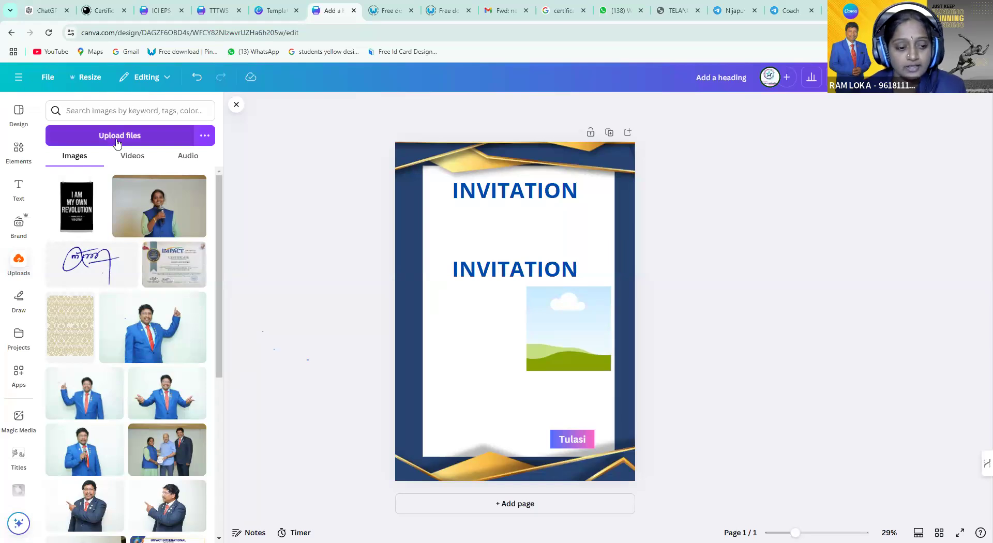
{"action": "left_click", "coordinate": [158, 406]}
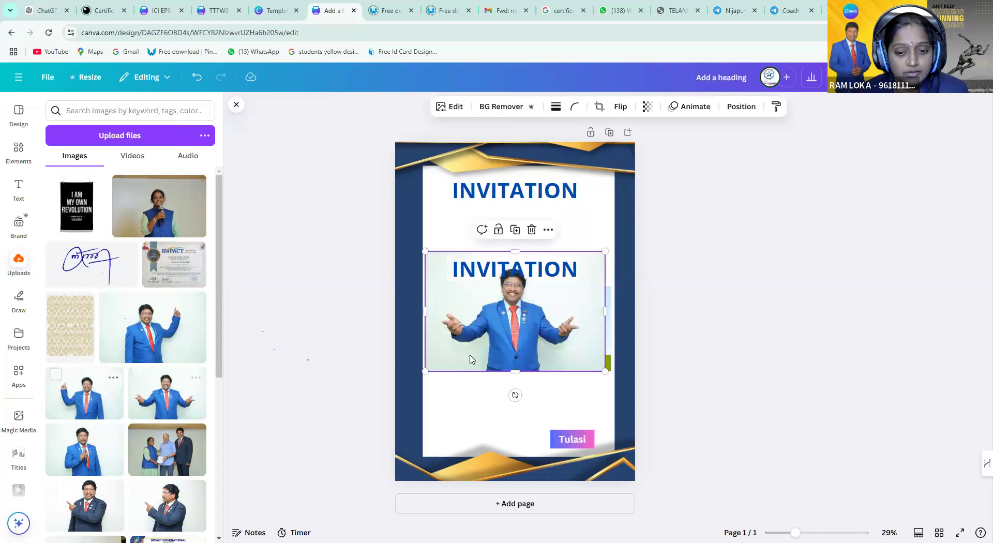
{"action": "left_click_drag", "start_coordinate": [565, 344], "coordinate": [563, 351]}
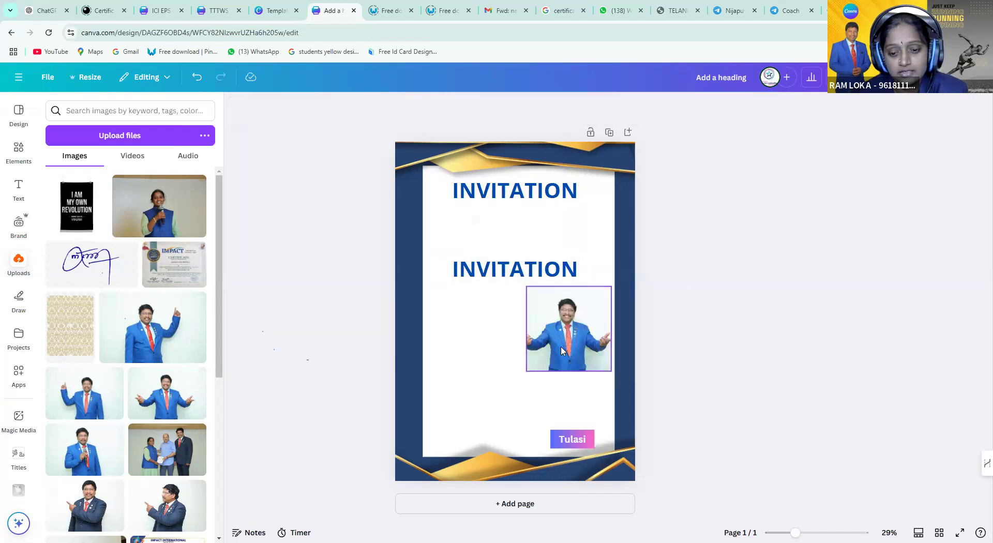
{"action": "double_click", "coordinate": [571, 340]}
{"action": "double_click", "coordinate": [561, 346]}
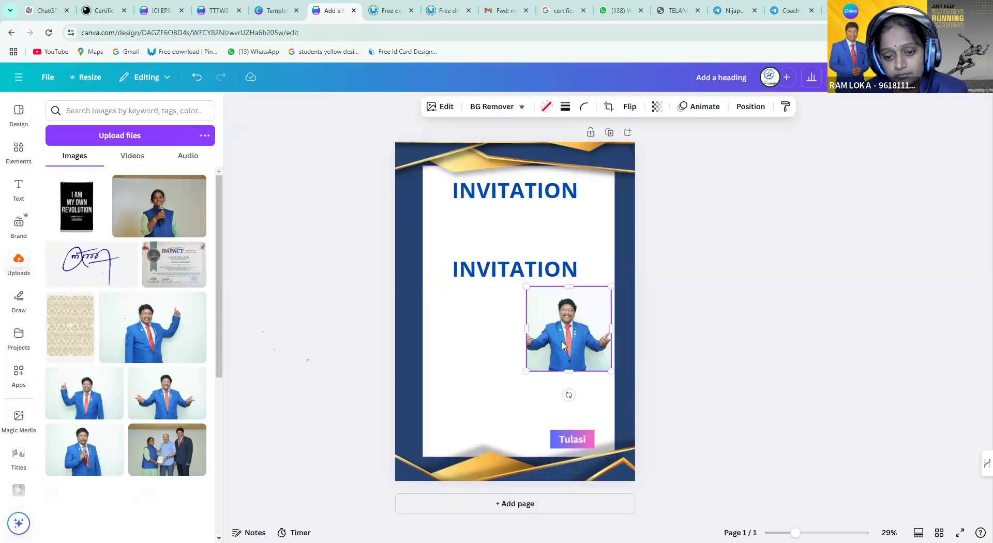
{"action": "left_click_drag", "start_coordinate": [526, 287], "coordinate": [506, 322]}
{"action": "mouse_move", "coordinate": [586, 322]}
{"action": "left_mouse_down"}
{"action": "mouse_move", "coordinate": [559, 332]}
{"action": "mouse_move", "coordinate": [571, 329]}
{"action": "left_mouse_up"}
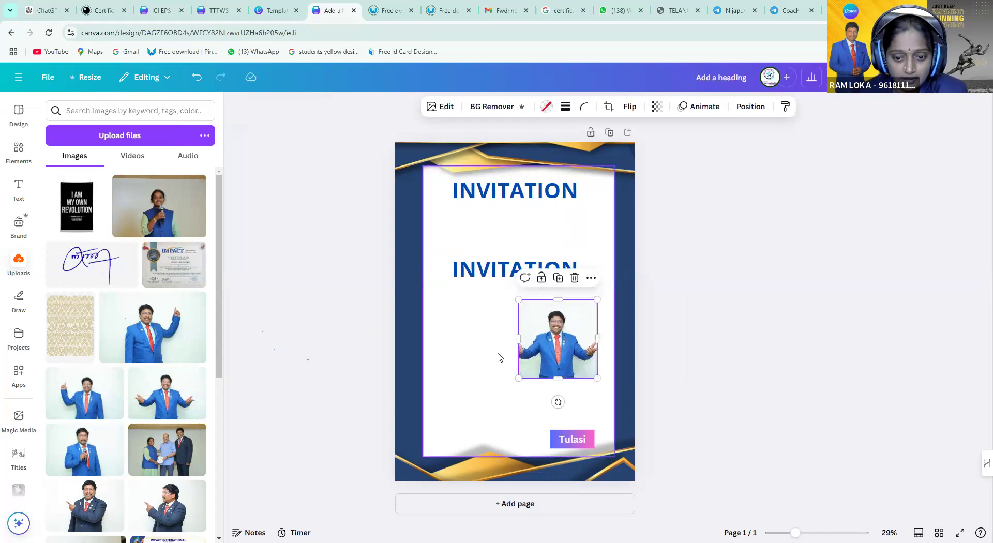
{"action": "left_click", "coordinate": [498, 356]}
{"action": "left_click", "coordinate": [548, 355]}
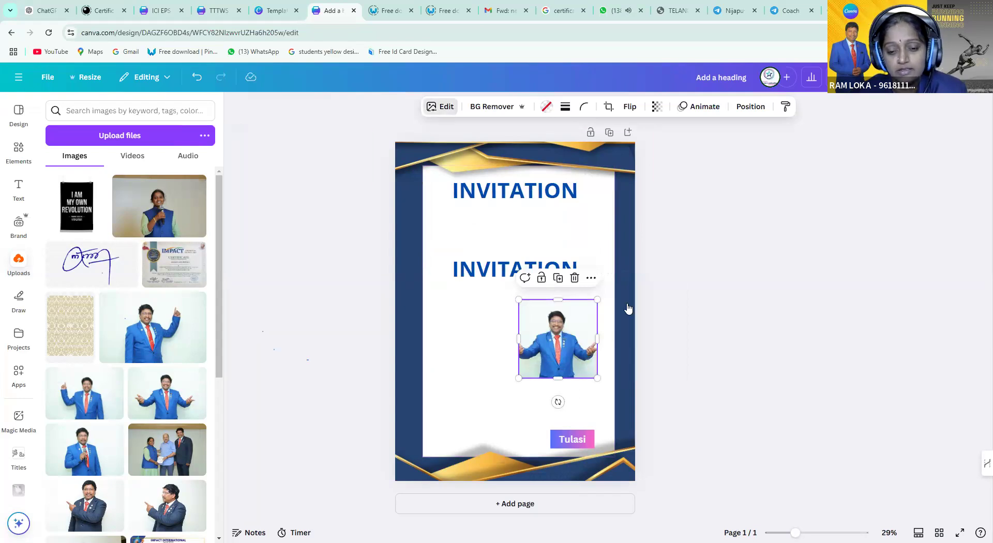
{"action": "left_click", "coordinate": [547, 107]}
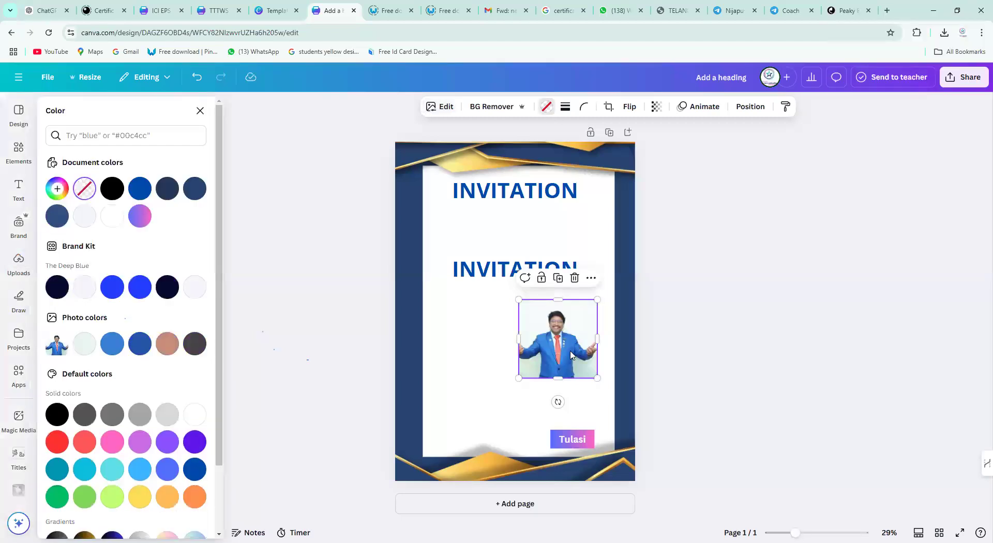
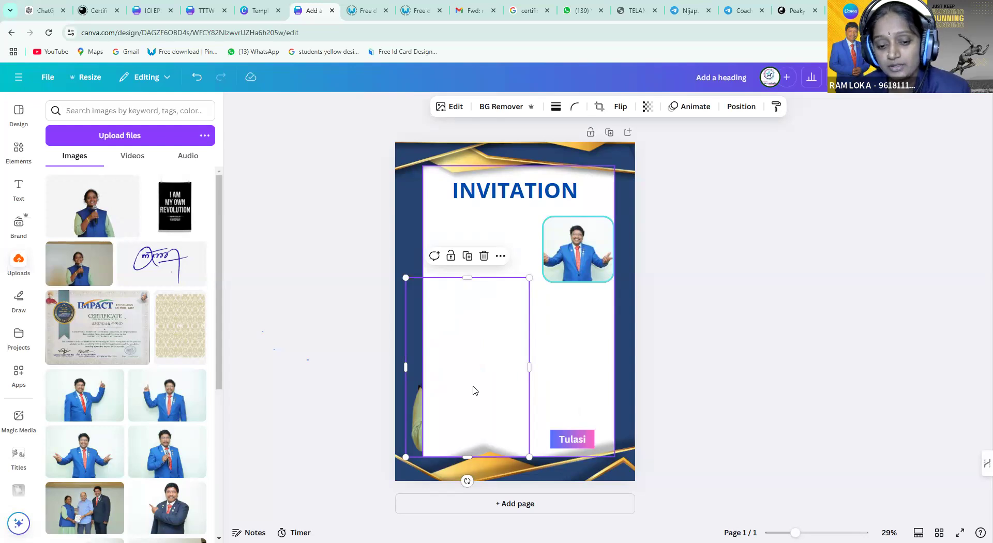
Bring the woman's cut-out photo in front of the white panel and nudge it slightly right
{"action": "left_click", "coordinate": [415, 423]}
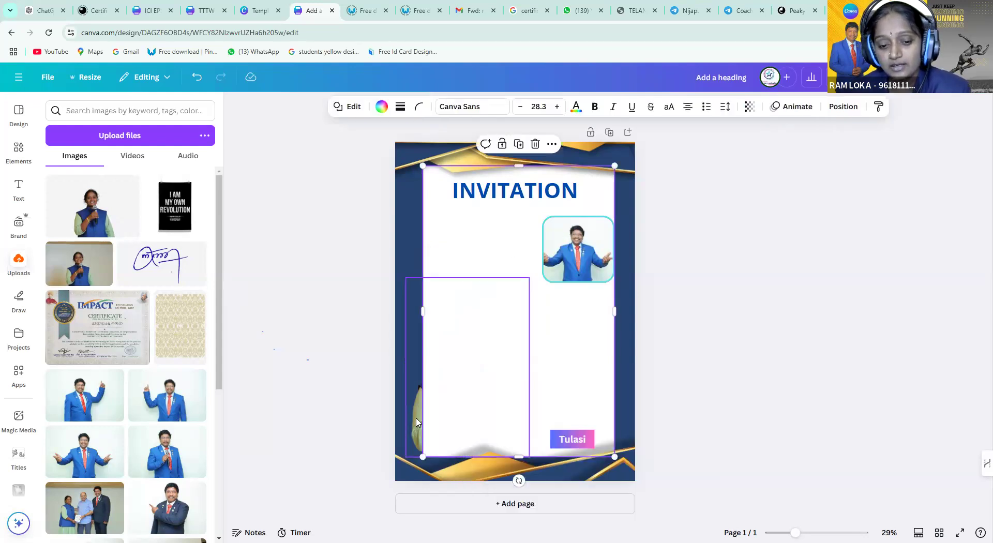
{"action": "right_click", "coordinate": [417, 422]}
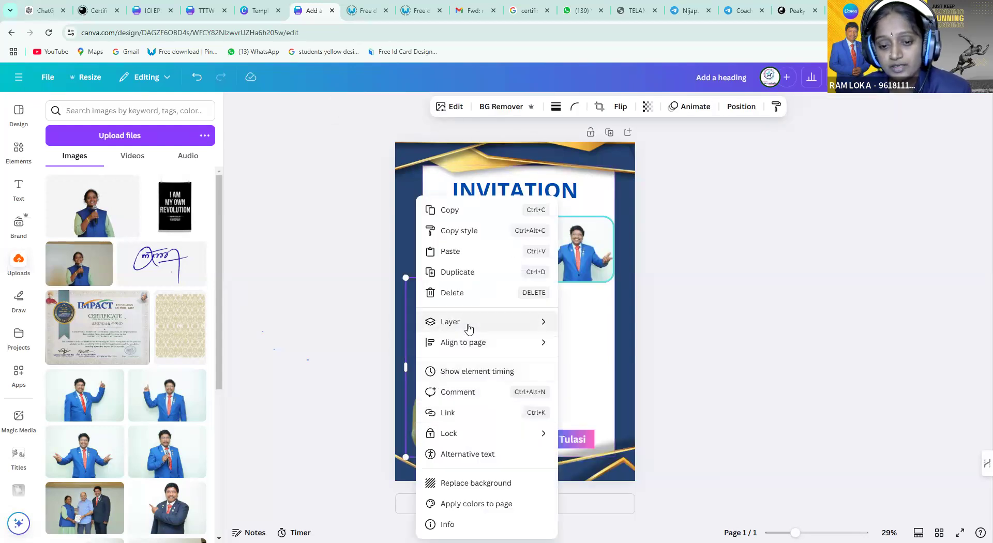
{"action": "mouse_move", "coordinate": [469, 329]}
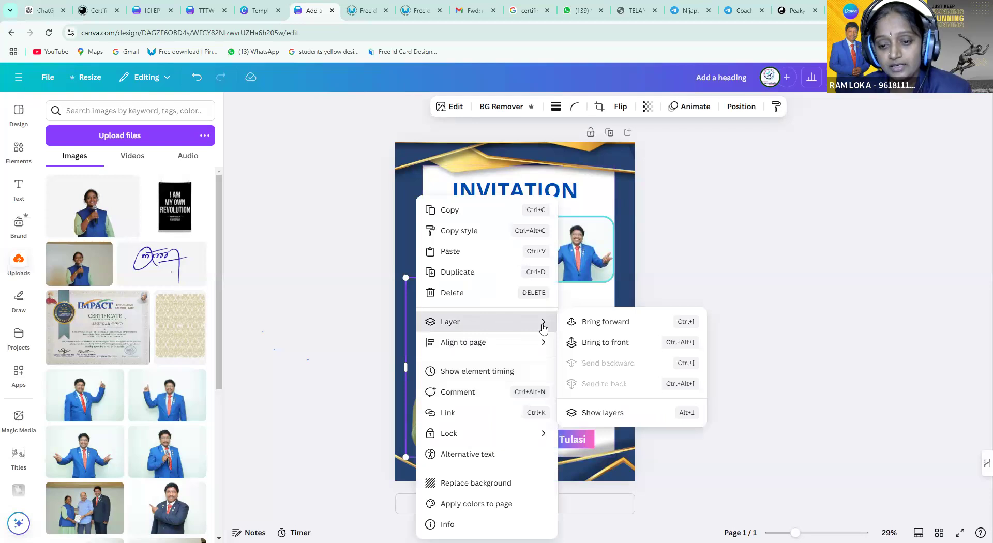
{"action": "left_click", "coordinate": [607, 322]}
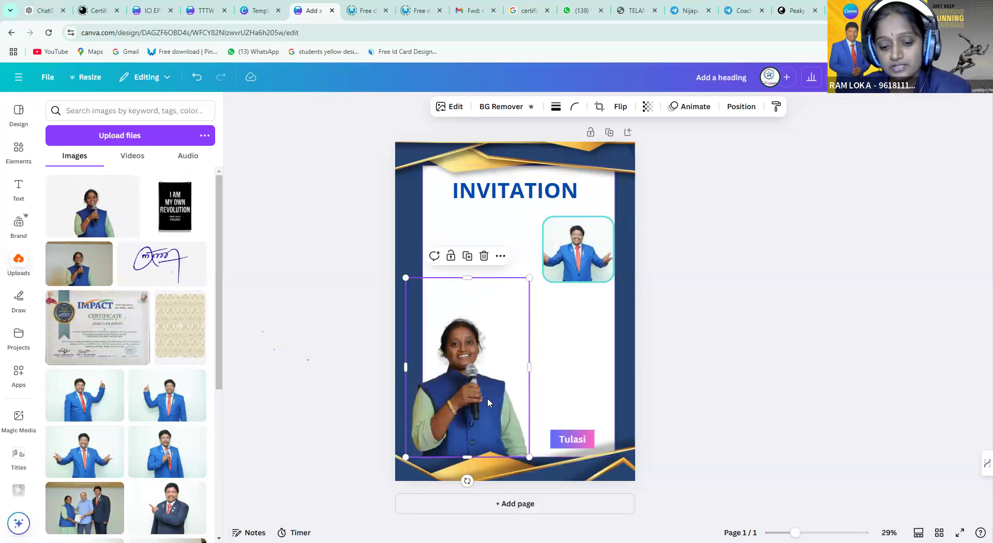
{"action": "left_click_drag", "start_coordinate": [484, 399], "coordinate": [469, 397]}
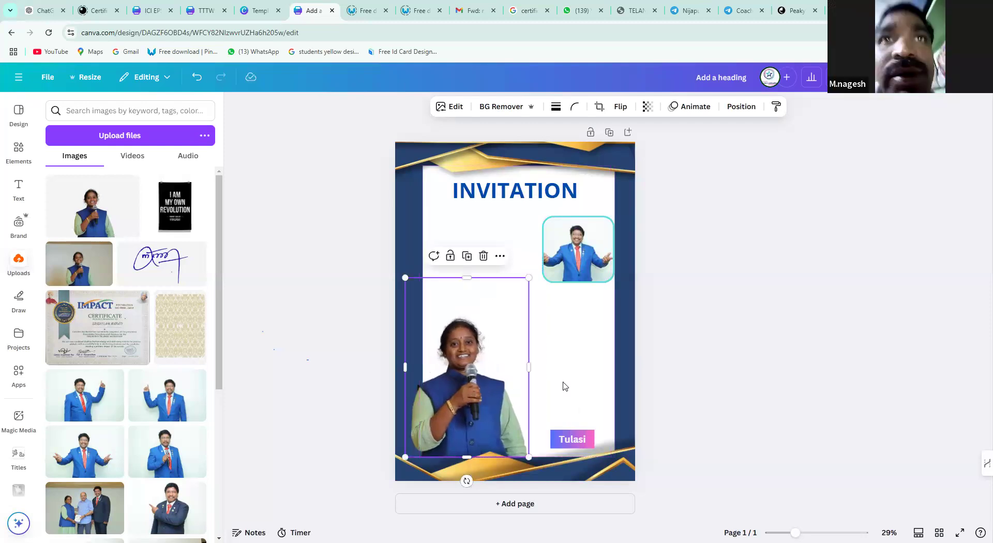
Leave the design and load the Google home page in the browser
{"action": "left_click", "coordinate": [912, 212]}
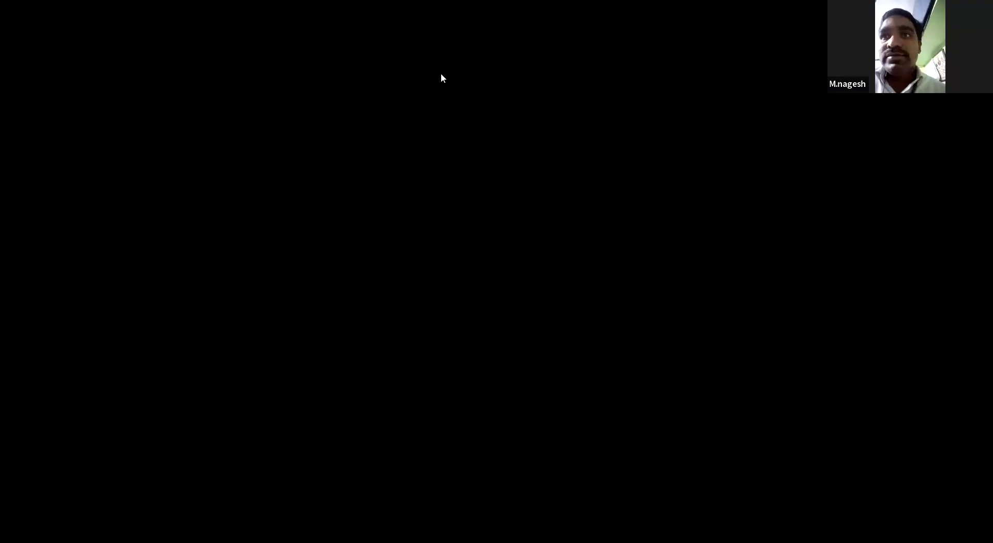
{"action": "key", "text": "ctrl+9"}
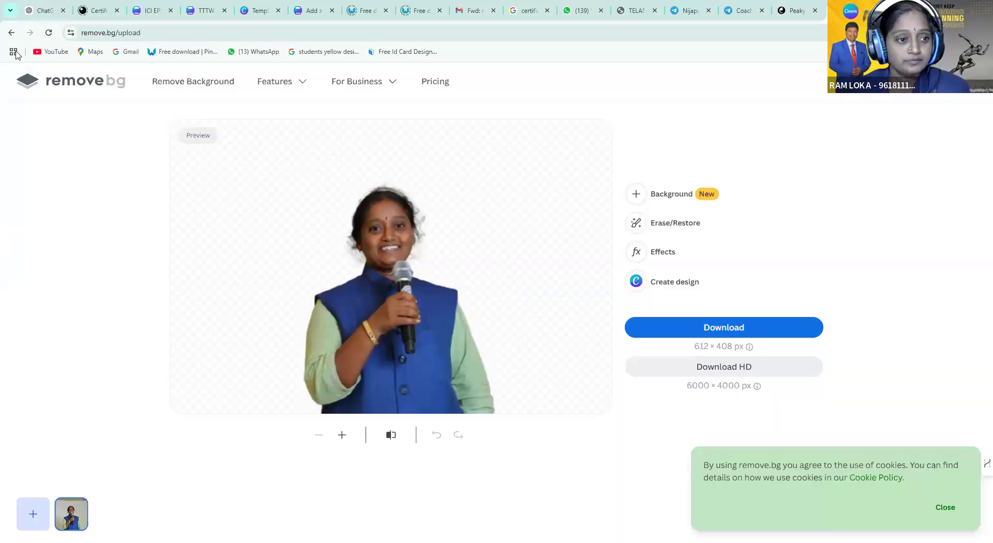
{"action": "left_click", "coordinate": [190, 36]}
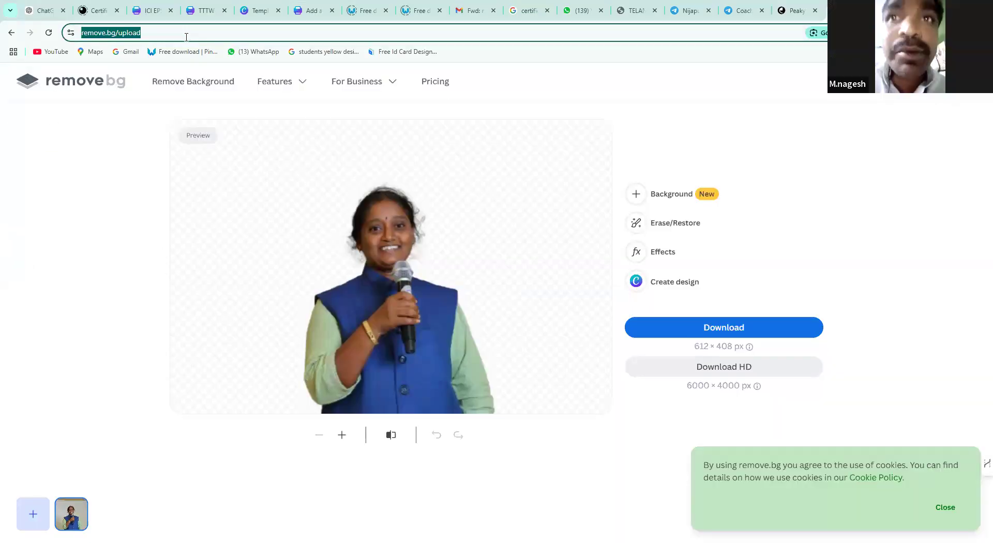
{"action": "type", "text": "google.com"}
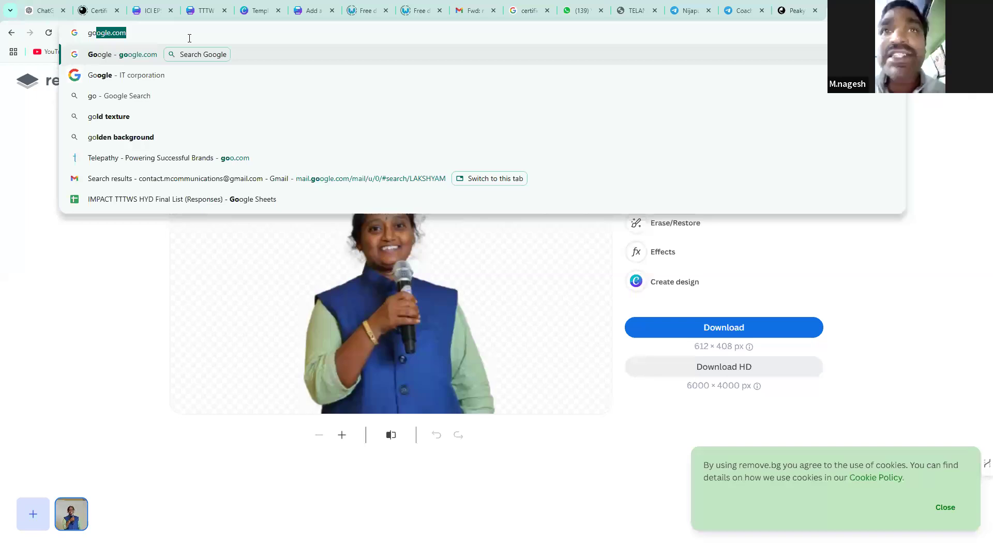
{"action": "key", "text": "Return"}
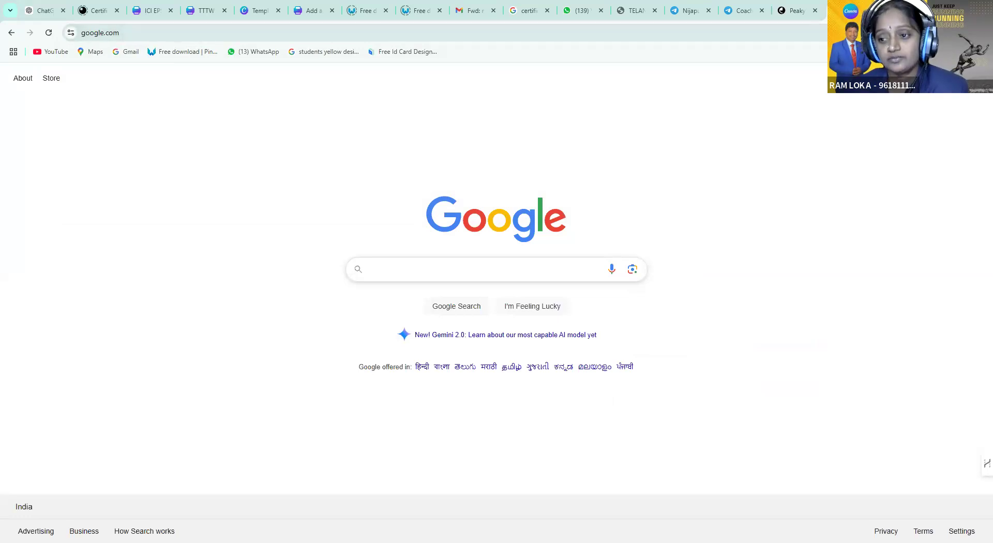
Search Google for bgremove and open remove.bg's image upload
{"action": "left_click", "coordinate": [474, 278]}
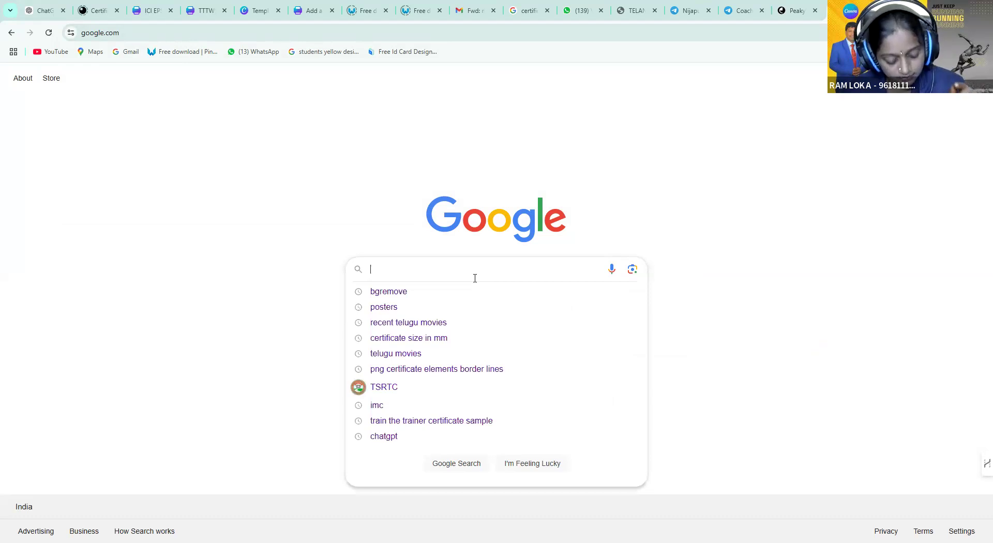
{"action": "type", "text": "bg"}
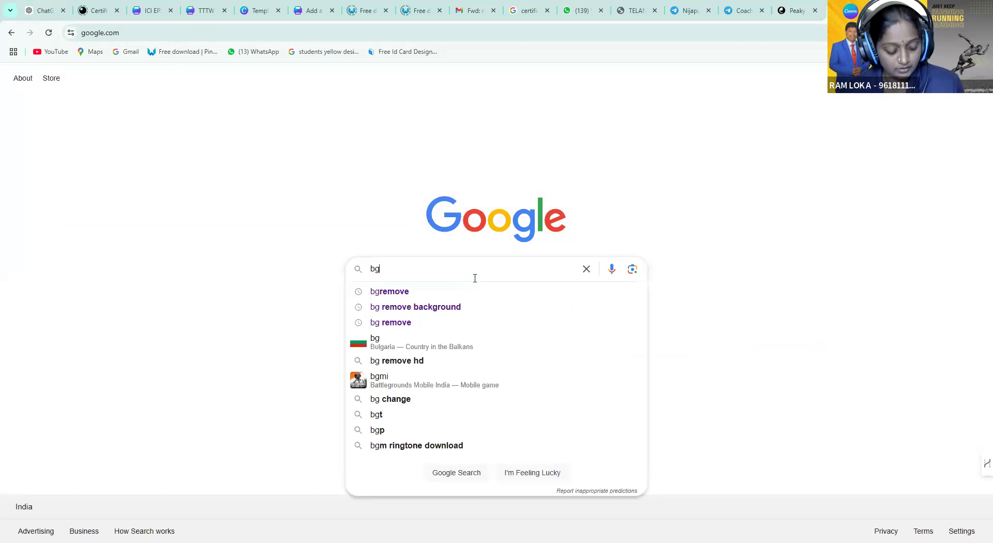
{"action": "type", "text": "remove"}
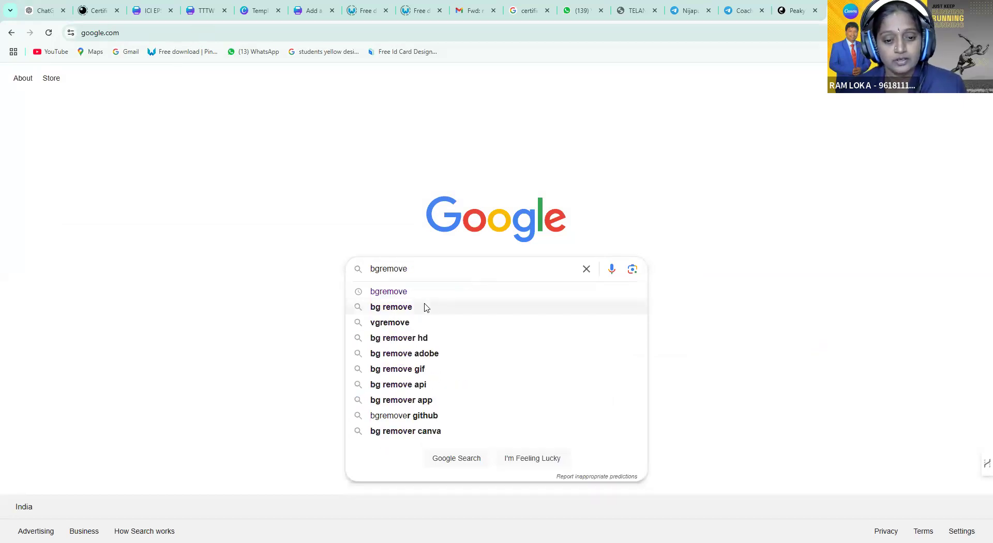
{"action": "left_click", "coordinate": [410, 293]}
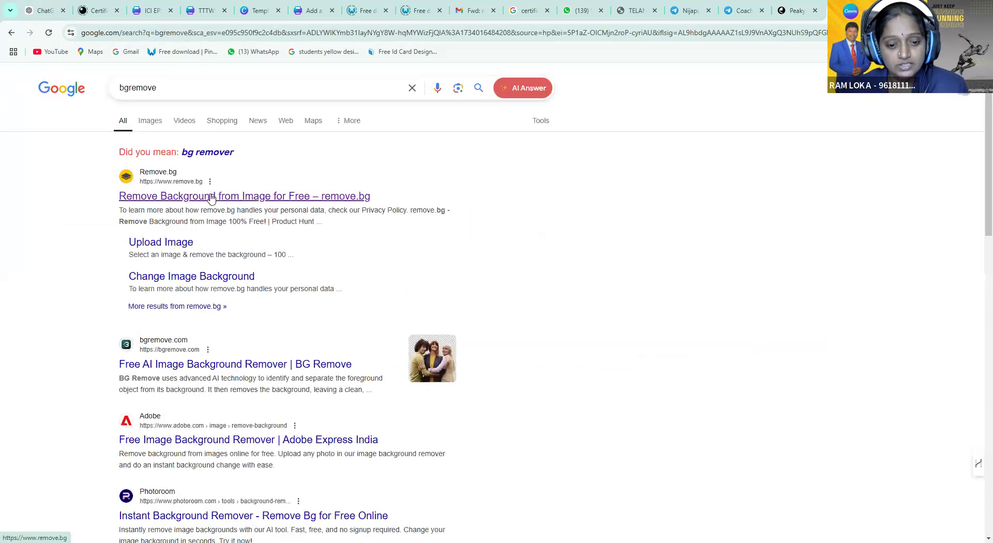
{"action": "left_click", "coordinate": [211, 197]}
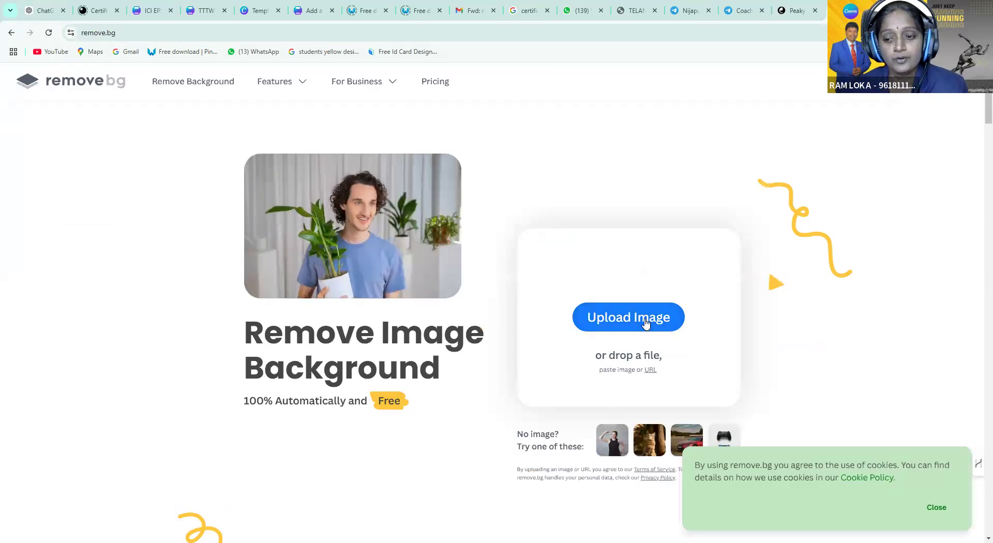
{"action": "left_click", "coordinate": [645, 323]}
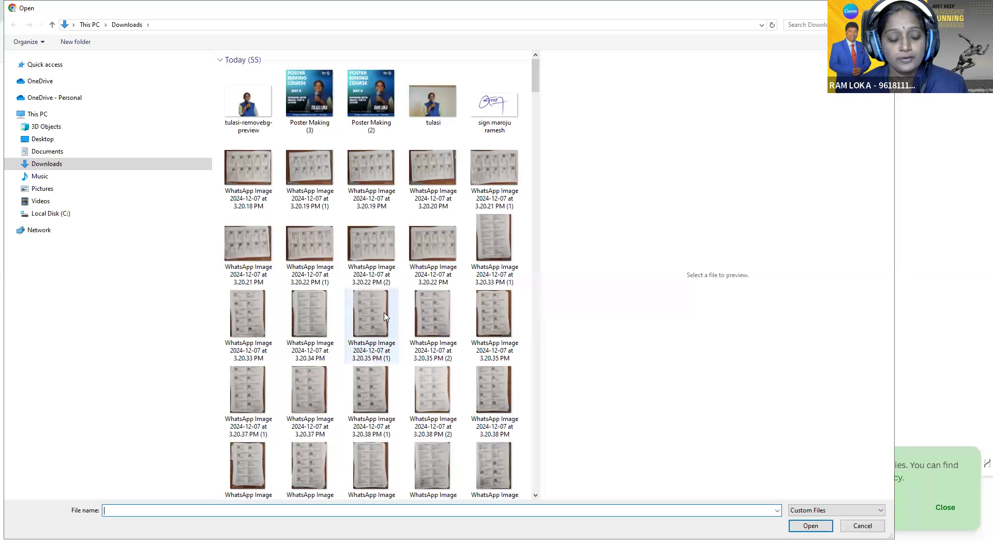
Upload IMG_2821 to remove.bg and download the 612 × 408 px background-free version
{"action": "scroll", "coordinate": [384, 317], "scroll_direction": "down", "scroll_amount": 10}
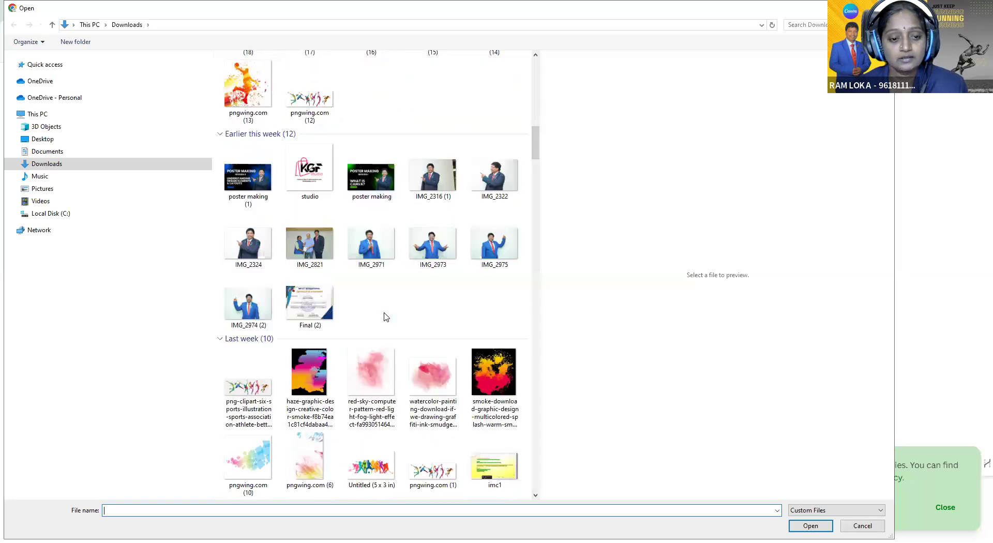
{"action": "left_click", "coordinate": [332, 251]}
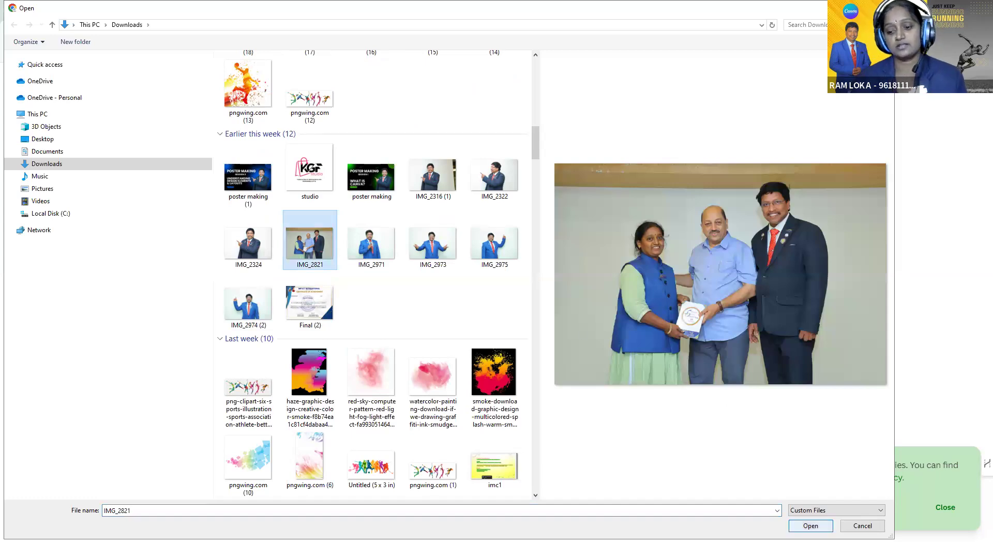
{"action": "left_click", "coordinate": [811, 525]}
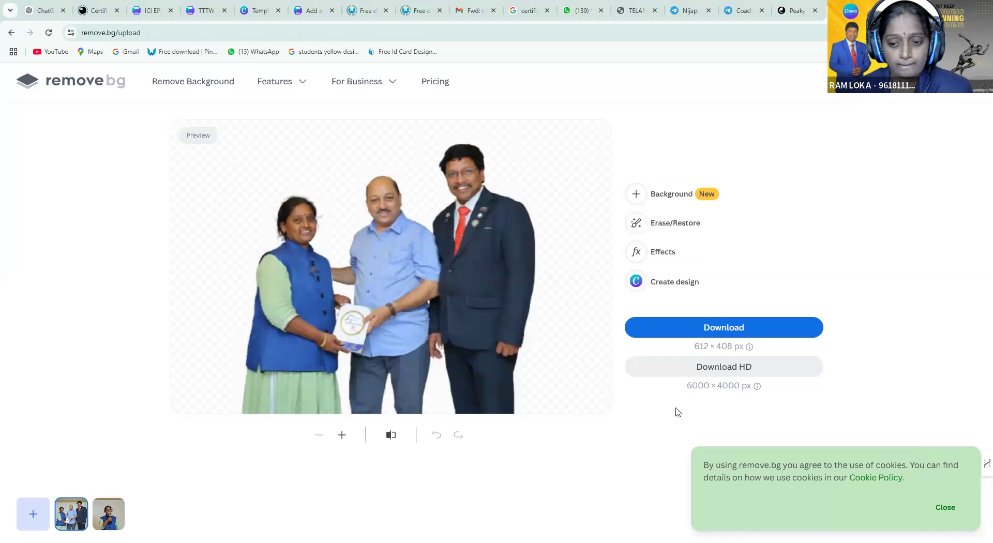
{"action": "left_click", "coordinate": [725, 331]}
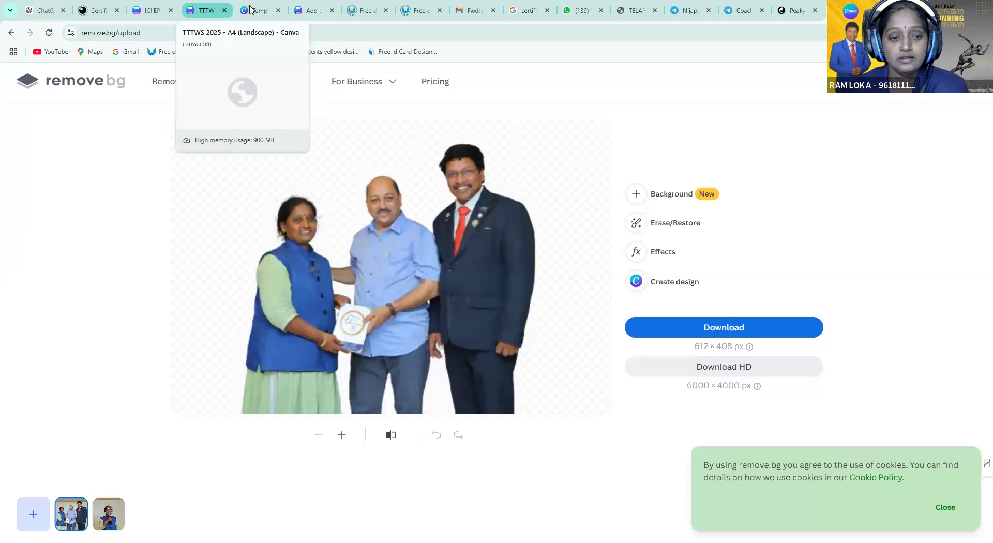
Upload IMG_2821-removebg-preview to the invitation design's Canva uploads
{"action": "left_click", "coordinate": [269, 10]}
{"action": "left_click", "coordinate": [311, 11]}
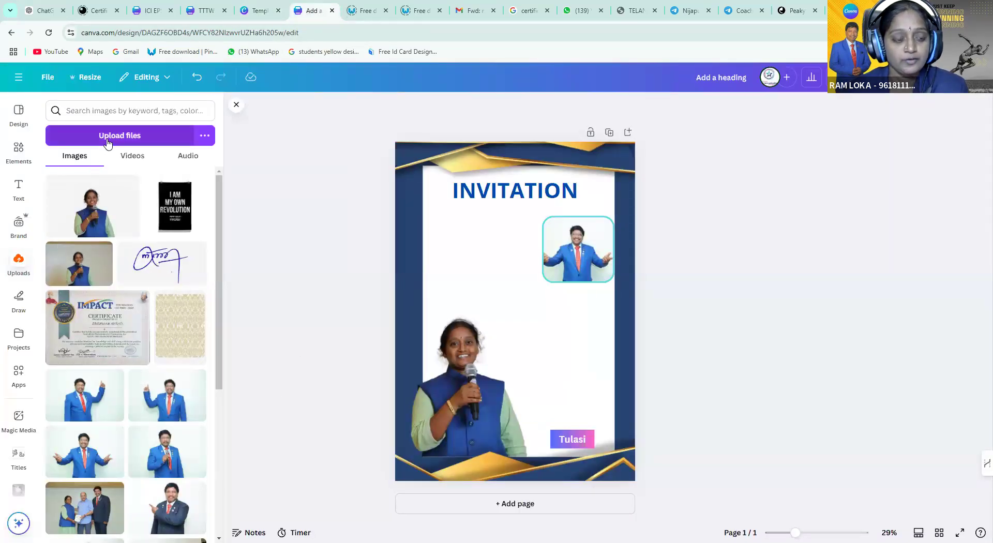
{"action": "left_click", "coordinate": [109, 137]}
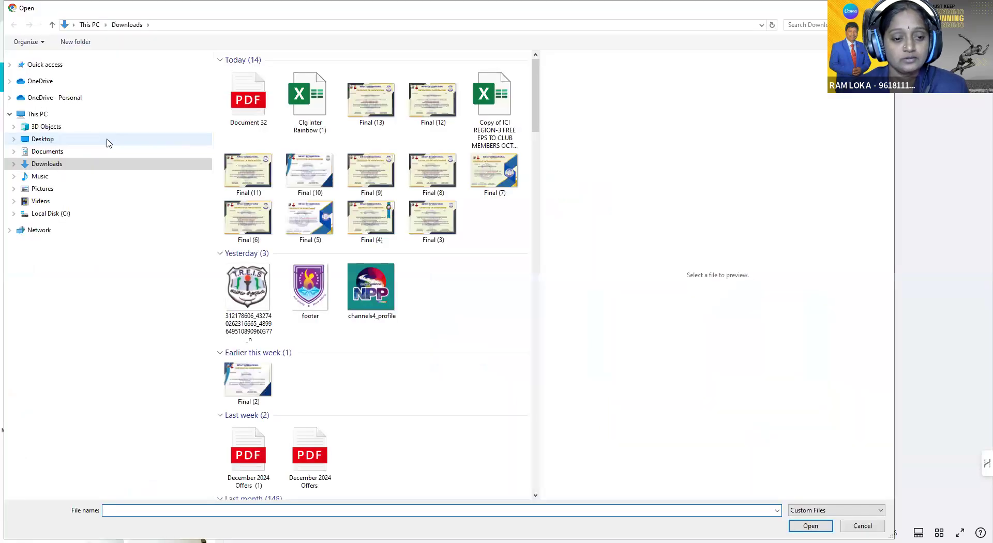
{"action": "left_click", "coordinate": [246, 107]}
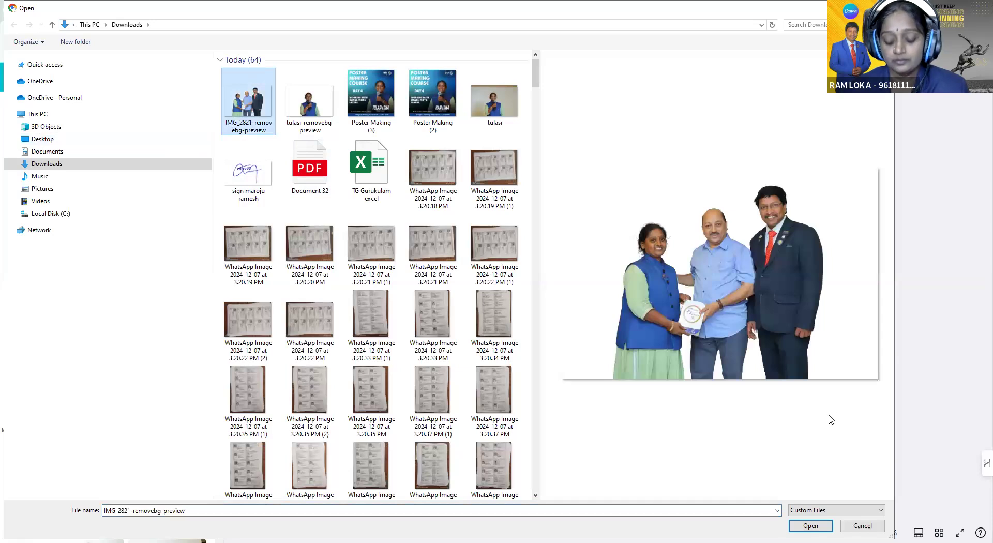
{"action": "key", "text": "Return"}
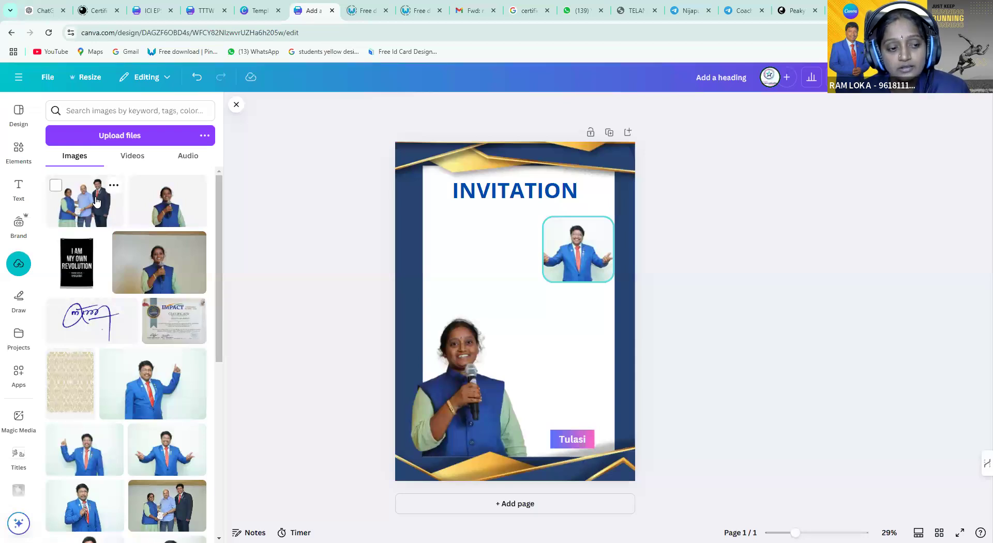
Add the group cut-out, shrink it, and place it at the card's lower right beside the woman's photo
{"action": "left_click", "coordinate": [96, 202]}
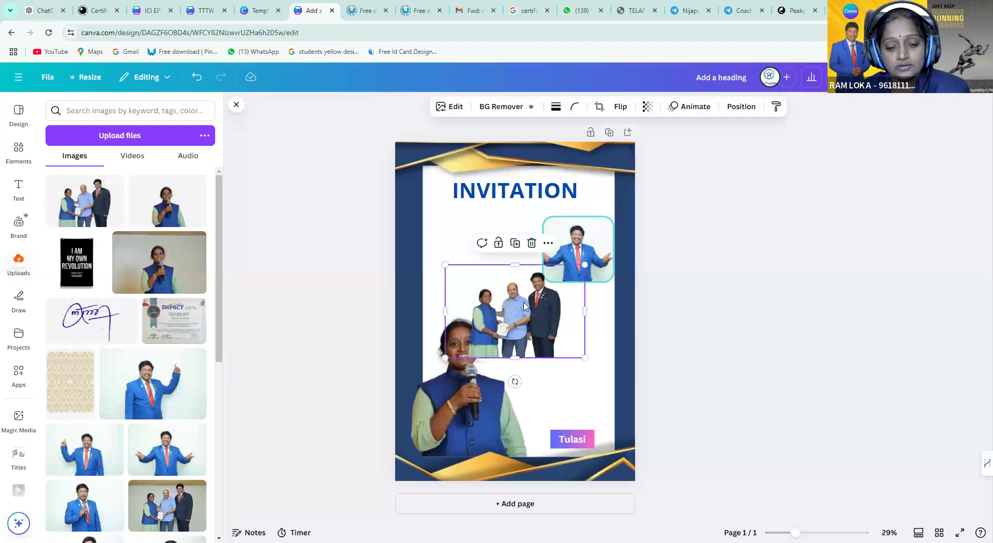
{"action": "left_click_drag", "start_coordinate": [445, 265], "coordinate": [415, 245]}
{"action": "left_click_drag", "start_coordinate": [590, 369], "coordinate": [633, 397]}
{"action": "left_click_drag", "start_coordinate": [549, 344], "coordinate": [578, 379]}
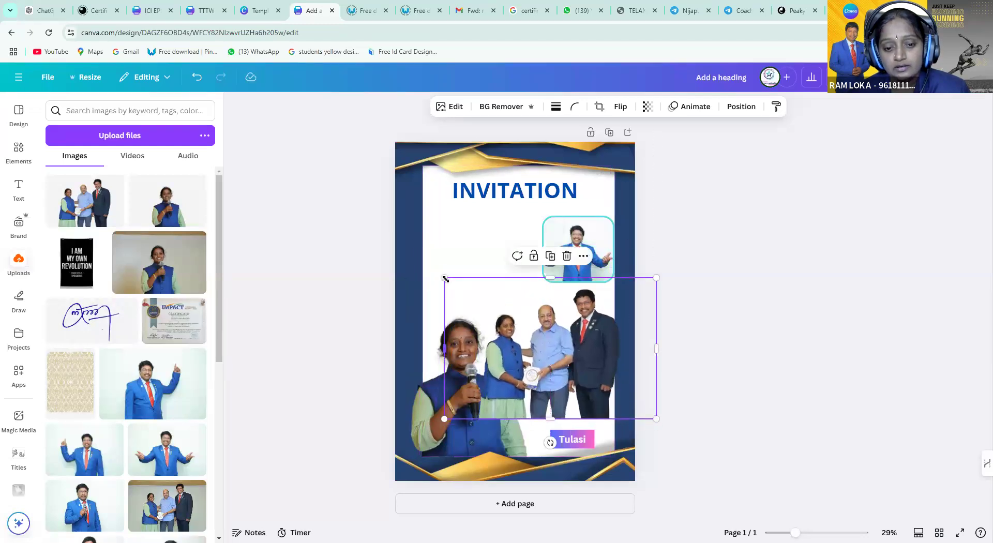
{"action": "left_click_drag", "start_coordinate": [444, 279], "coordinate": [524, 330]}
{"action": "left_click_drag", "start_coordinate": [608, 381], "coordinate": [590, 391]}
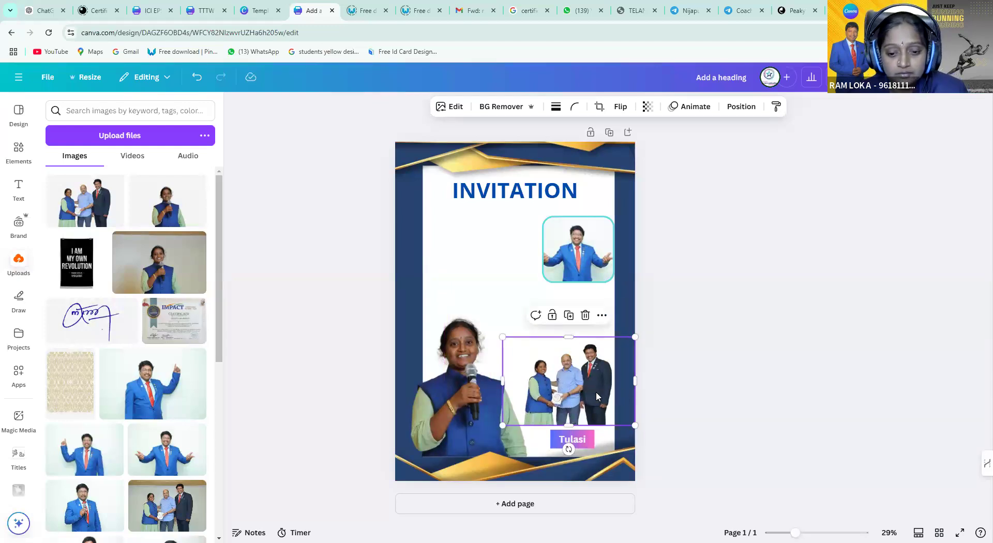
{"action": "left_click_drag", "start_coordinate": [591, 392], "coordinate": [592, 395]}
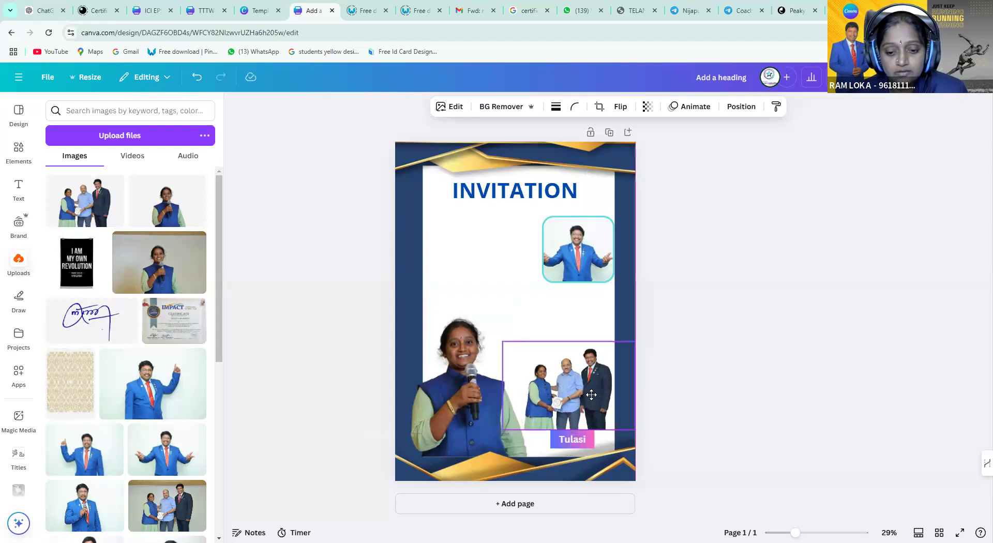
{"action": "left_click", "coordinate": [492, 259]}
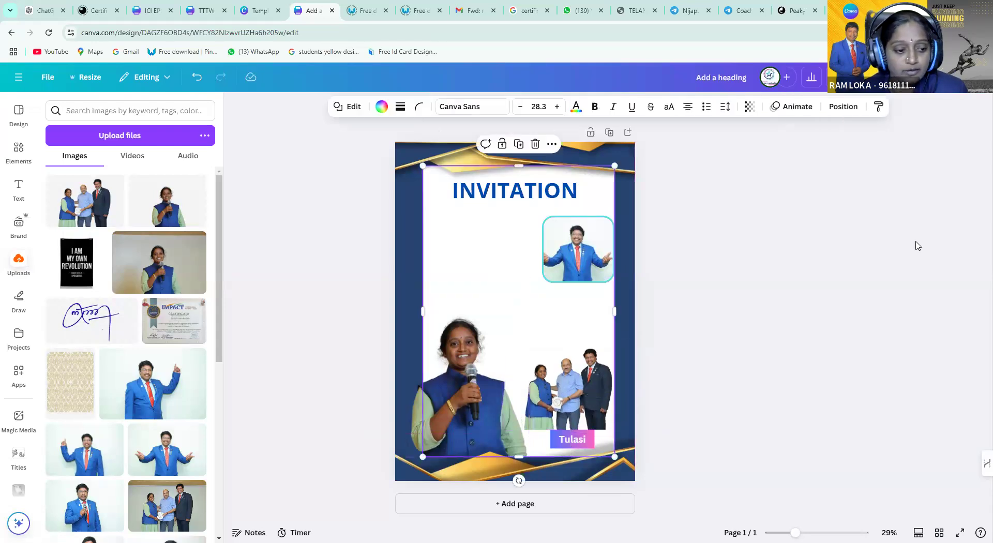
Add the gold damask pattern and enlarge it to cover the whole page
{"action": "left_click", "coordinate": [62, 392]}
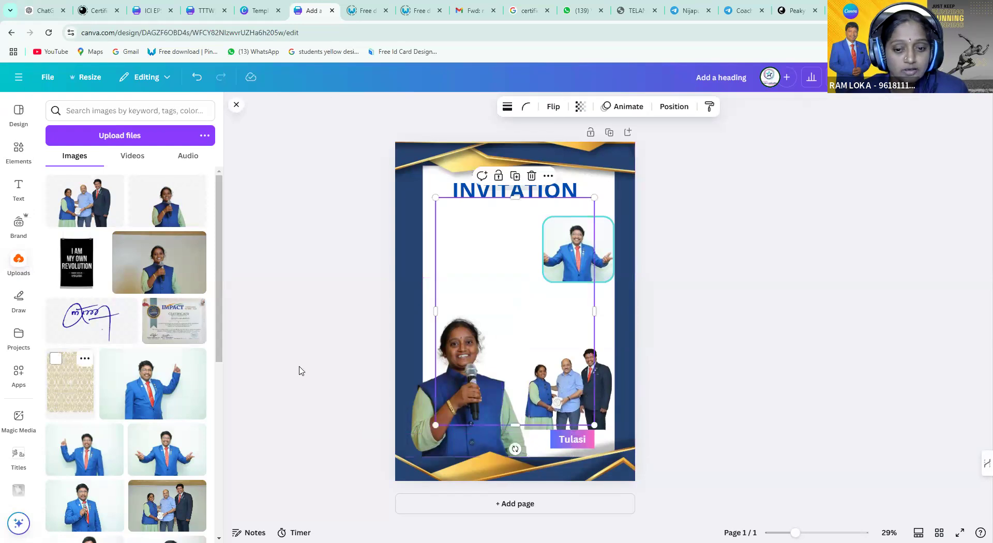
{"action": "left_click_drag", "start_coordinate": [435, 198], "coordinate": [402, 150]}
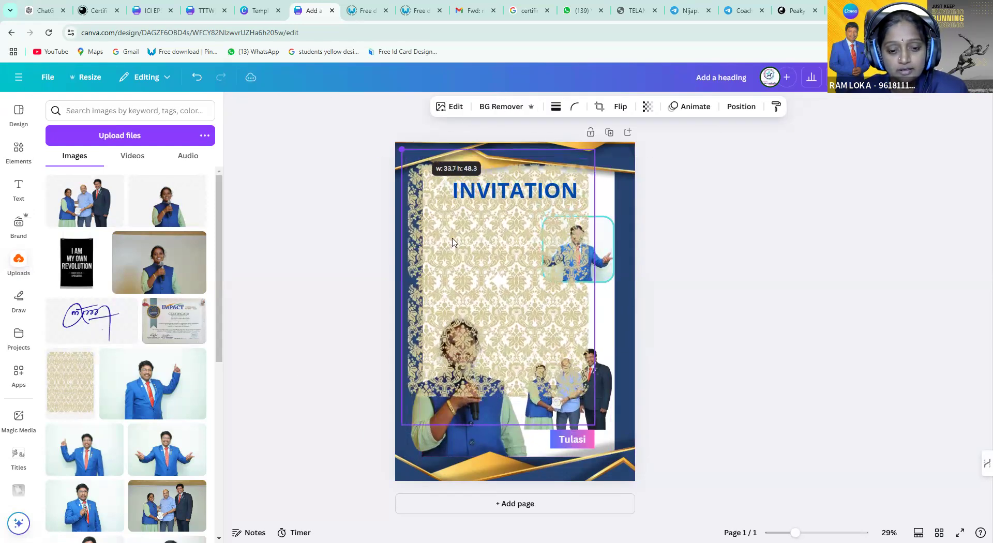
{"action": "left_click_drag", "start_coordinate": [595, 425], "coordinate": [644, 495]}
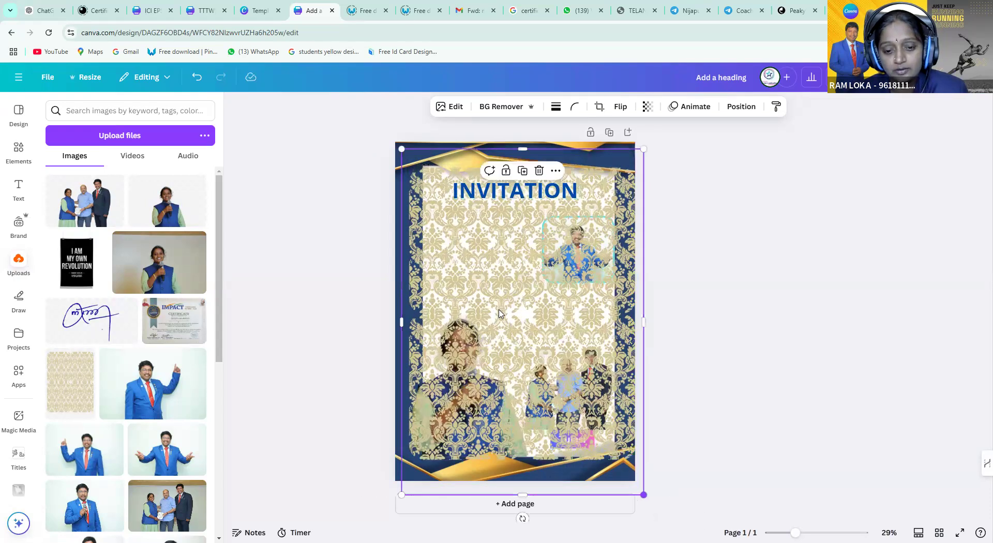
Send the pattern two layers back, behind the group photo
{"action": "right_click", "coordinate": [499, 313]}
{"action": "mouse_move", "coordinate": [554, 322]}
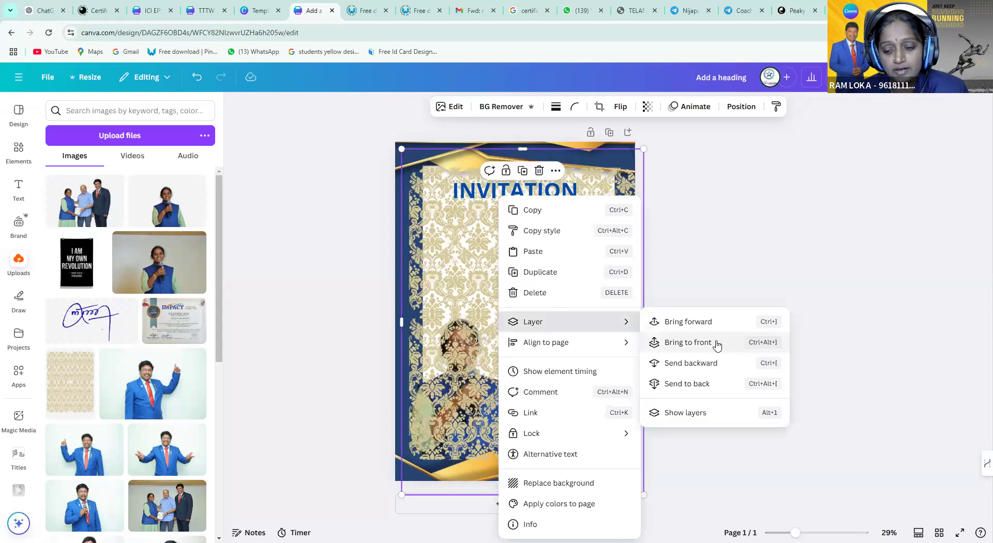
{"action": "left_click", "coordinate": [714, 364]}
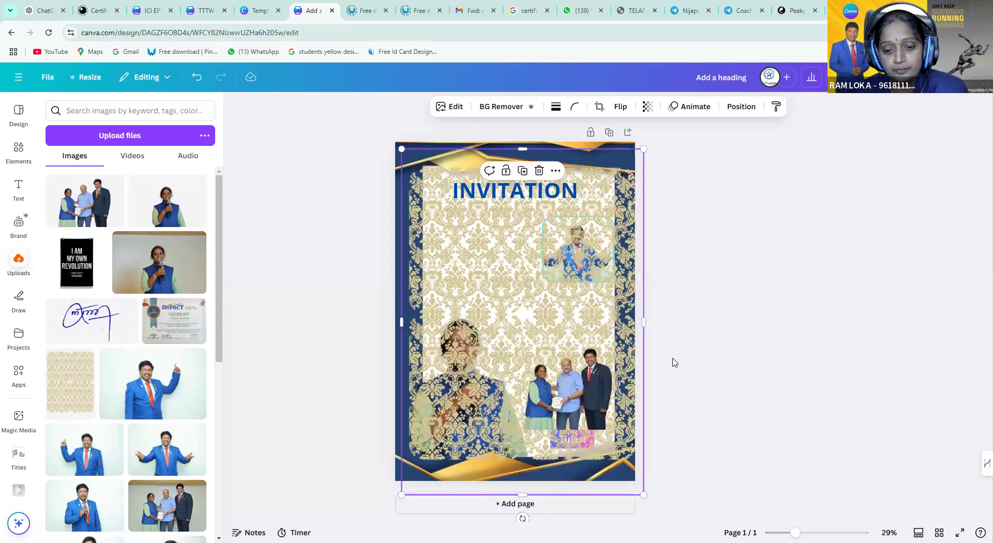
{"action": "right_click", "coordinate": [506, 310]}
{"action": "mouse_move", "coordinate": [578, 322]}
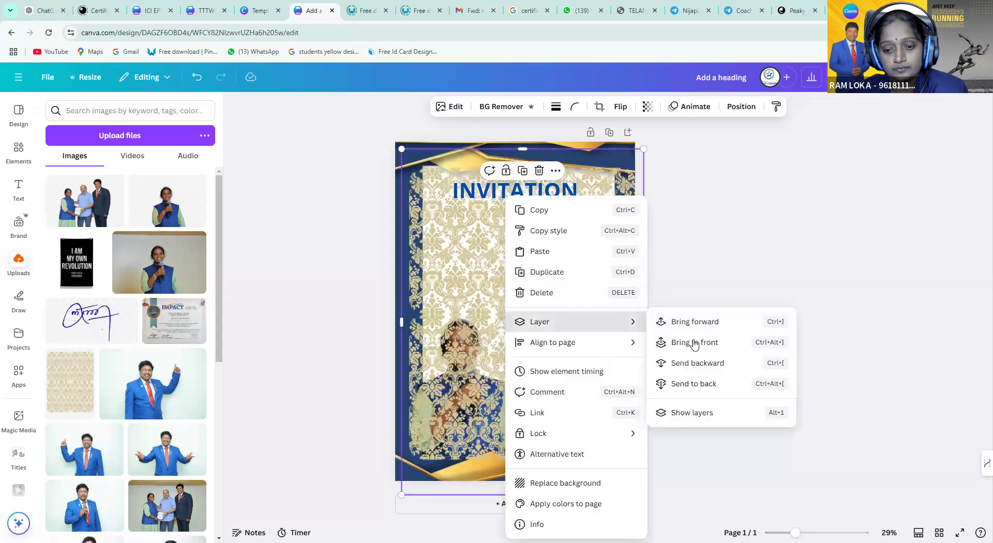
{"action": "left_click", "coordinate": [696, 363]}
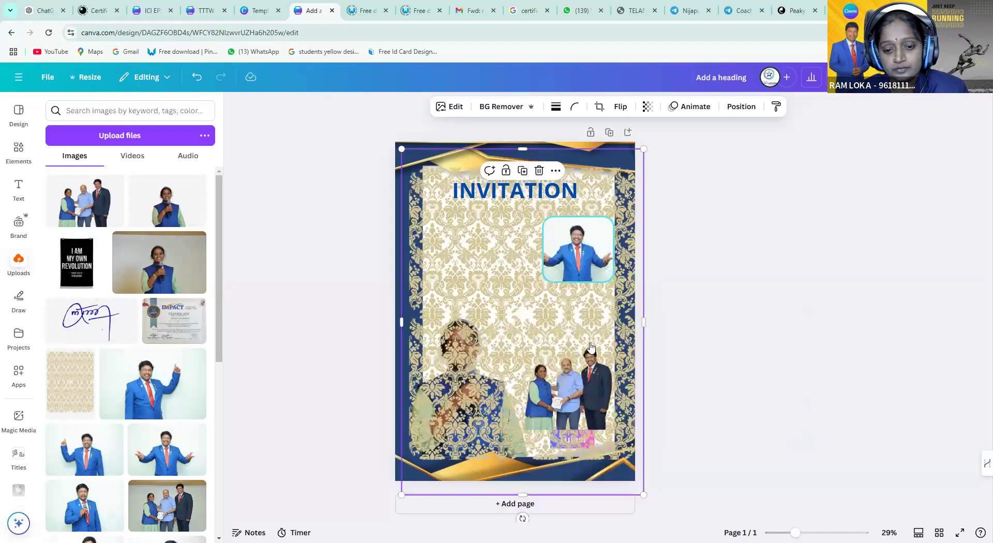
{"action": "right_click", "coordinate": [523, 319]}
{"action": "mouse_move", "coordinate": [637, 324]}
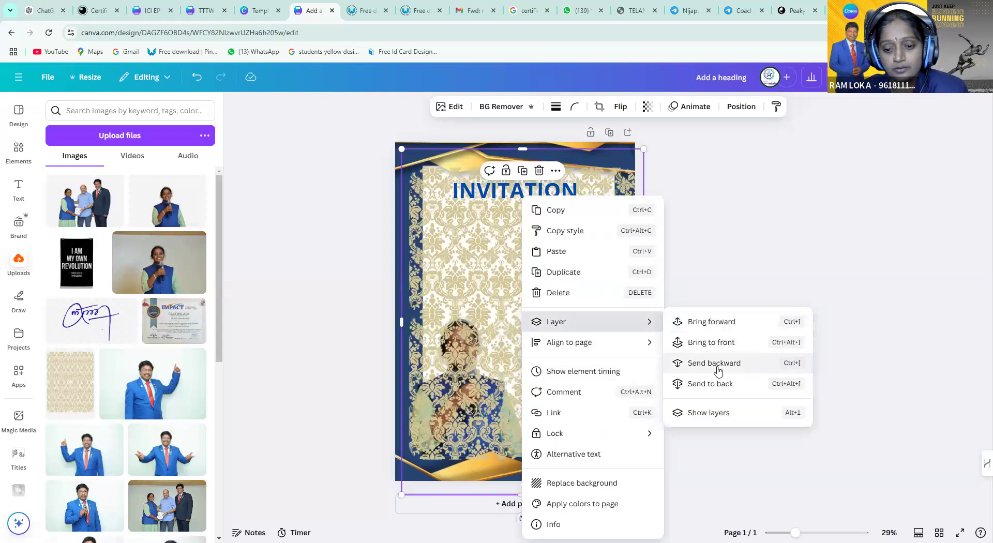
{"action": "left_click", "coordinate": [486, 312]}
{"action": "right_click", "coordinate": [510, 313]}
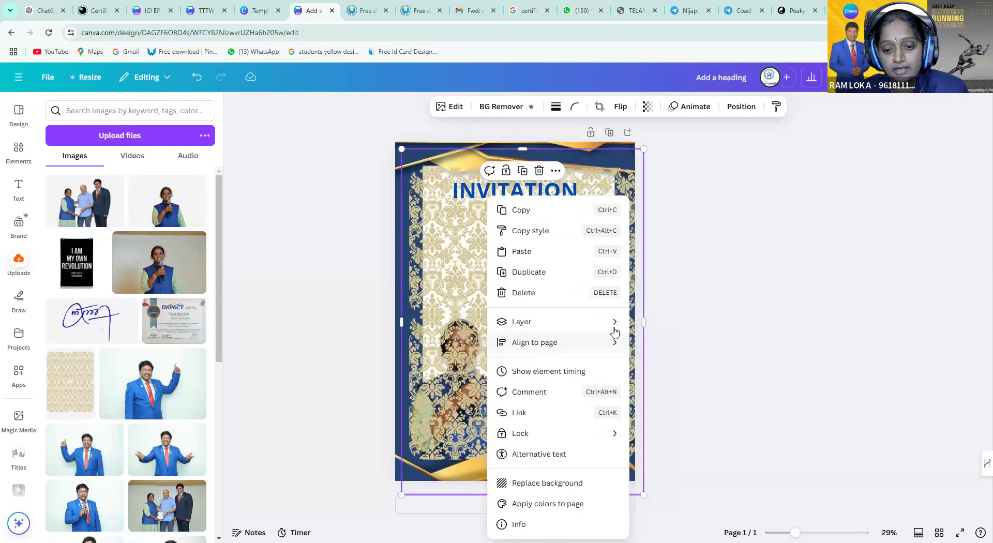
{"action": "mouse_move", "coordinate": [614, 324]}
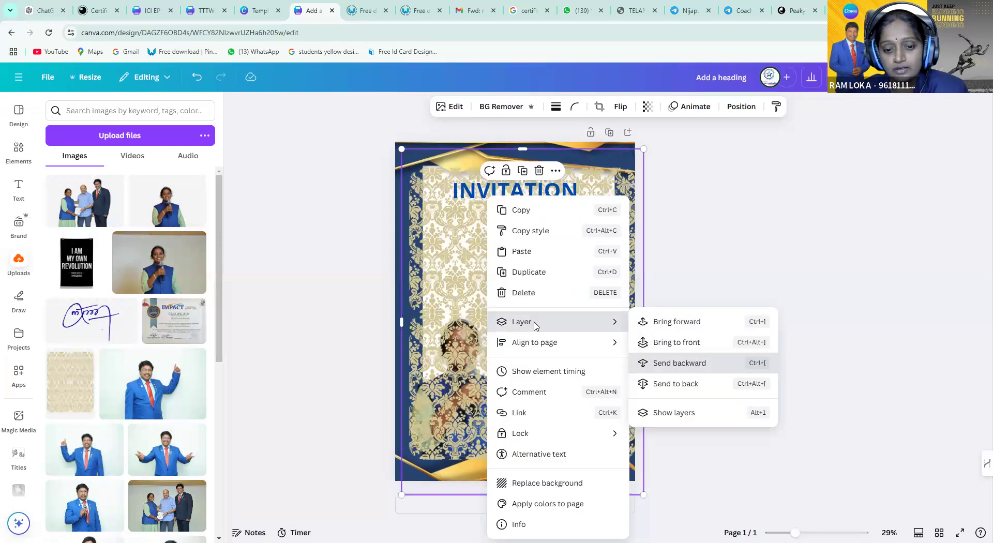
{"action": "left_click", "coordinate": [517, 314]}
Push the pattern further back until it sits behind the photos and white card
{"action": "right_click", "coordinate": [517, 314]}
{"action": "mouse_move", "coordinate": [618, 329]}
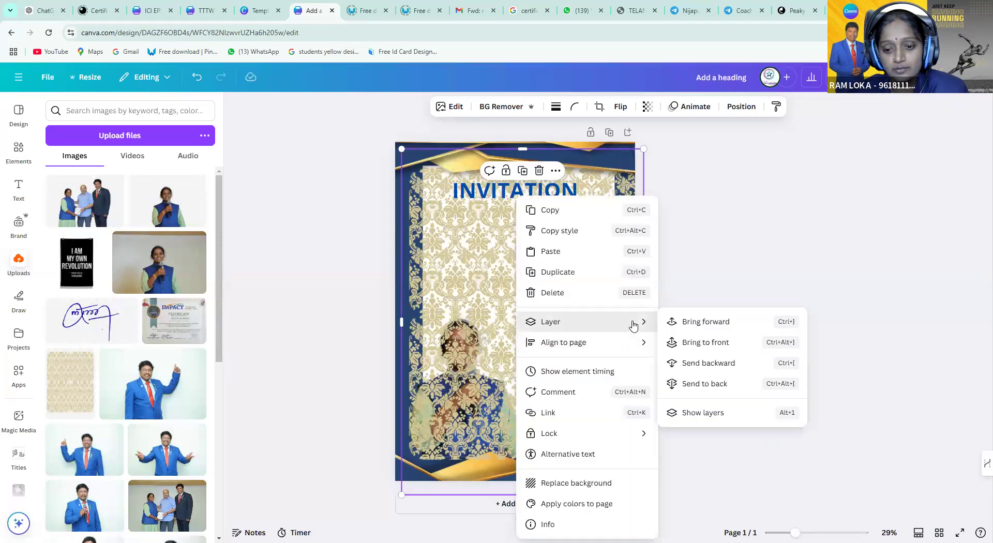
{"action": "left_click", "coordinate": [706, 364]}
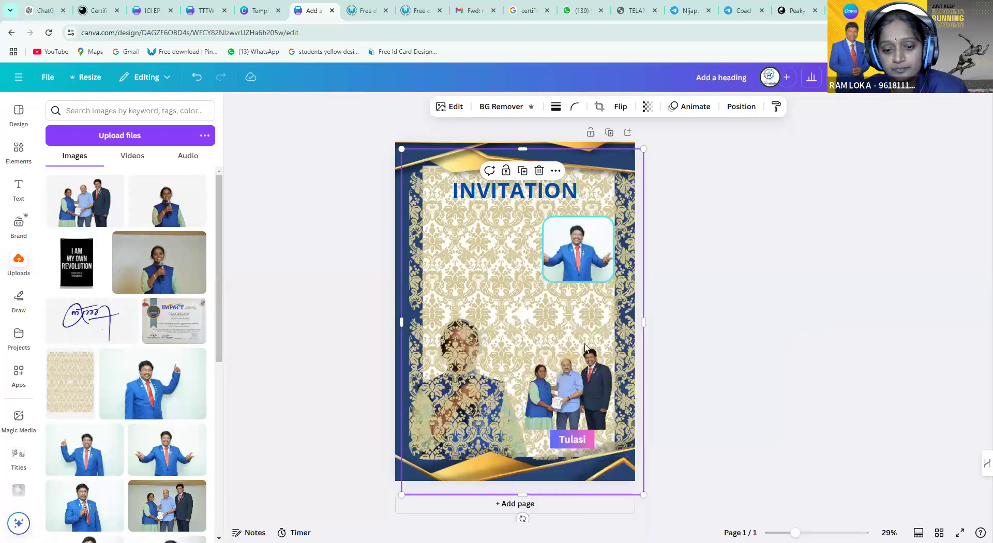
{"action": "right_click", "coordinate": [523, 322]}
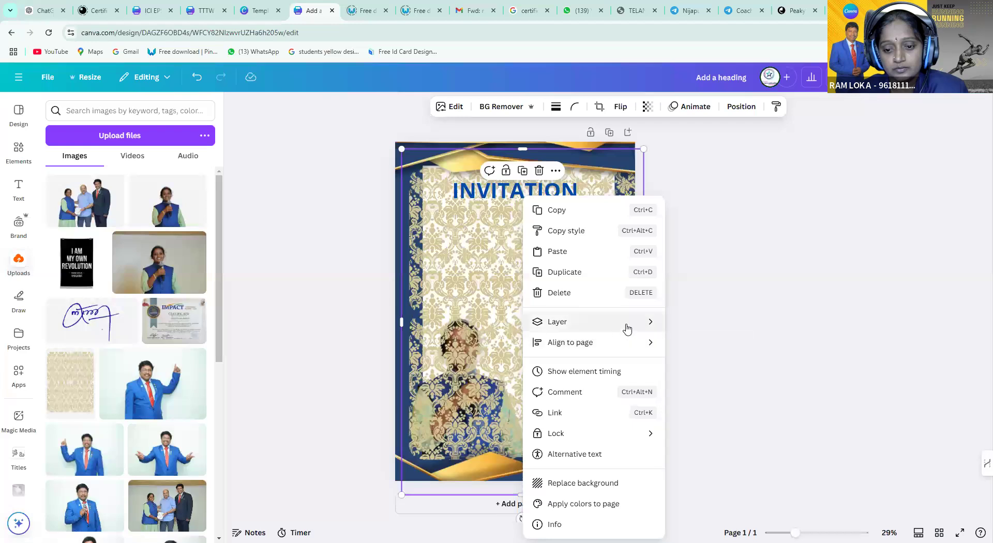
{"action": "mouse_move", "coordinate": [625, 326]}
{"action": "left_click", "coordinate": [716, 365]}
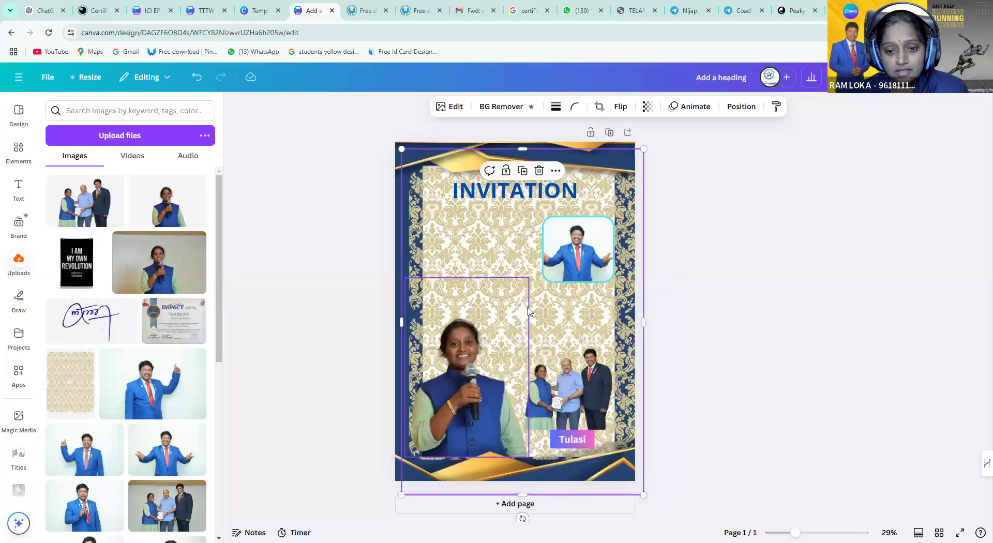
{"action": "right_click", "coordinate": [569, 322]}
{"action": "mouse_move", "coordinate": [634, 331]}
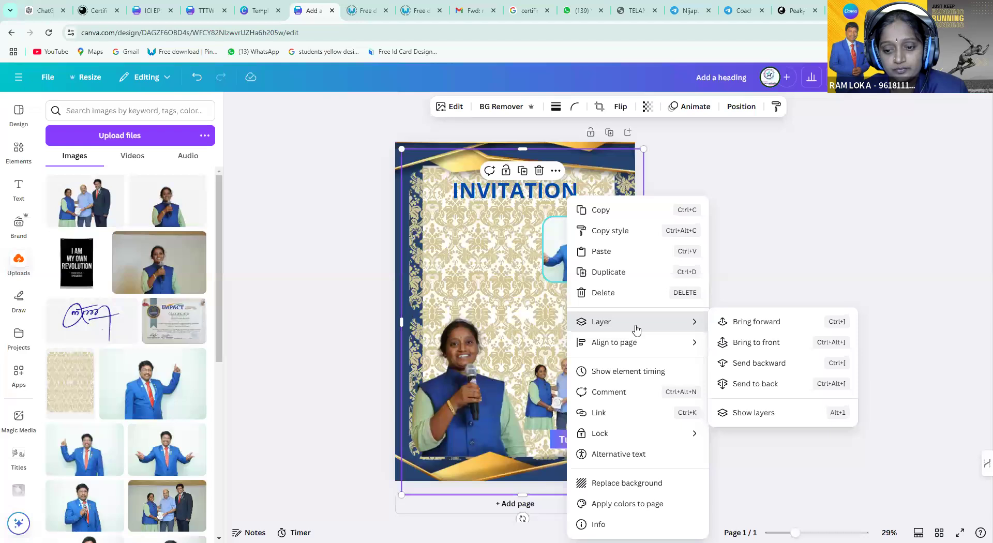
{"action": "left_click", "coordinate": [748, 365]}
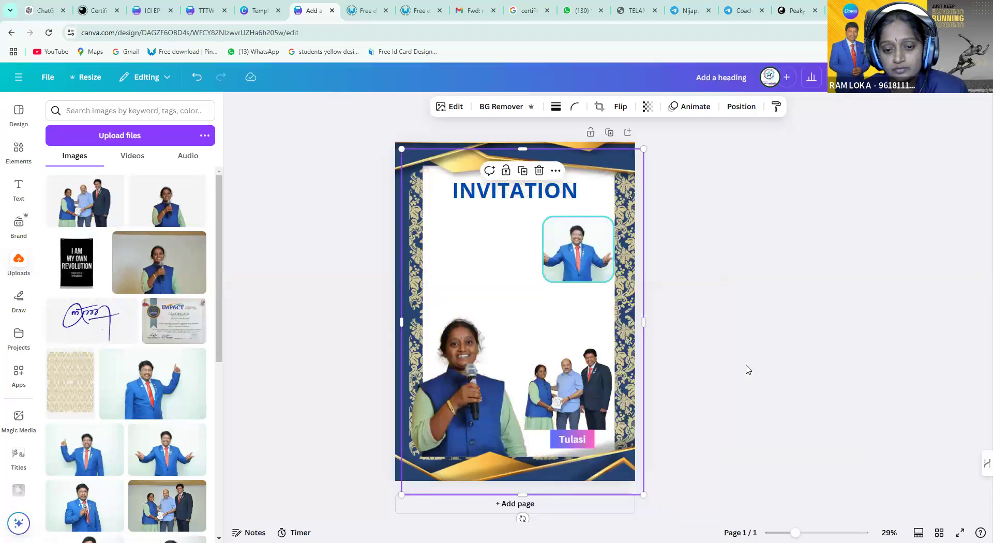
Resize the damask pattern from its top-left corner and centre it on the page
{"action": "double_click", "coordinate": [549, 335]}
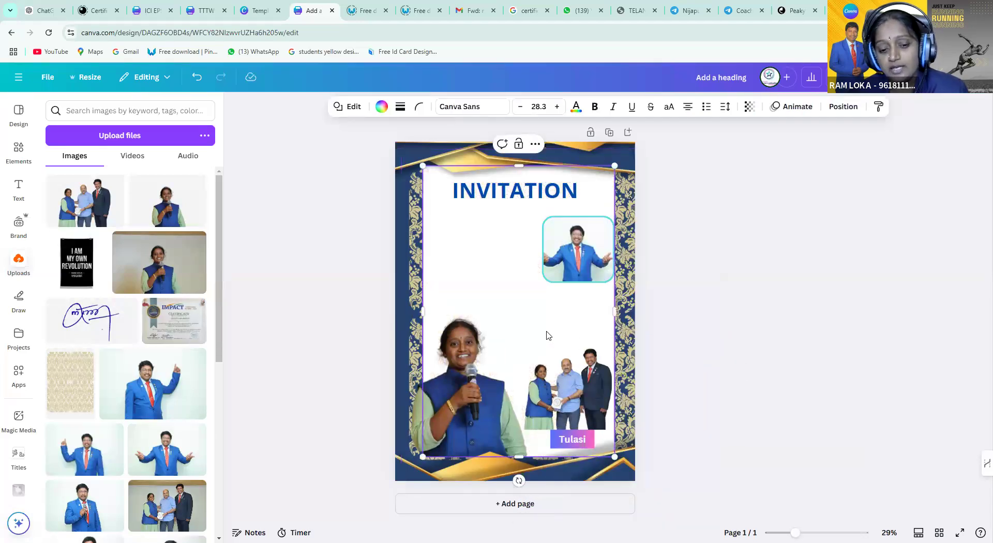
{"action": "left_click", "coordinate": [631, 360]}
{"action": "left_click", "coordinate": [414, 328]}
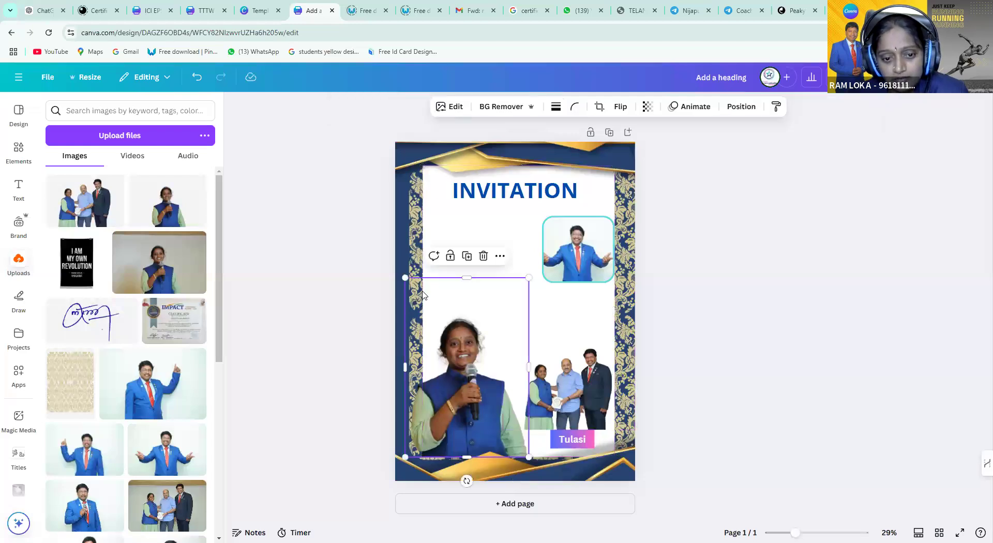
{"action": "left_click_drag", "start_coordinate": [402, 149], "coordinate": [449, 216]}
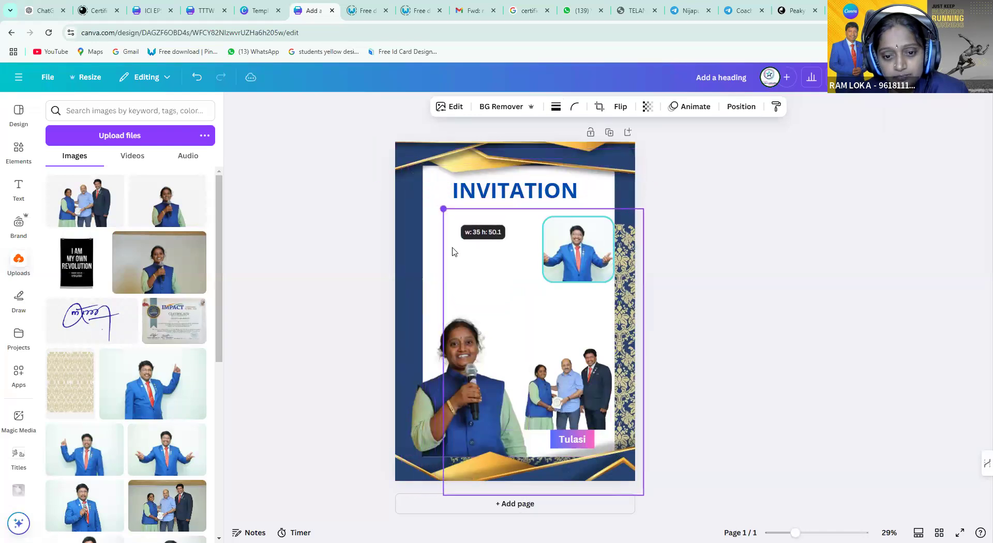
{"action": "left_click_drag", "start_coordinate": [590, 317], "coordinate": [548, 327]}
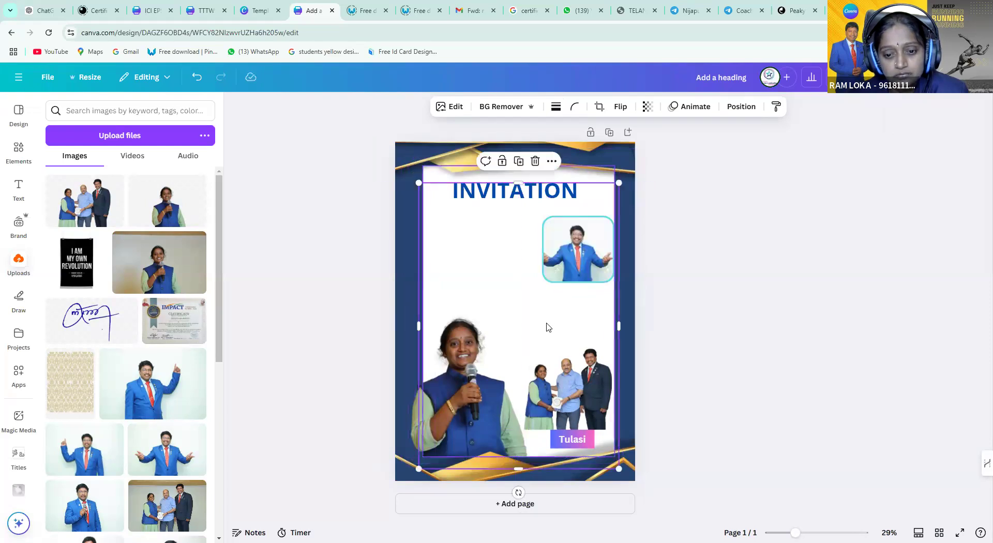
Reorder layers so the border image drops back and the damask pattern shows behind the photos
{"action": "right_click", "coordinate": [549, 327]}
{"action": "mouse_move", "coordinate": [610, 364]}
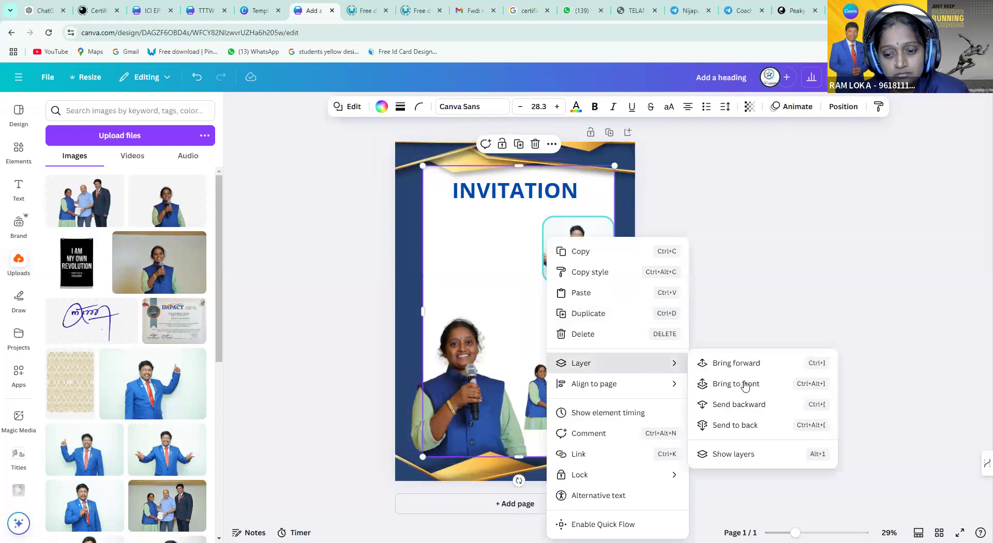
{"action": "left_click", "coordinate": [735, 363]}
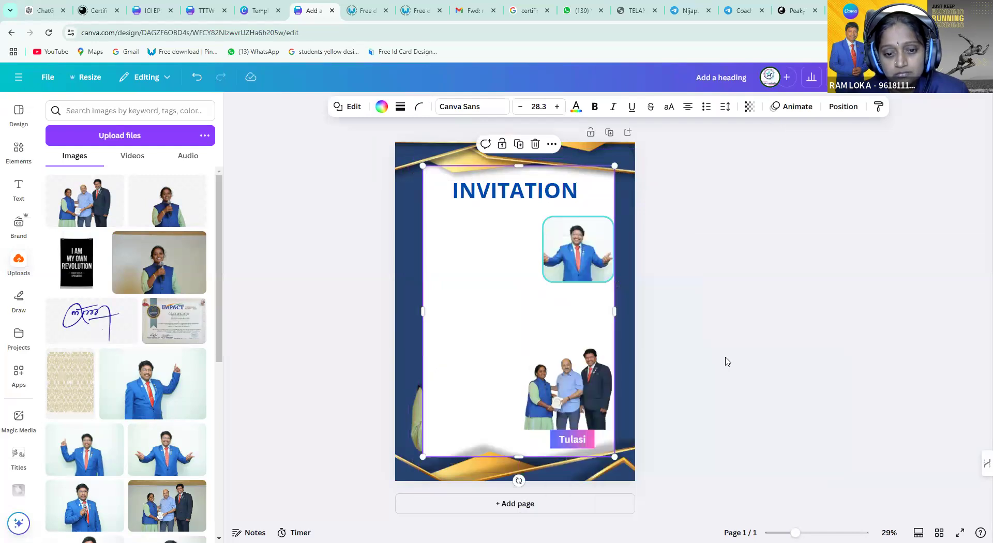
{"action": "right_click", "coordinate": [560, 334]}
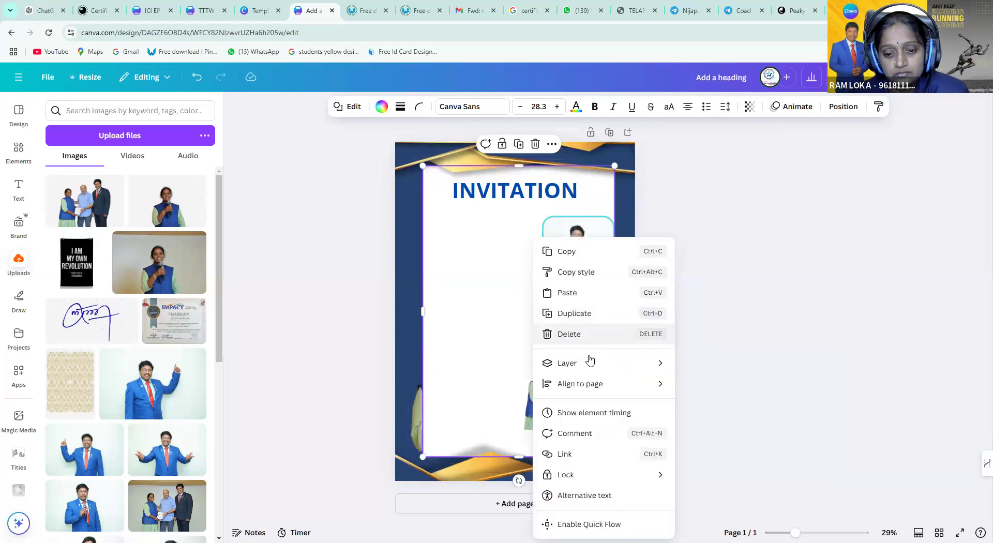
{"action": "mouse_move", "coordinate": [594, 367]}
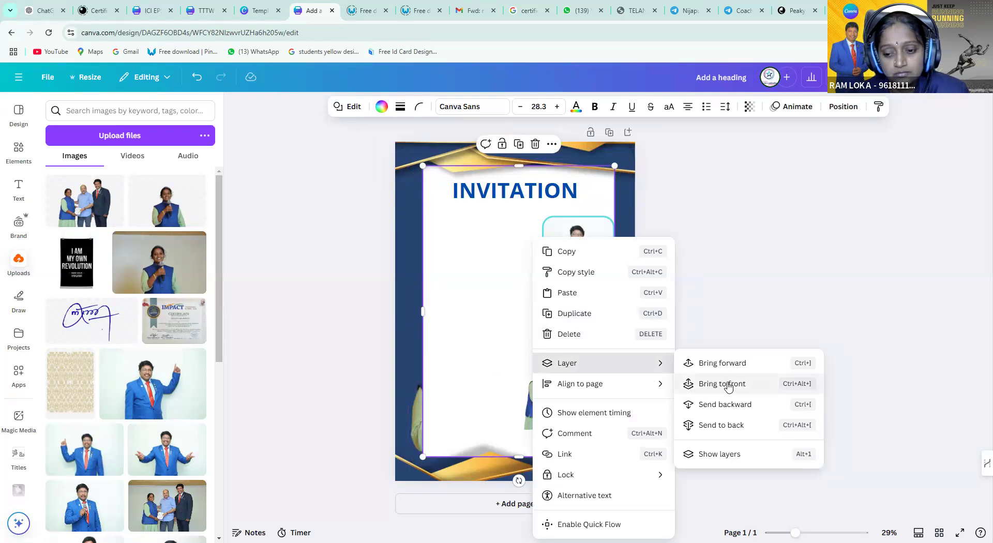
{"action": "left_click", "coordinate": [730, 404]}
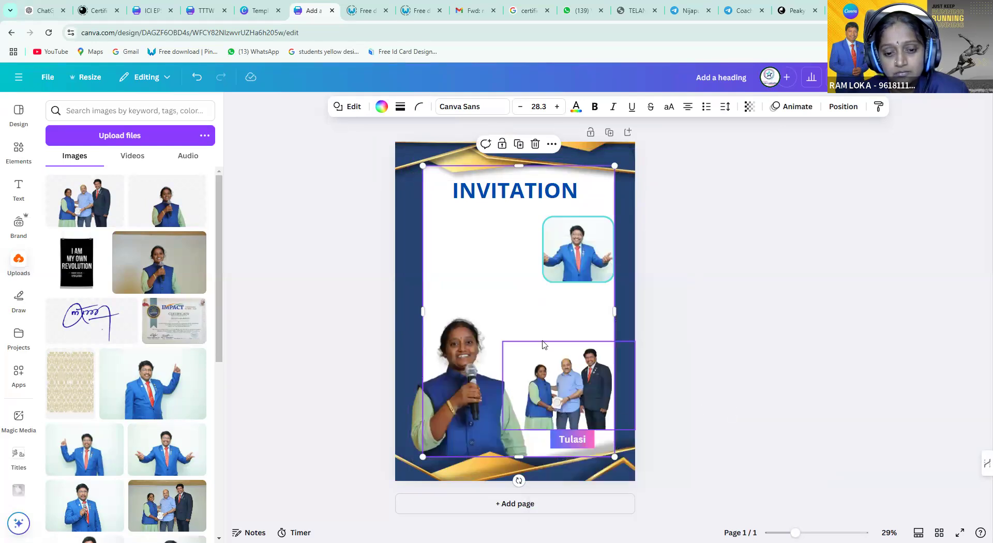
{"action": "right_click", "coordinate": [533, 317]}
{"action": "mouse_move", "coordinate": [640, 362]}
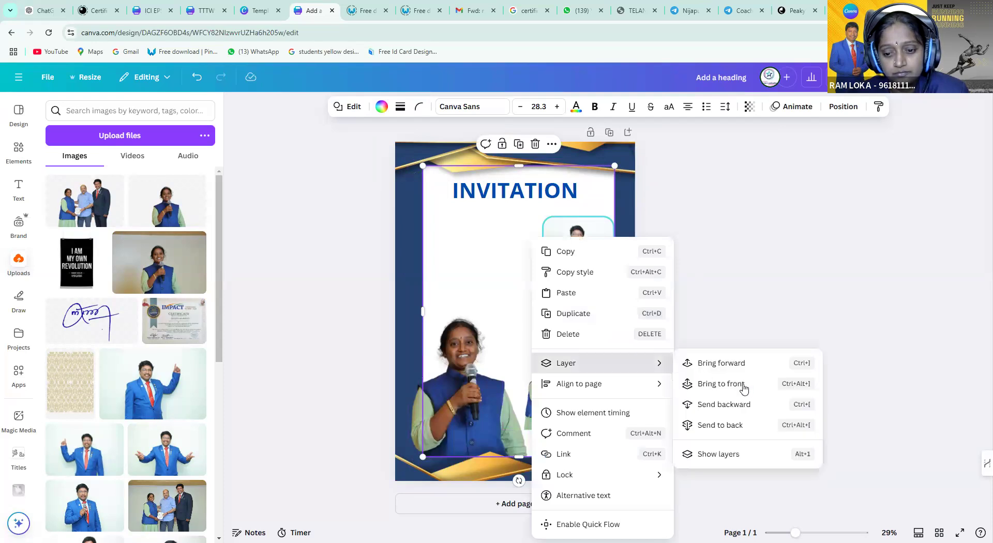
{"action": "left_click", "coordinate": [746, 404]}
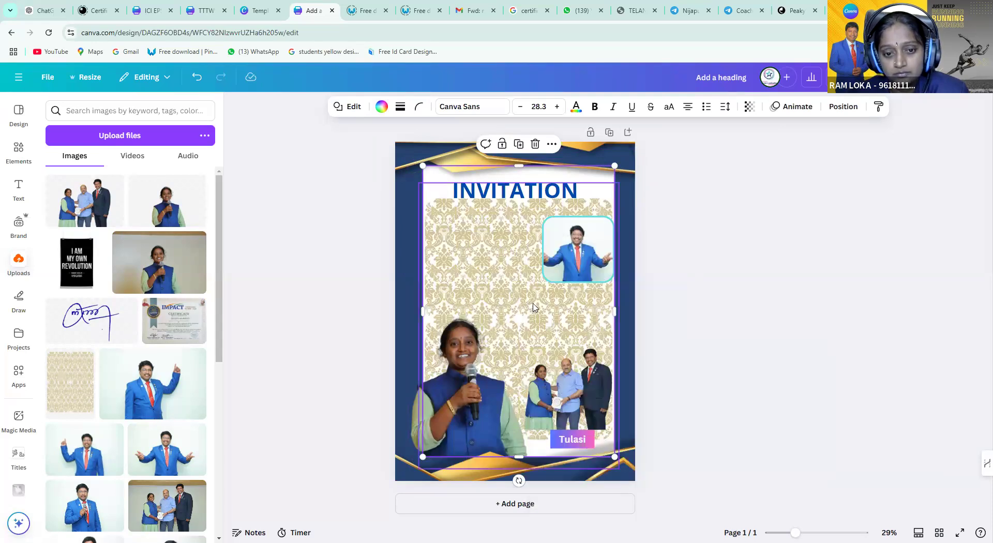
{"action": "left_click_drag", "start_coordinate": [530, 288], "coordinate": [531, 292]}
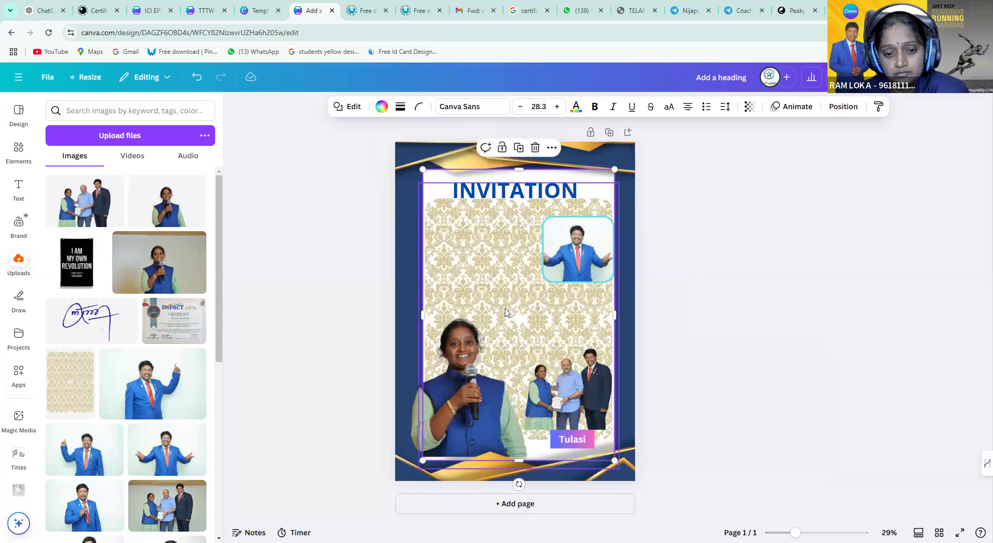
Align the pattern's top with the inner frame and stretch it down to fill the card
{"action": "left_click", "coordinate": [575, 319]}
{"action": "left_click_drag", "start_coordinate": [587, 325], "coordinate": [583, 309]}
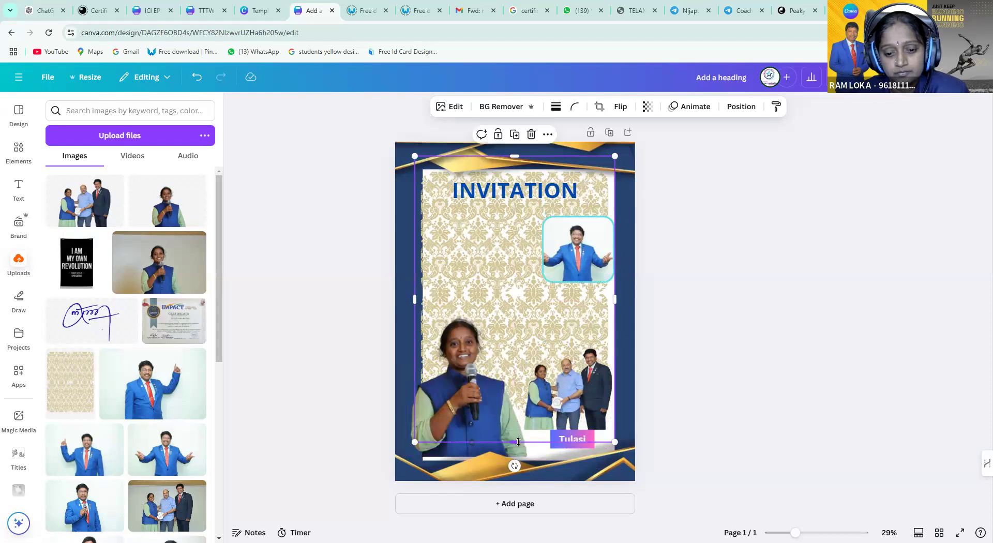
{"action": "left_click_drag", "start_coordinate": [518, 469], "coordinate": [518, 470]}
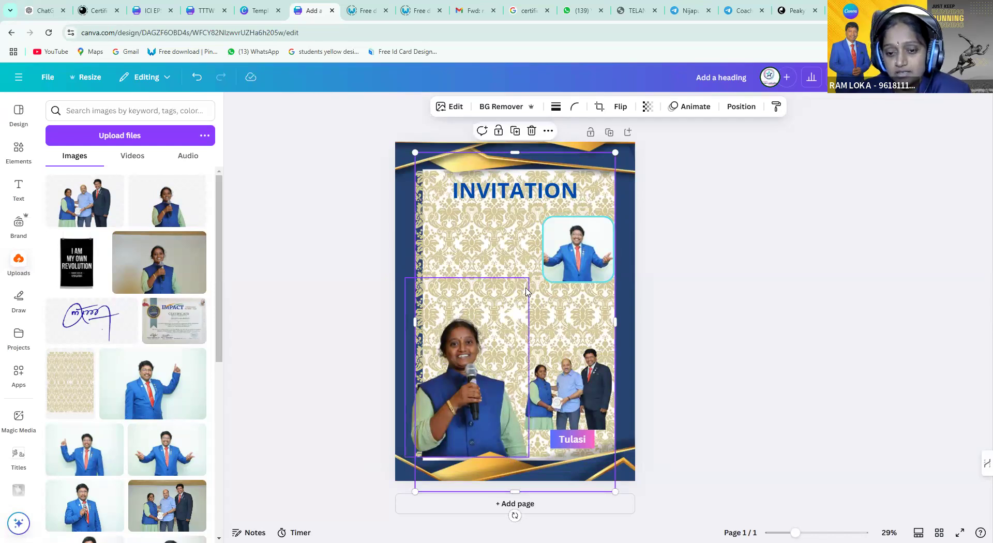
{"action": "left_click", "coordinate": [472, 362]}
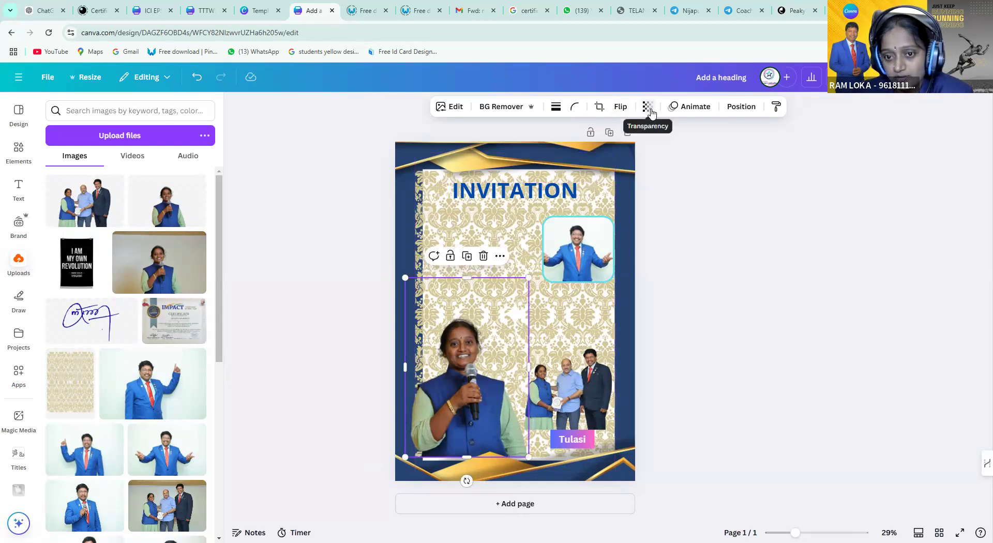
Make the woman's photo semi-transparent
{"action": "left_click", "coordinate": [649, 107]}
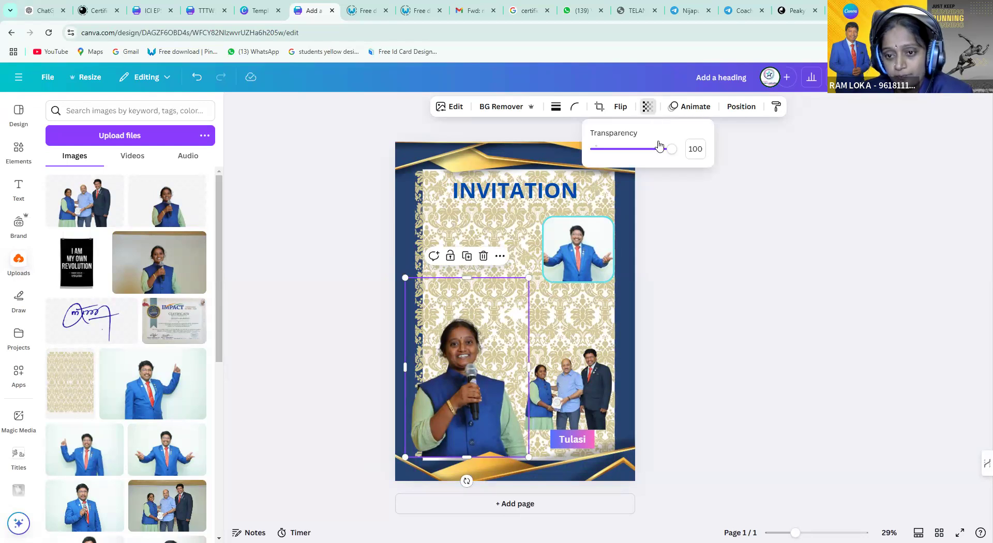
{"action": "mouse_move", "coordinate": [672, 152]}
{"action": "left_mouse_down"}
{"action": "mouse_move", "coordinate": [600, 165]}
{"action": "mouse_move", "coordinate": [672, 166]}
{"action": "left_mouse_up"}
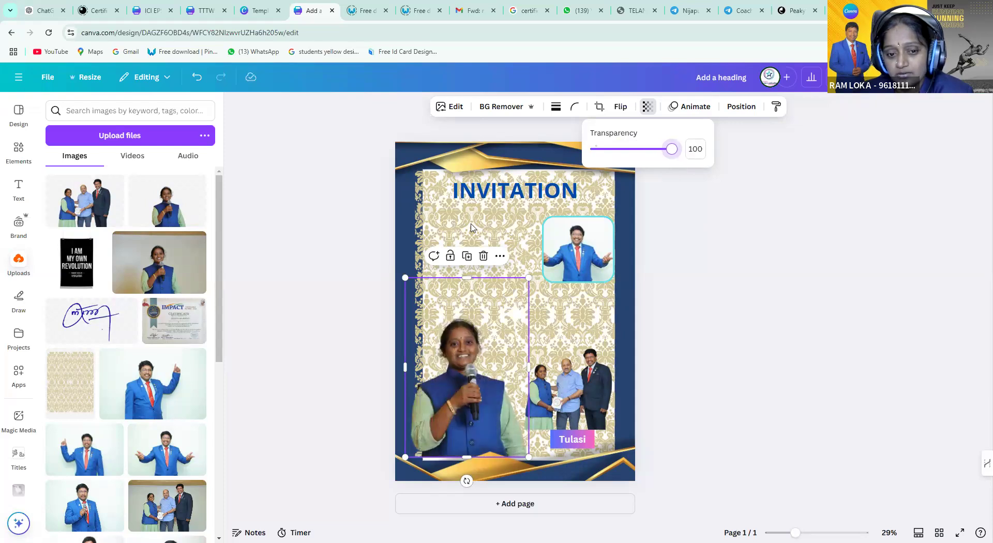
{"action": "left_click", "coordinate": [322, 217]}
Fade the damask pattern to transparency 62 and trim its left edge in to the border
{"action": "left_click", "coordinate": [613, 155]}
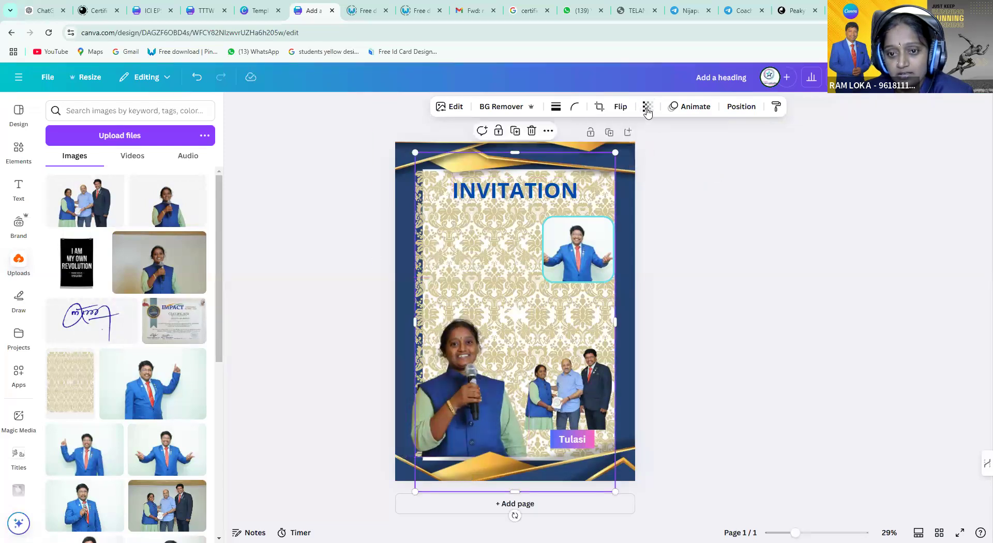
{"action": "left_click", "coordinate": [647, 109]}
{"action": "left_click_drag", "start_coordinate": [668, 154], "coordinate": [643, 152]}
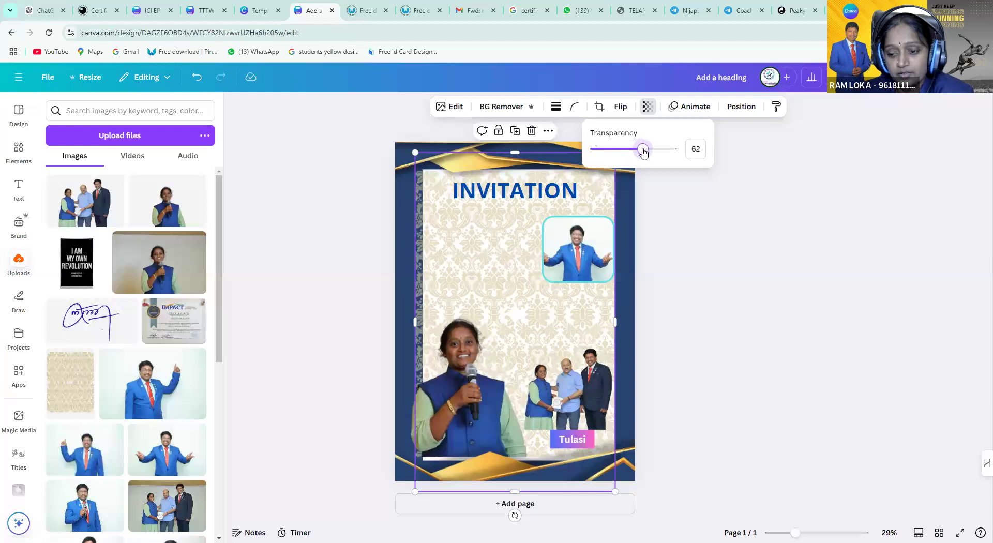
{"action": "left_click_drag", "start_coordinate": [416, 321], "coordinate": [426, 319]}
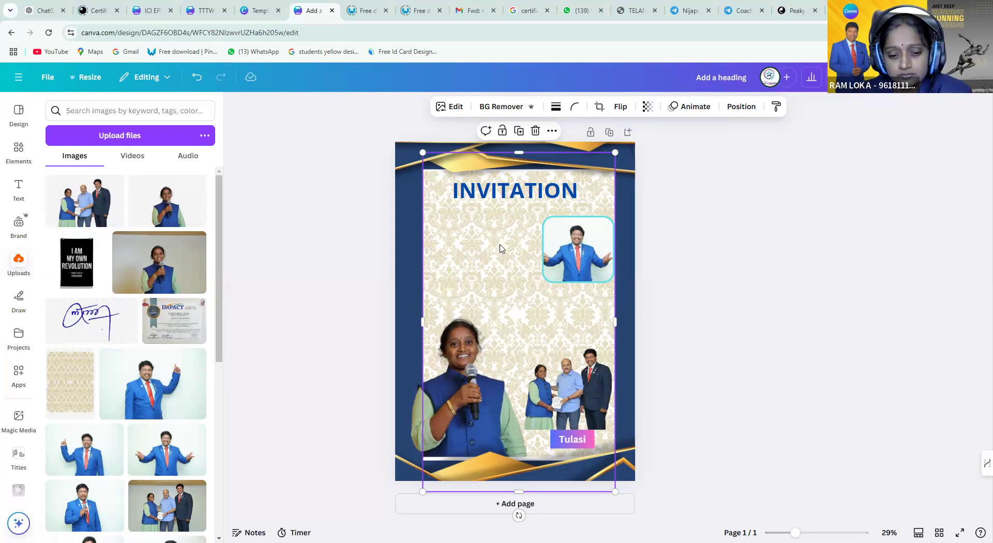
{"action": "left_click", "coordinate": [555, 288]}
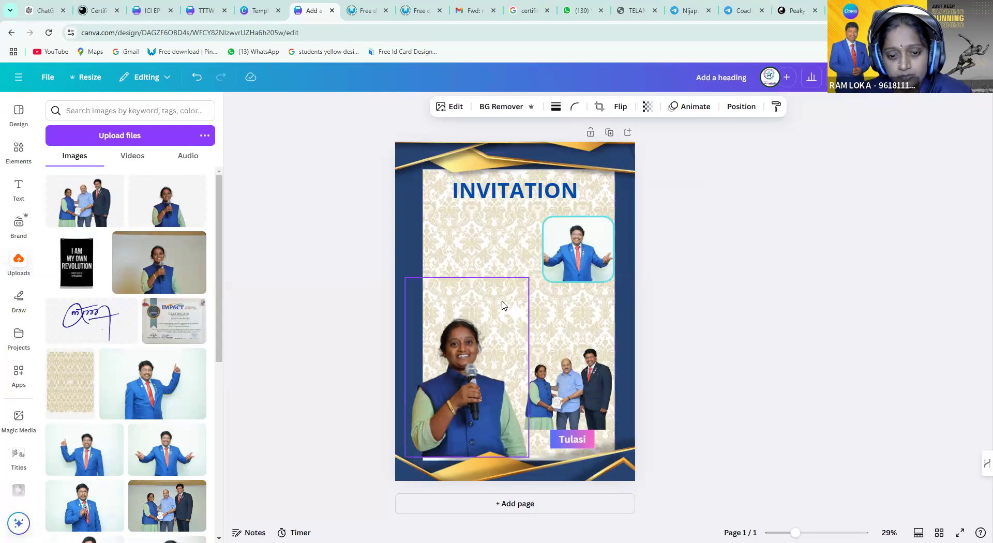
{"action": "left_click", "coordinate": [506, 287]}
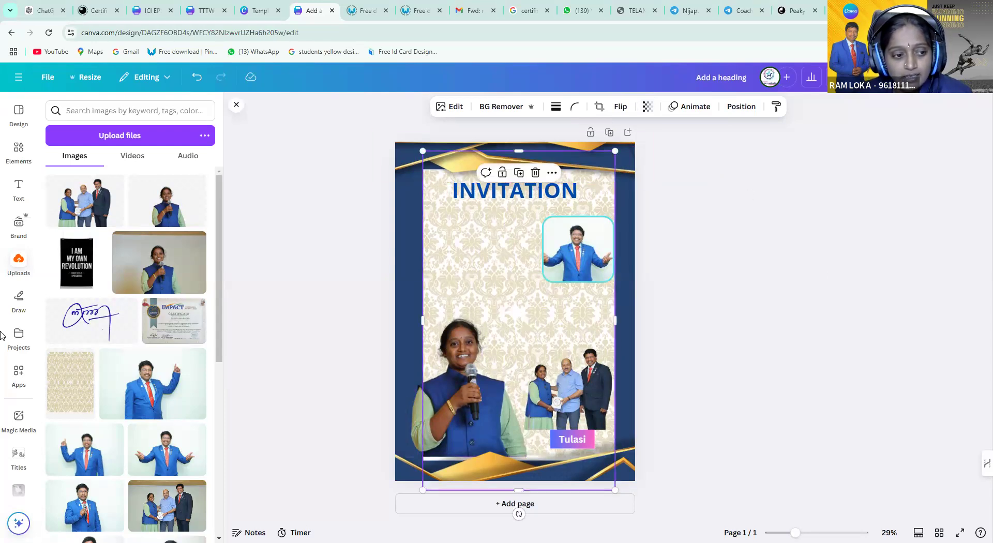
Search the uploaded images for flowers and scroll through the results
{"action": "left_click", "coordinate": [78, 110]}
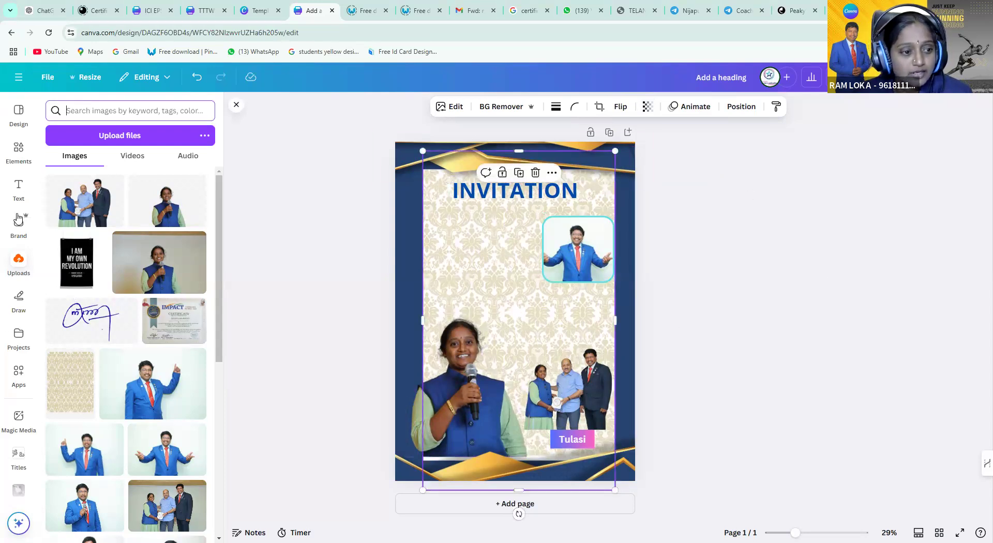
{"action": "type", "text": "flowers"}
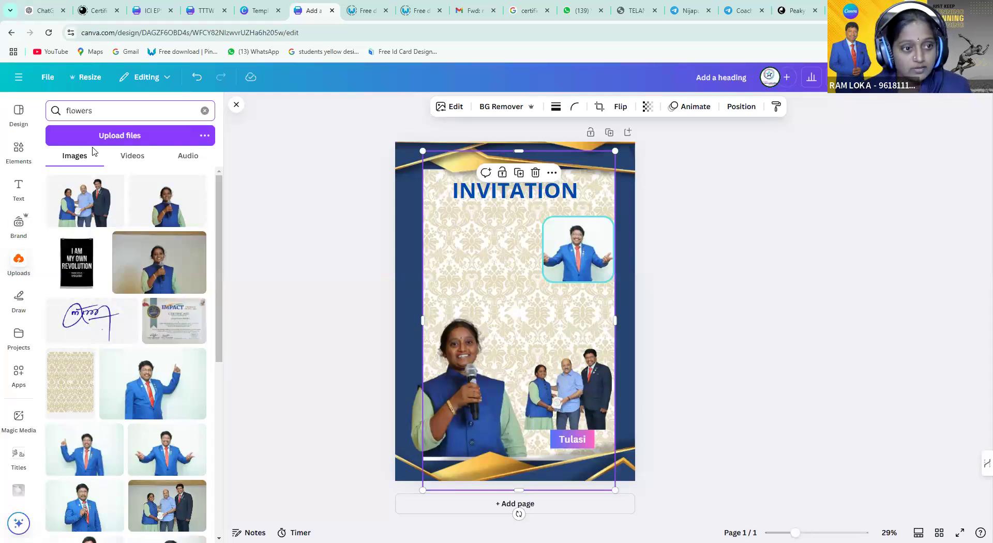
{"action": "key", "text": "Return"}
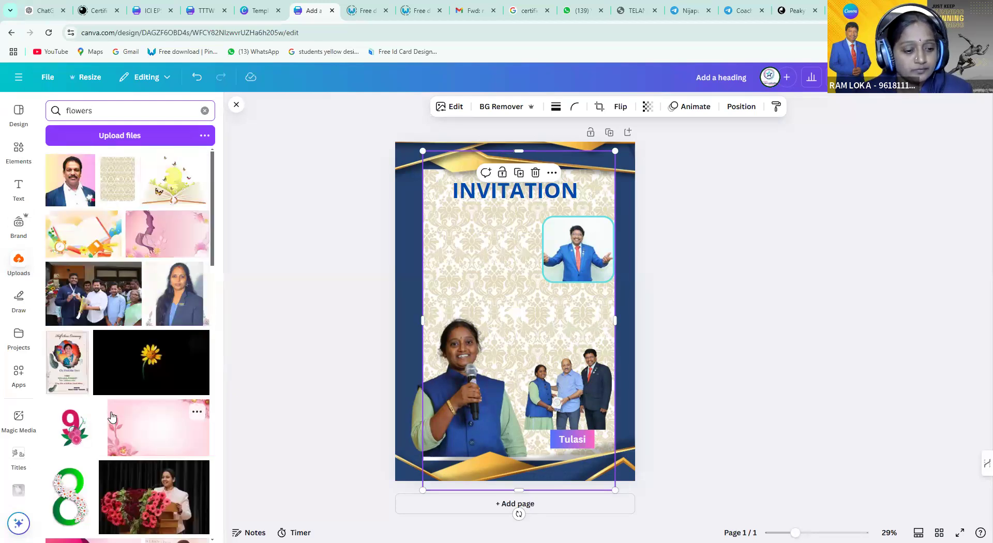
{"action": "scroll", "coordinate": [157, 394], "scroll_direction": "down", "scroll_amount": 5}
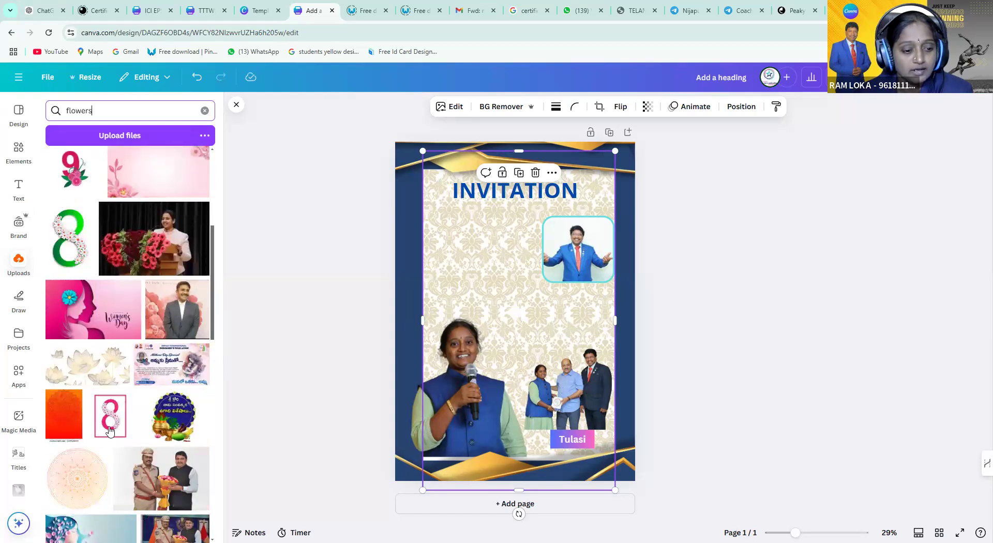
{"action": "scroll", "coordinate": [88, 322], "scroll_direction": "down", "scroll_amount": 1}
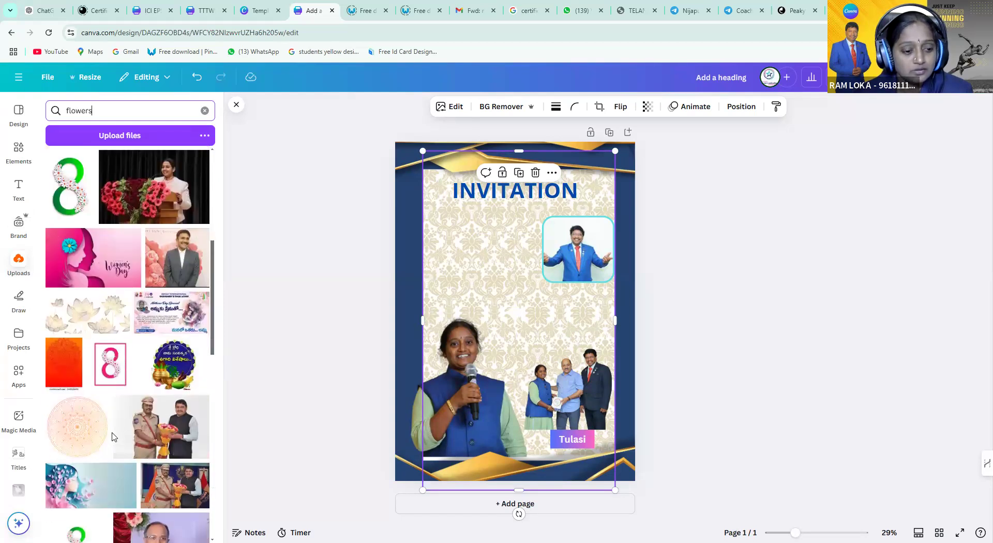
{"action": "scroll", "coordinate": [112, 436], "scroll_direction": "down", "scroll_amount": 1}
{"action": "scroll", "coordinate": [113, 436], "scroll_direction": "down", "scroll_amount": 4}
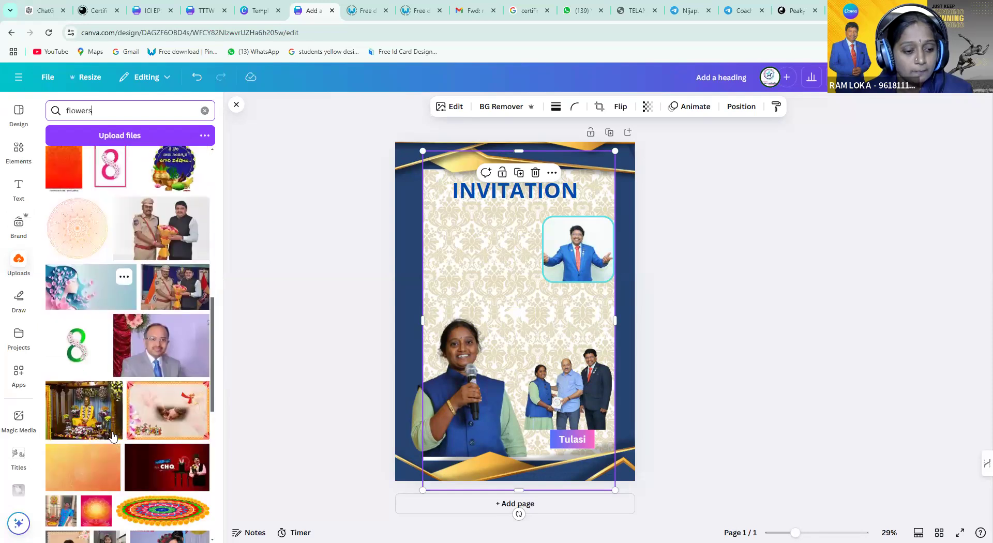
{"action": "scroll", "coordinate": [112, 436], "scroll_direction": "down", "scroll_amount": 6}
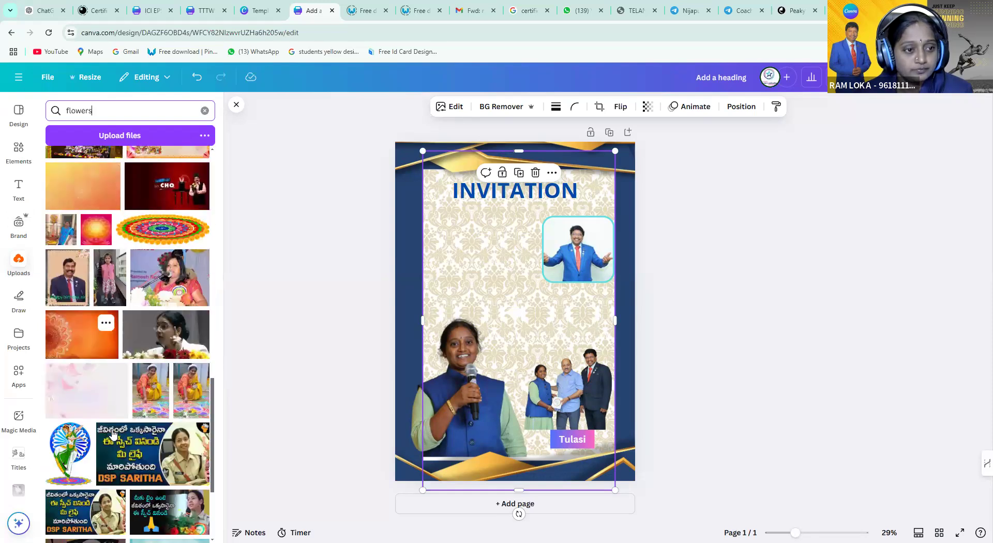
{"action": "scroll", "coordinate": [112, 436], "scroll_direction": "down", "scroll_amount": 6}
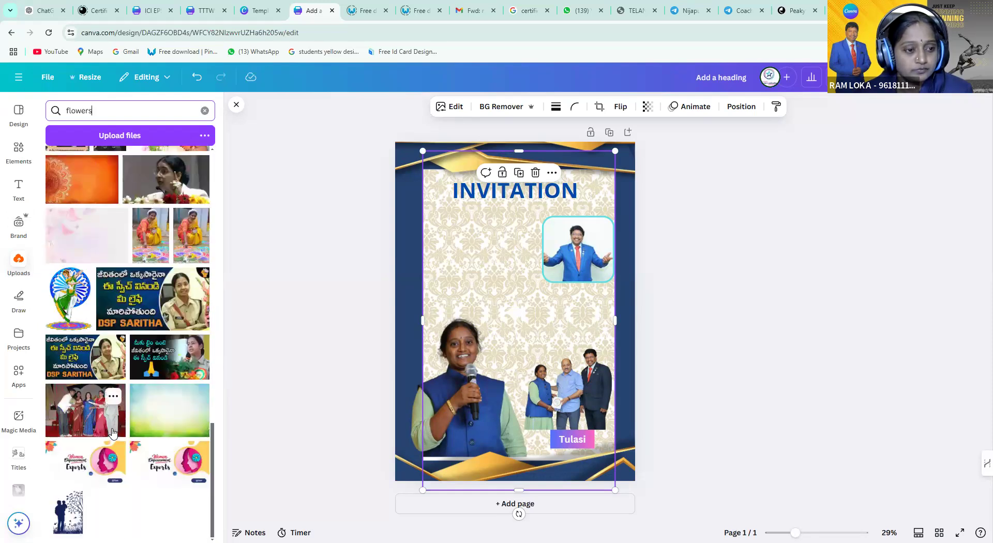
{"action": "scroll", "coordinate": [113, 428], "scroll_direction": "up", "scroll_amount": 5}
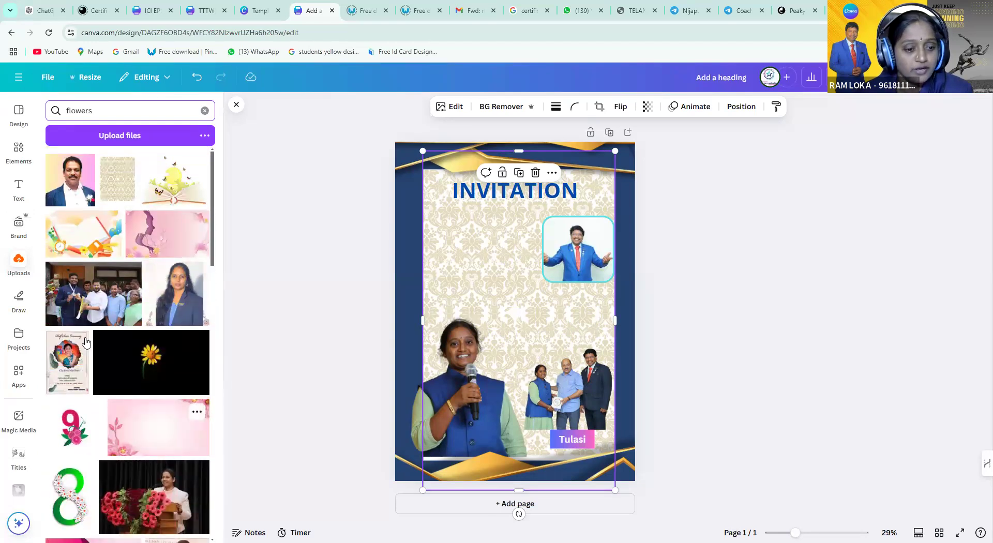
{"action": "left_click", "coordinate": [18, 113]}
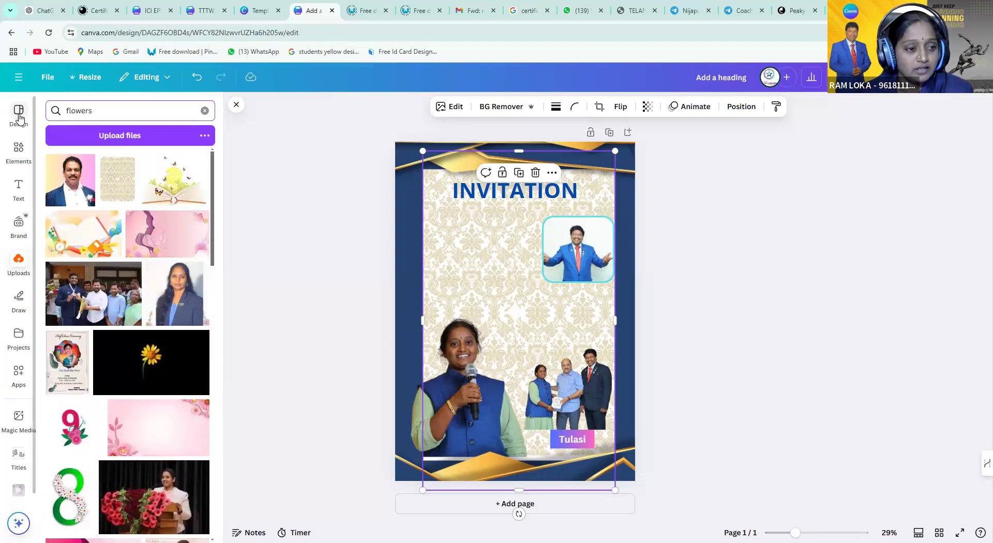
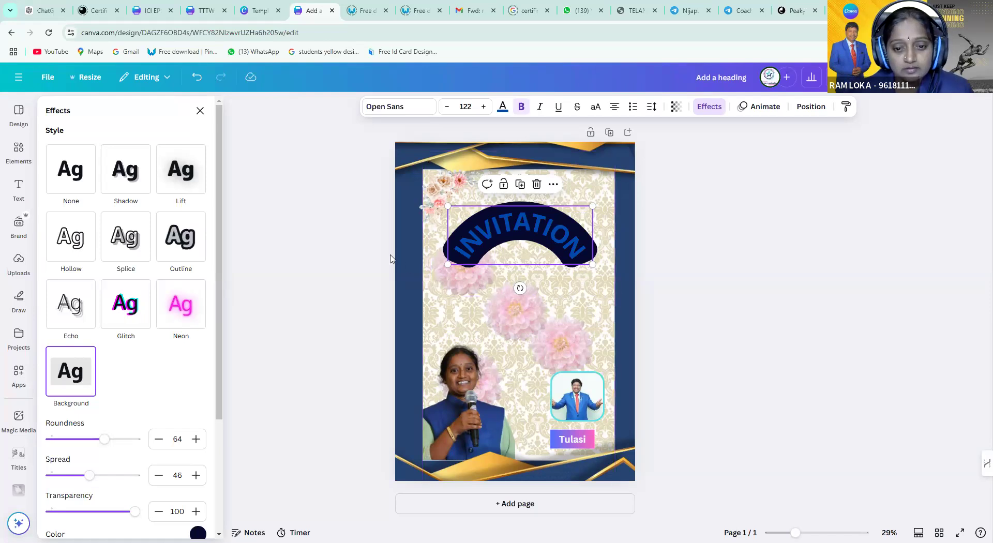
Undo the curve and set the INVITATION heading's Effects shape to None so it's straight
{"action": "key", "text": "ctrl+z"}
{"action": "key", "text": "ctrl+z"}
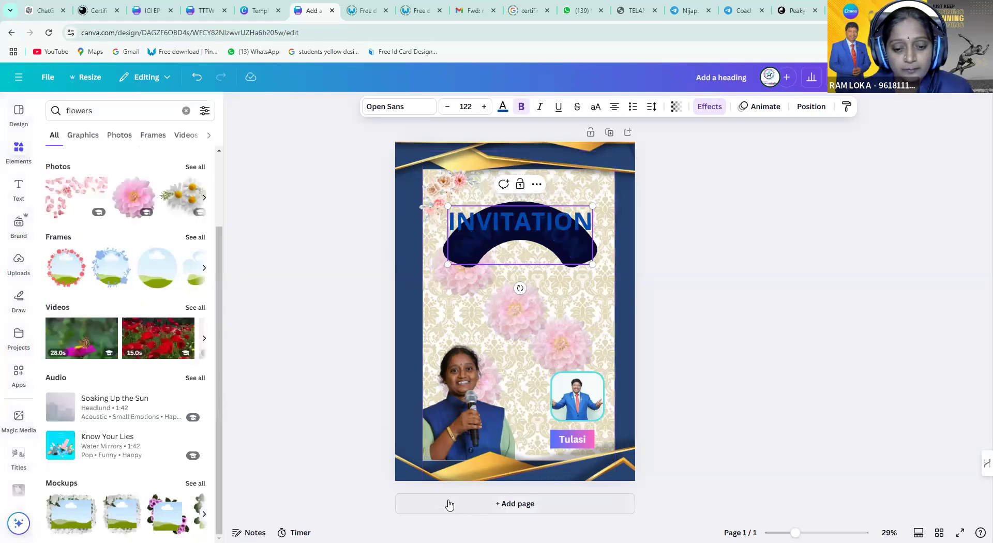
{"action": "left_click", "coordinate": [356, 486]}
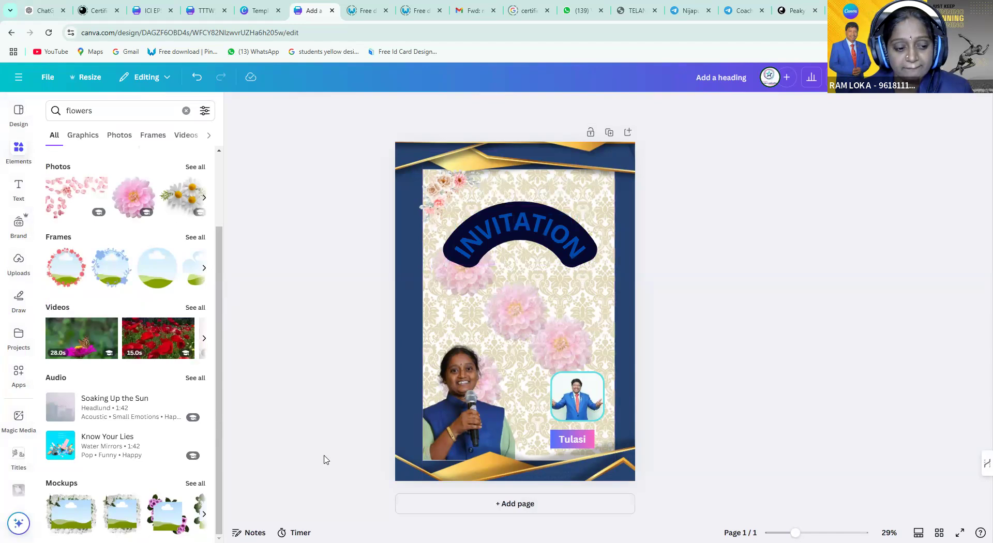
{"action": "left_click", "coordinate": [576, 215]}
{"action": "left_click", "coordinate": [708, 107]}
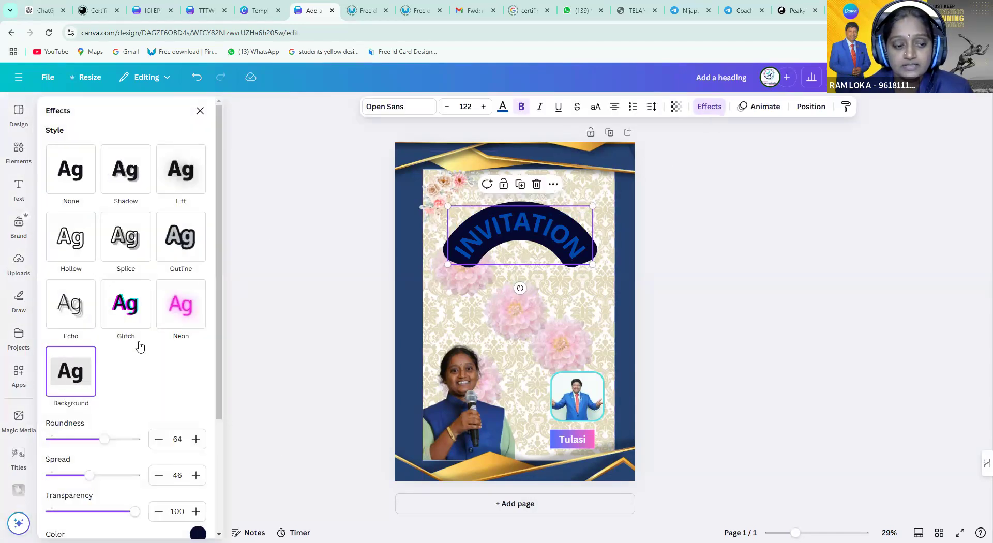
{"action": "scroll", "coordinate": [160, 442], "scroll_direction": "down", "scroll_amount": 1}
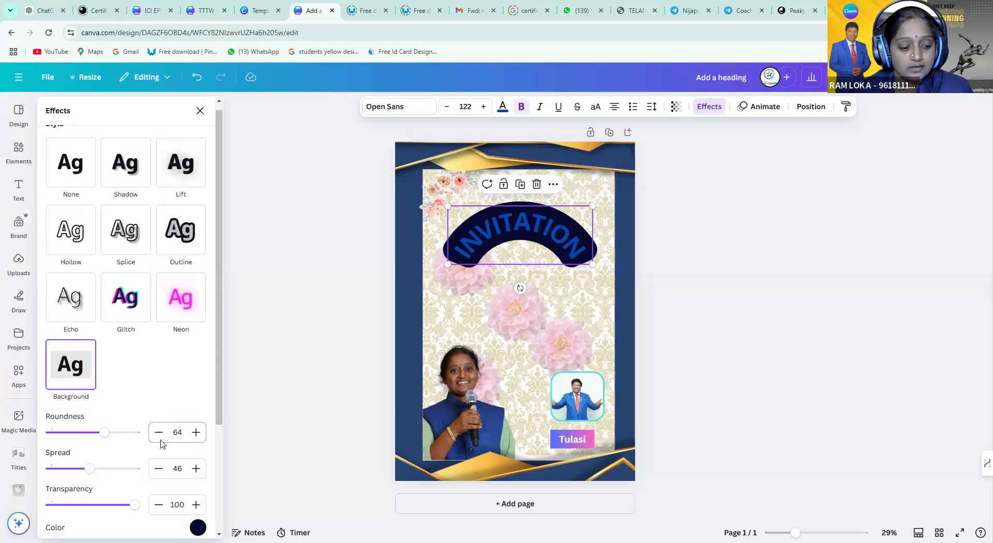
{"action": "scroll", "coordinate": [160, 443], "scroll_direction": "down", "scroll_amount": 3}
{"action": "left_click", "coordinate": [83, 455]}
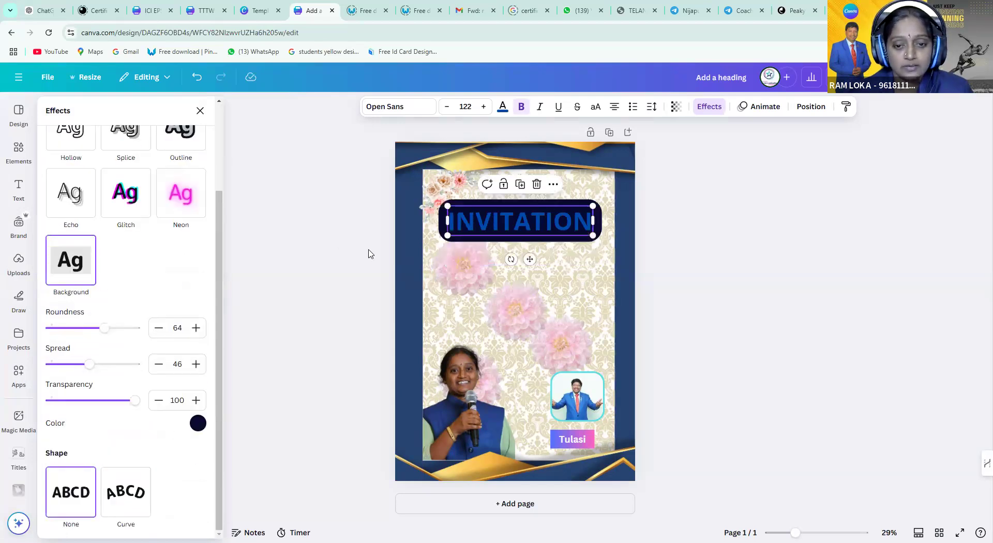
{"action": "left_click", "coordinate": [505, 228]}
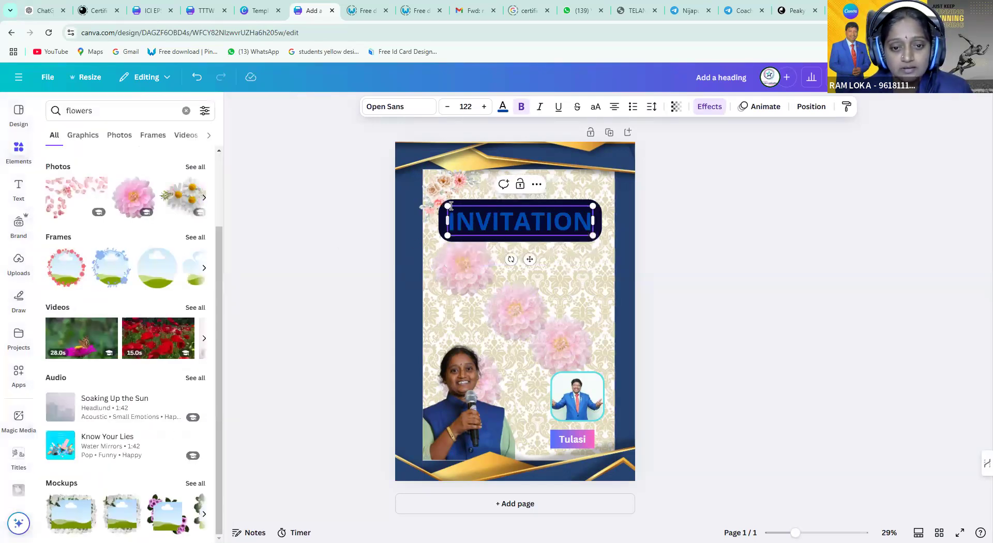
Shrink the INVITATION heading box and move it up and left
{"action": "left_click_drag", "start_coordinate": [448, 206], "coordinate": [493, 227]}
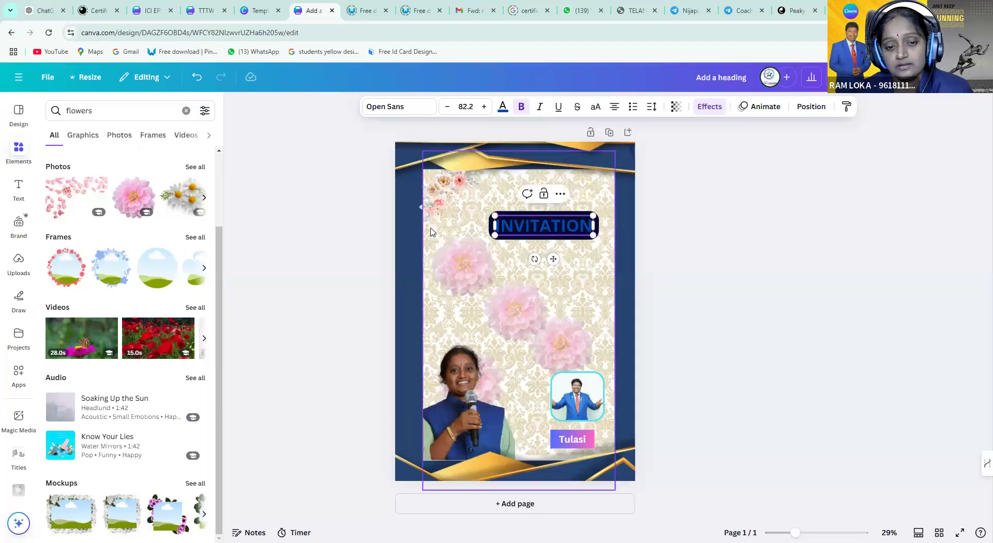
{"action": "left_click", "coordinate": [432, 227]}
{"action": "left_click_drag", "start_coordinate": [558, 225], "coordinate": [537, 209]}
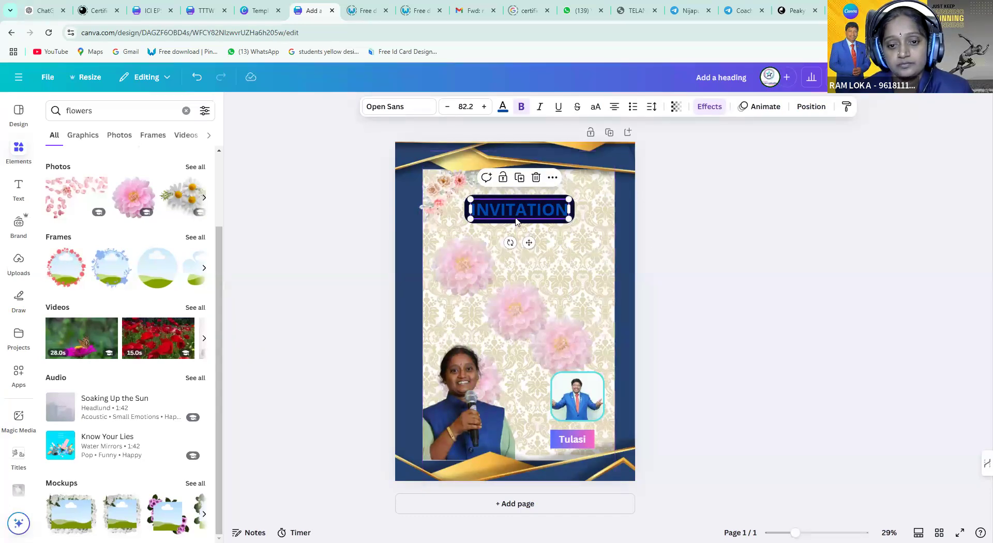
Retype the heading as 'Canva Classes', enlarge it and centre it on the page
{"action": "left_click", "coordinate": [531, 210]}
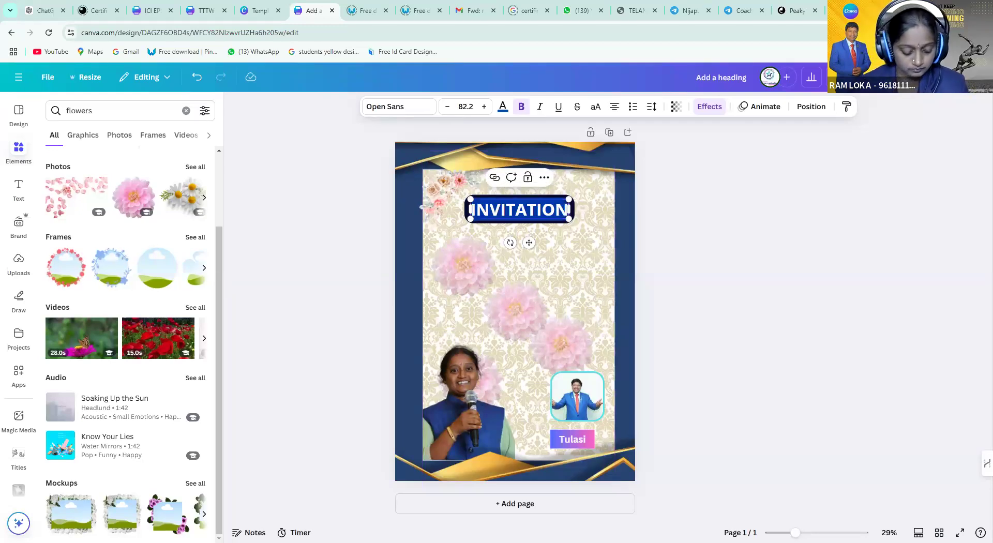
{"action": "type", "text": "Canva"}
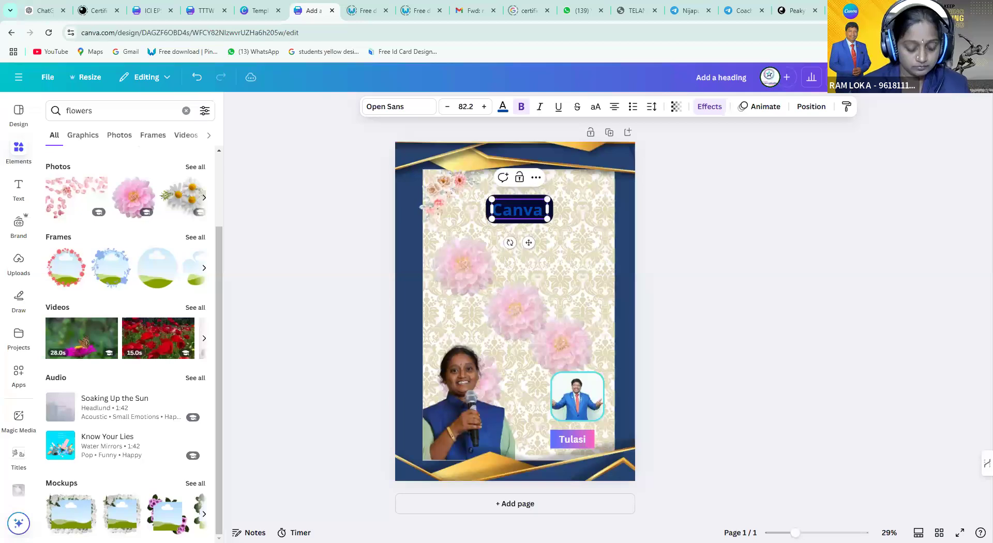
{"action": "type", "text": " Classes"}
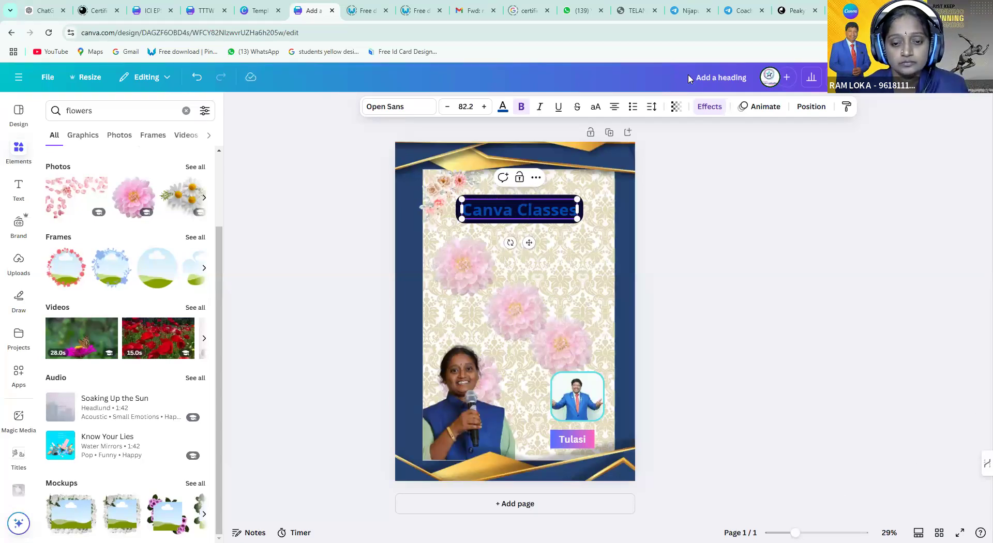
{"action": "left_click_drag", "start_coordinate": [582, 222], "coordinate": [596, 224]}
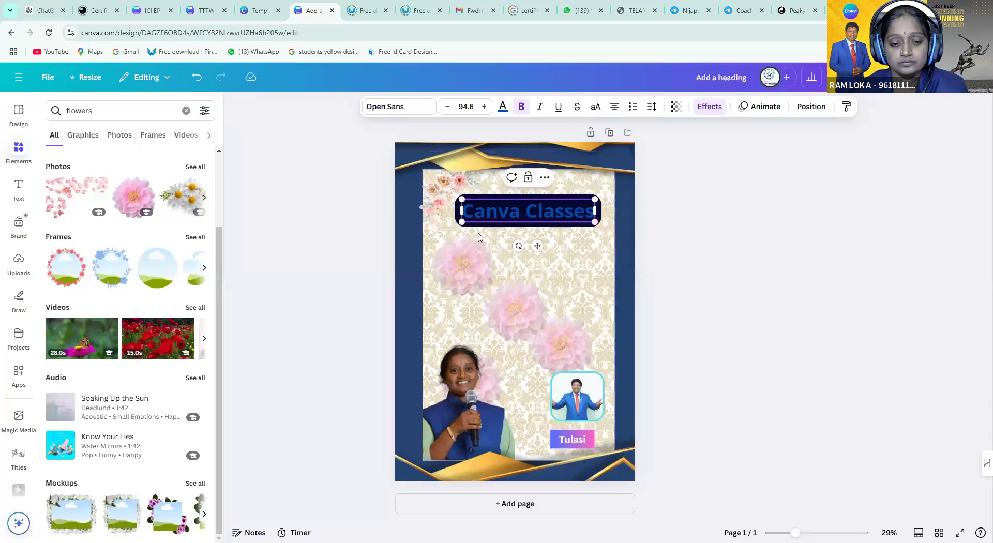
{"action": "left_click", "coordinate": [437, 332]}
{"action": "left_click_drag", "start_coordinate": [524, 212], "coordinate": [512, 221]}
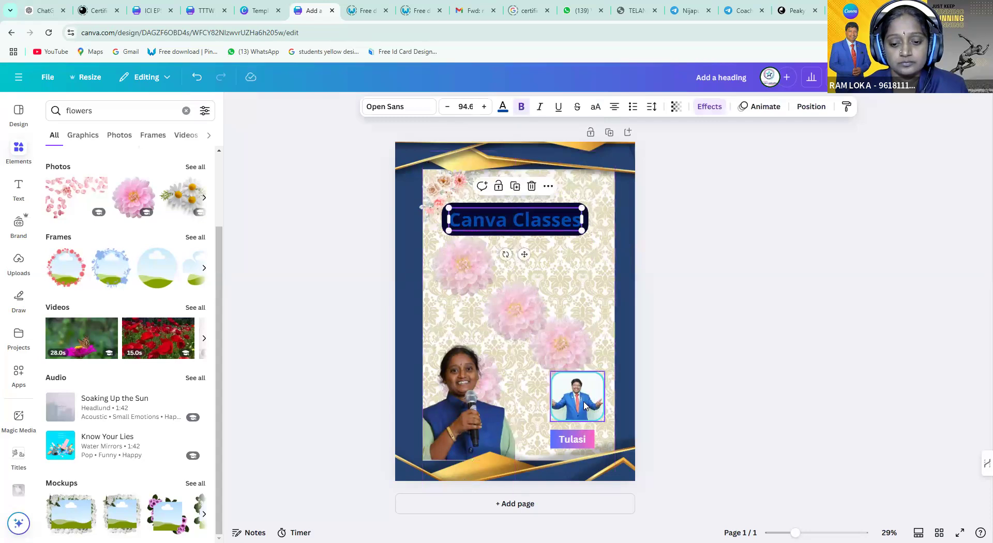
{"action": "left_click", "coordinate": [585, 406]}
Shrink the man's photo and place it up-right beneath the slightly raised heading
{"action": "left_click_drag", "start_coordinate": [550, 372], "coordinate": [502, 327]}
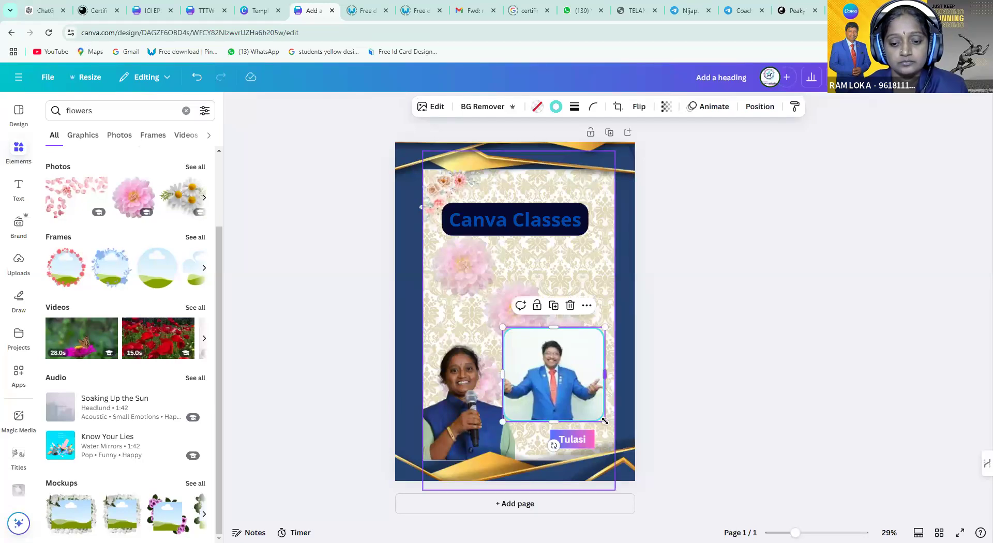
{"action": "left_click_drag", "start_coordinate": [606, 421], "coordinate": [560, 382]}
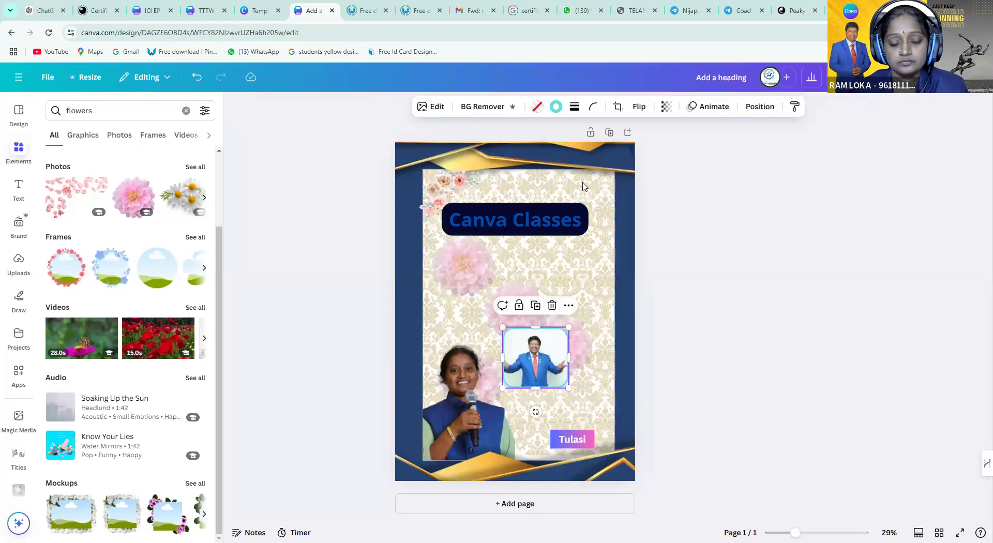
{"action": "left_click_drag", "start_coordinate": [549, 204], "coordinate": [550, 185]}
{"action": "left_click_drag", "start_coordinate": [548, 350], "coordinate": [584, 230]}
{"action": "left_click", "coordinate": [580, 439]}
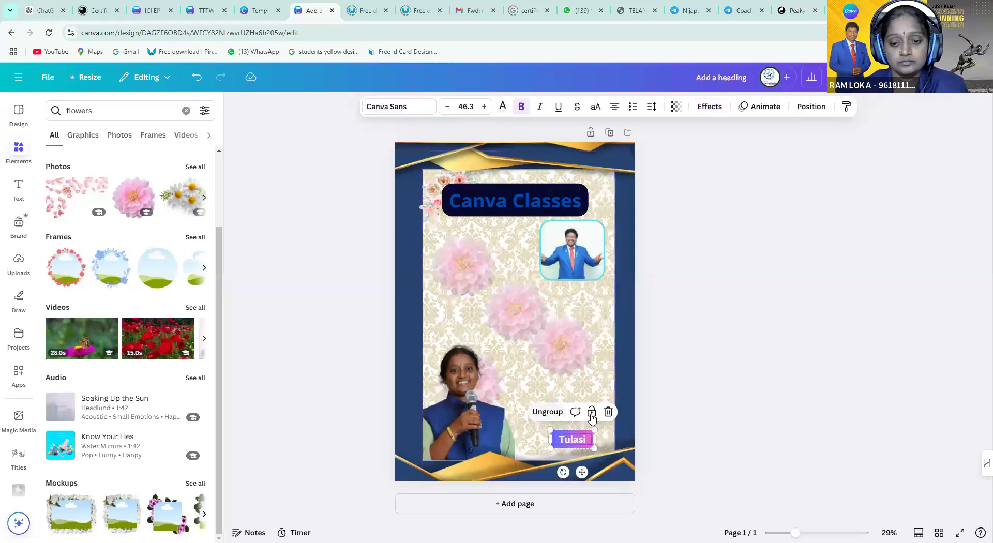
{"action": "left_click", "coordinate": [542, 322]}
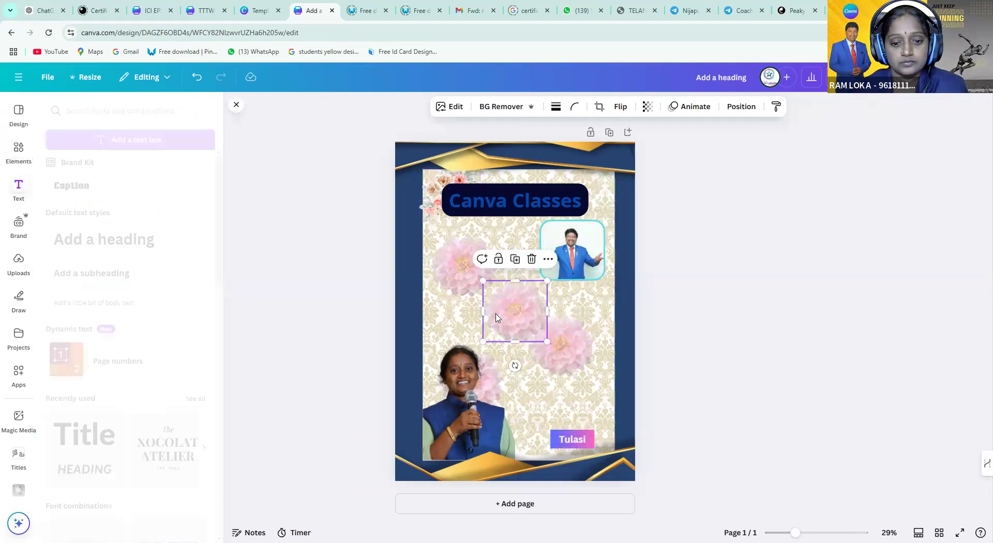
{"action": "left_click", "coordinate": [86, 273]}
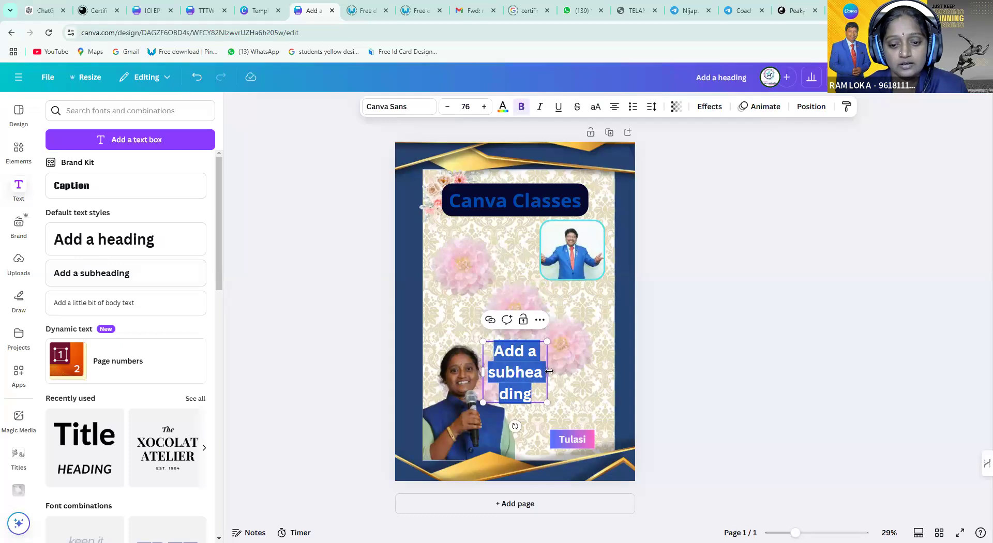
{"action": "left_click_drag", "start_coordinate": [547, 371], "coordinate": [623, 352]}
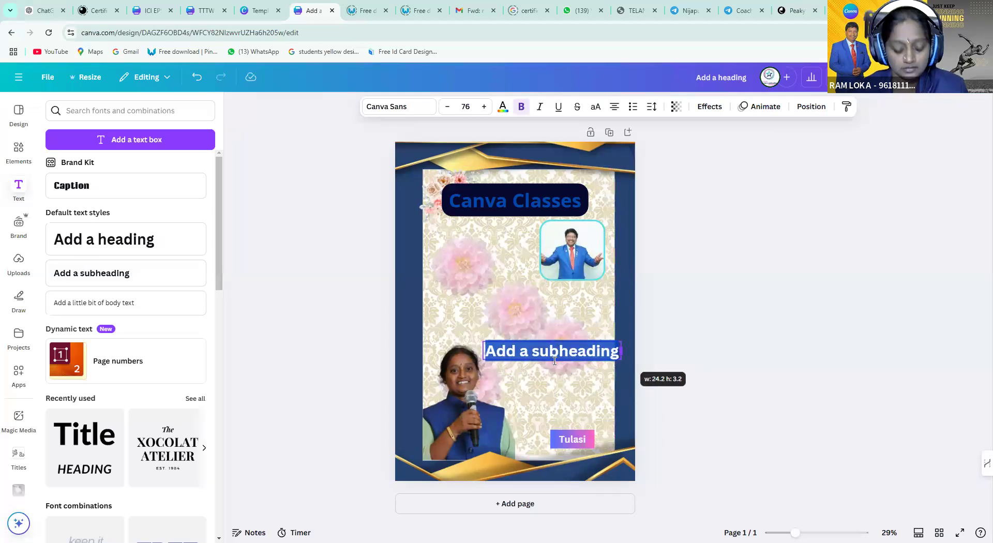
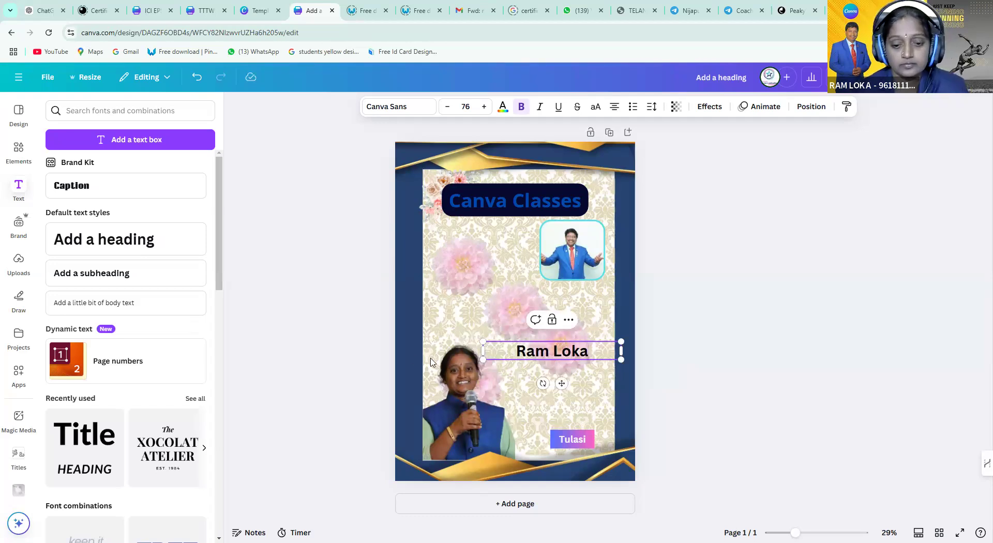
{"action": "left_click_drag", "start_coordinate": [483, 350], "coordinate": [540, 351]}
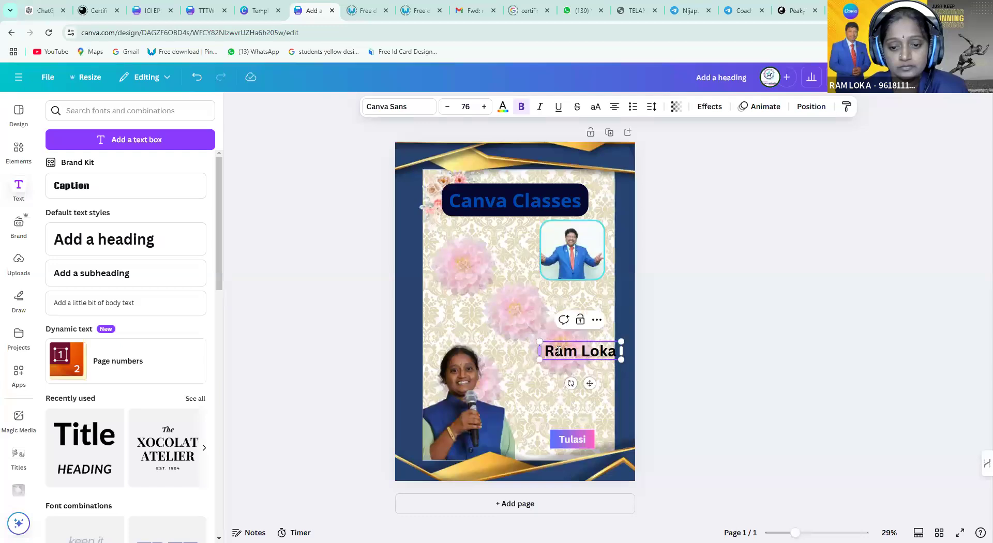
{"action": "left_click", "coordinate": [512, 304]}
{"action": "left_click_drag", "start_coordinate": [596, 351], "coordinate": [585, 287]}
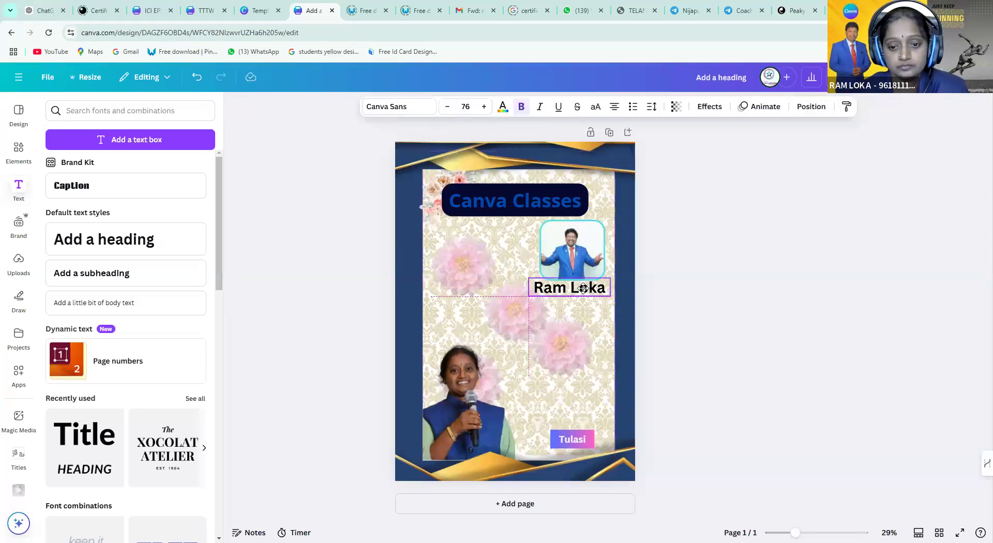
Enlarge the woman's photo, shift it up-right, and move her name tag down slightly
{"action": "left_click", "coordinate": [456, 368]}
{"action": "left_click_drag", "start_coordinate": [417, 328], "coordinate": [378, 270]}
{"action": "left_click_drag", "start_coordinate": [455, 388], "coordinate": [489, 388]}
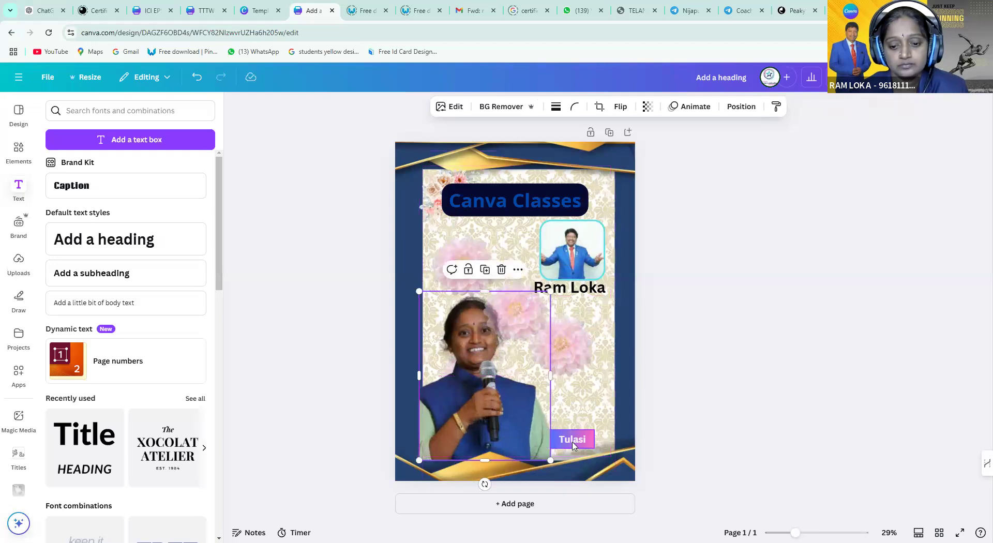
{"action": "left_click", "coordinate": [573, 441]}
{"action": "left_click_drag", "start_coordinate": [573, 441], "coordinate": [577, 456]}
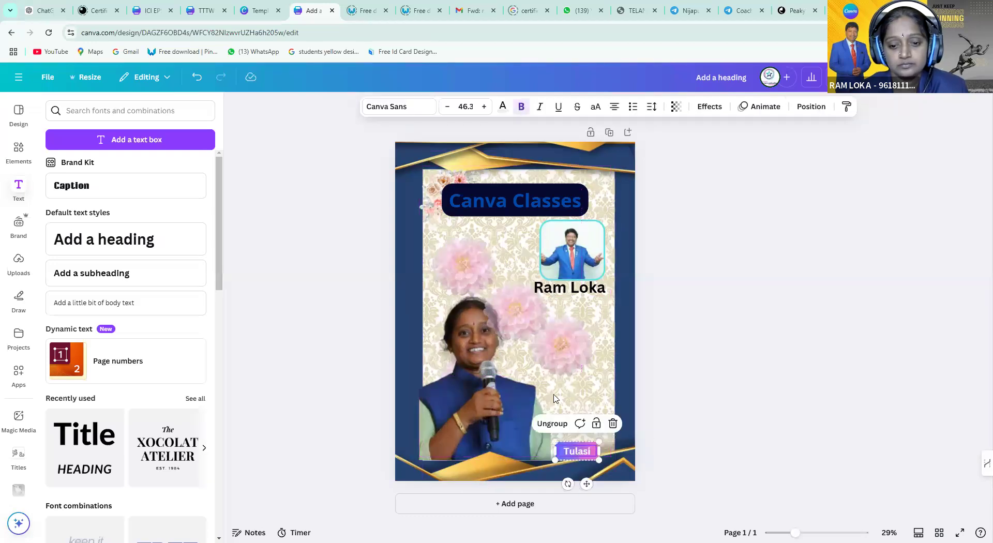
Copy the name caption above the woman's name tag, retype it as 'Speaker' and shrink it
{"action": "left_click", "coordinate": [543, 288]}
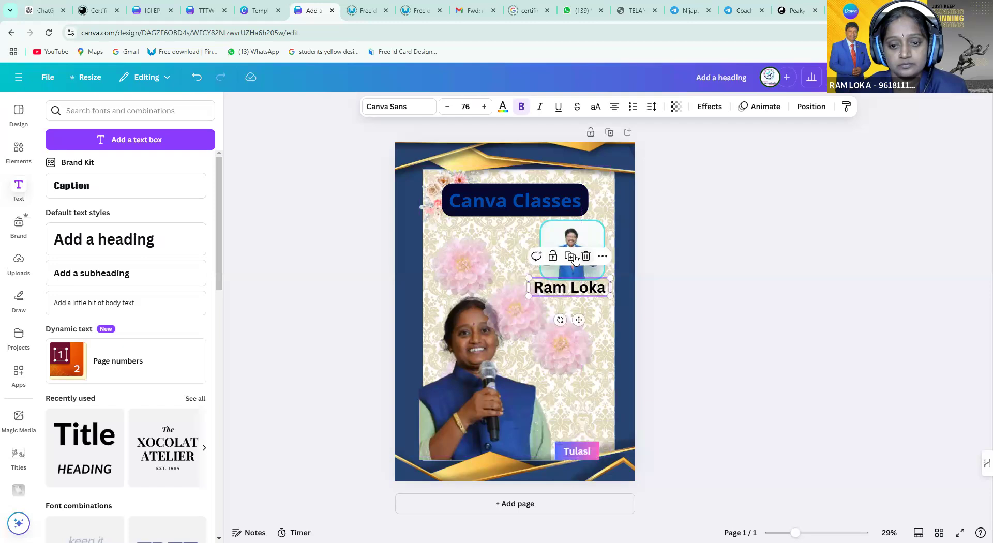
{"action": "left_click_drag", "start_coordinate": [565, 298], "coordinate": [574, 428]}
{"action": "double_click", "coordinate": [575, 429]}
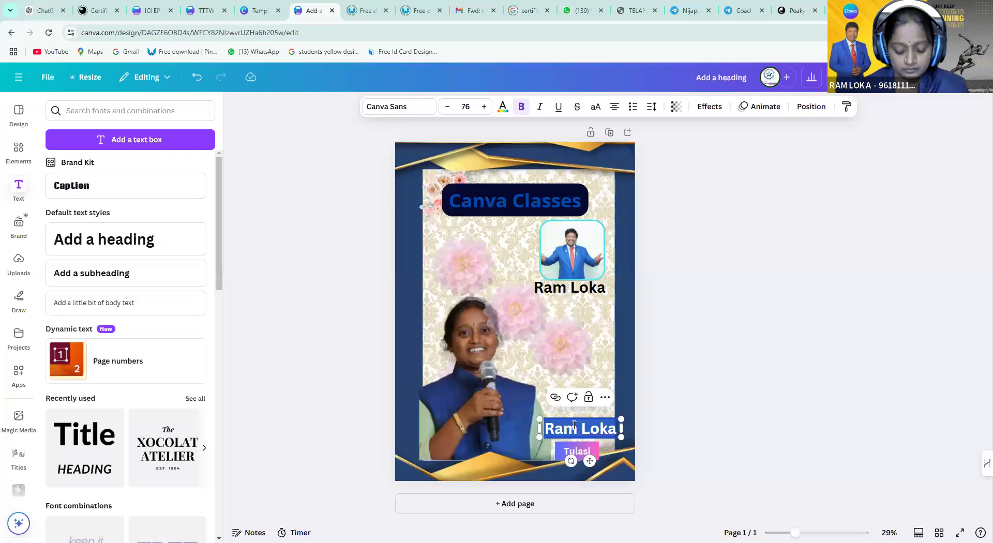
{"action": "type", "text": "Speaker"}
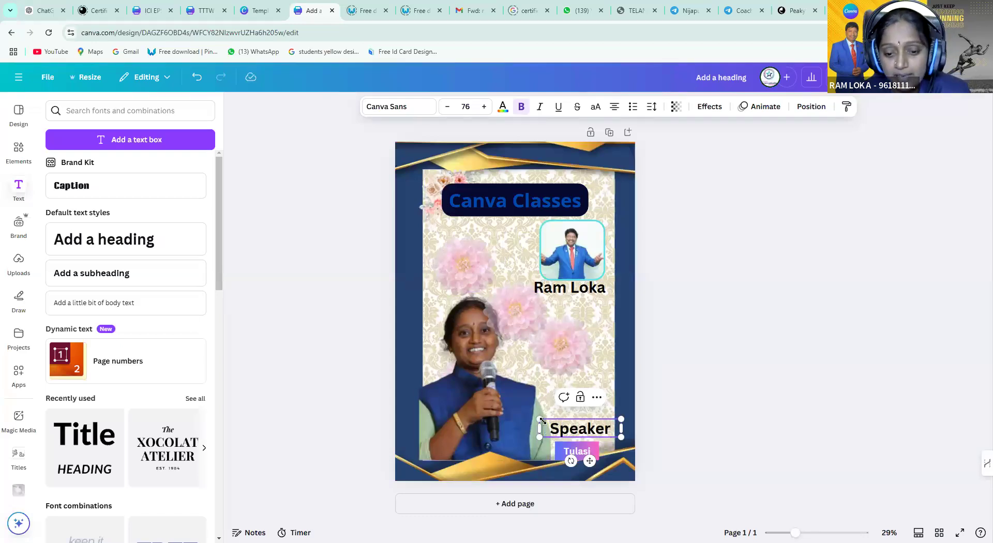
{"action": "left_click_drag", "start_coordinate": [540, 420], "coordinate": [576, 434]}
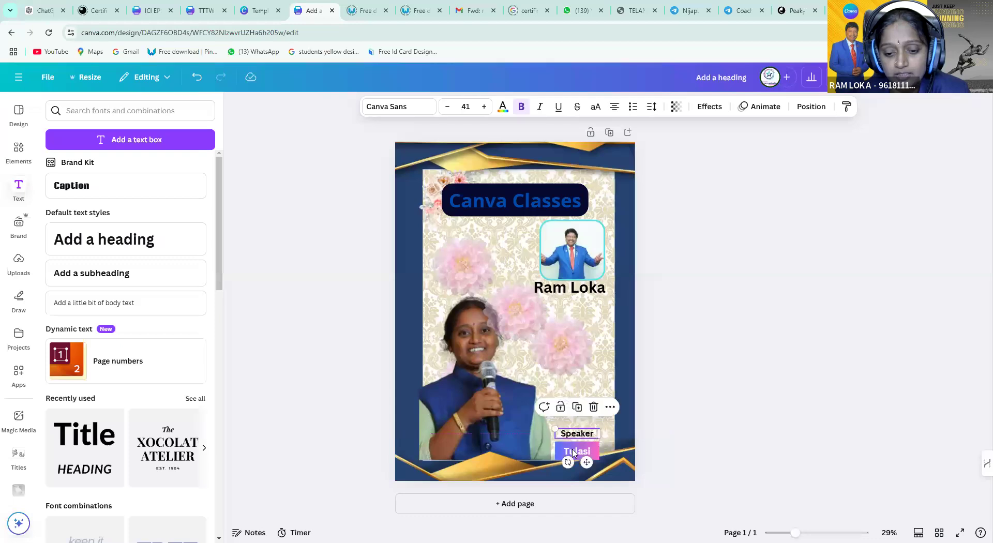
{"action": "left_click", "coordinate": [573, 455]}
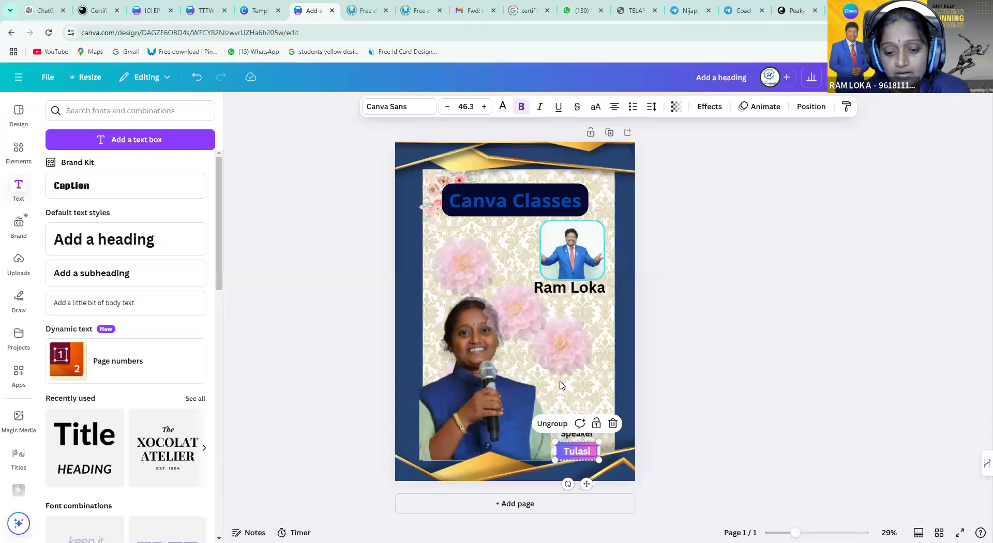
Send the pink flower backward twice so it sits behind the woman's photo
{"action": "right_click", "coordinate": [509, 327]}
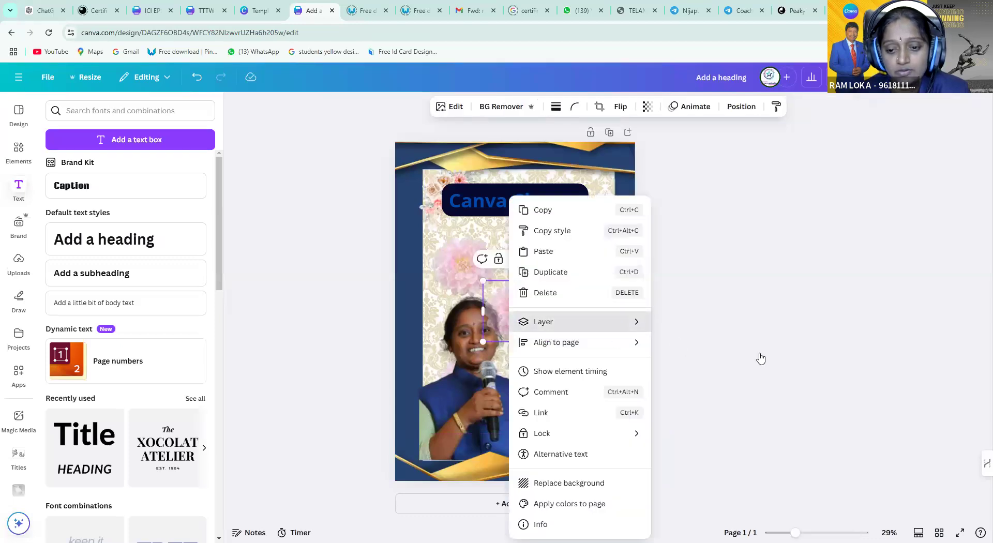
{"action": "mouse_move", "coordinate": [552, 322]}
{"action": "left_click", "coordinate": [701, 363]}
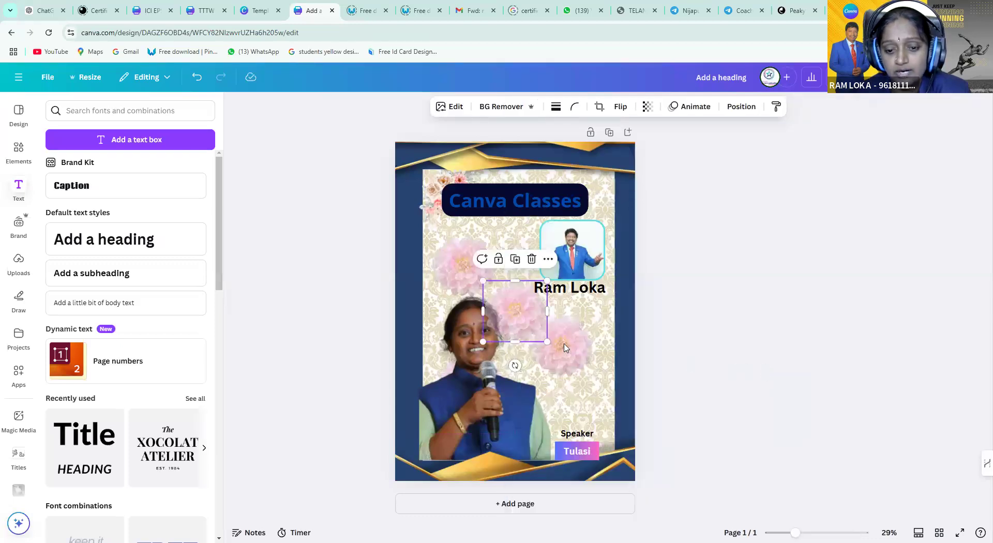
{"action": "right_click", "coordinate": [518, 327]}
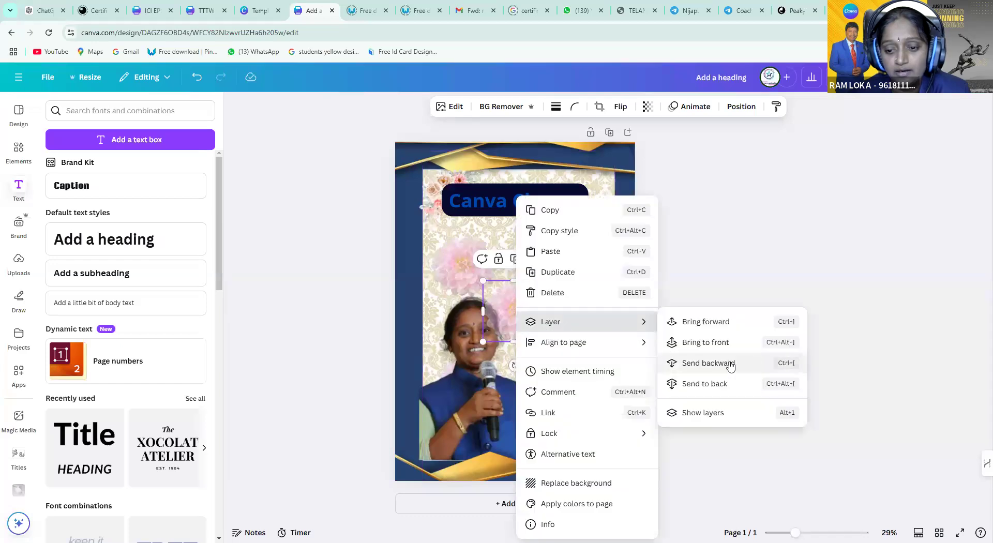
{"action": "left_click", "coordinate": [717, 363]}
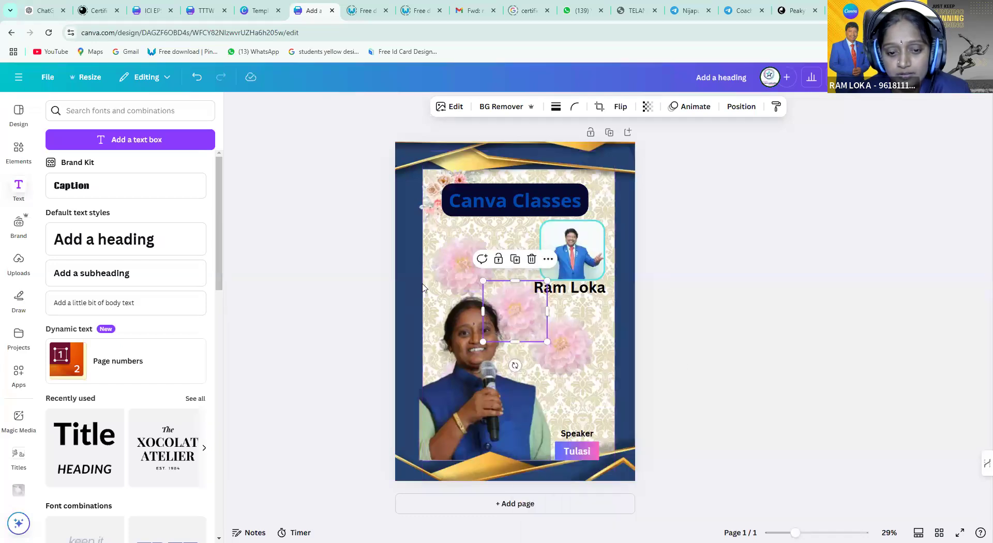
{"action": "left_click", "coordinate": [442, 275]}
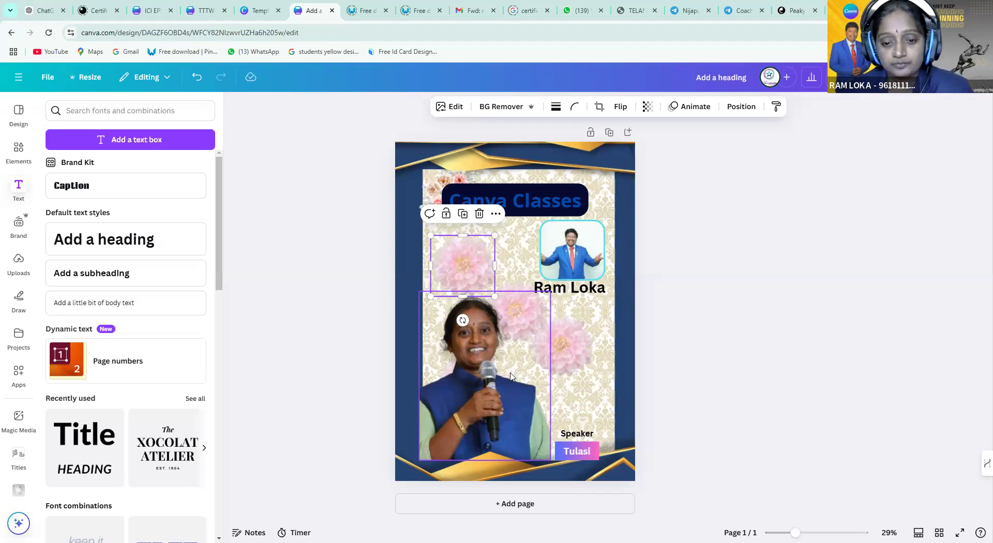
{"action": "left_click", "coordinate": [537, 288]}
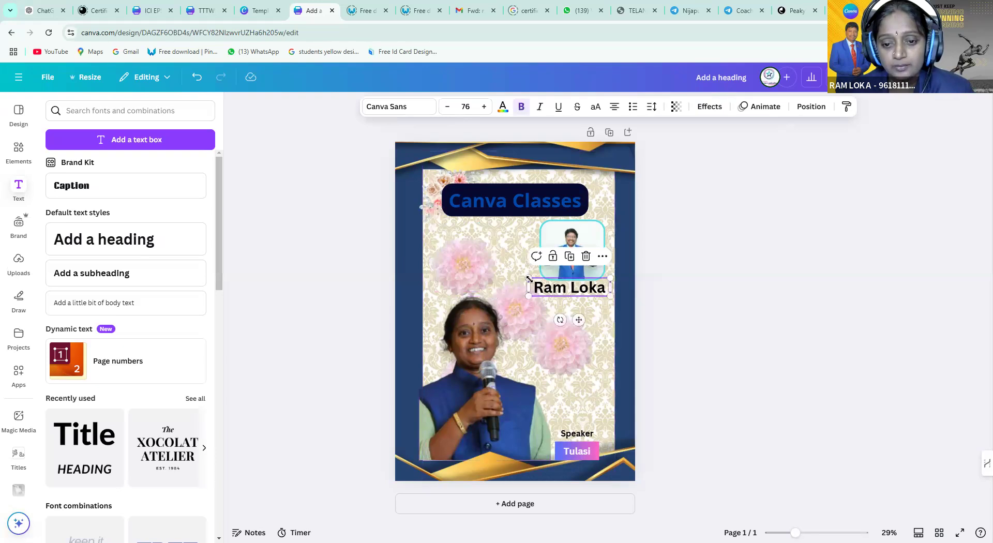
{"action": "left_click_drag", "start_coordinate": [529, 279], "coordinate": [540, 281]}
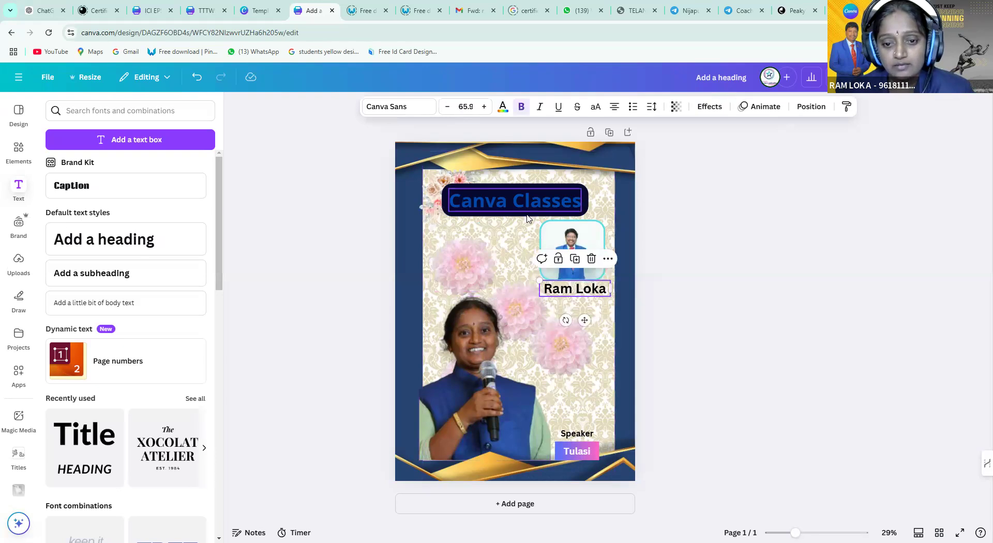
{"action": "left_click", "coordinate": [518, 326]}
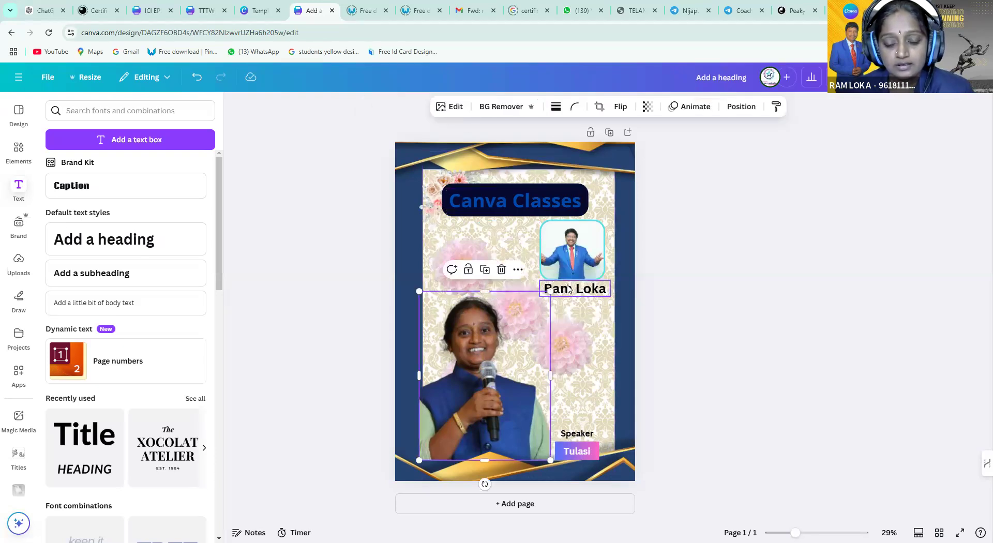
{"action": "left_click", "coordinate": [568, 289]}
{"action": "left_click_drag", "start_coordinate": [568, 289], "coordinate": [469, 241]}
{"action": "double_click", "coordinate": [468, 241]}
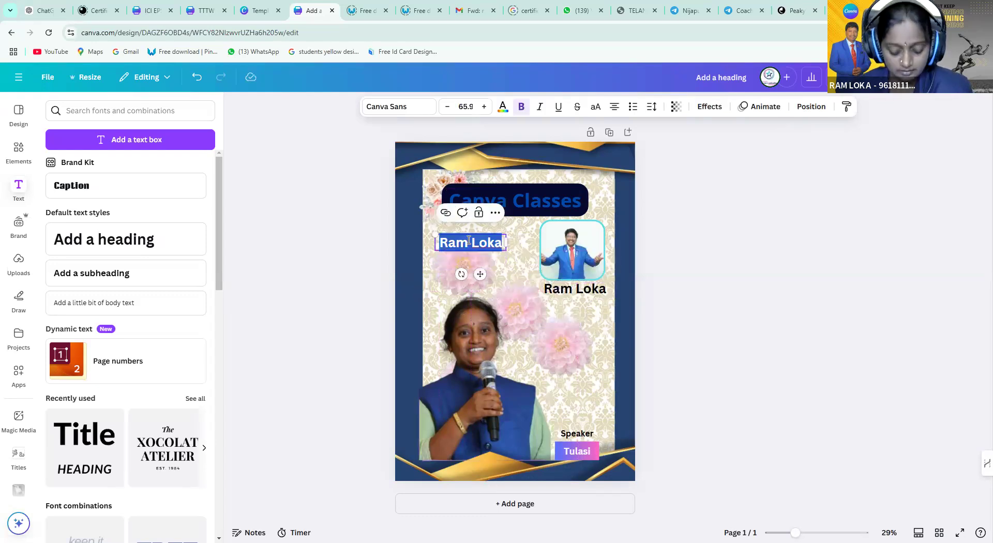
{"action": "type", "text": "Day"}
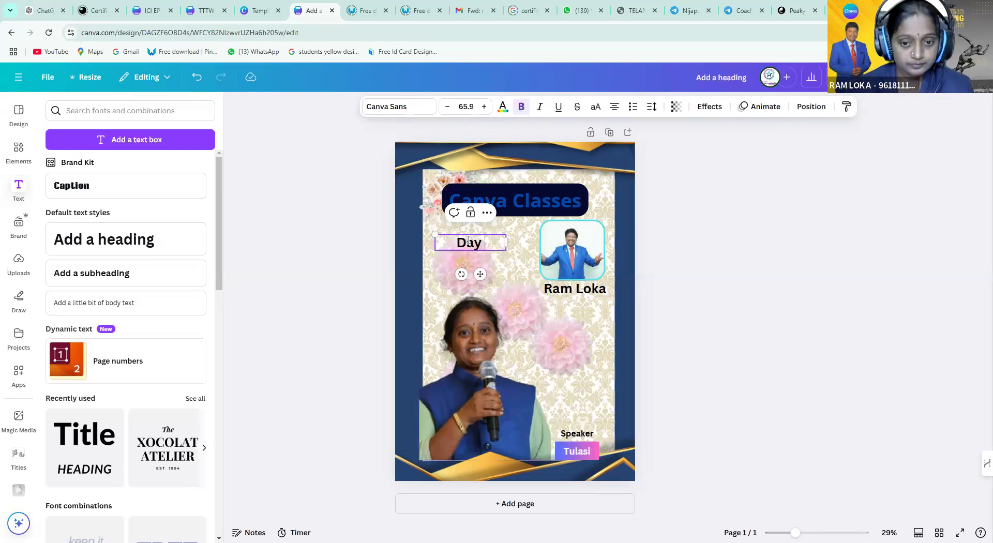
{"action": "type", "text": " 2"}
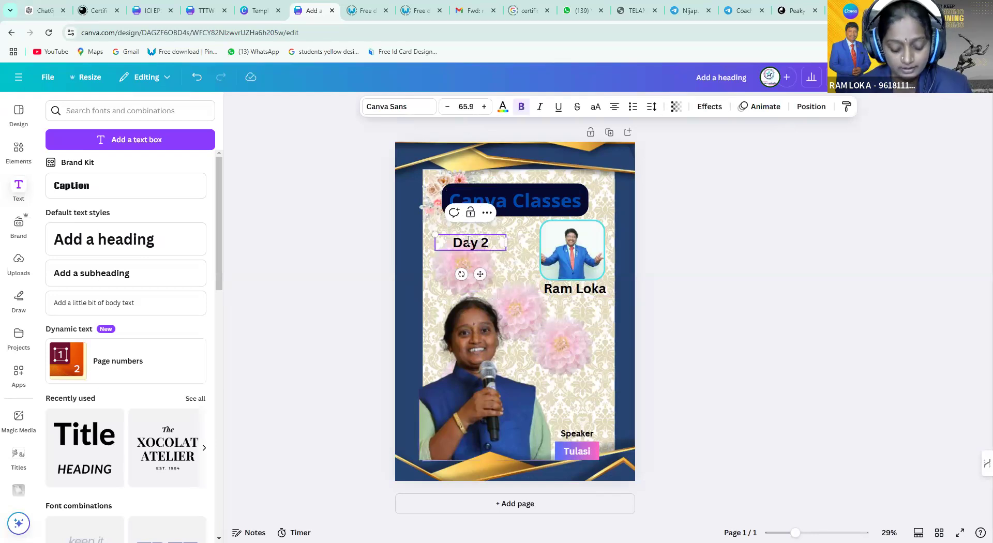
{"action": "key", "text": "BackSpace"}
{"action": "type", "text": "4"}
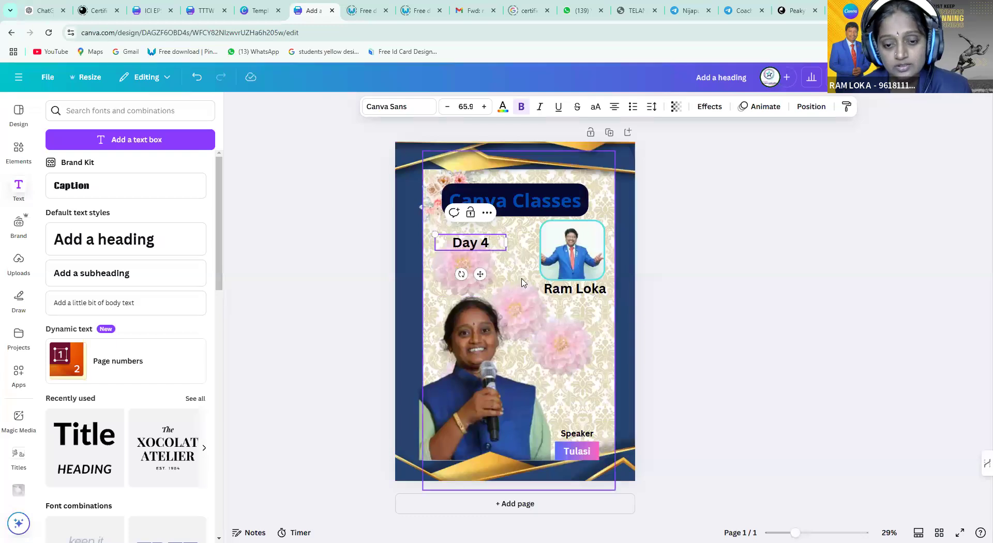
{"action": "left_click", "coordinate": [512, 267]}
Duplicate Day 4, change it to the date 12.12.24, shrink it to 40.2 and set it beneath
{"action": "left_click", "coordinate": [488, 247]}
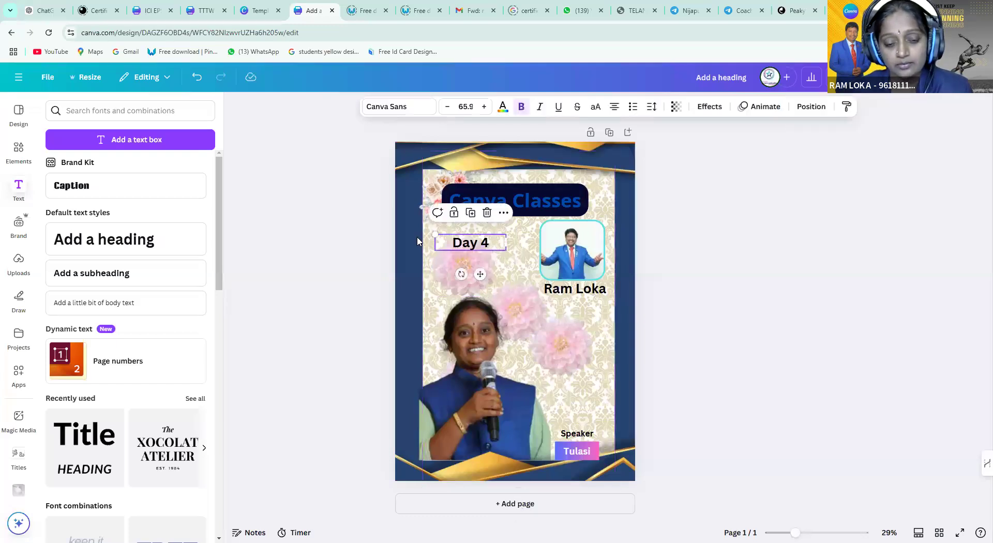
{"action": "left_click", "coordinate": [471, 269]}
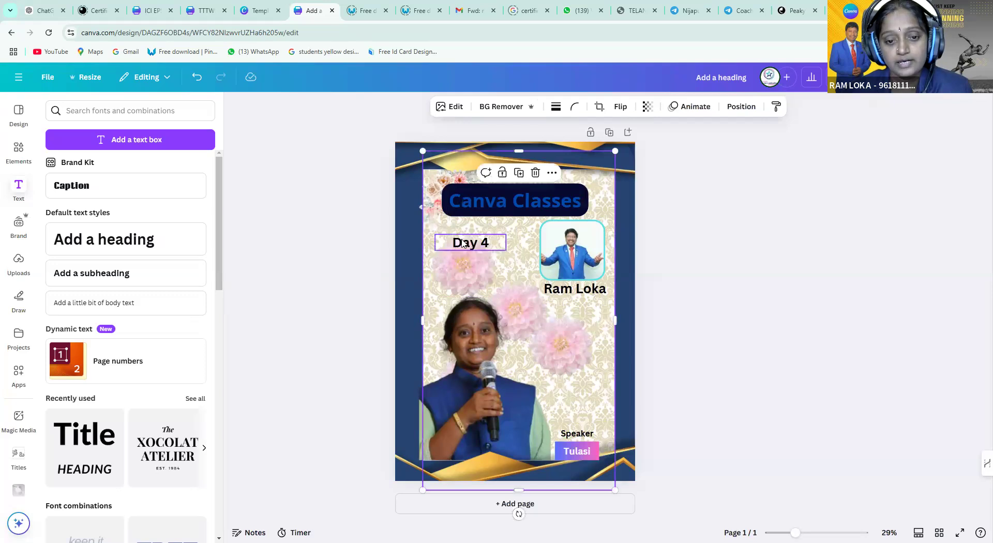
{"action": "left_click", "coordinate": [474, 243]}
{"action": "left_click", "coordinate": [471, 212]}
{"action": "left_click_drag", "start_coordinate": [473, 255], "coordinate": [478, 257]}
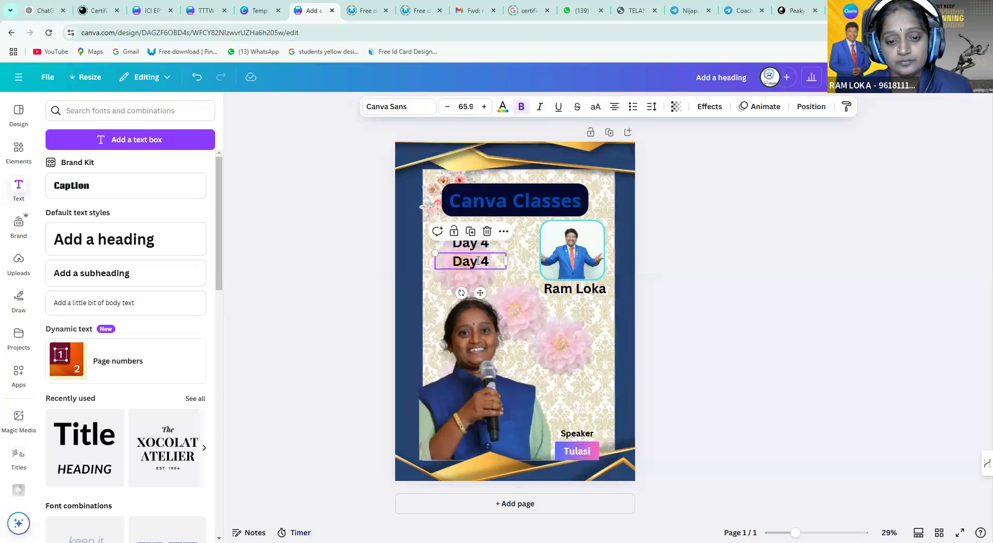
{"action": "double_click", "coordinate": [478, 260]}
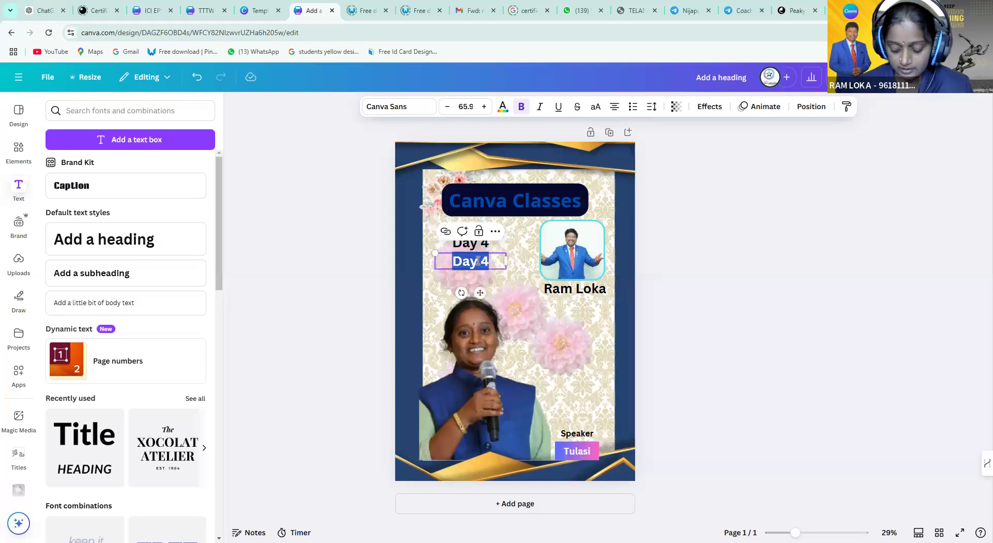
{"action": "type", "text": "12312"}
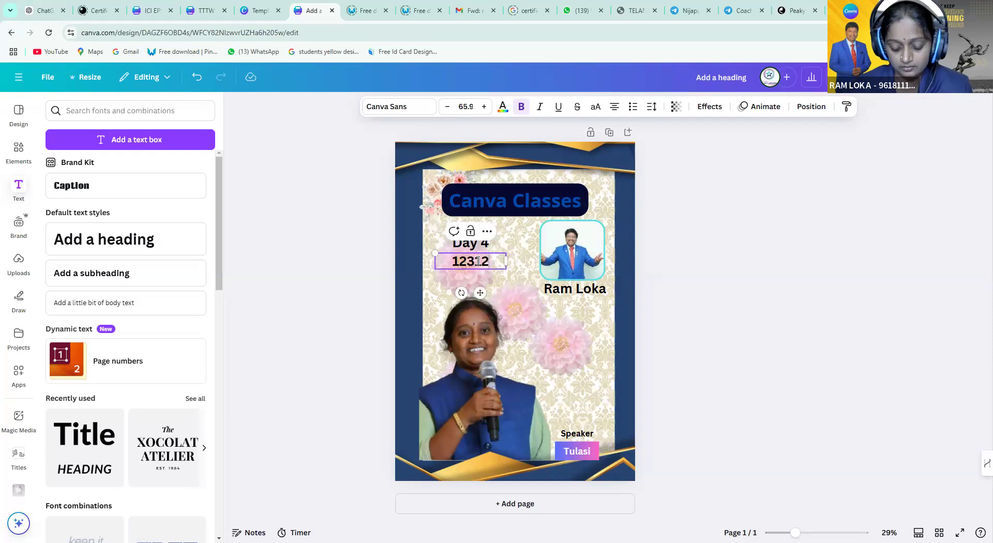
{"action": "key", "text": "BackSpace"}
{"action": "key", "text": "BackSpace"}
{"action": "key", "text": "BackSpace"}
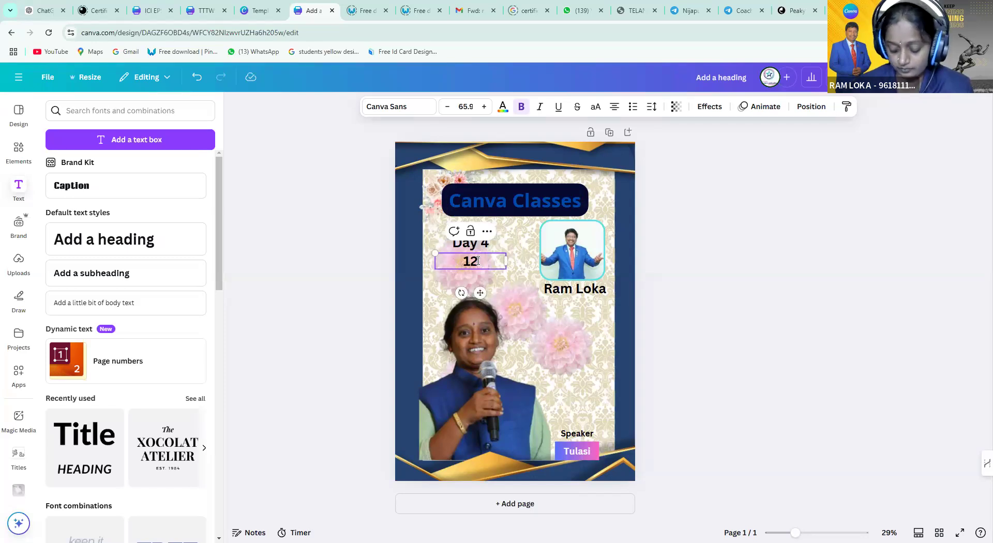
{"action": "type", "text": ".12."}
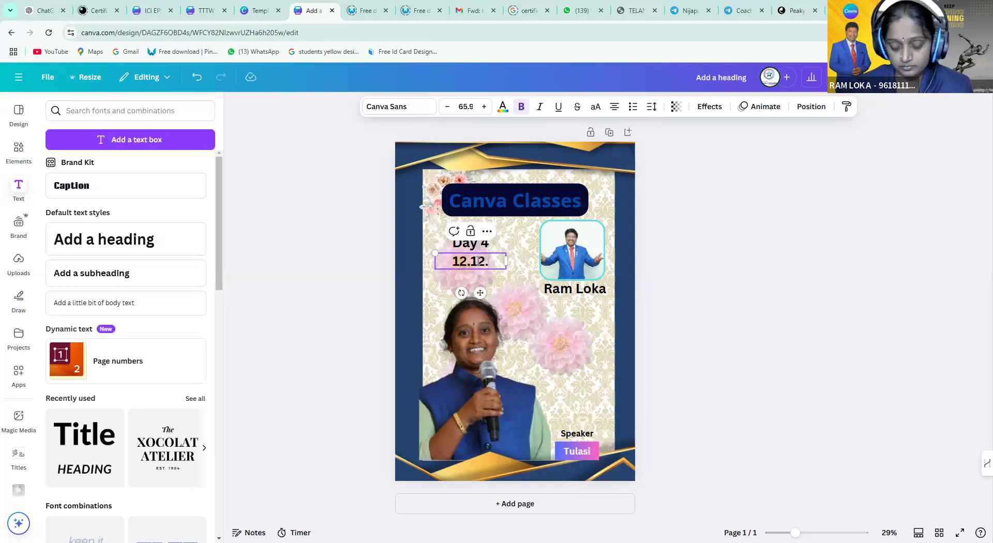
{"action": "type", "text": "24"}
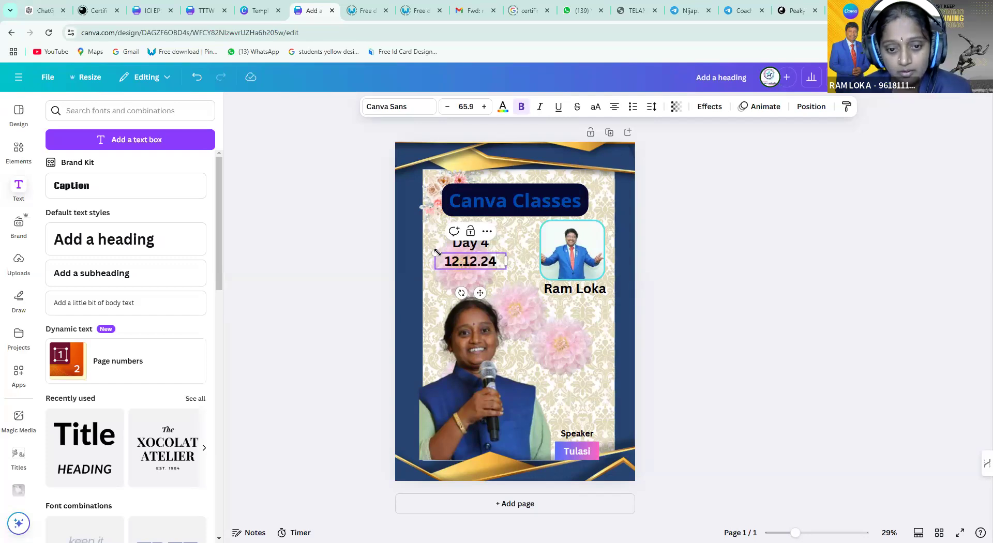
{"action": "left_click_drag", "start_coordinate": [441, 257], "coordinate": [463, 262]}
{"action": "left_click", "coordinate": [512, 257]}
{"action": "left_click_drag", "start_coordinate": [498, 267], "coordinate": [482, 255]}
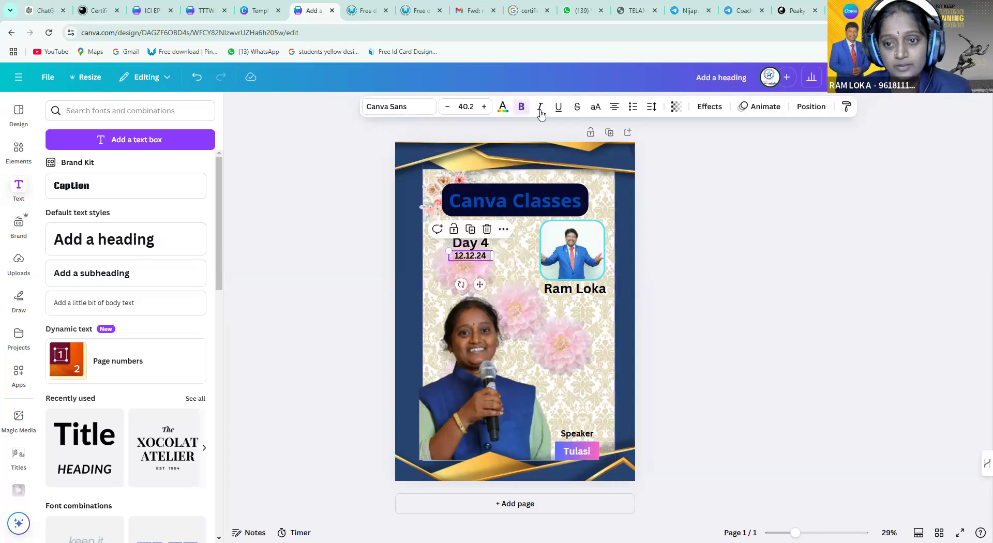
Give the 12.12.24 date a blue Background effect
{"action": "left_click", "coordinate": [712, 108]}
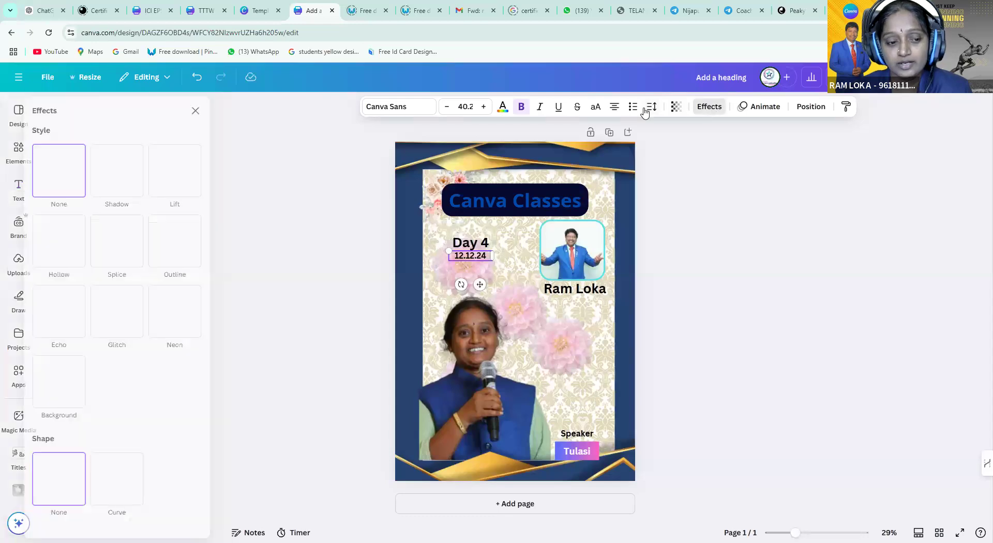
{"action": "left_click", "coordinate": [66, 387]}
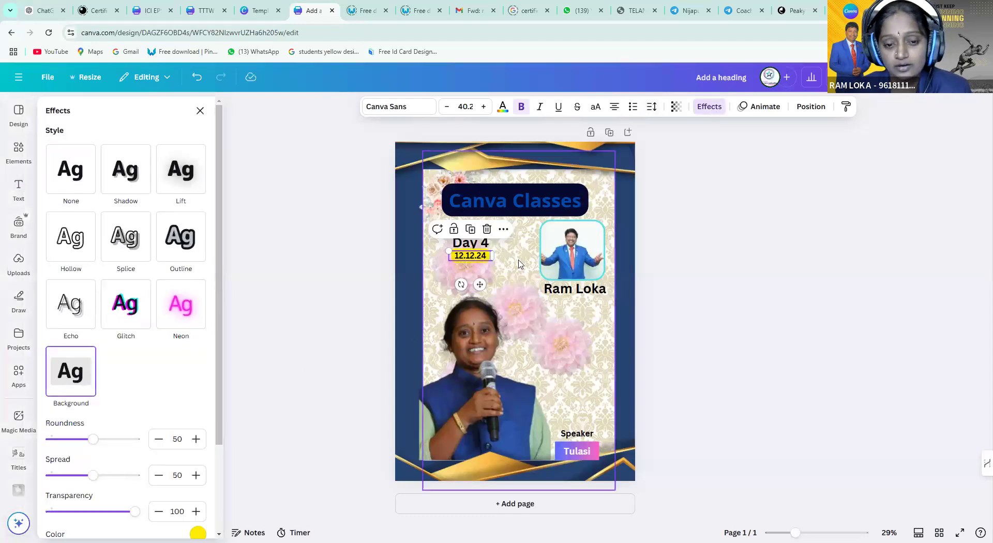
{"action": "left_click", "coordinate": [198, 534]}
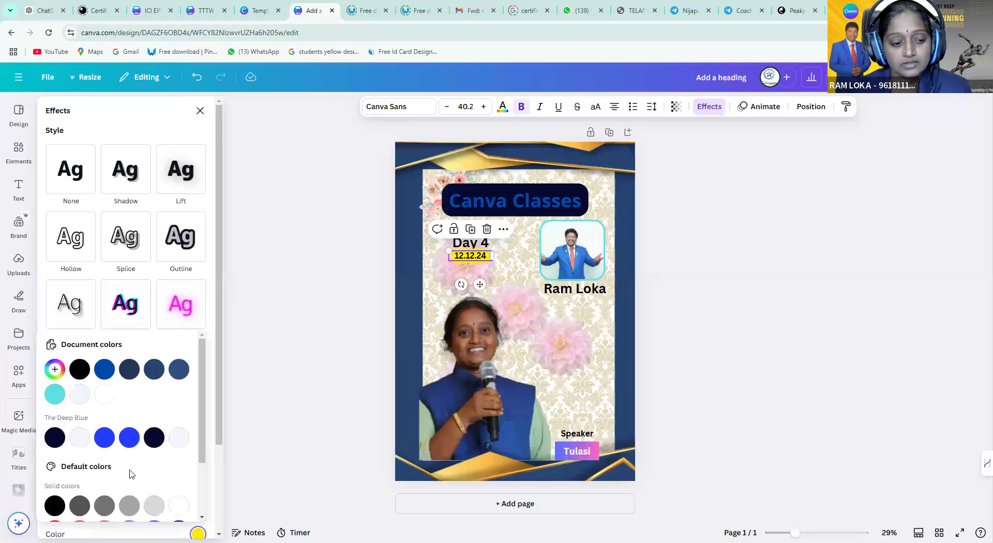
{"action": "left_click", "coordinate": [105, 438]}
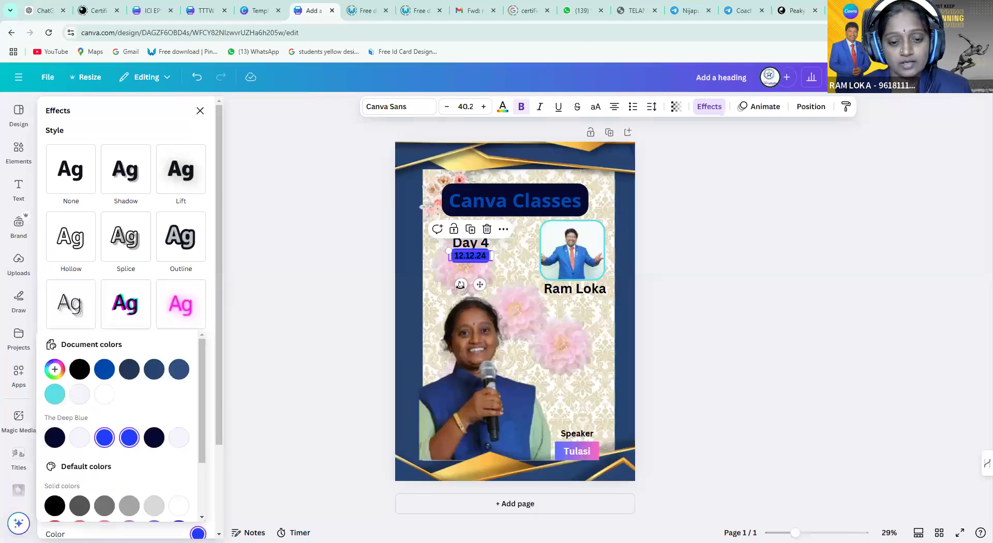
{"action": "left_click", "coordinate": [481, 255]}
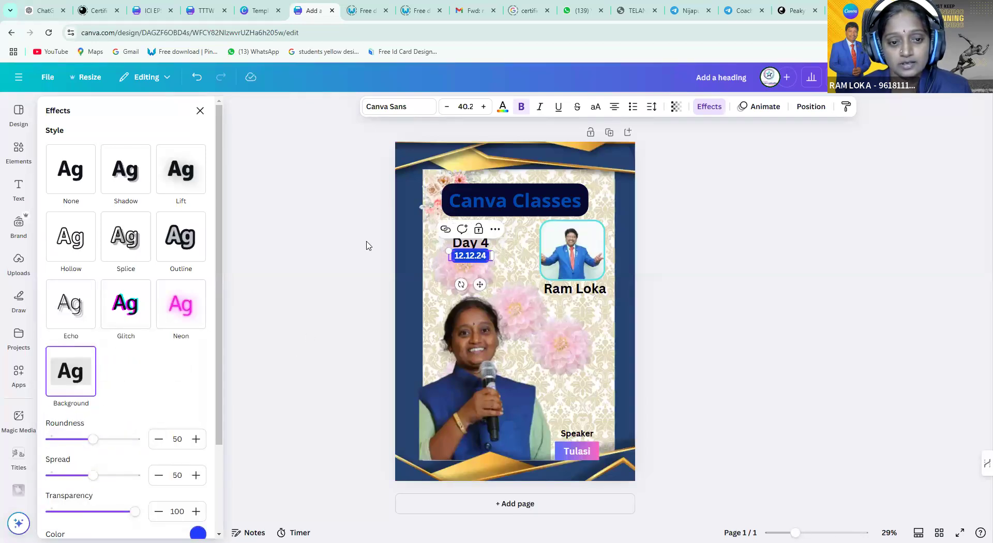
Change the date's lettering to a light colour
{"action": "left_click", "coordinate": [502, 106]}
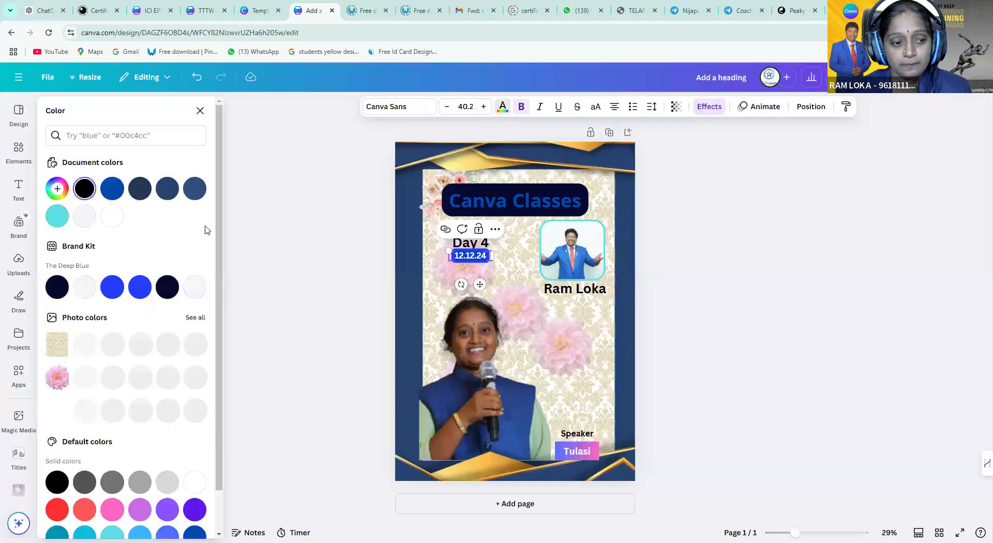
{"action": "left_click", "coordinate": [84, 287]}
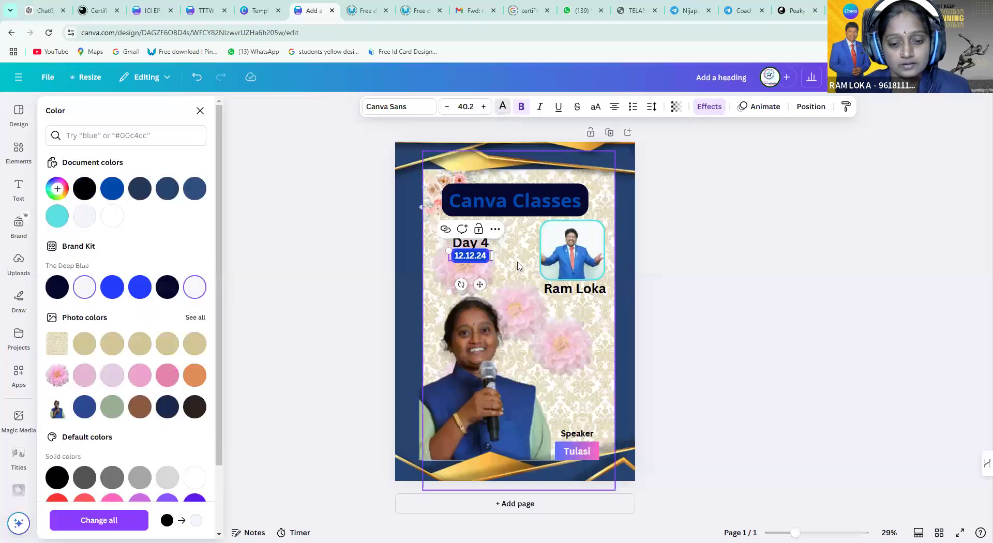
{"action": "left_click", "coordinate": [517, 289]}
{"action": "left_click", "coordinate": [472, 258]}
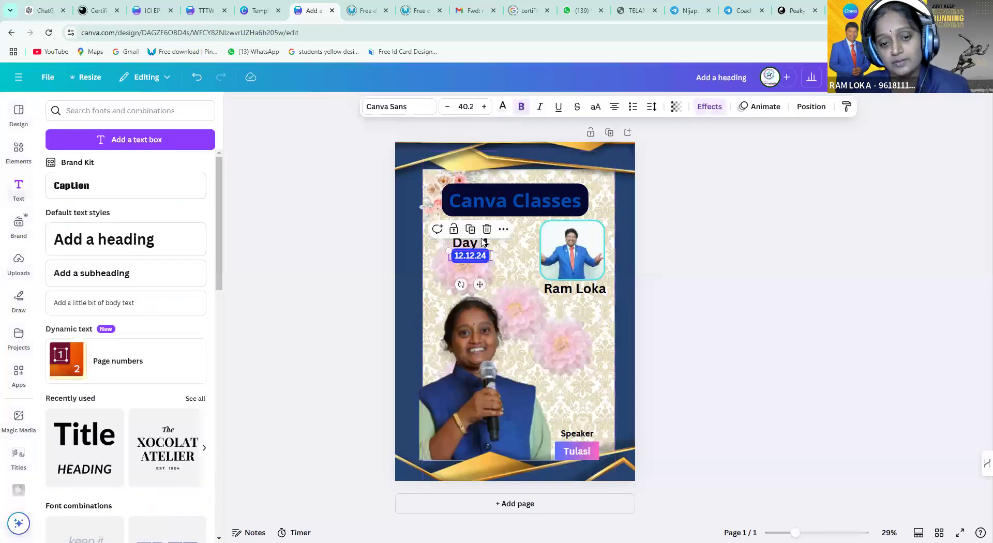
{"action": "left_click", "coordinate": [483, 245]}
Nudge Day 4 left, then enlarge the Canva Classes heading and wrap it onto two lines lower down
{"action": "left_click_drag", "start_coordinate": [482, 245], "coordinate": [460, 261]}
{"action": "left_click", "coordinate": [461, 262]}
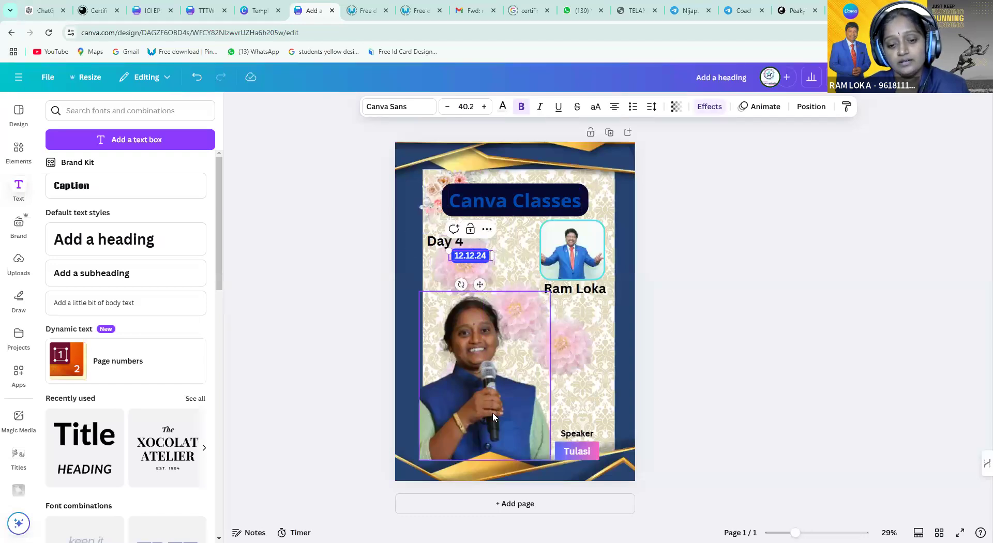
{"action": "left_click", "coordinate": [590, 271]}
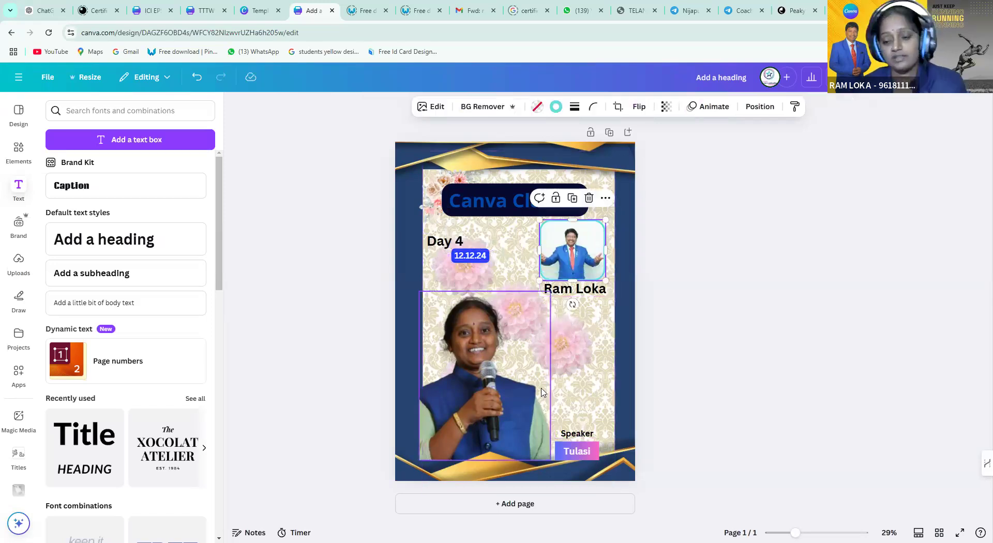
{"action": "left_click", "coordinate": [505, 203]}
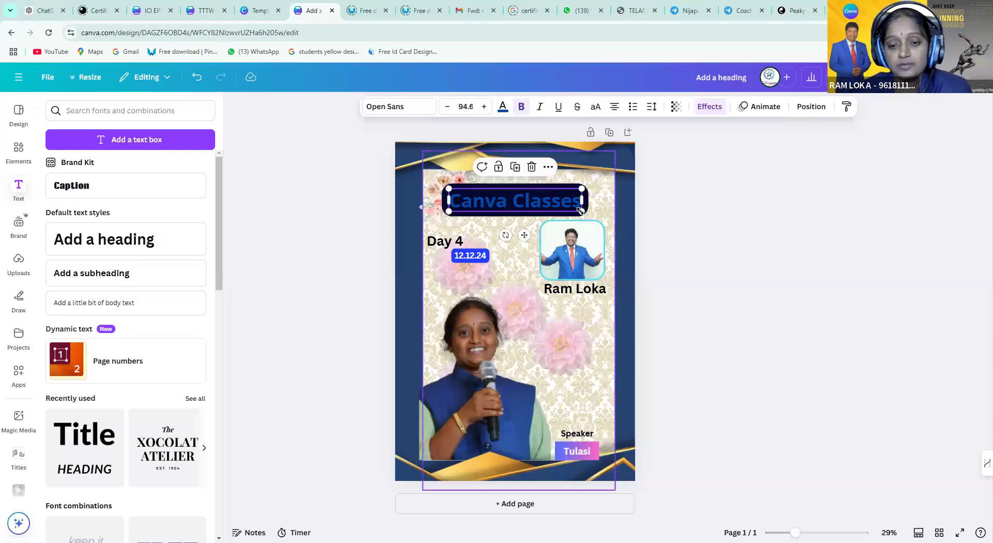
{"action": "left_click_drag", "start_coordinate": [658, 273], "coordinate": [666, 224]}
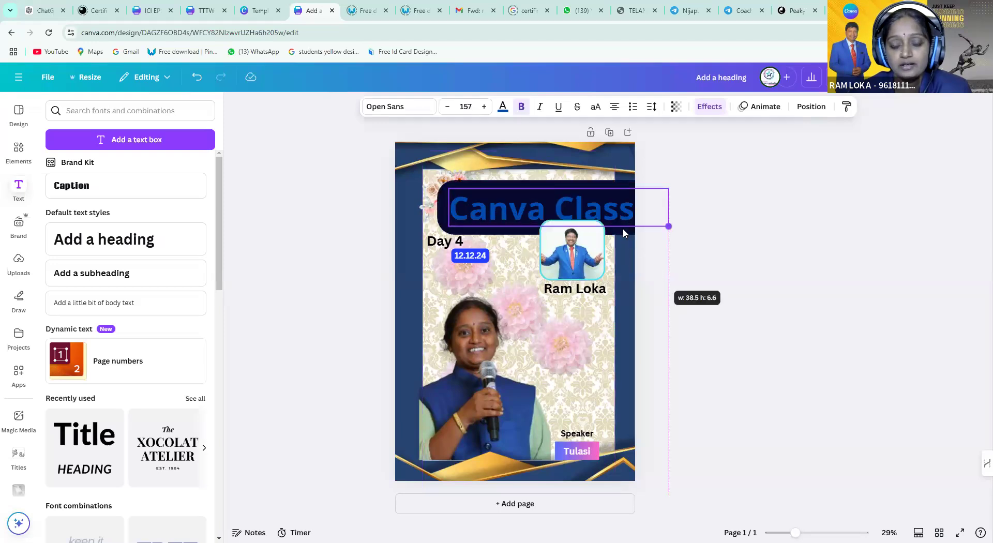
{"action": "left_click_drag", "start_coordinate": [594, 203], "coordinate": [543, 290]}
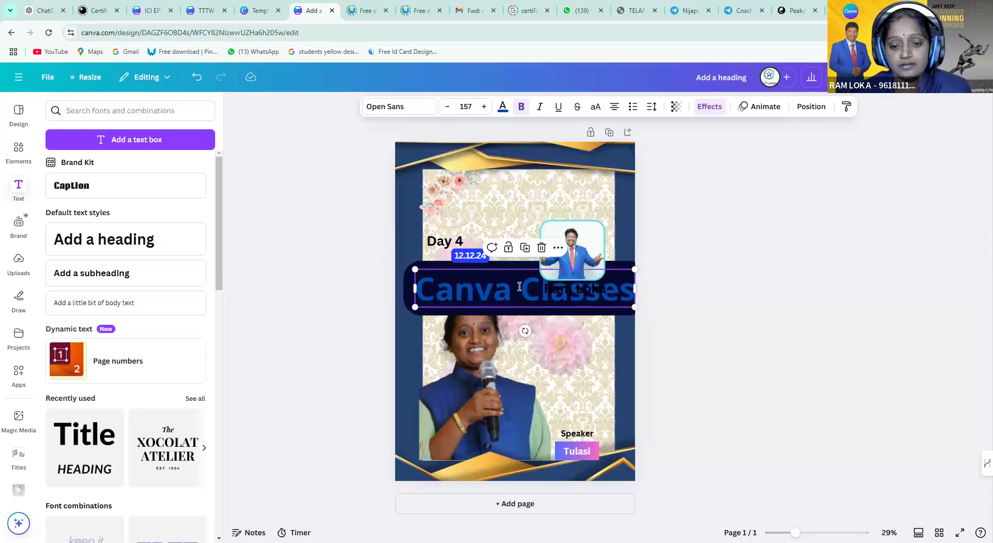
{"action": "left_click", "coordinate": [519, 286]}
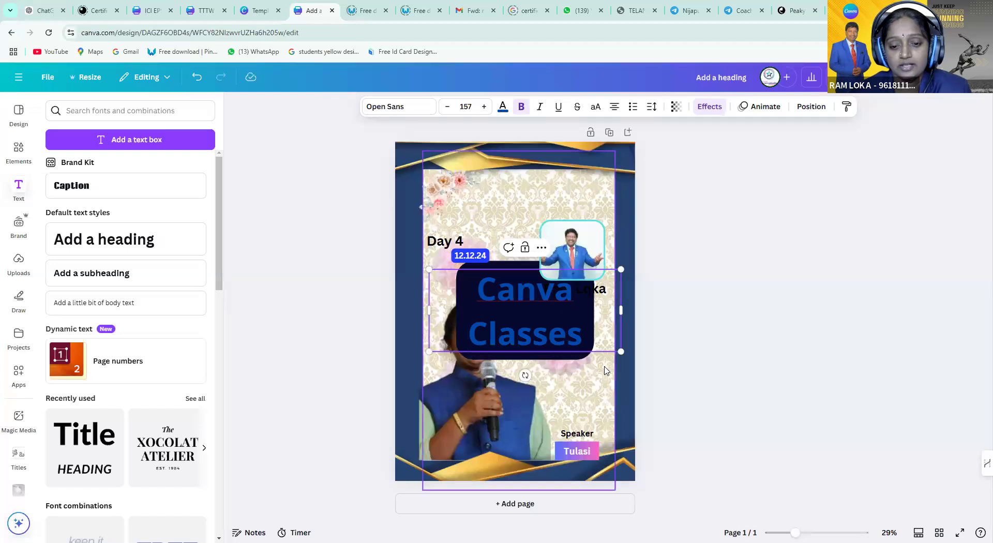
{"action": "left_click", "coordinate": [607, 396]}
{"action": "left_click", "coordinate": [454, 281]}
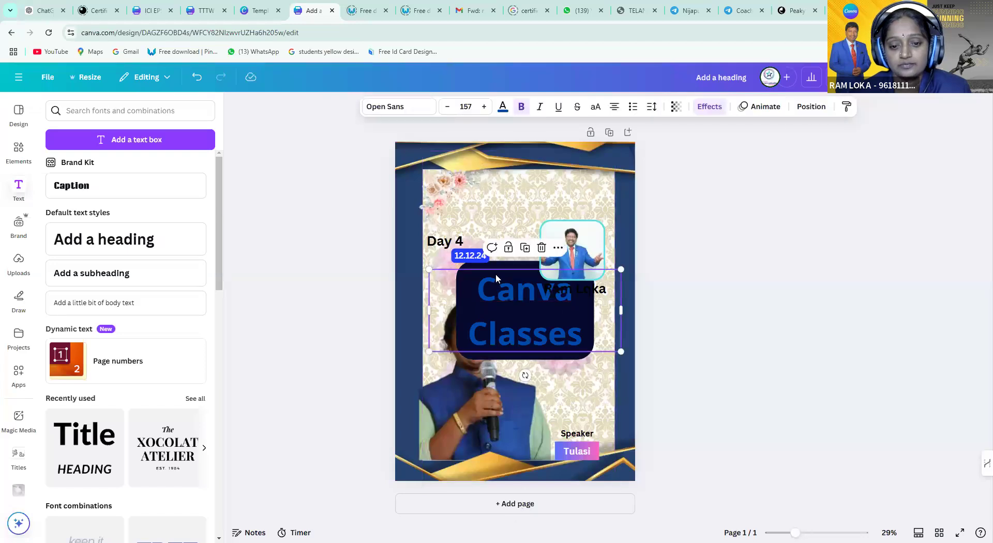
{"action": "left_click", "coordinate": [573, 248]}
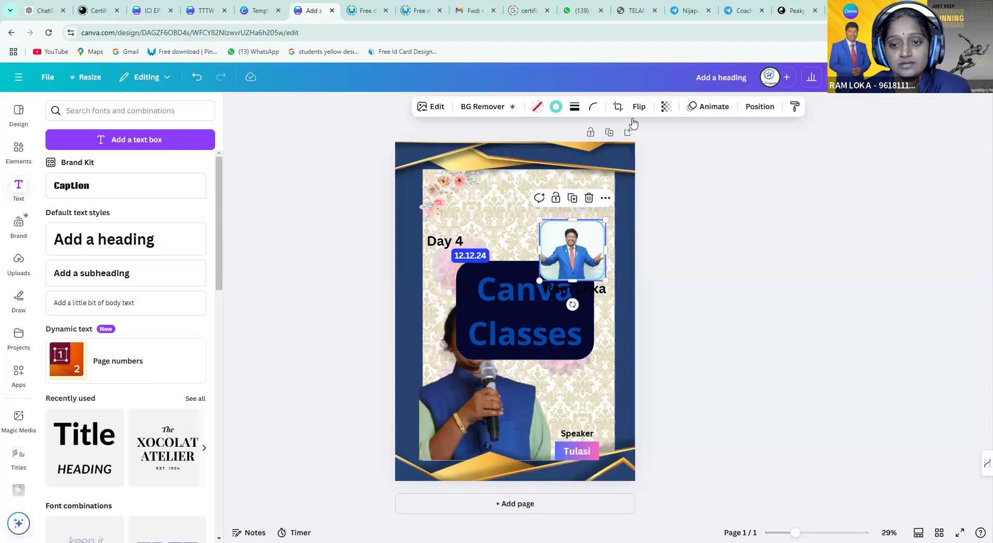
{"action": "left_click_drag", "start_coordinate": [572, 247], "coordinate": [583, 193]}
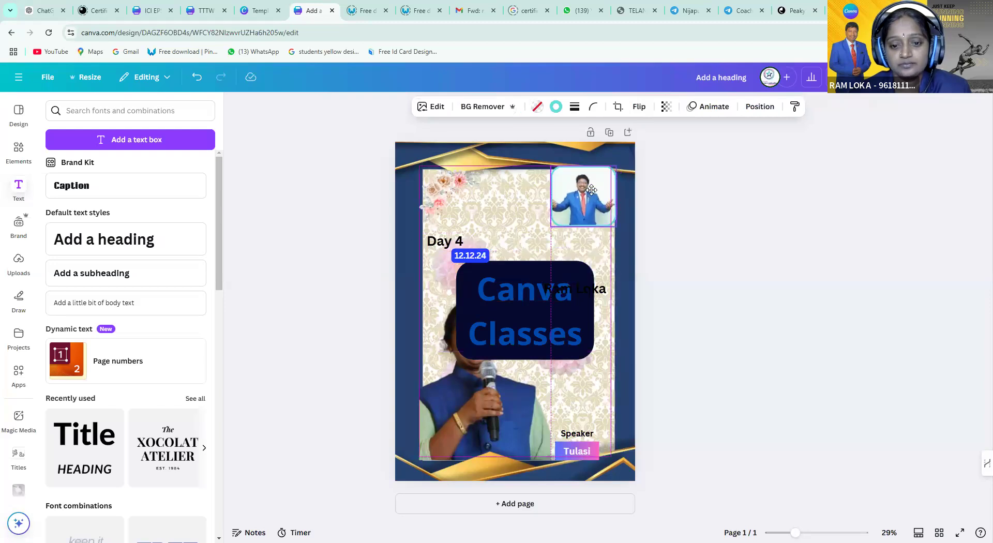
{"action": "left_click_drag", "start_coordinate": [458, 244], "coordinate": [487, 198]}
{"action": "left_click_drag", "start_coordinate": [470, 254], "coordinate": [481, 208]}
{"action": "left_click_drag", "start_coordinate": [525, 284], "coordinate": [519, 241]}
{"action": "left_click_drag", "start_coordinate": [425, 226], "coordinate": [447, 236]}
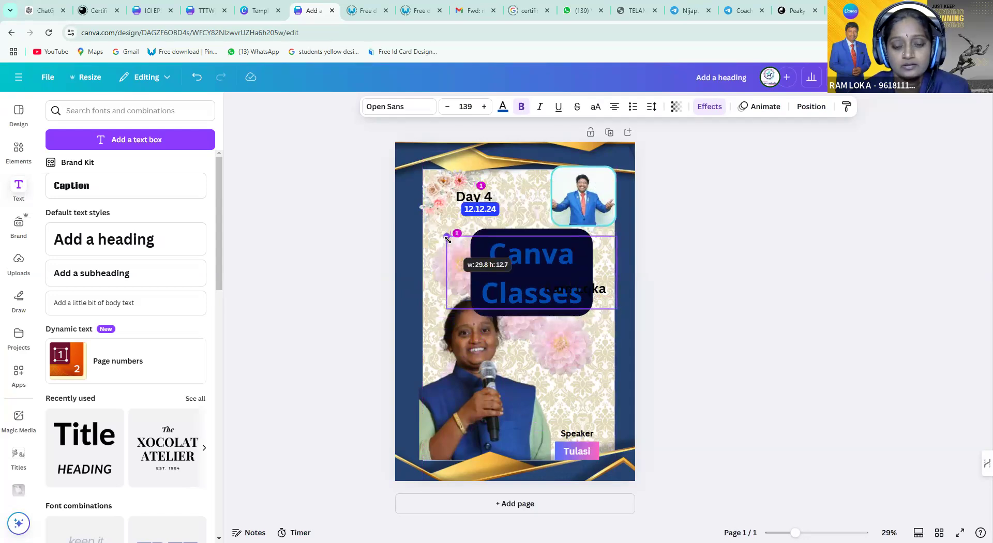
{"action": "left_click_drag", "start_coordinate": [540, 271], "coordinate": [519, 256]}
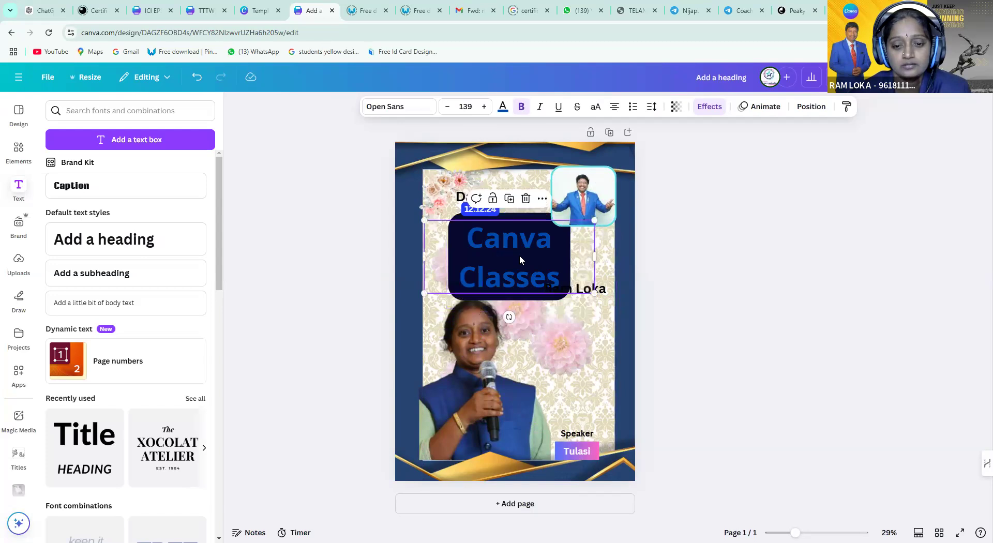
{"action": "left_click", "coordinate": [604, 287]}
{"action": "left_click_drag", "start_coordinate": [605, 287], "coordinate": [610, 236]}
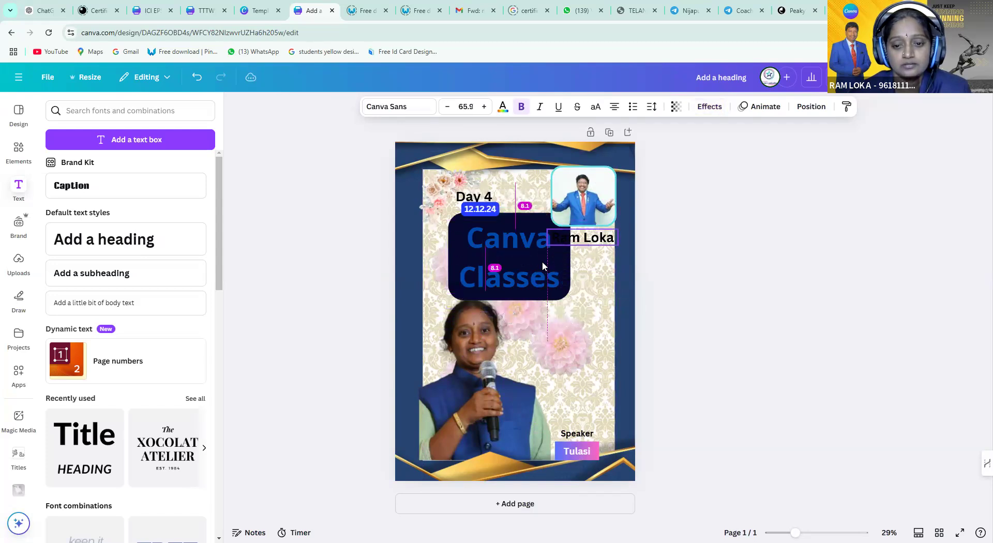
Shrink the Canva Classes heading further and move it down and to the right
{"action": "left_click", "coordinate": [476, 243]}
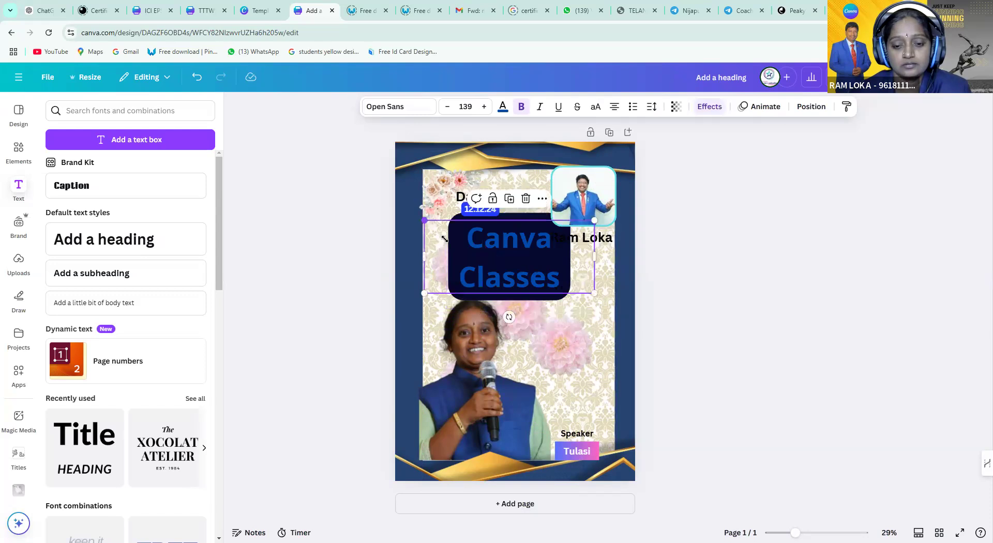
{"action": "left_click_drag", "start_coordinate": [445, 238], "coordinate": [470, 249]}
{"action": "left_click_drag", "start_coordinate": [546, 260], "coordinate": [580, 300]}
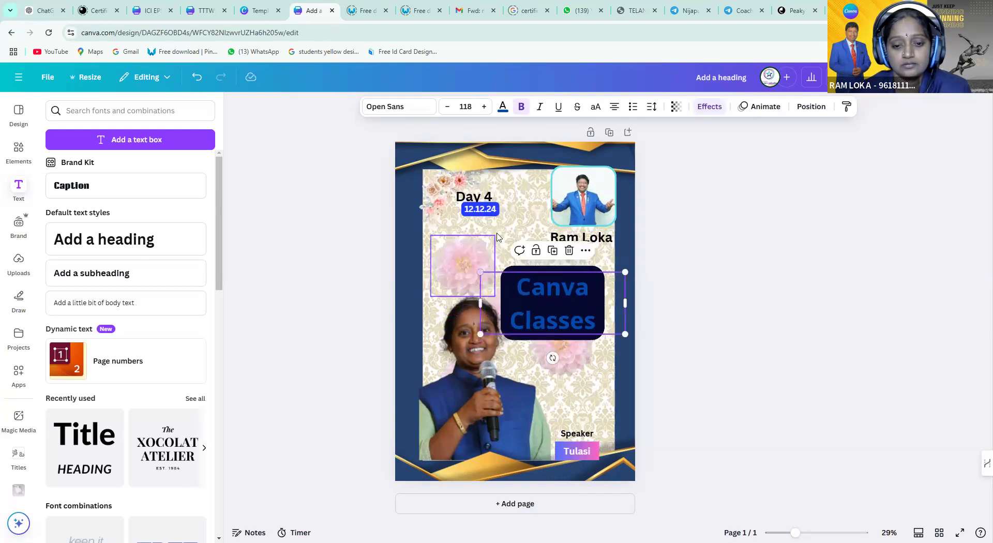
{"action": "left_click", "coordinate": [497, 261]}
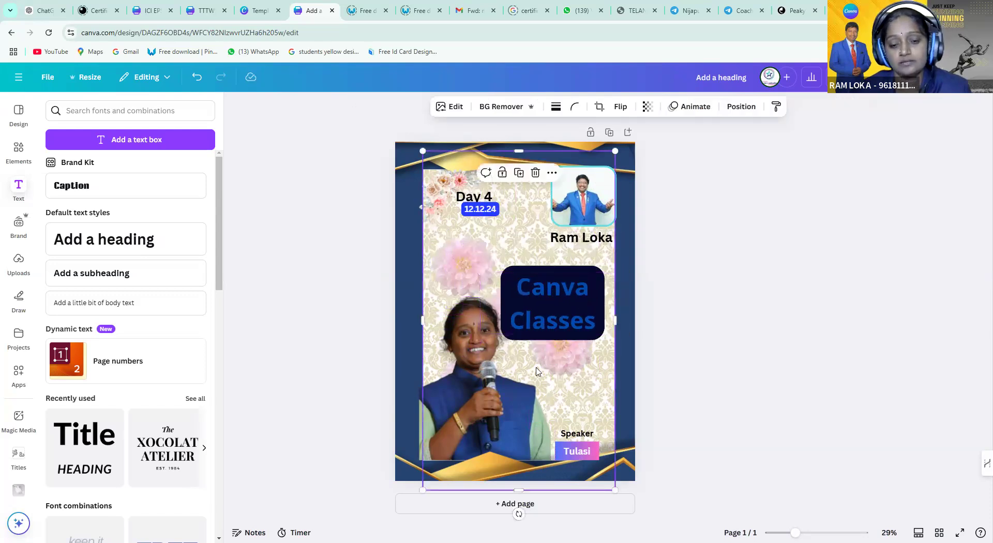
{"action": "left_click", "coordinate": [667, 420]}
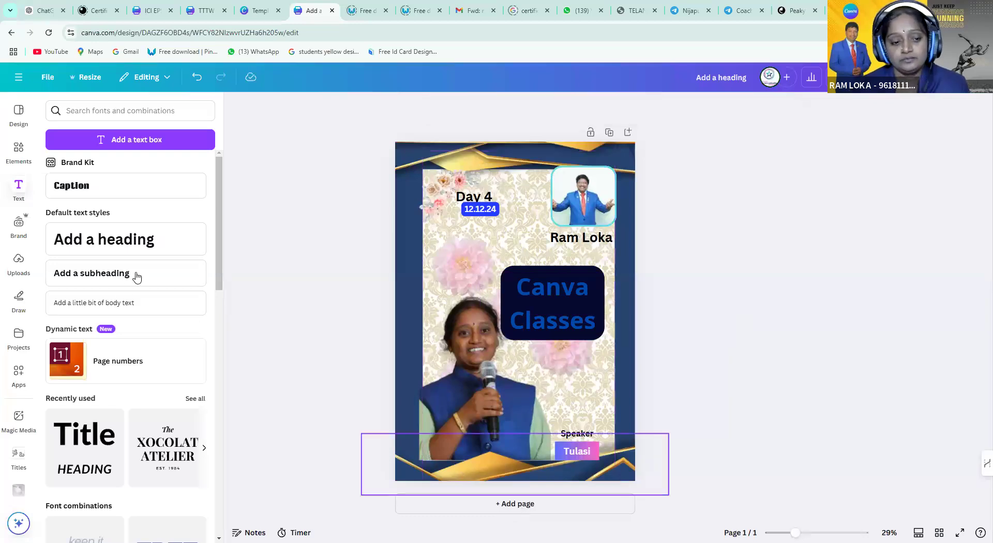
{"action": "left_click", "coordinate": [556, 299]}
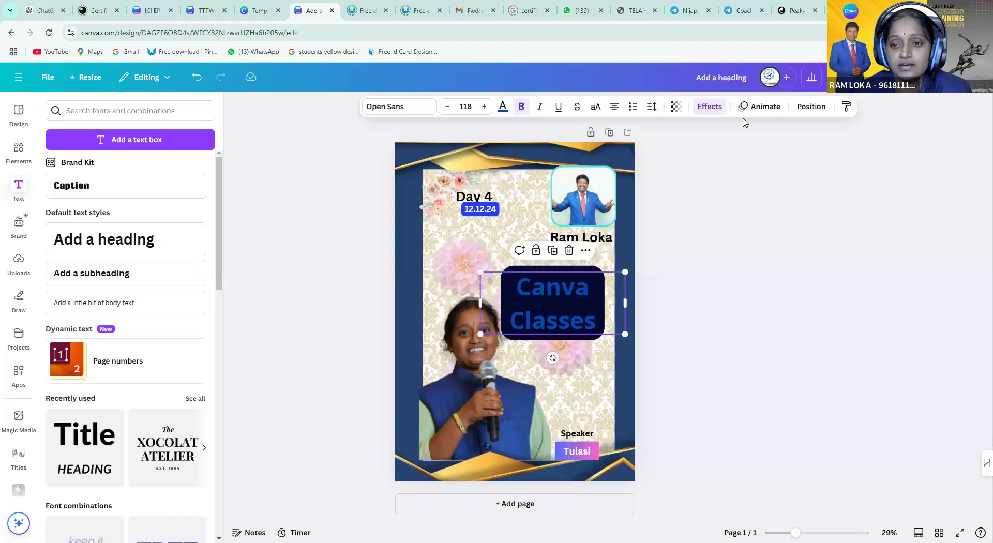
Replace the heading's dark background with the Shadow effect and shrink it to size 98.2
{"action": "left_click", "coordinate": [704, 107]}
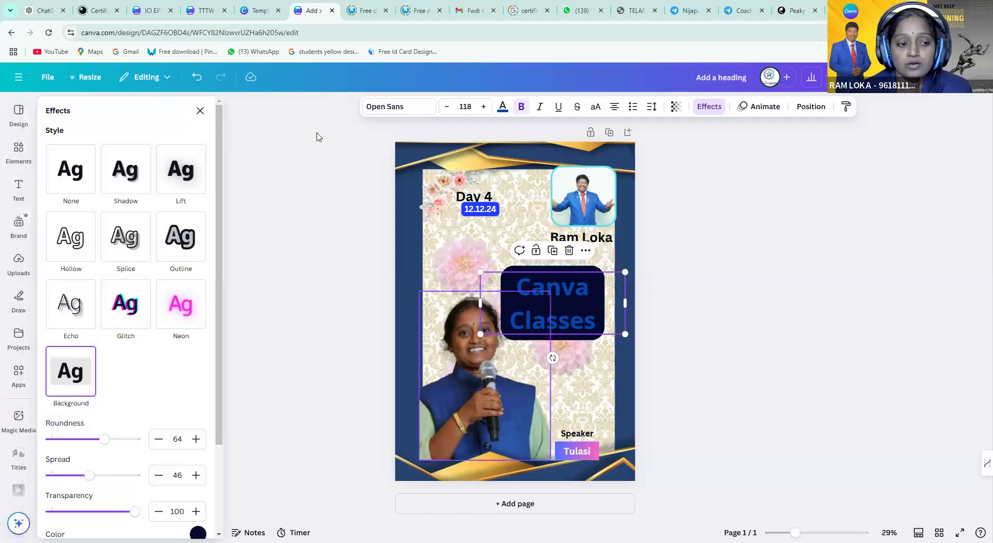
{"action": "left_click", "coordinate": [127, 184]}
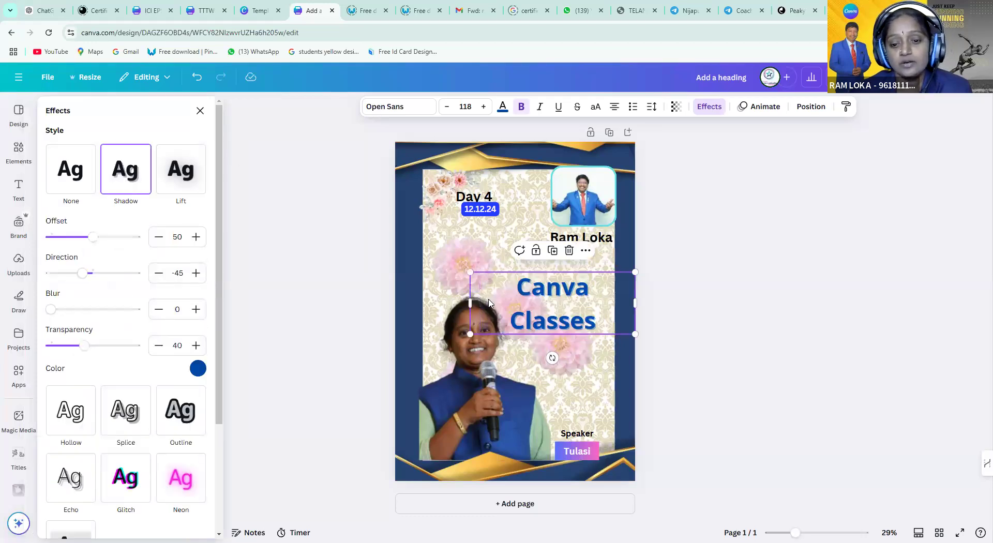
{"action": "left_click", "coordinate": [487, 283]}
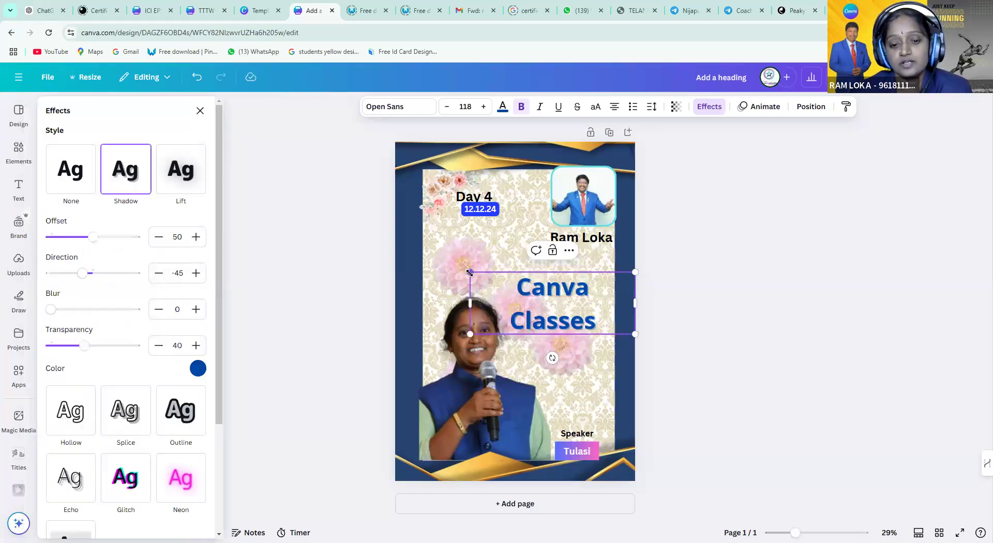
{"action": "left_click_drag", "start_coordinate": [497, 281], "coordinate": [498, 282]}
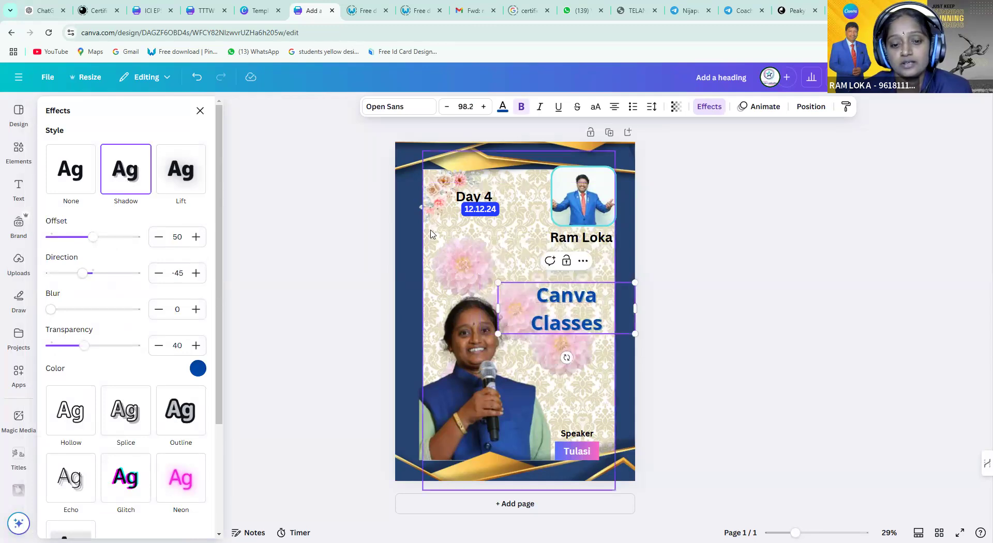
{"action": "left_click", "coordinate": [569, 303]}
{"action": "left_click_drag", "start_coordinate": [564, 285], "coordinate": [569, 302]}
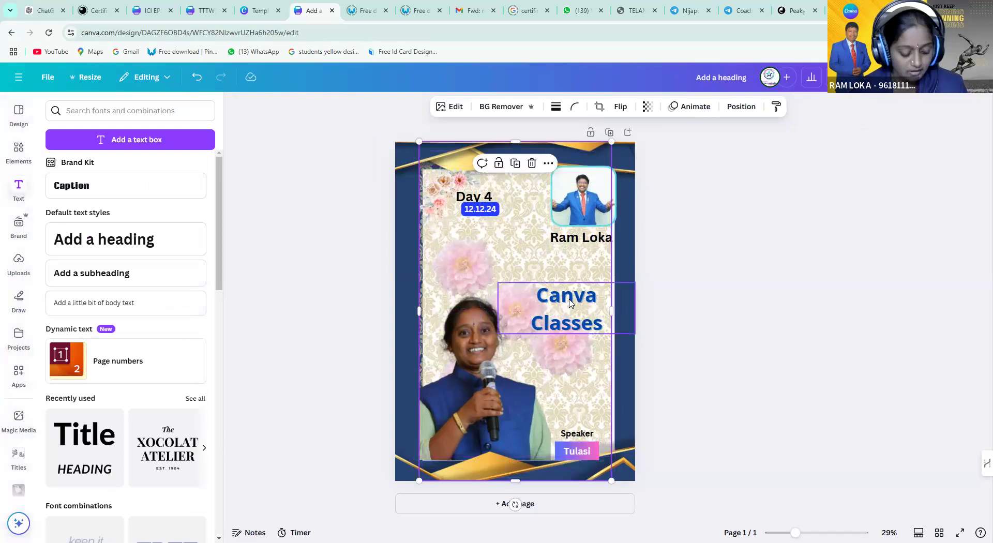
Undo the accidental background move and raise the Canva Classes heading a little
{"action": "key", "text": "ctrl+z"}
{"action": "key", "text": "ctrl+y"}
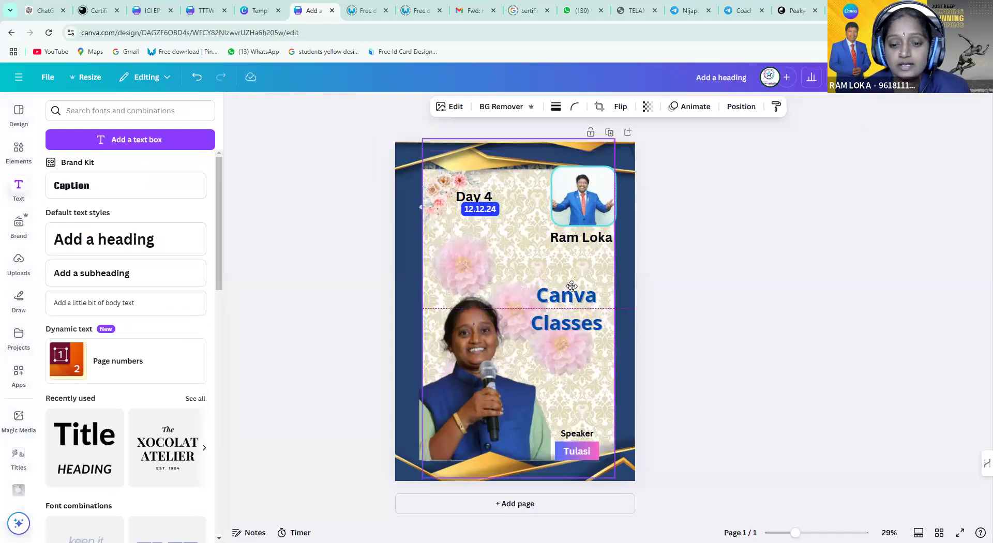
{"action": "key", "text": "ctrl+z"}
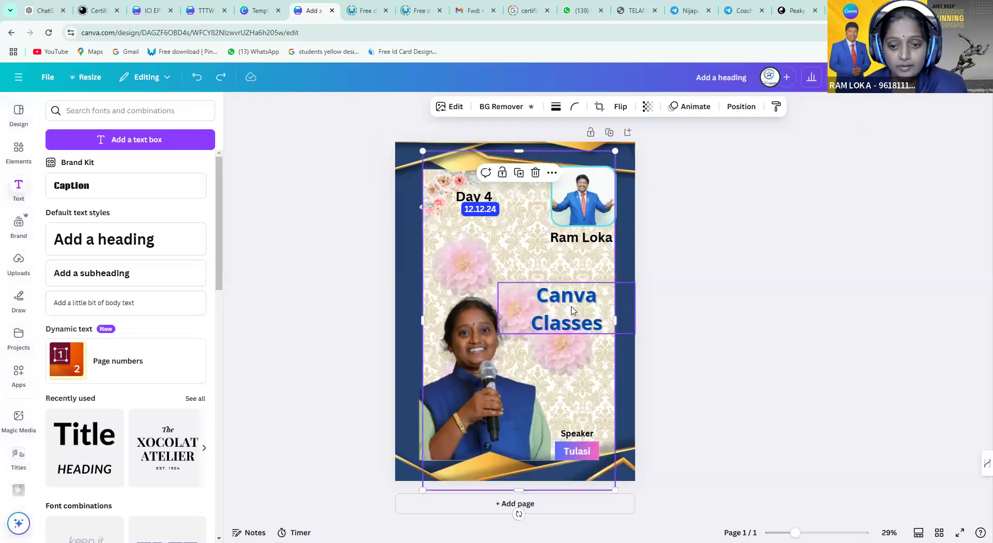
{"action": "left_click_drag", "start_coordinate": [571, 310], "coordinate": [565, 277]}
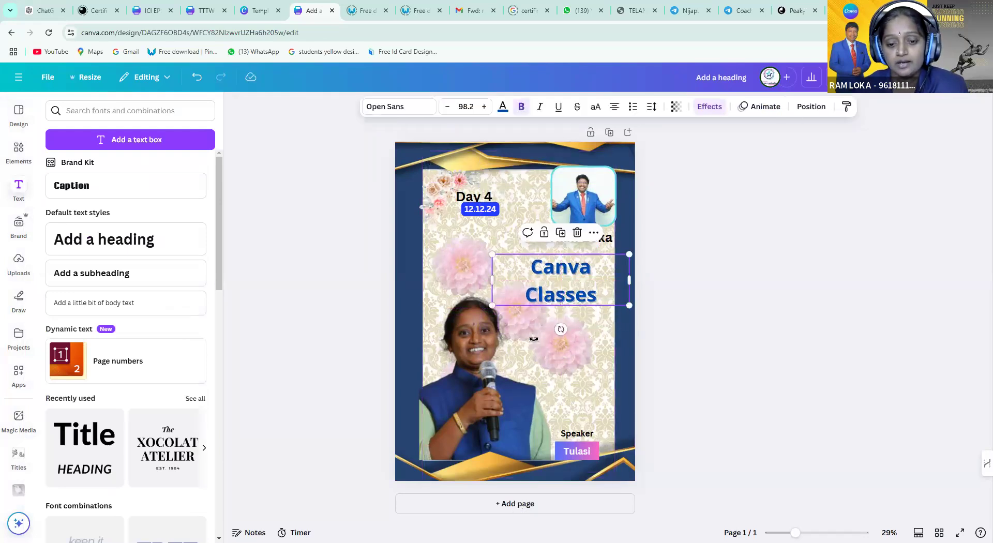
Trim the top edge of the woman's photo down slightly
{"action": "left_click", "coordinate": [469, 369]}
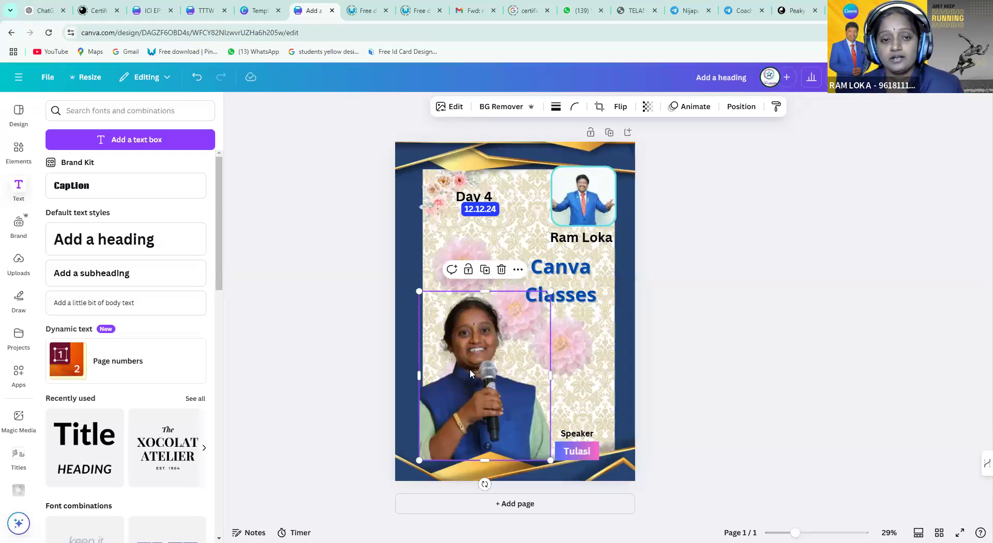
{"action": "left_click", "coordinate": [604, 329]}
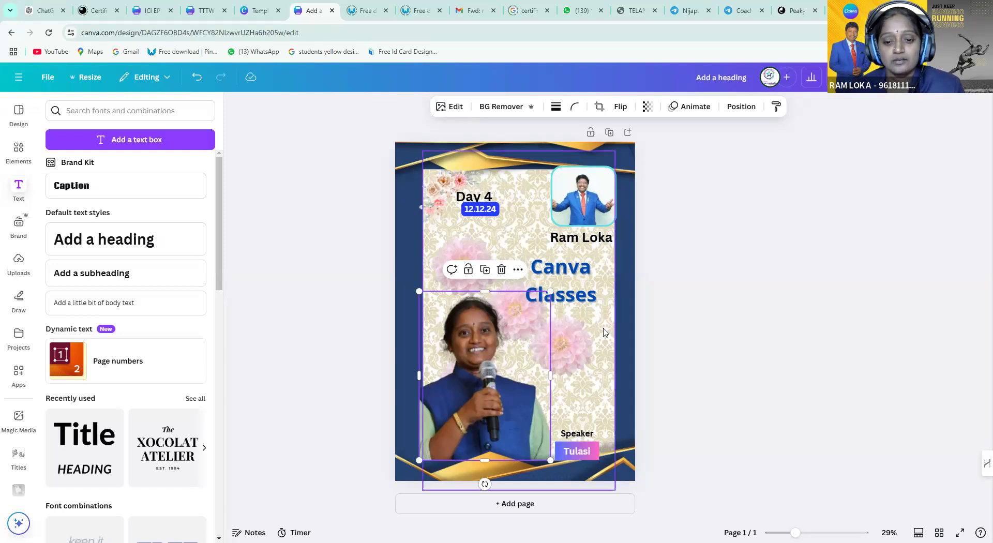
{"action": "left_click", "coordinate": [626, 328]}
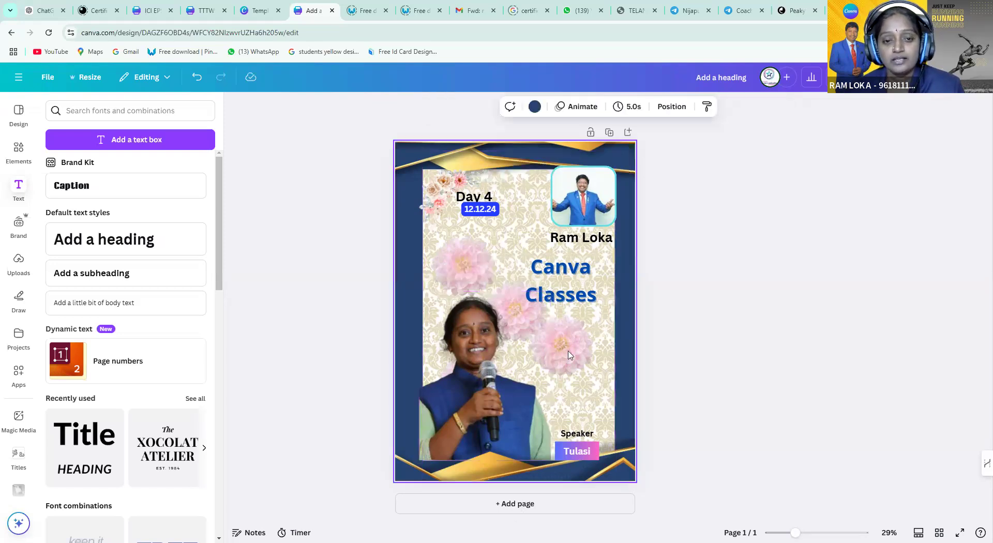
{"action": "left_click", "coordinate": [475, 392]}
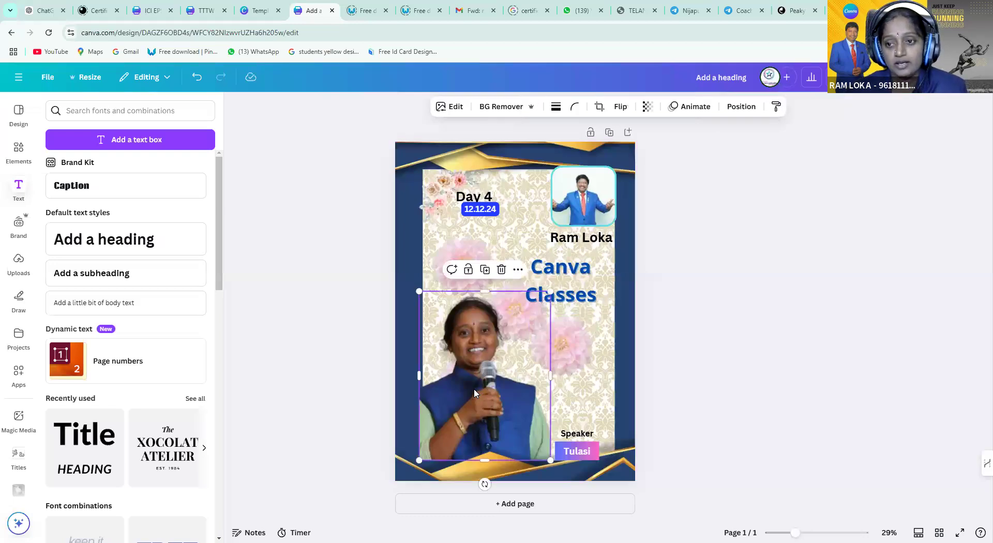
{"action": "left_click", "coordinate": [572, 287]}
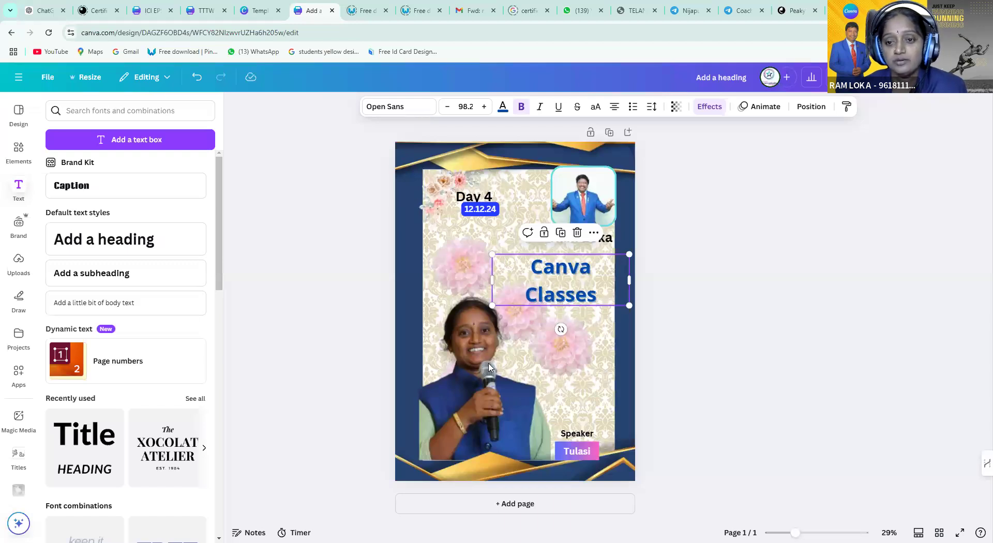
{"action": "left_click", "coordinate": [475, 374]}
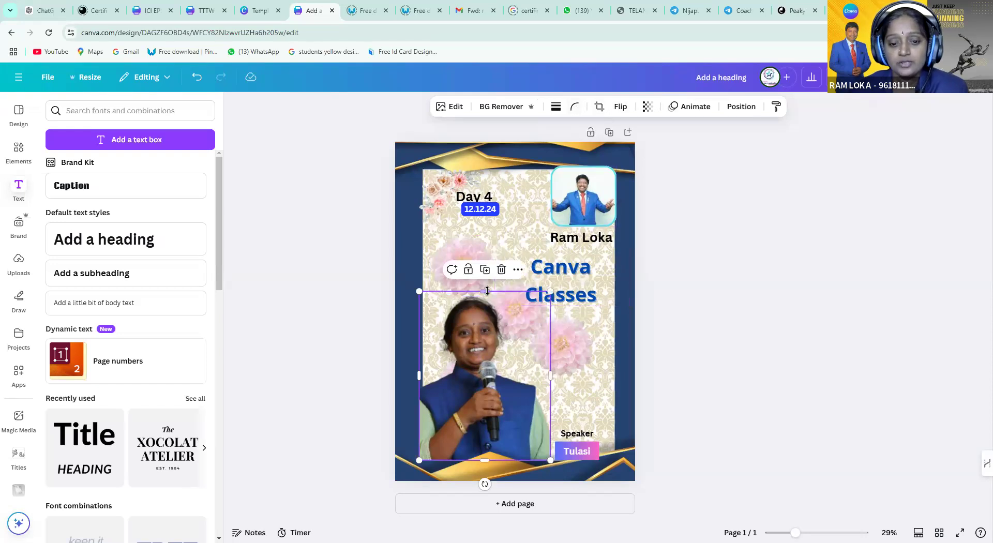
{"action": "mouse_move", "coordinate": [487, 291]}
{"action": "left_mouse_down"}
{"action": "mouse_move", "coordinate": [488, 272]}
{"action": "mouse_move", "coordinate": [489, 295]}
{"action": "left_mouse_up"}
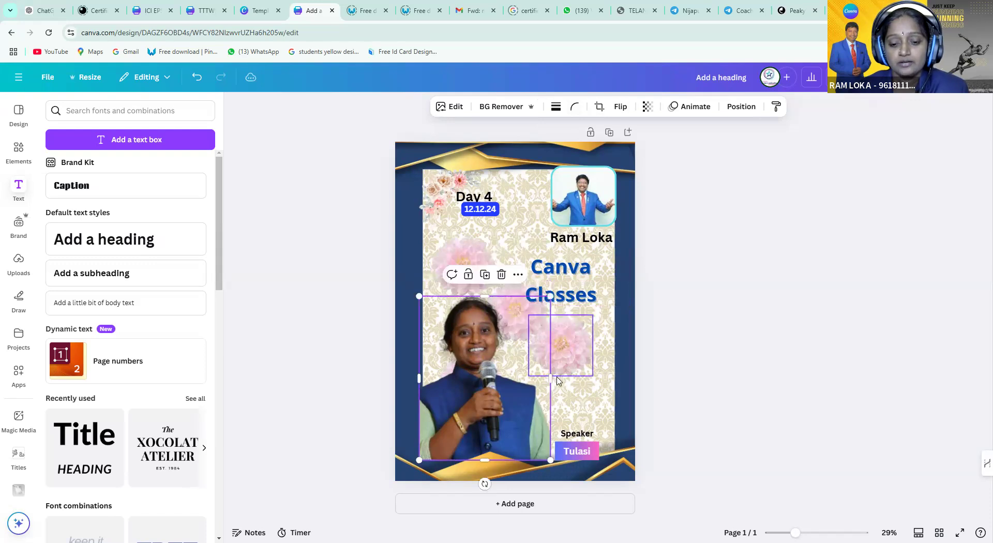
{"action": "left_click", "coordinate": [600, 362]}
{"action": "left_click", "coordinate": [349, 339]}
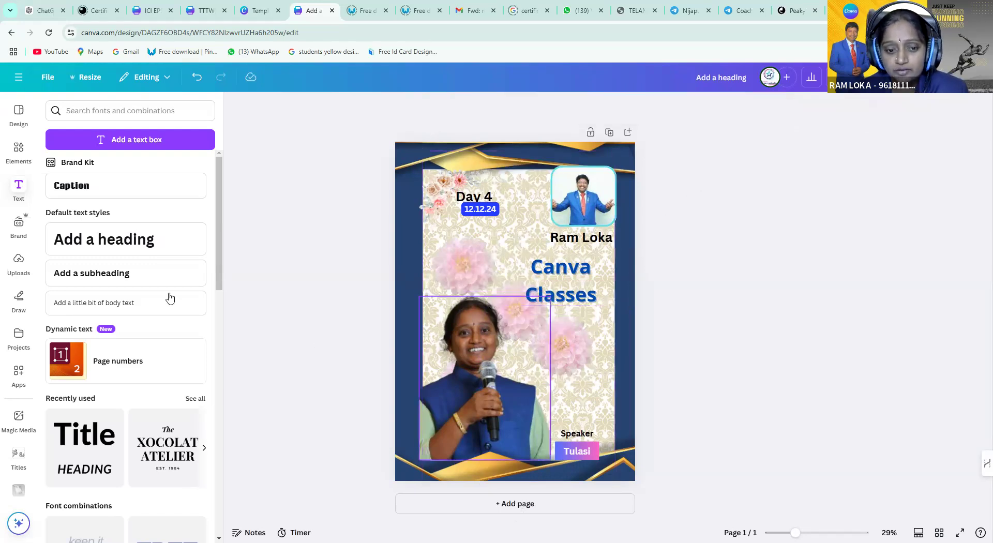